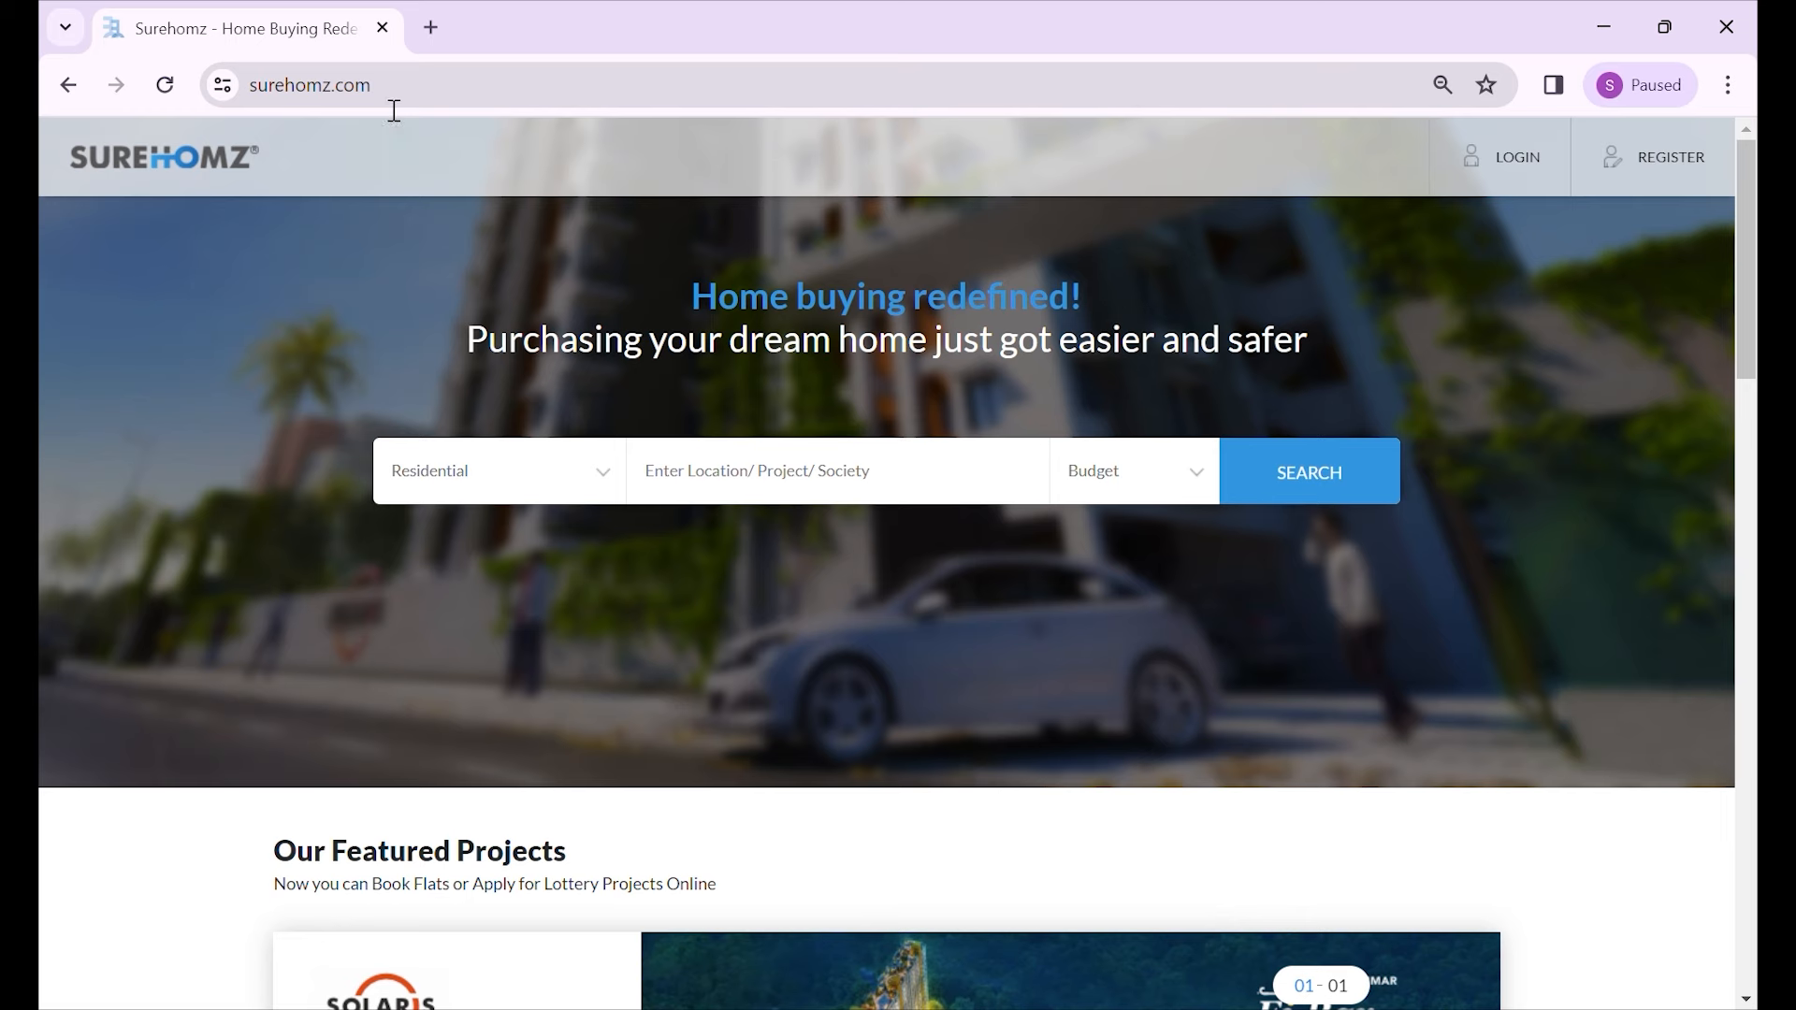
- Go from the Surehomz home page to the LOGIN page
{"action": "scroll", "coordinate": [1078, 689], "scroll_direction": "down", "scroll_amount": 3}
{"action": "scroll", "coordinate": [1075, 662], "scroll_direction": "up", "scroll_amount": 3}
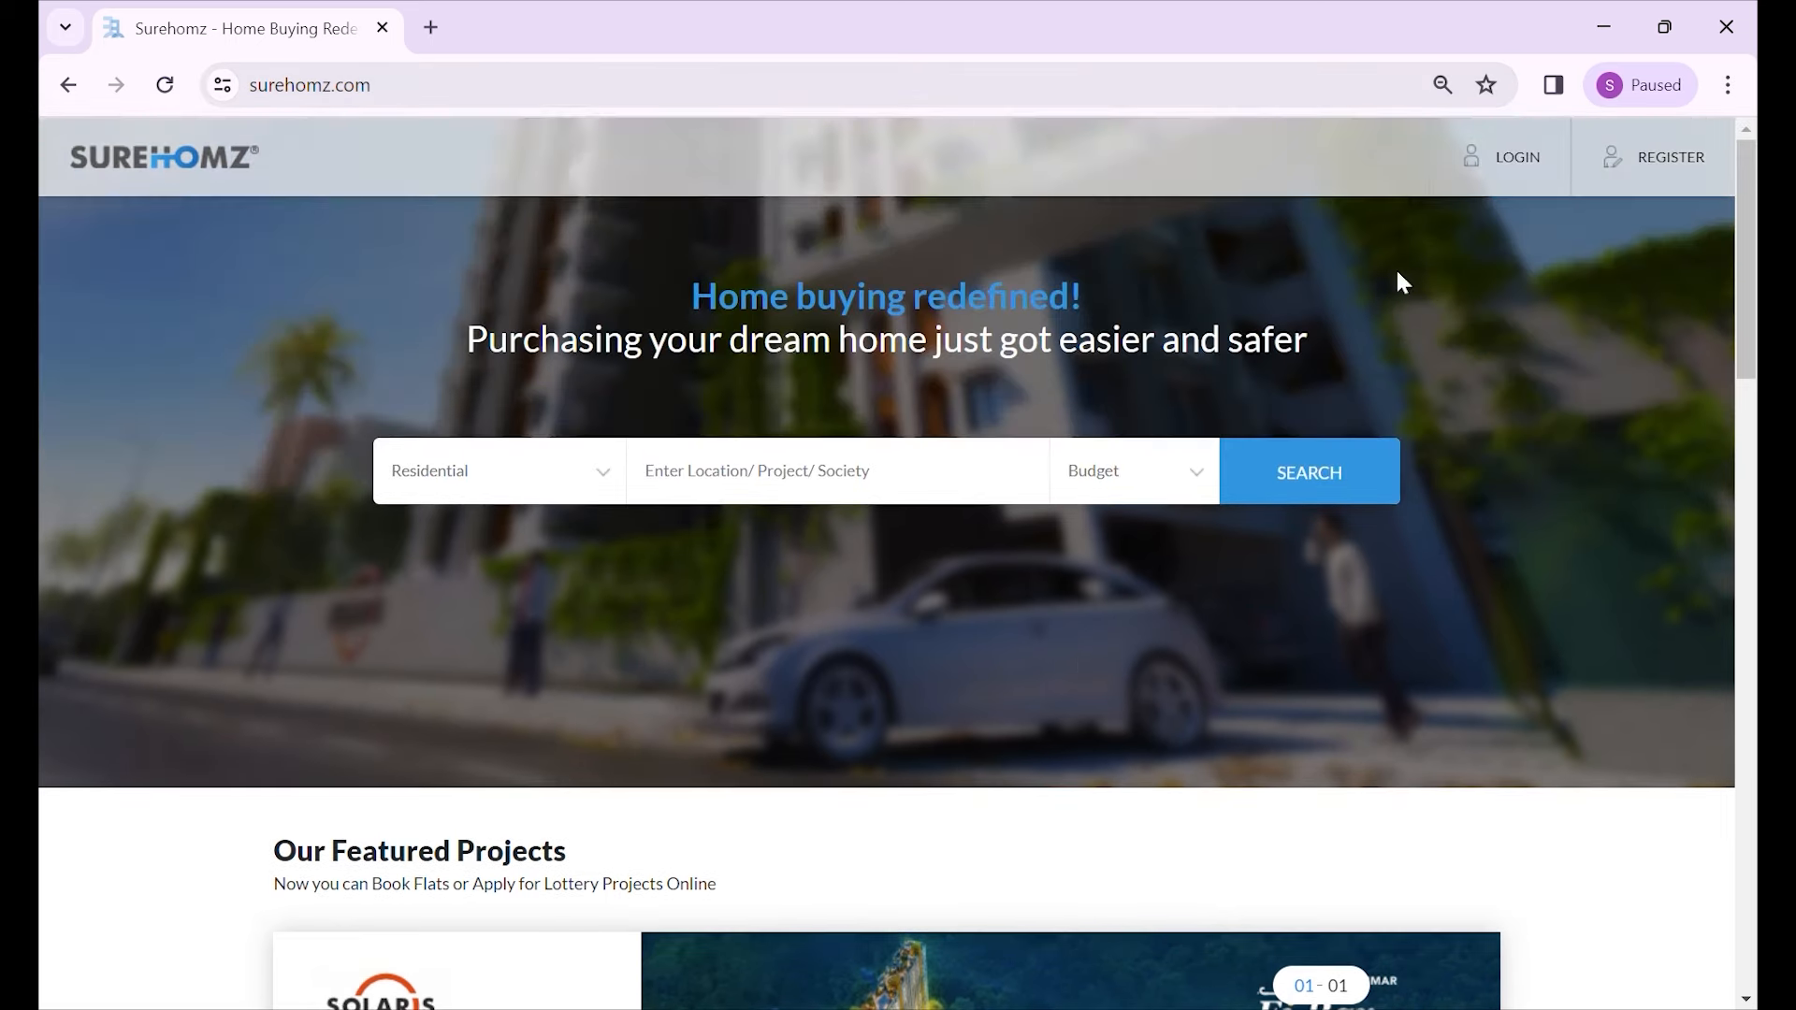
{"action": "left_click", "coordinate": [1499, 184]}
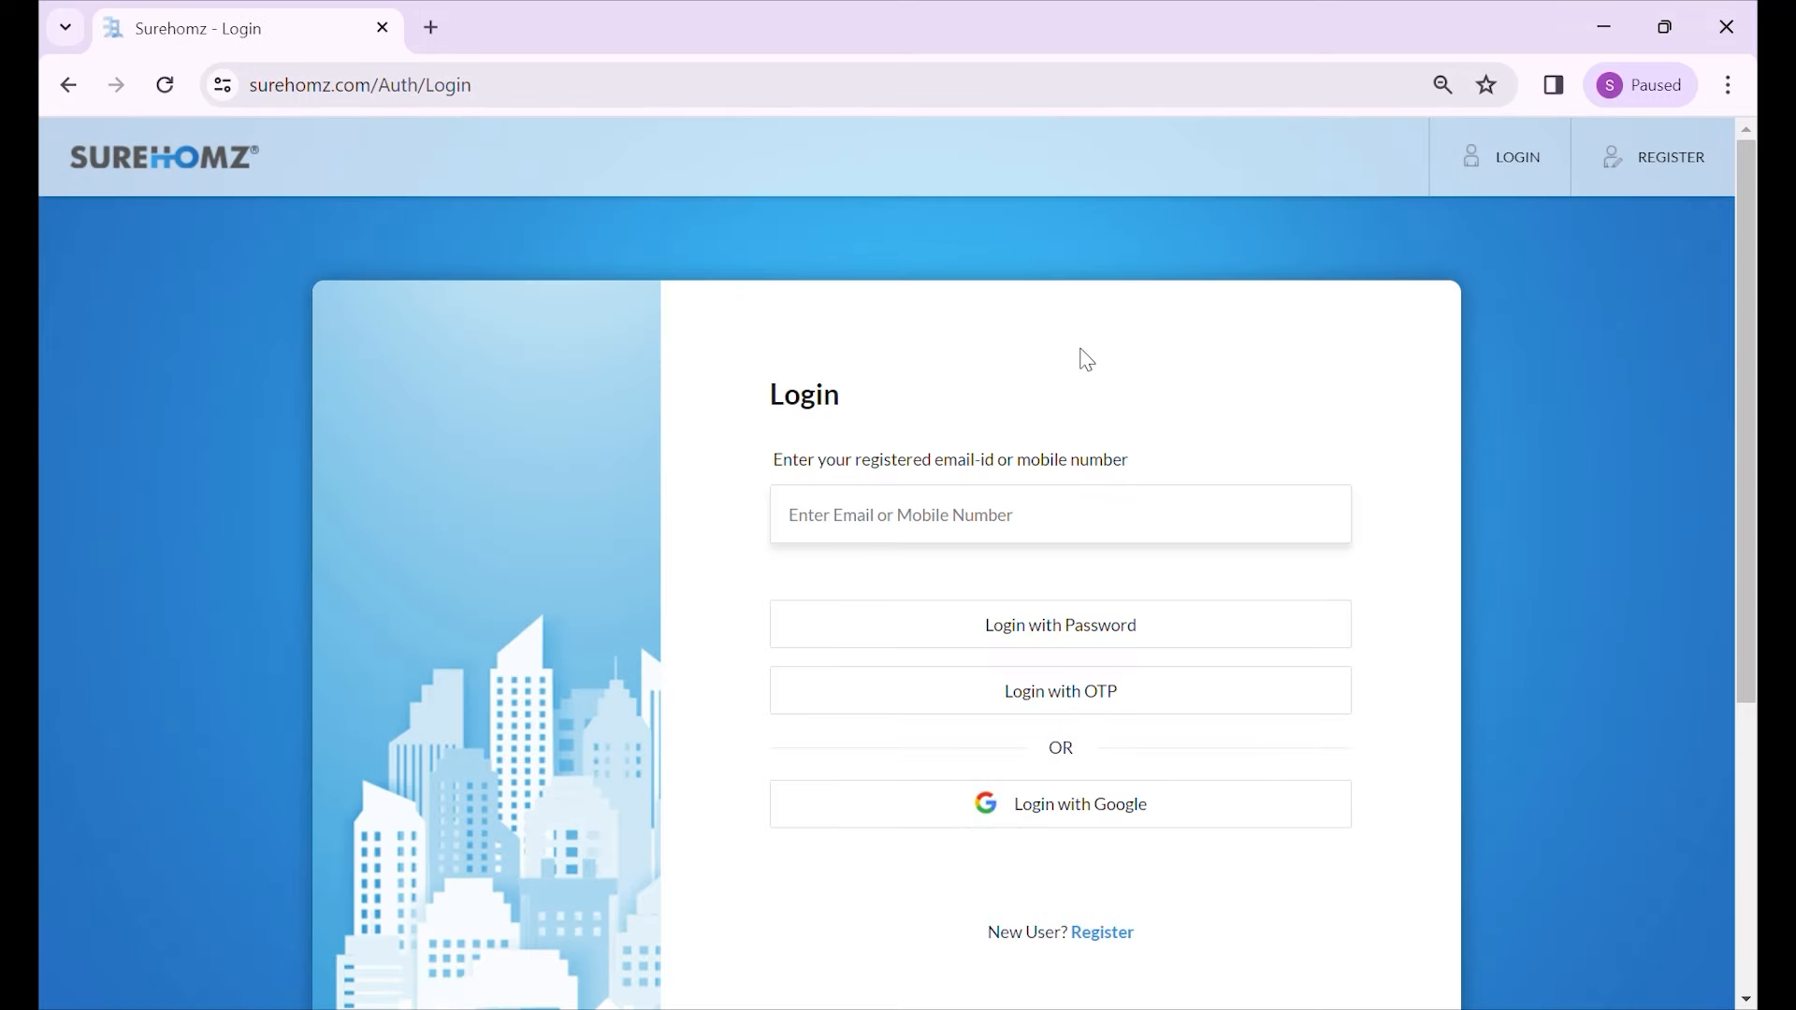
- Sign in with the registered mobile number and a four-digit one-time SMS code
{"action": "left_click", "coordinate": [942, 524]}
{"action": "type", "text": "9"}
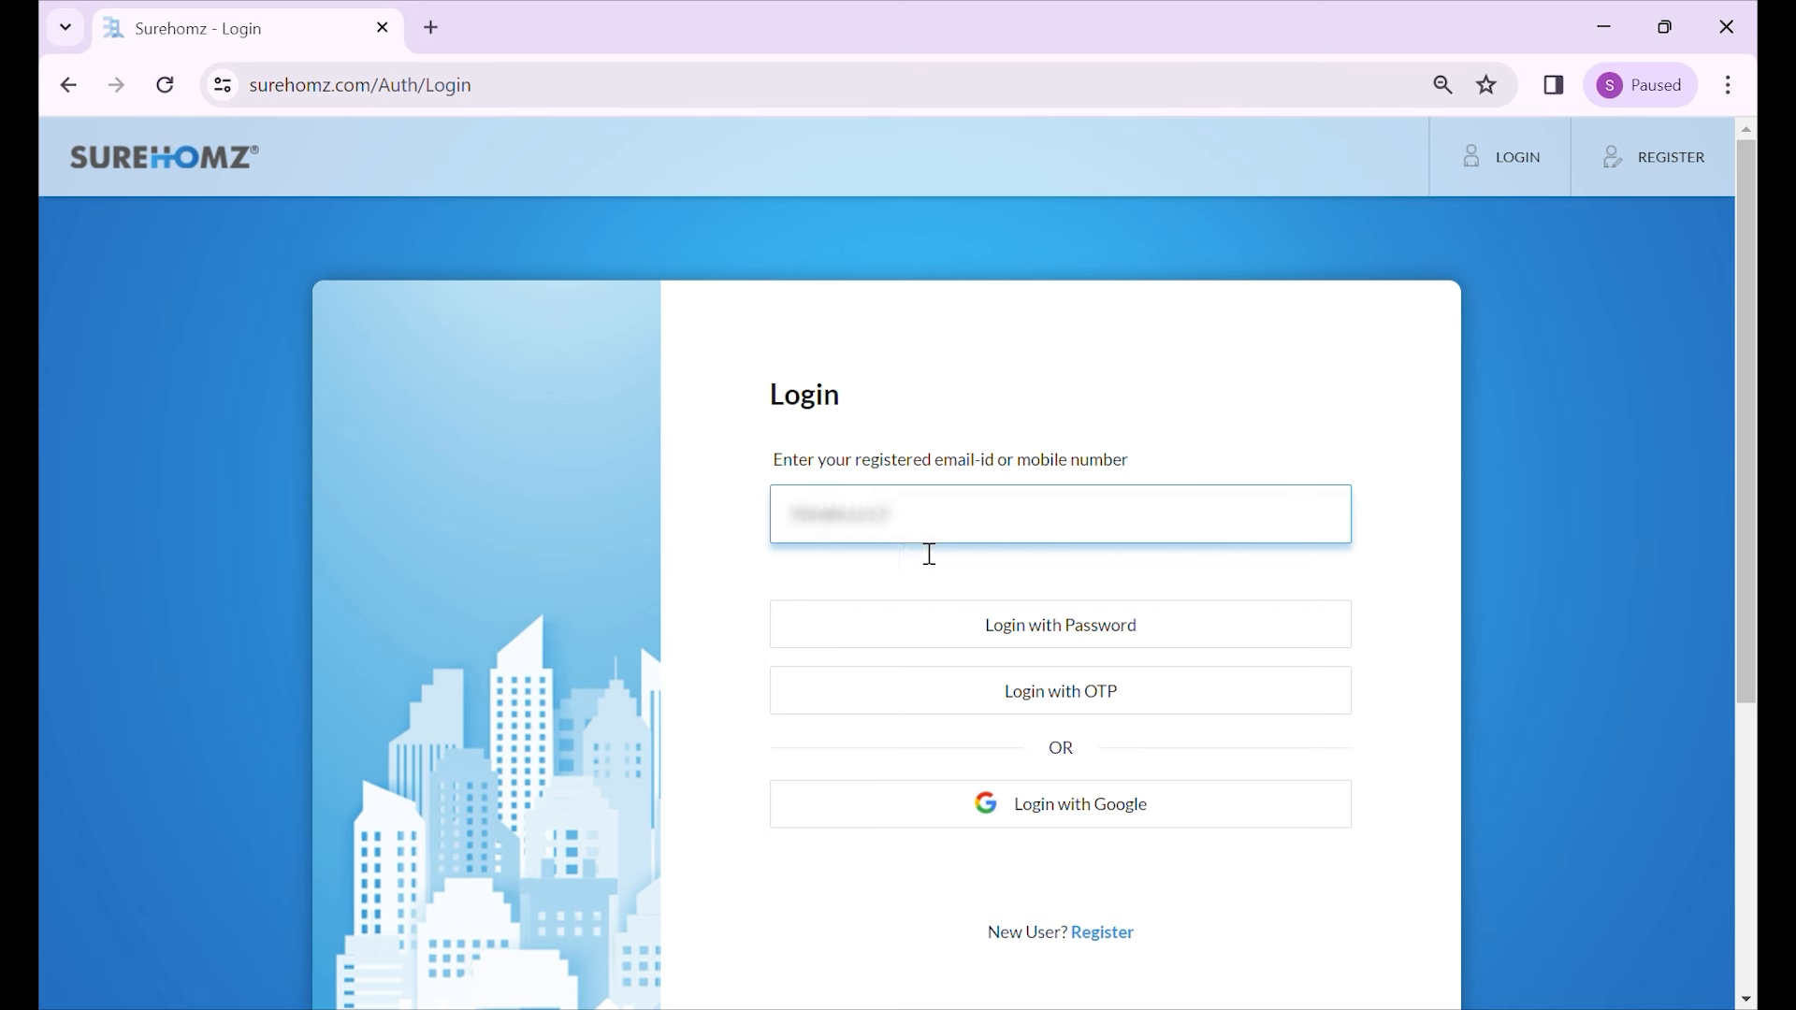
{"action": "left_click", "coordinate": [1042, 708]}
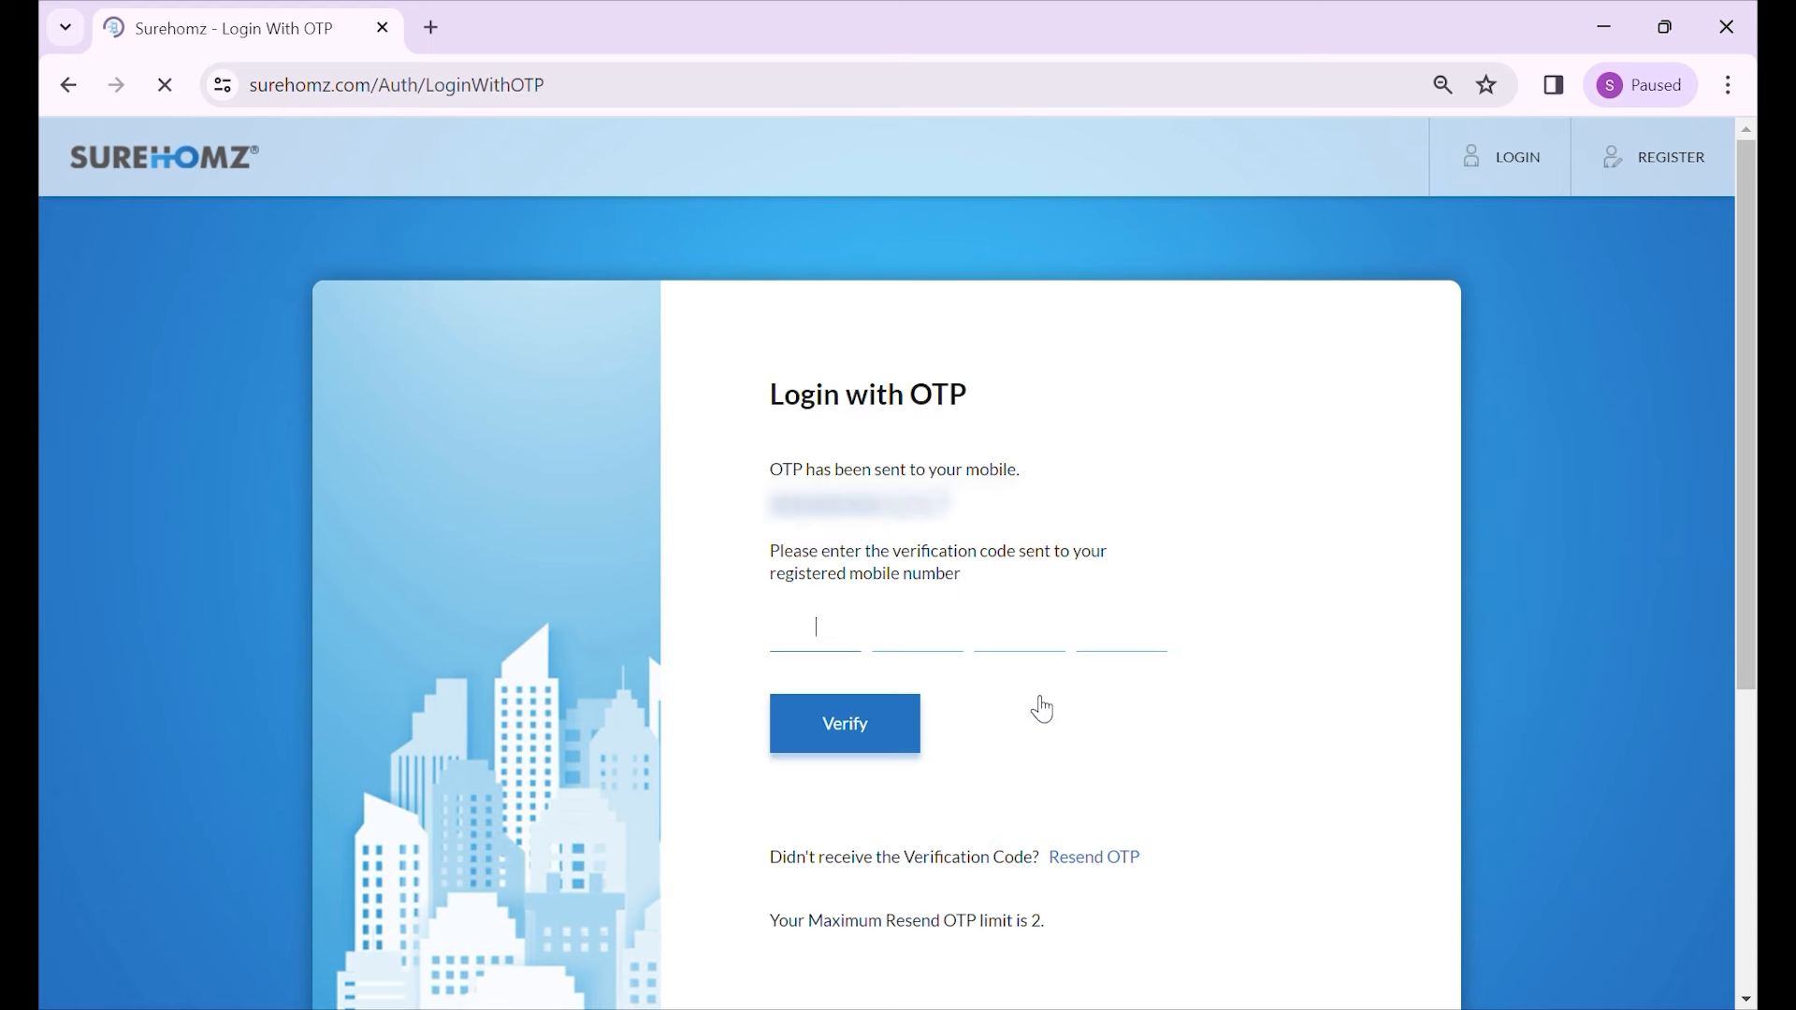
{"action": "type", "text": "****"}
{"action": "left_click", "coordinate": [884, 738]}
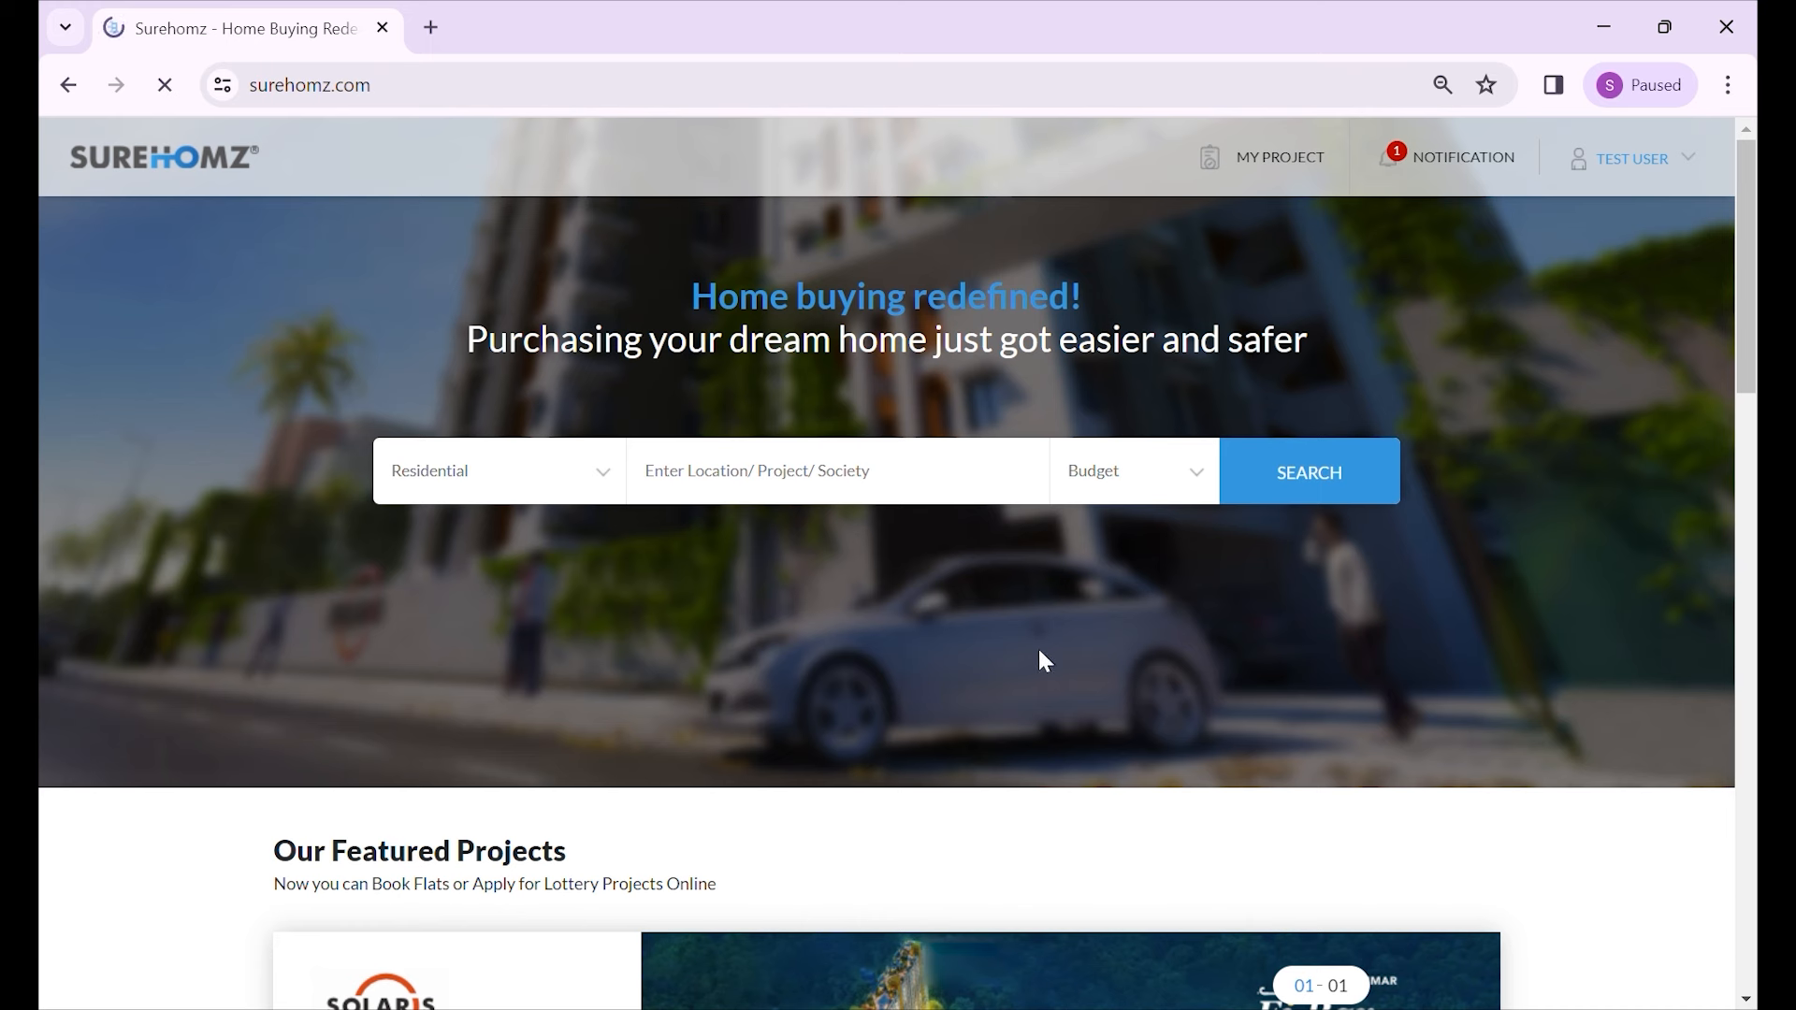
- Expand the Solaris Shalimar application form row on the My Project dashboard
{"action": "left_click", "coordinate": [1280, 169]}
{"action": "scroll", "coordinate": [781, 359], "scroll_direction": "down", "scroll_amount": 10}
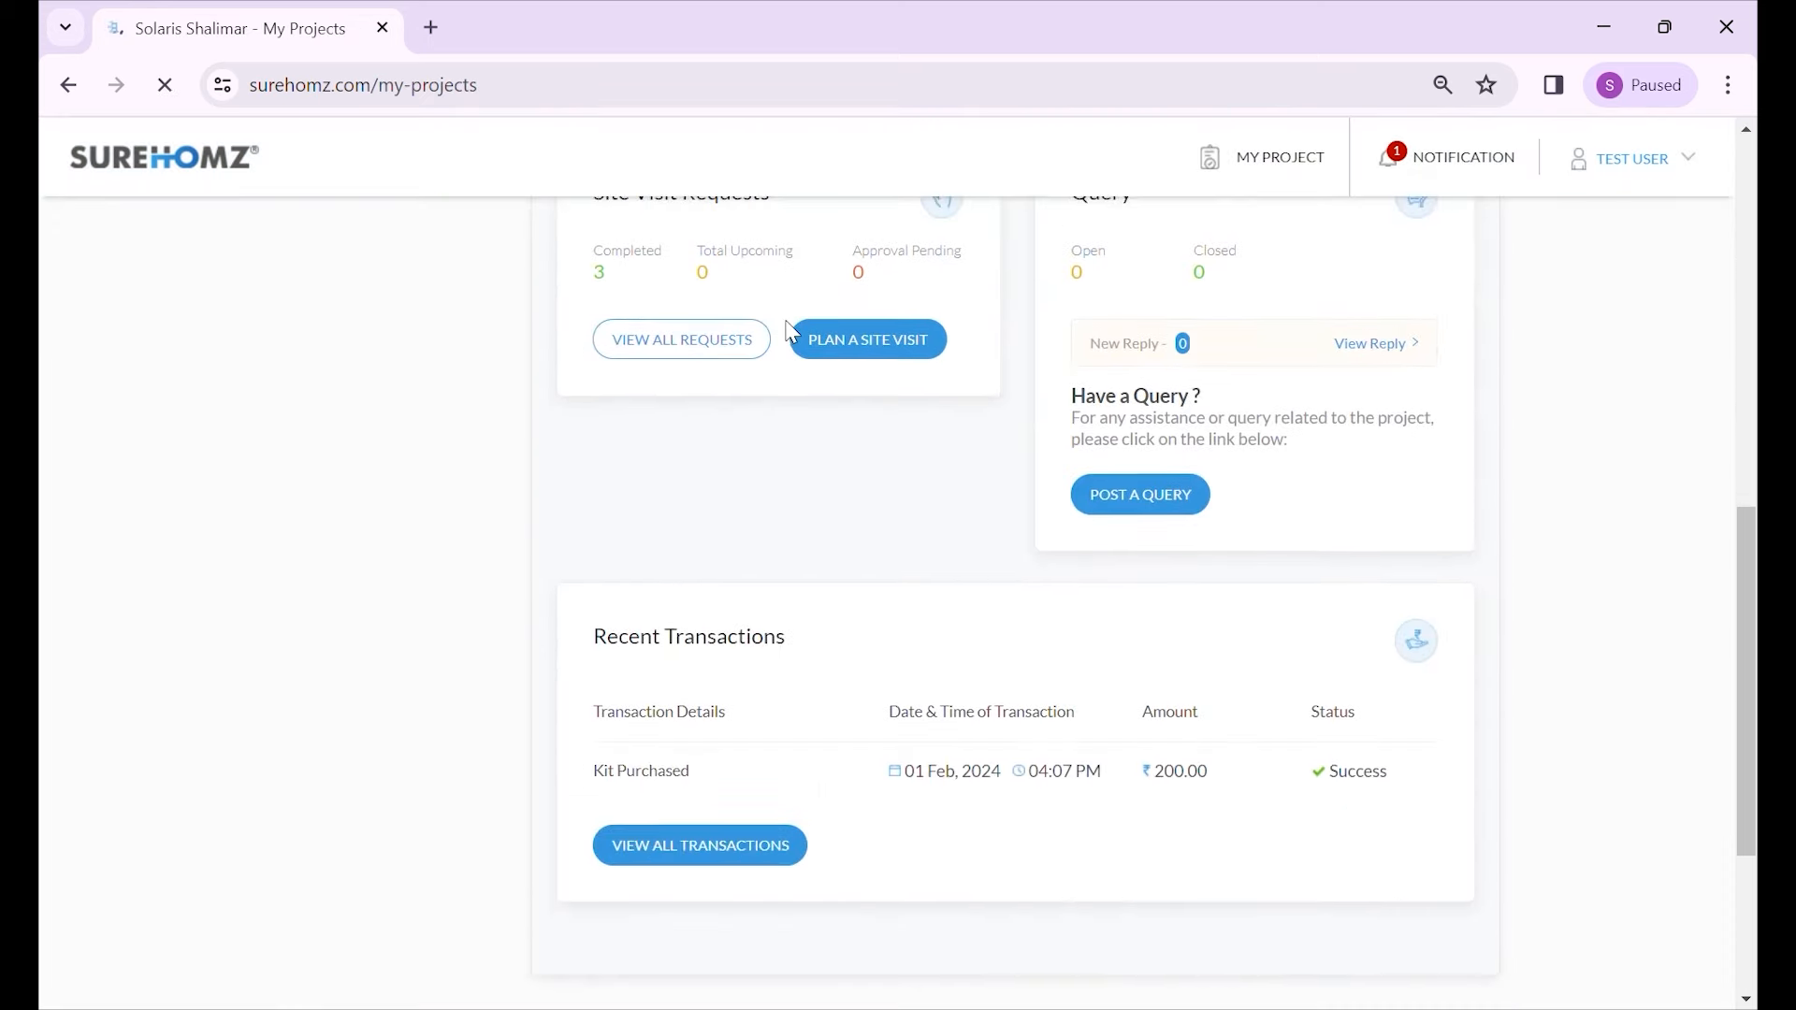
{"action": "scroll", "coordinate": [789, 334], "scroll_direction": "up", "scroll_amount": 10}
{"action": "scroll", "coordinate": [792, 338], "scroll_direction": "up", "scroll_amount": 1}
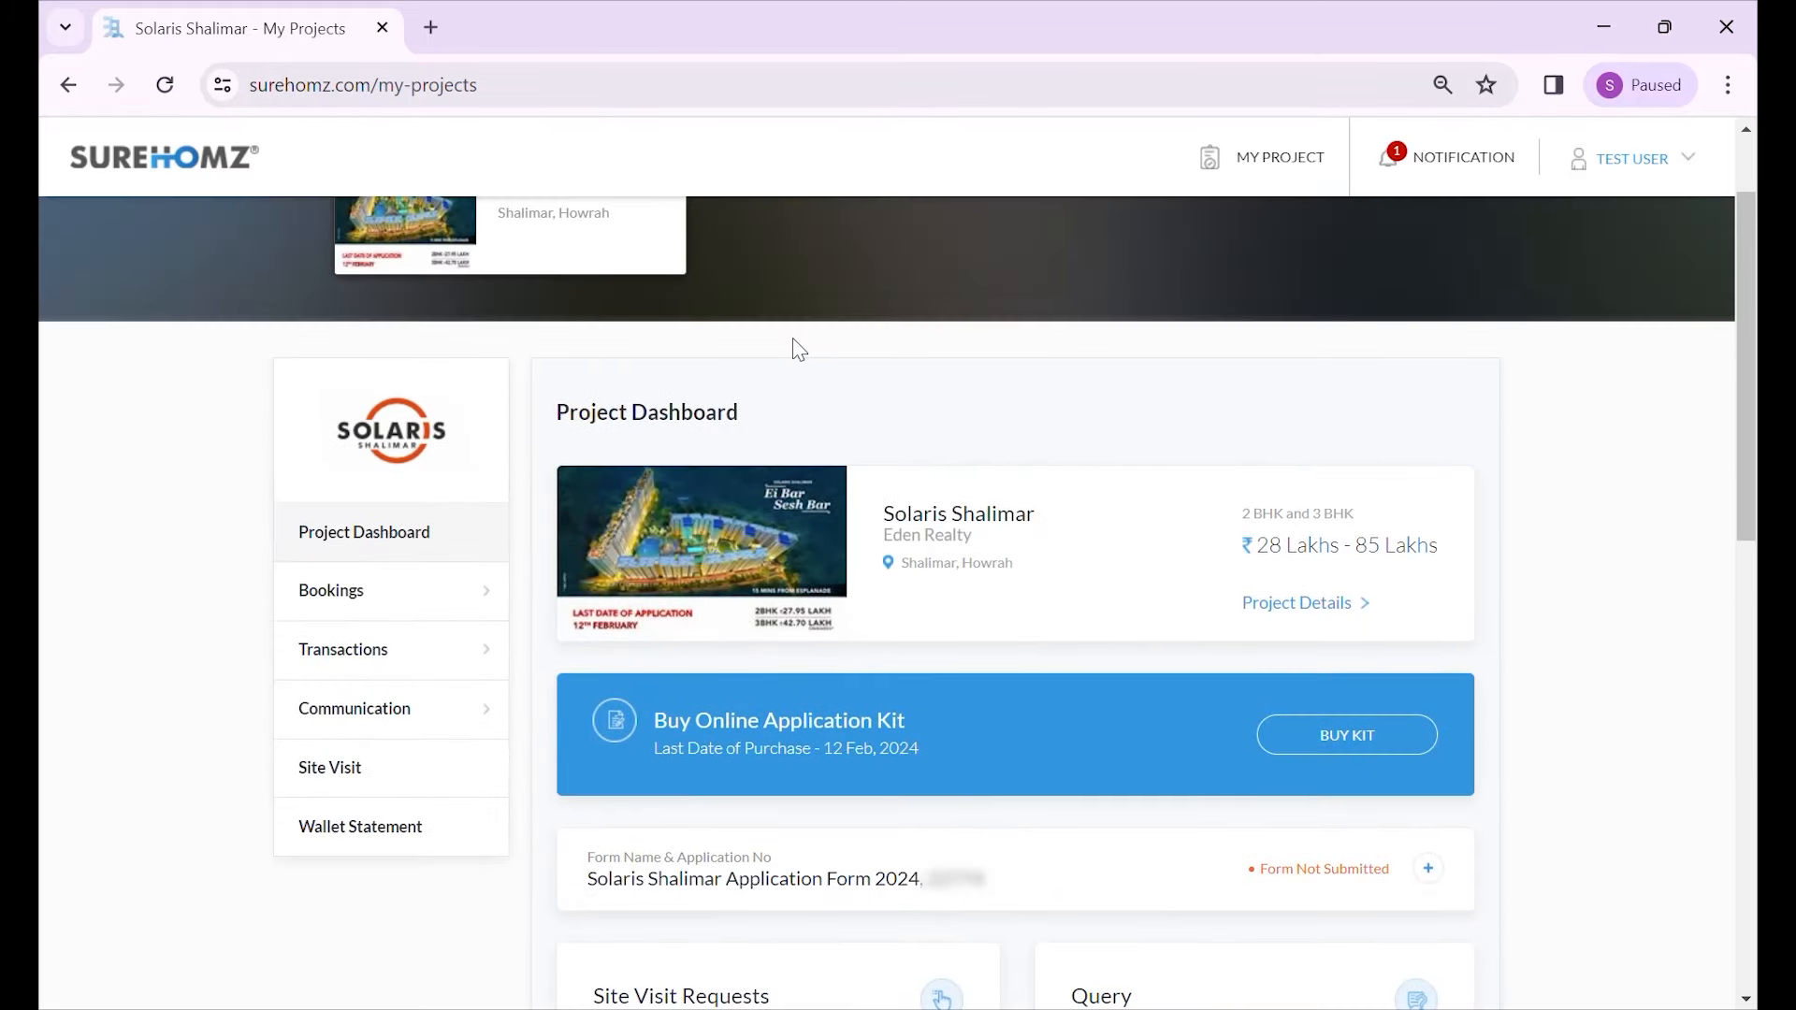
{"action": "scroll", "coordinate": [812, 363], "scroll_direction": "down", "scroll_amount": 1}
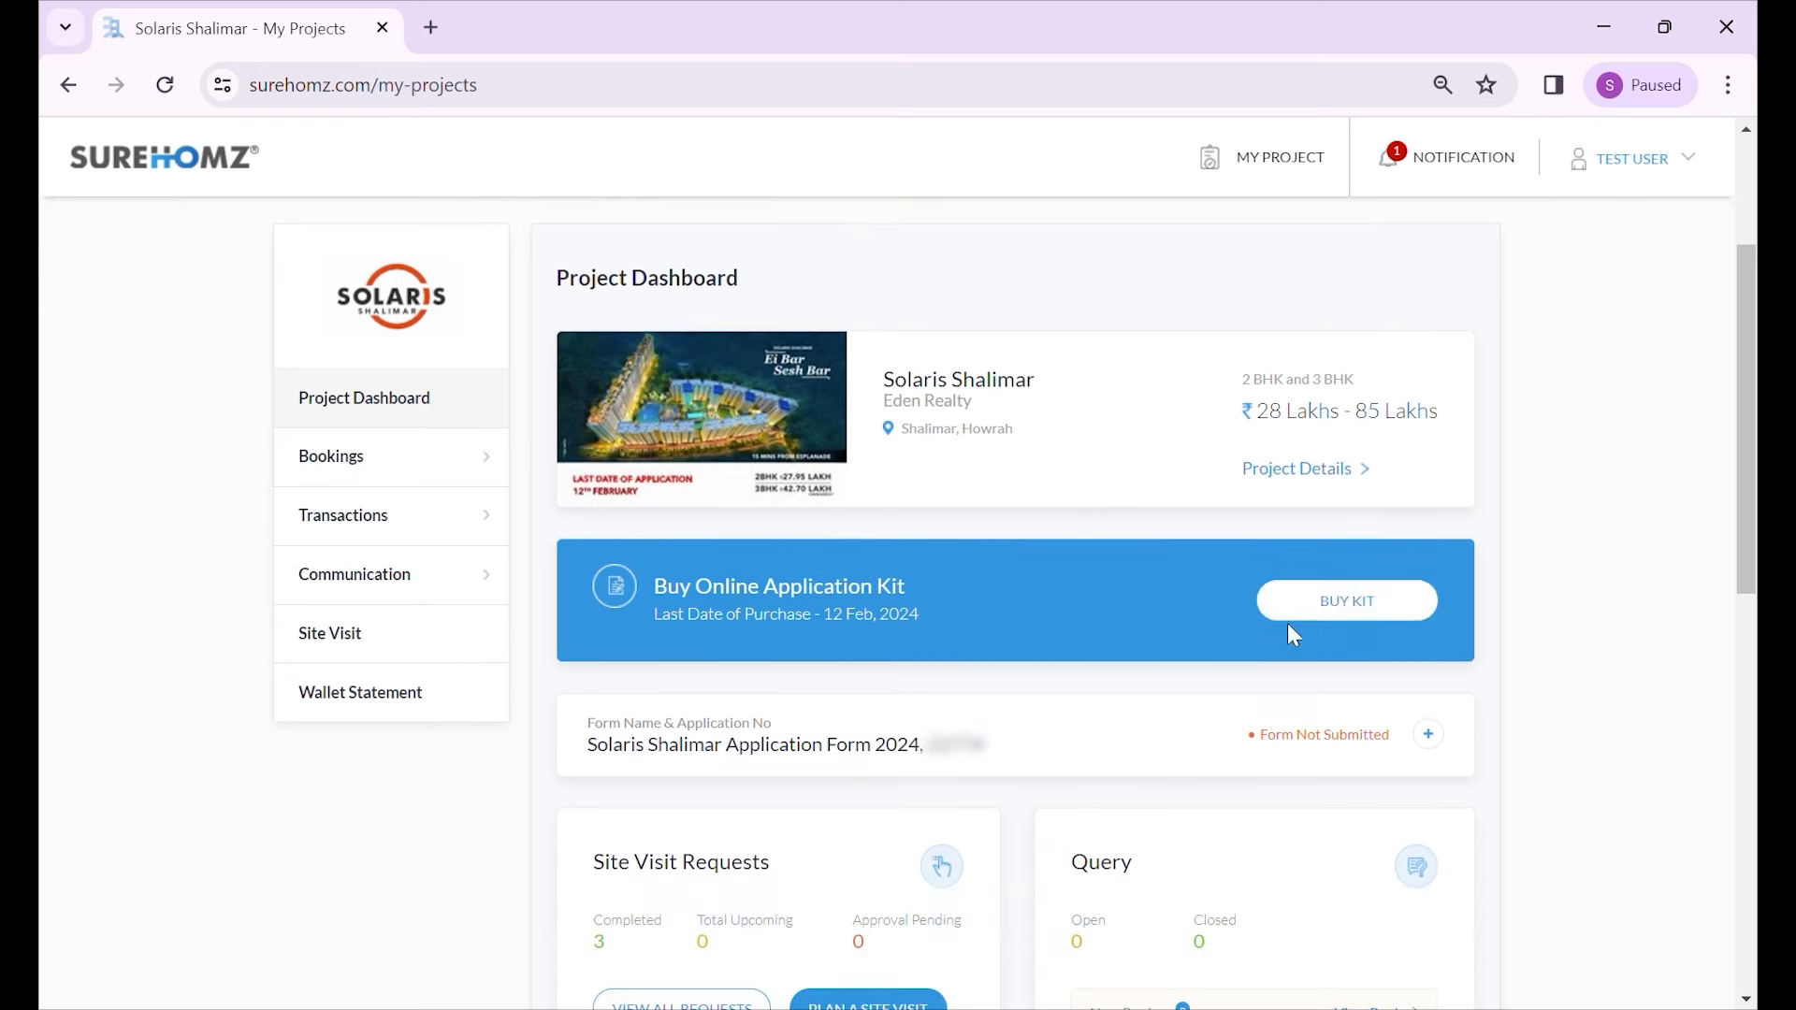
{"action": "left_click", "coordinate": [1428, 735]}
{"action": "scroll", "coordinate": [1215, 702], "scroll_direction": "down", "scroll_amount": 1}
{"action": "scroll", "coordinate": [1157, 680], "scroll_direction": "down", "scroll_amount": 2}
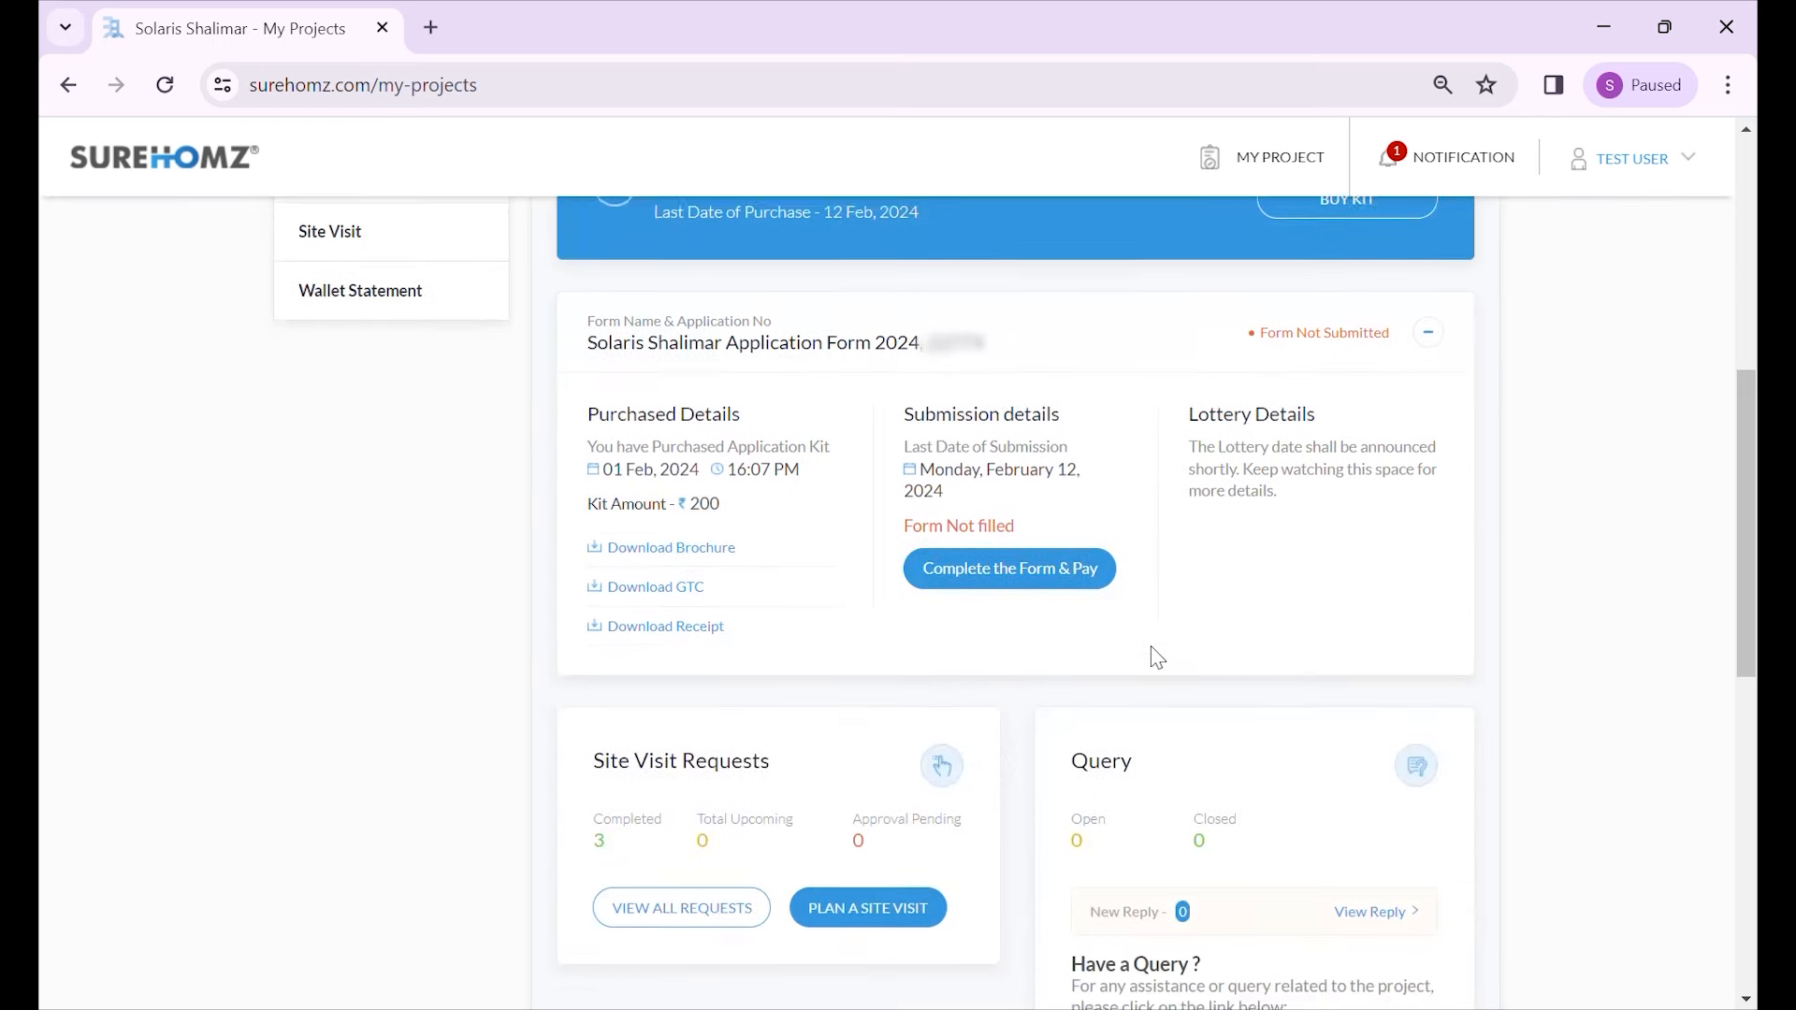
{"action": "scroll", "coordinate": [1234, 528], "scroll_direction": "up", "scroll_amount": 1}
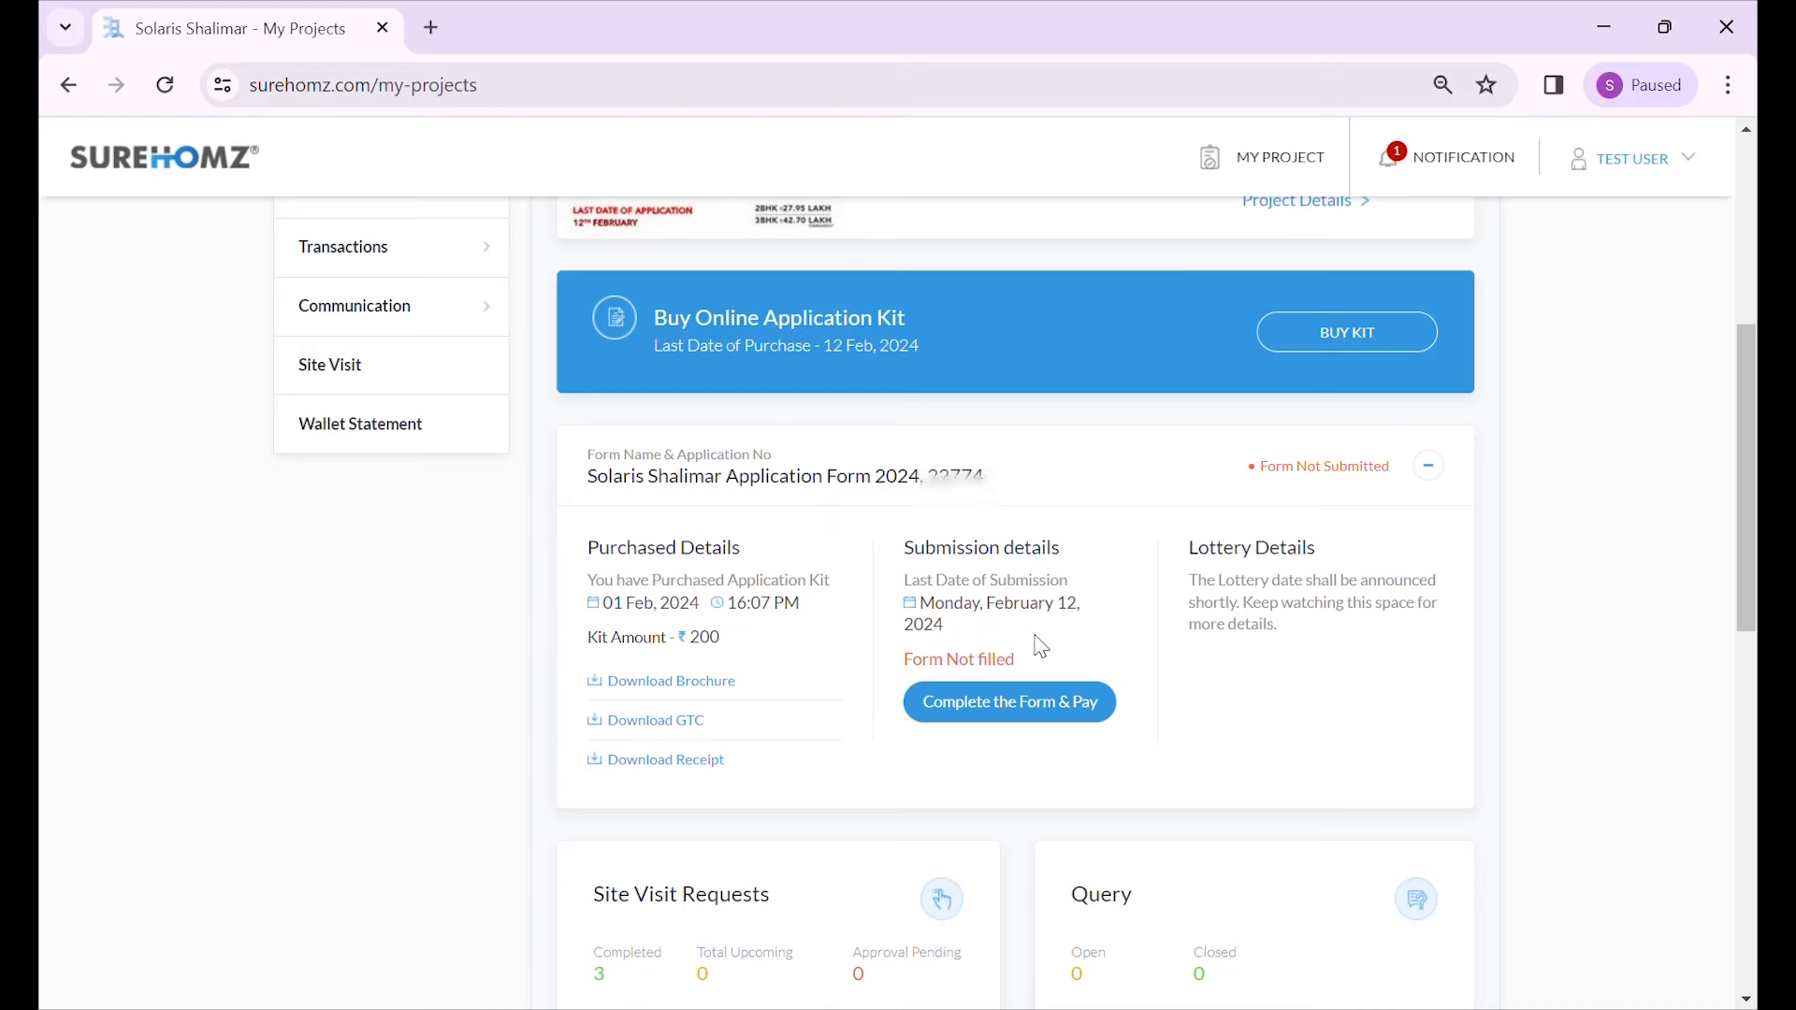
{"action": "scroll", "coordinate": [1041, 713], "scroll_direction": "up", "scroll_amount": 1}
{"action": "scroll", "coordinate": [1017, 721], "scroll_direction": "up", "scroll_amount": 3}
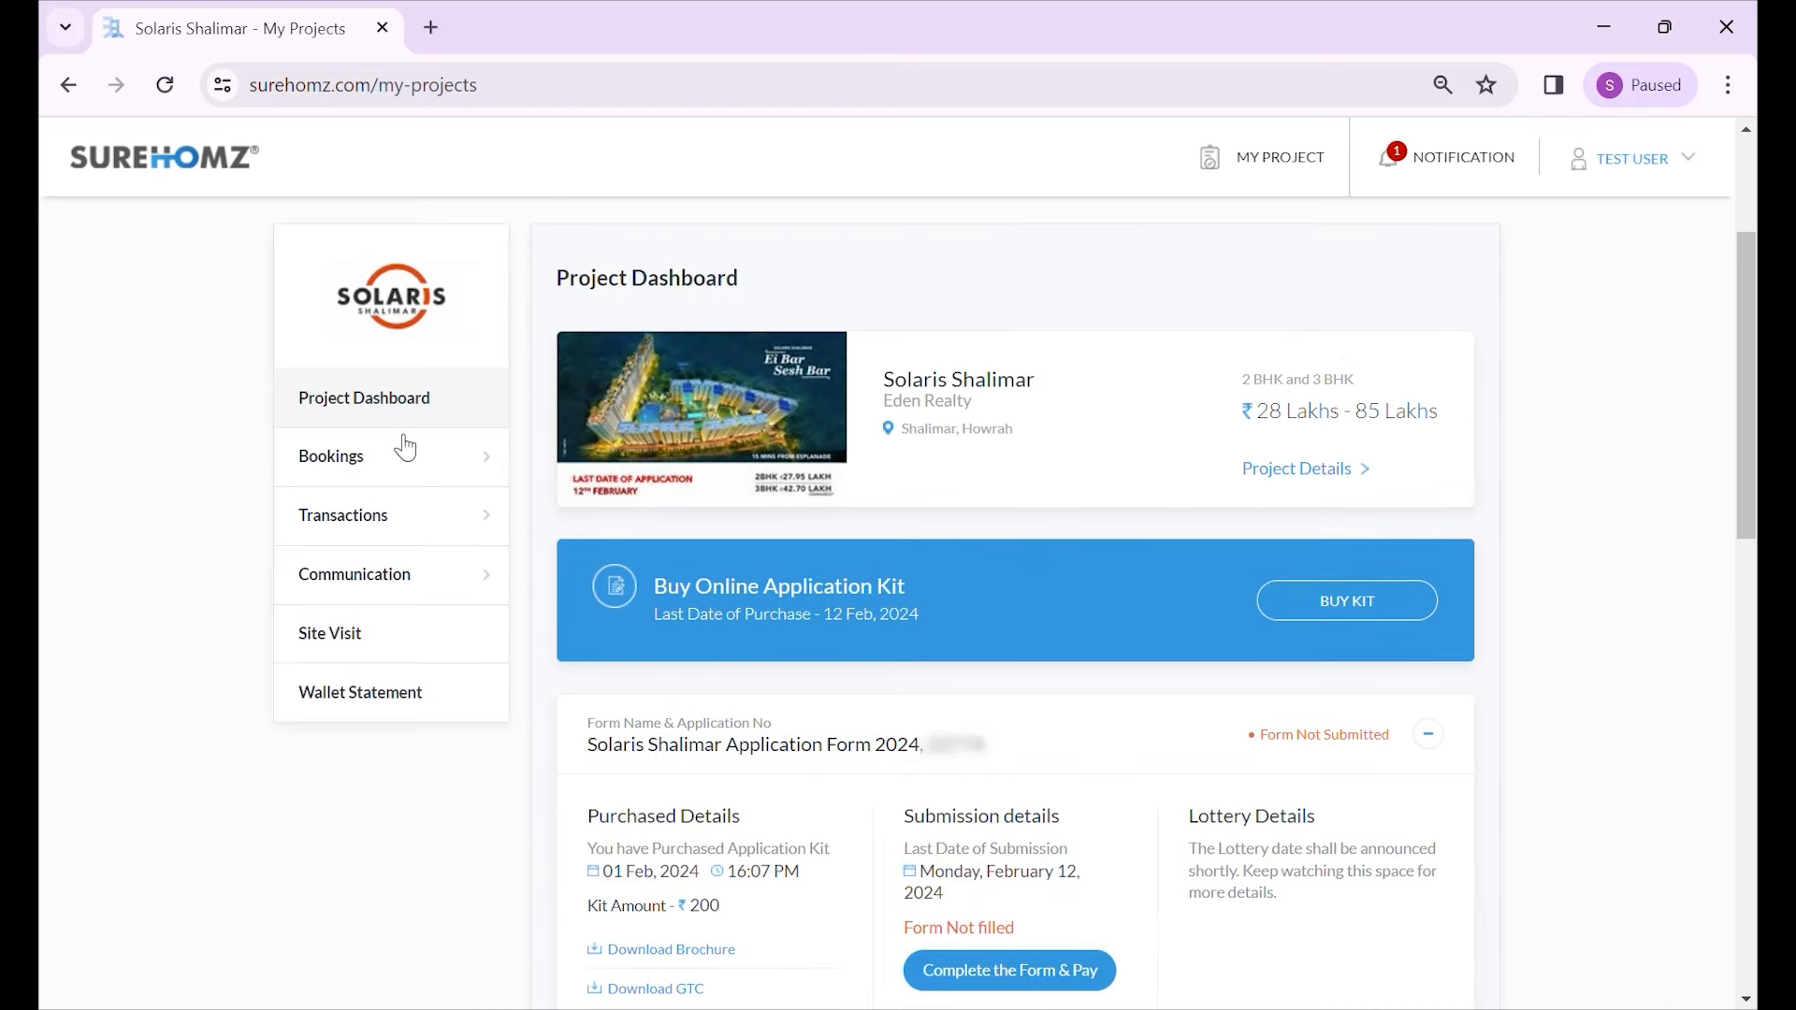
- Open the purchased application kit under Bookings and start the Form Fill
{"action": "left_click", "coordinate": [418, 468]}
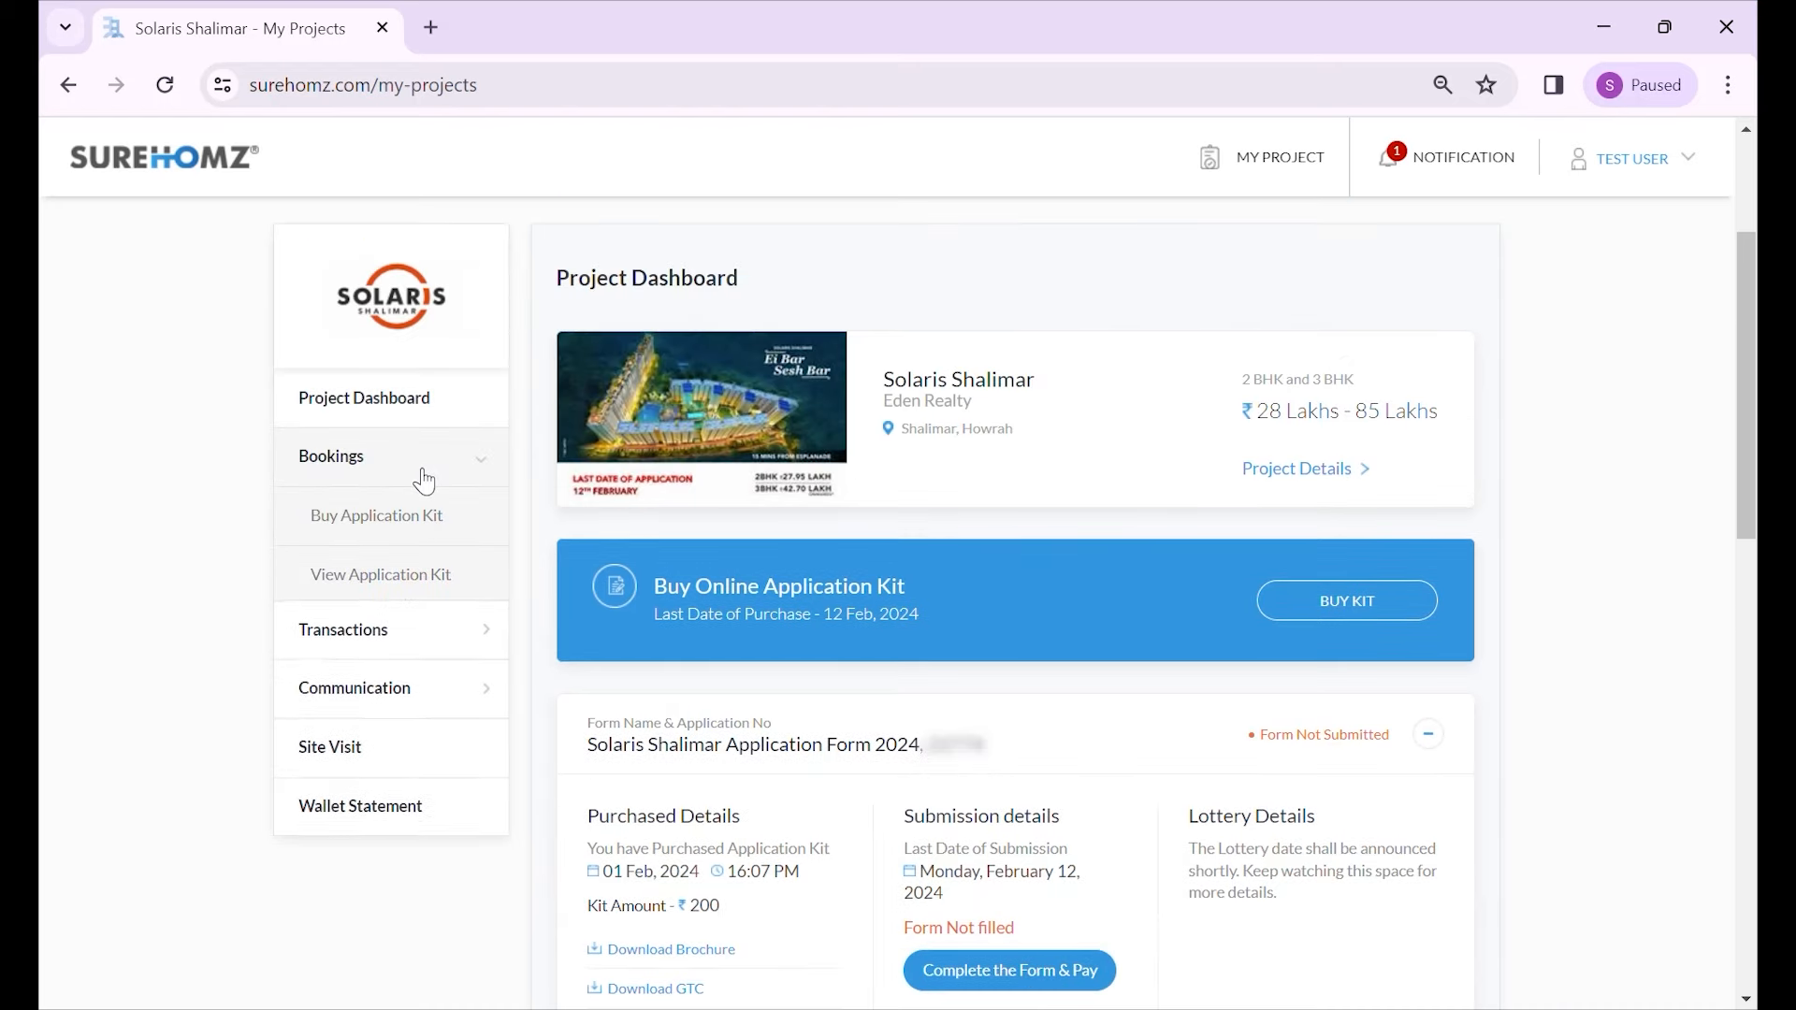
{"action": "left_click", "coordinate": [445, 595]}
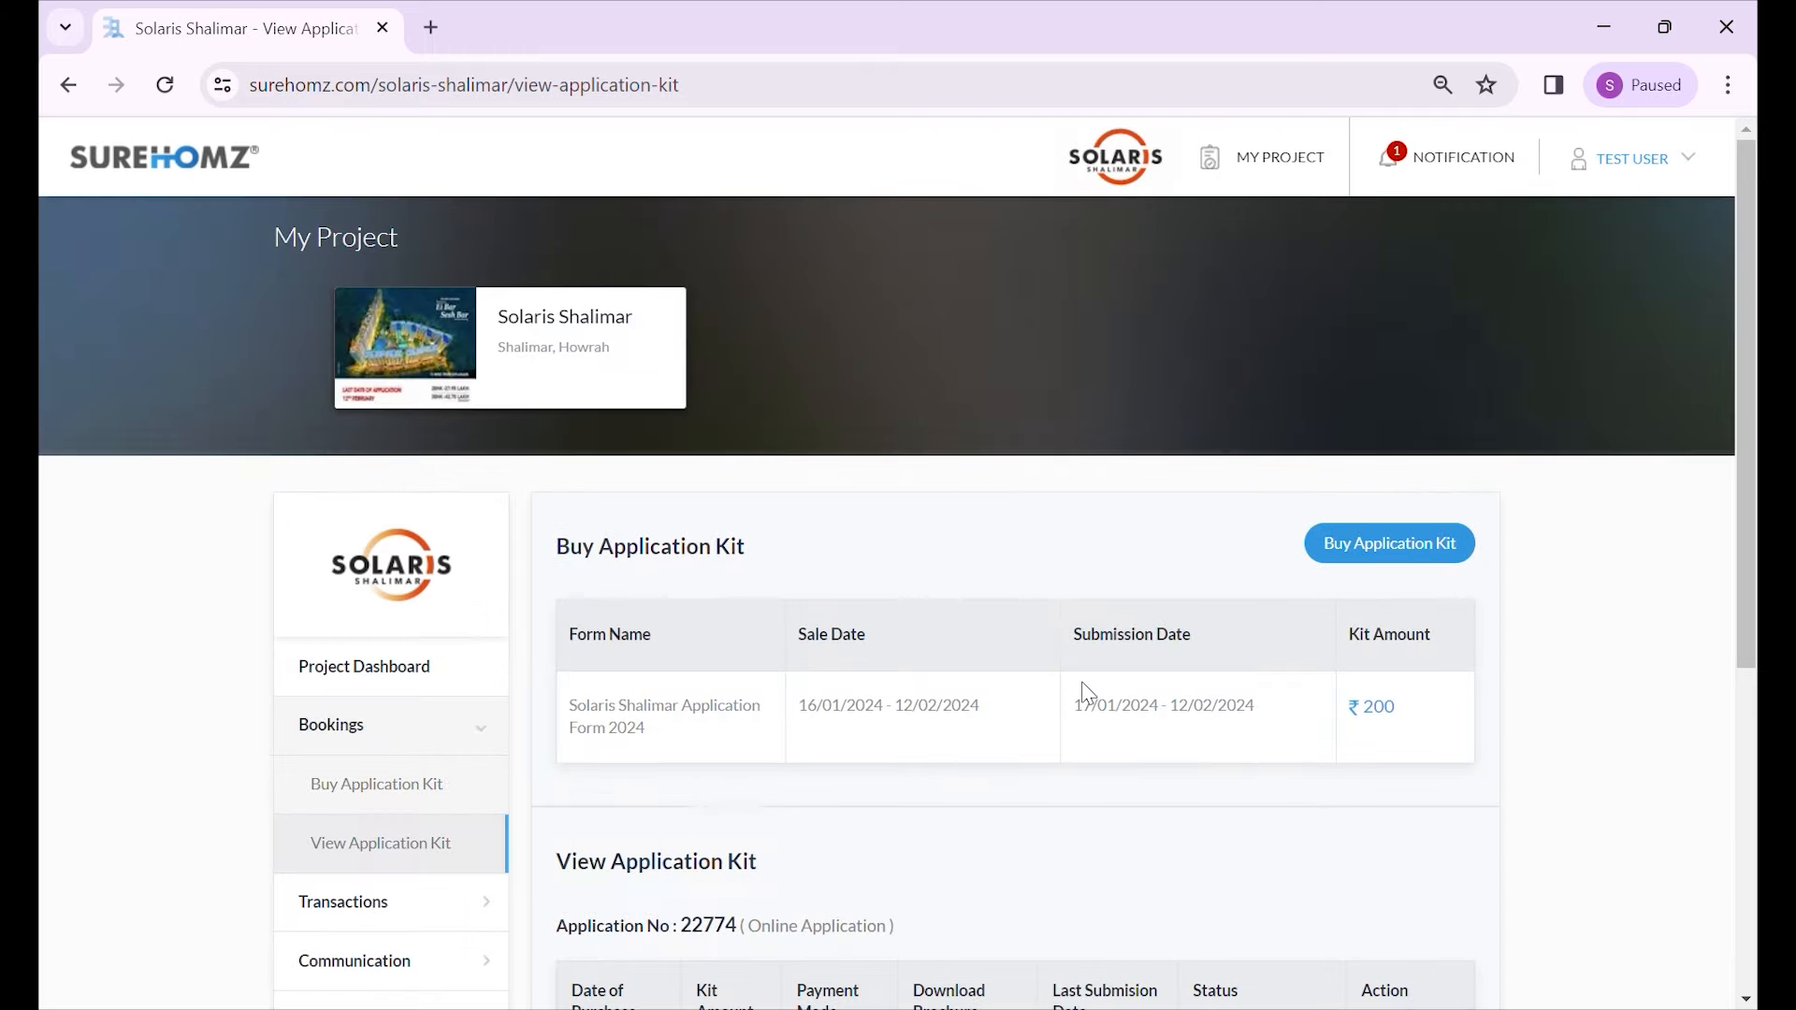
{"action": "scroll", "coordinate": [1082, 693], "scroll_direction": "down", "scroll_amount": 4}
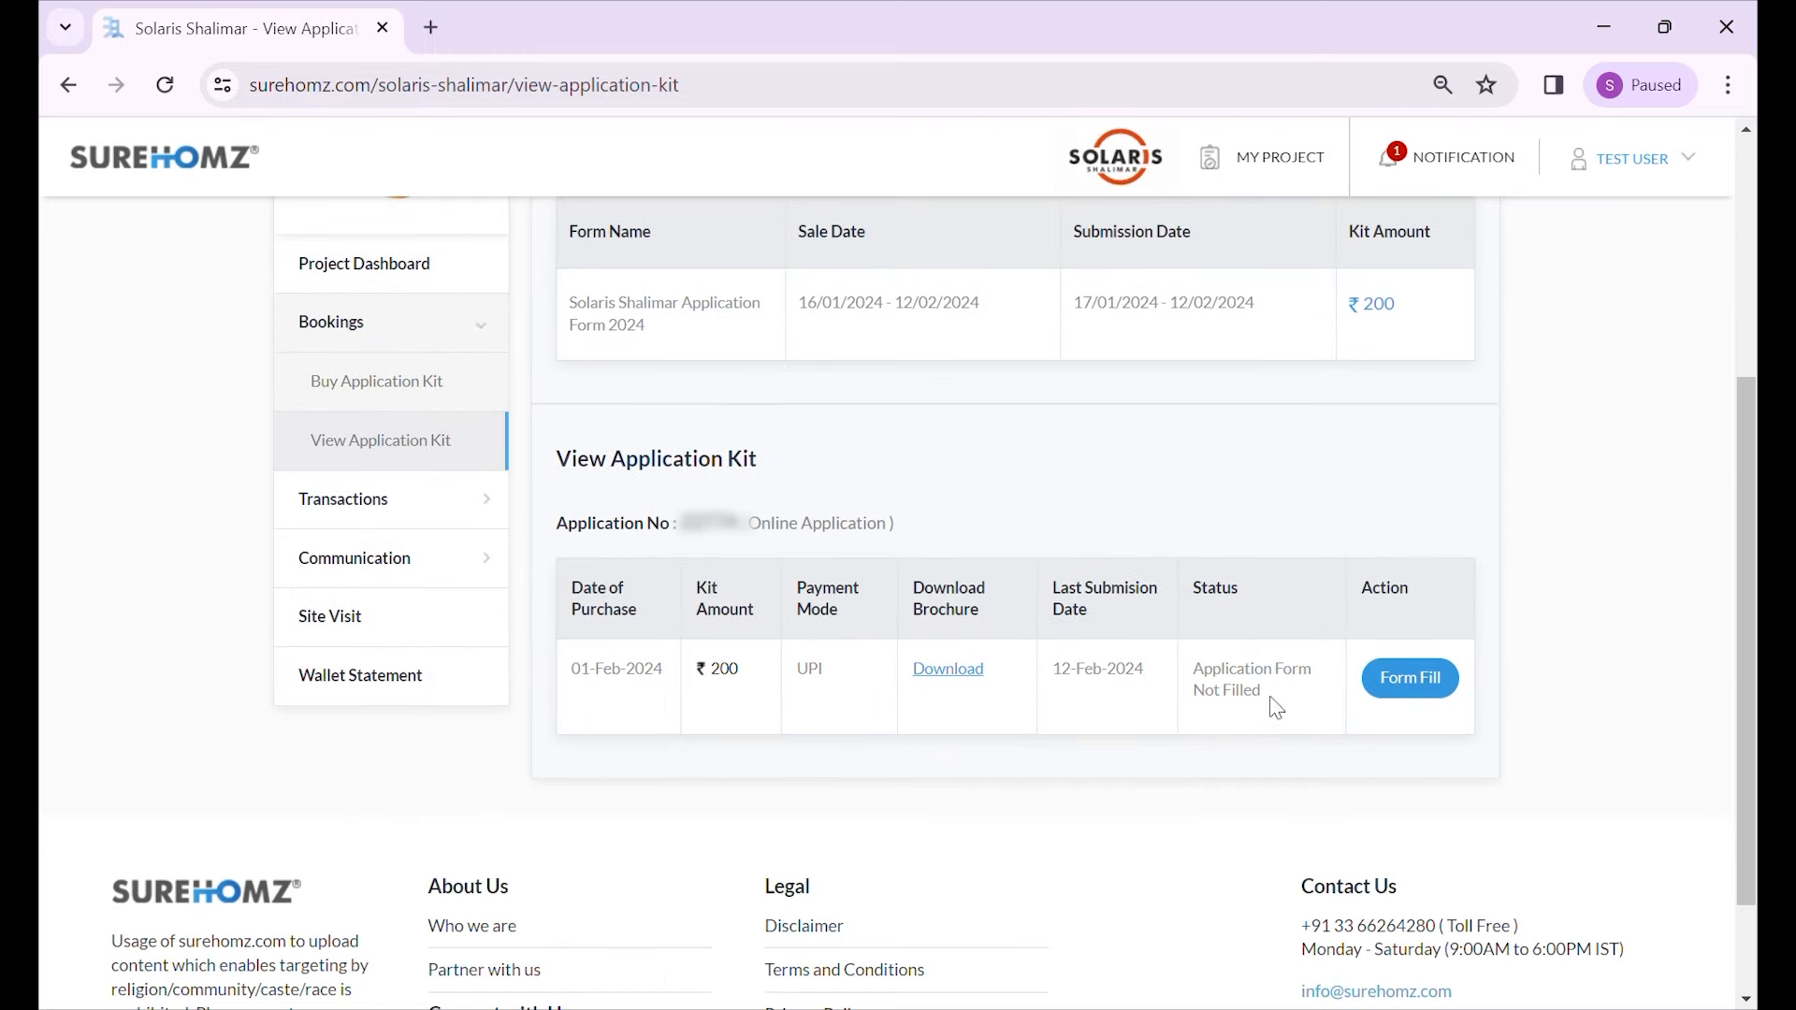
{"action": "left_click", "coordinate": [1413, 690]}
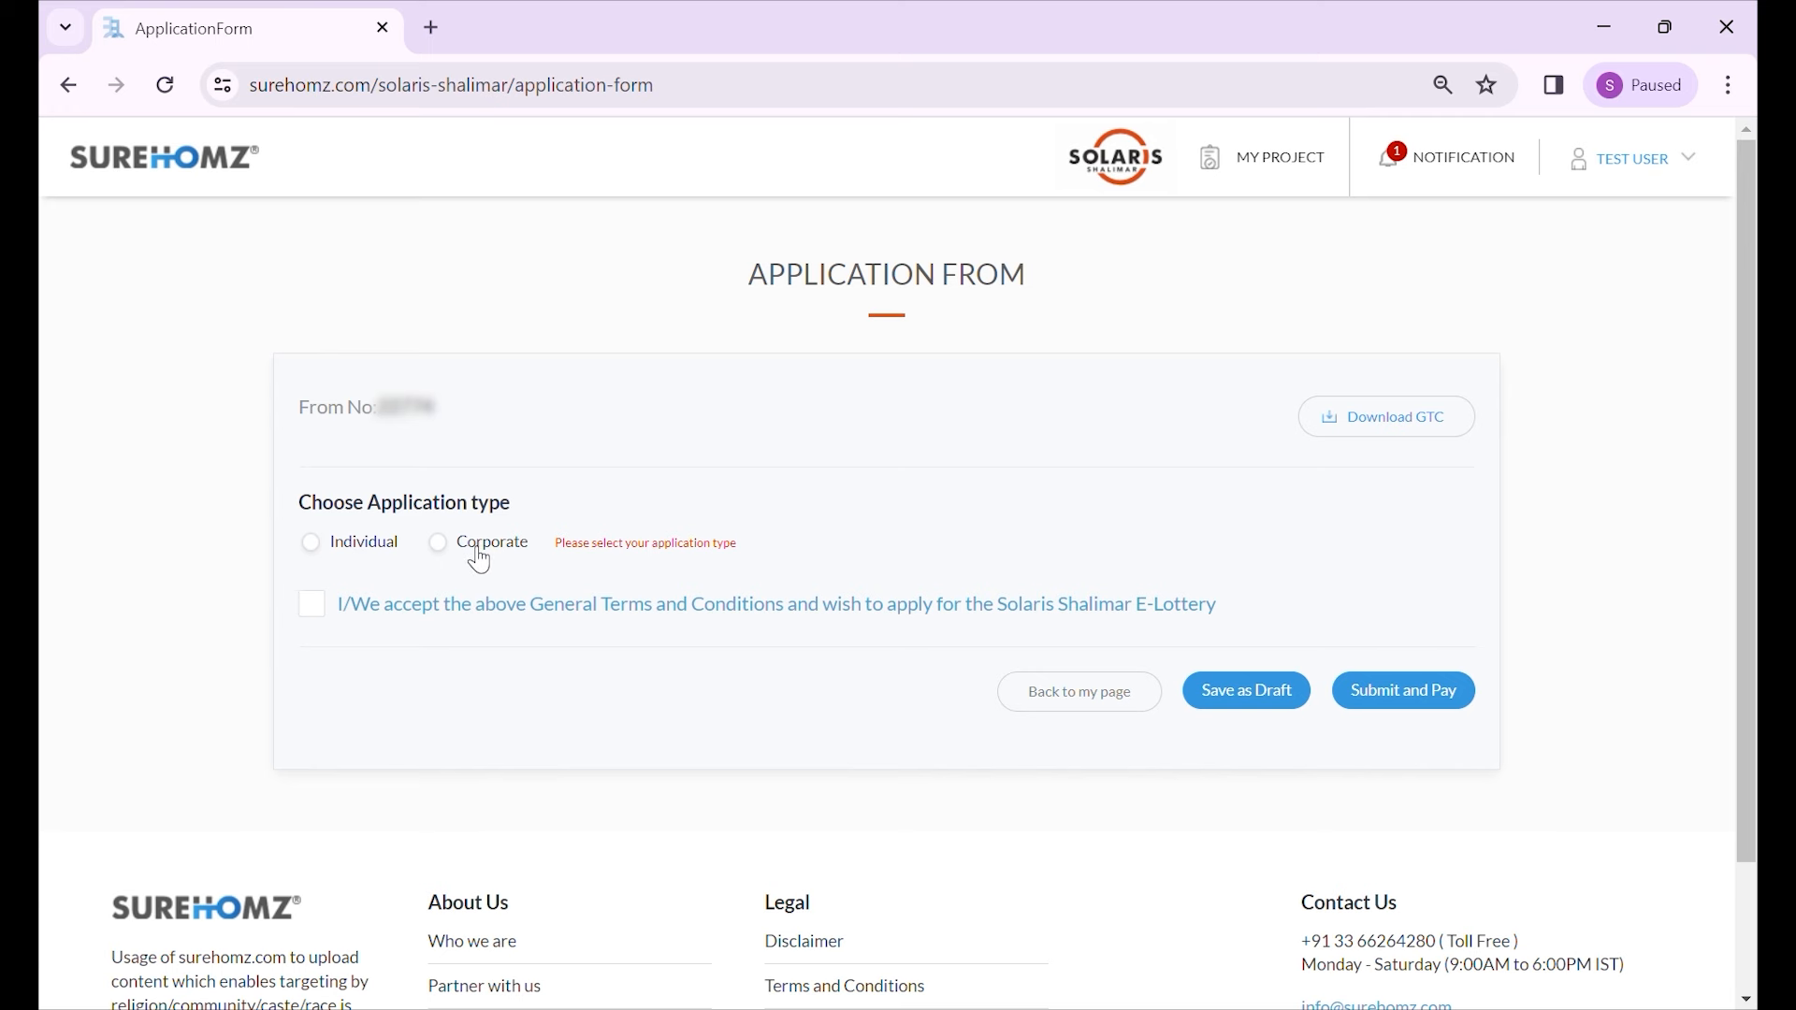
- Choose Individual as the application type
{"action": "left_click", "coordinate": [362, 554]}
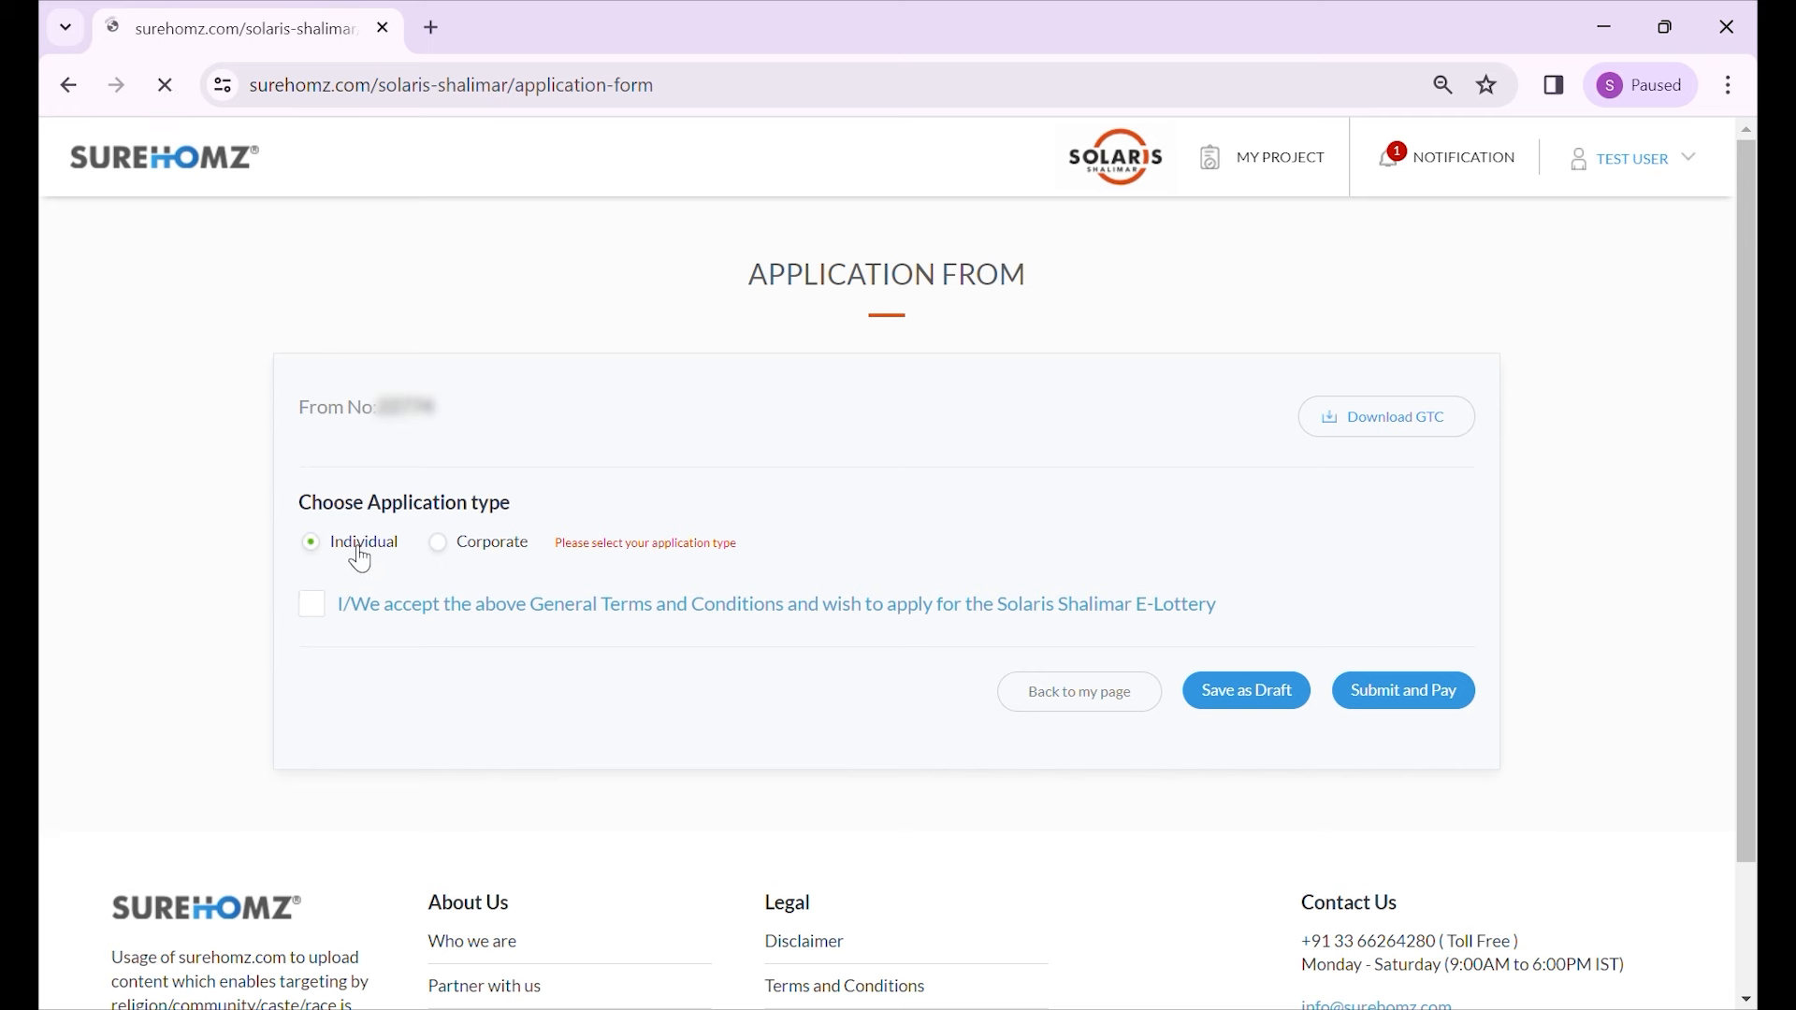
{"action": "scroll", "coordinate": [284, 585], "scroll_direction": "down", "scroll_amount": 2}
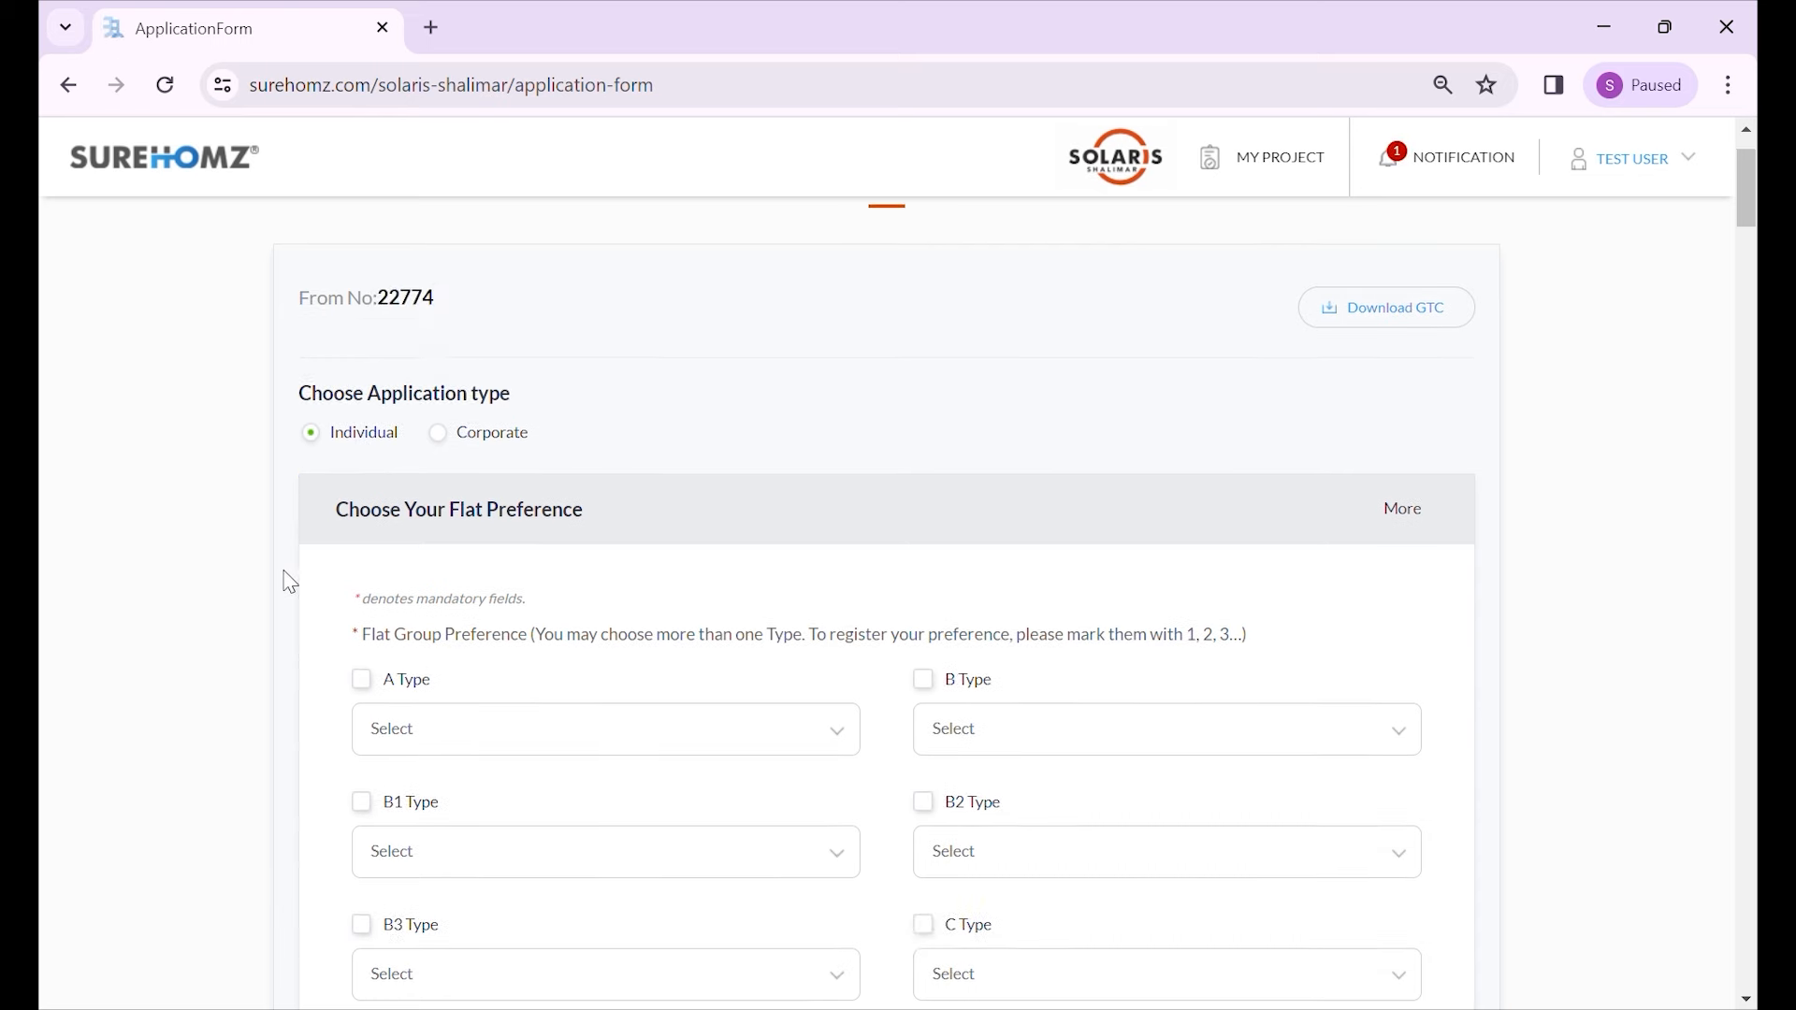
{"action": "scroll", "coordinate": [258, 549], "scroll_direction": "down", "scroll_amount": 1}
{"action": "scroll", "coordinate": [254, 547], "scroll_direction": "down", "scroll_amount": 1}
{"action": "scroll", "coordinate": [253, 545], "scroll_direction": "up", "scroll_amount": 1}
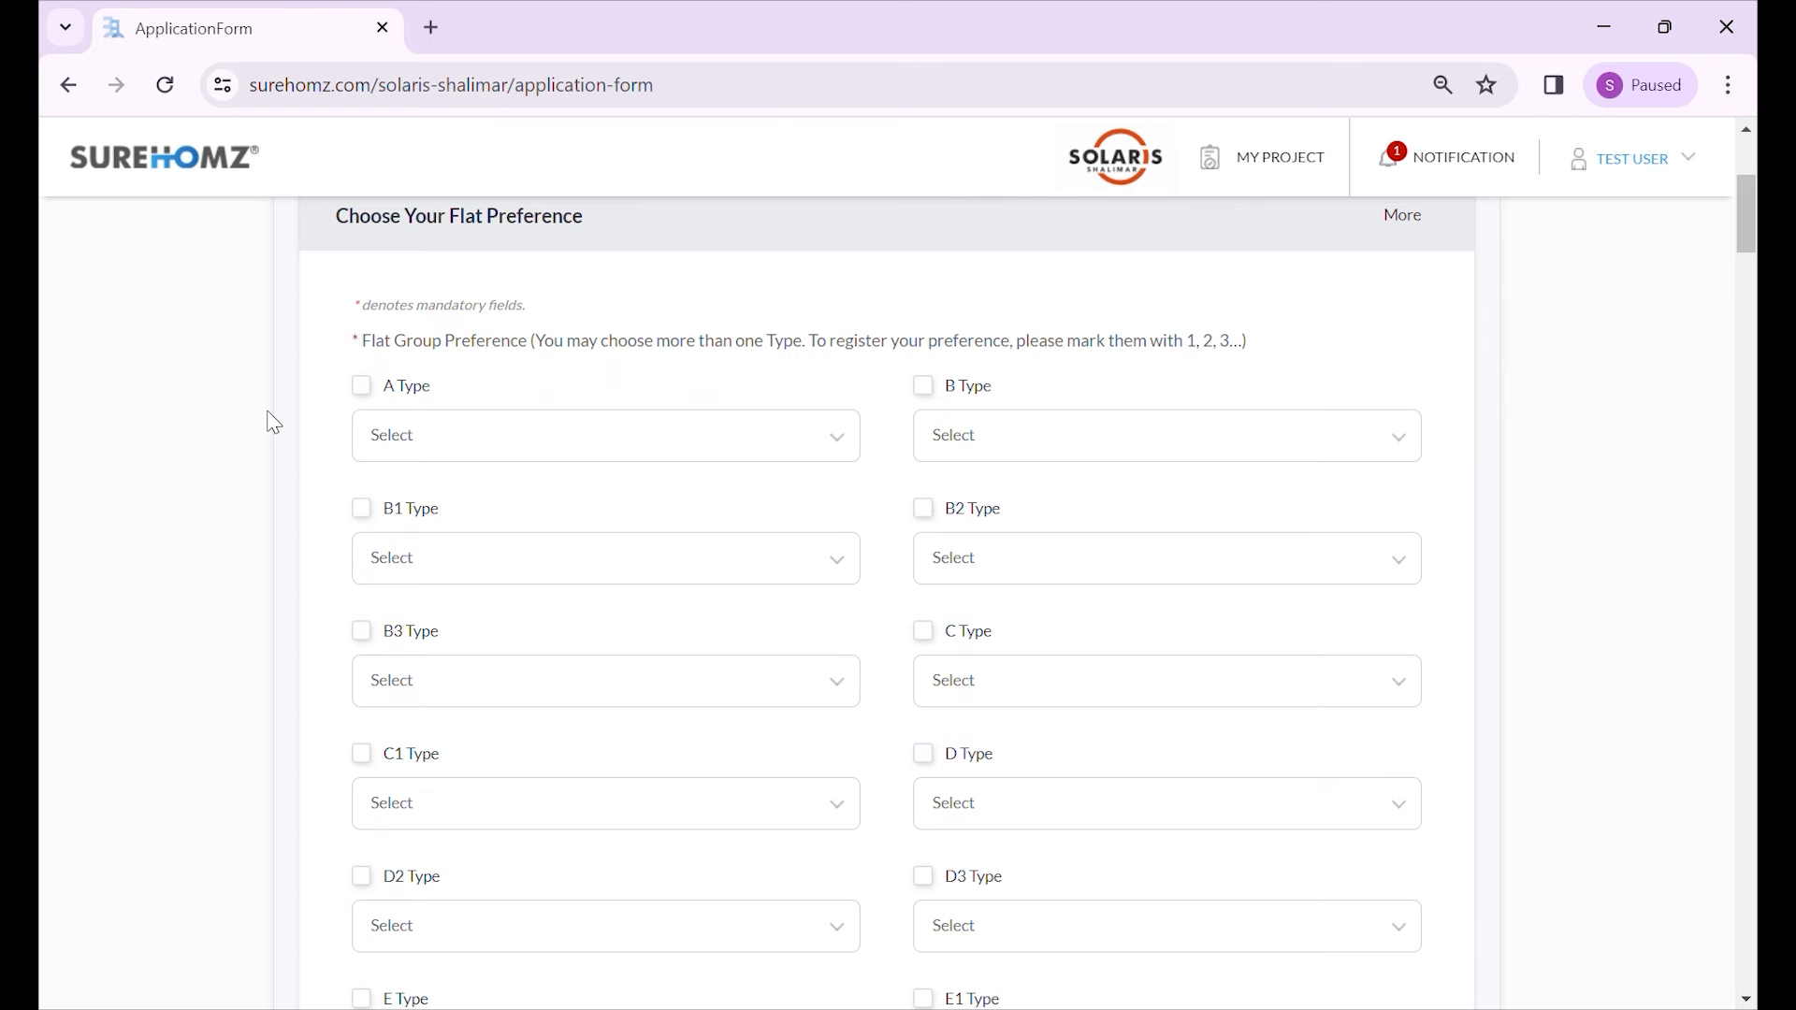
{"action": "scroll", "coordinate": [276, 490], "scroll_direction": "down", "scroll_amount": 1}
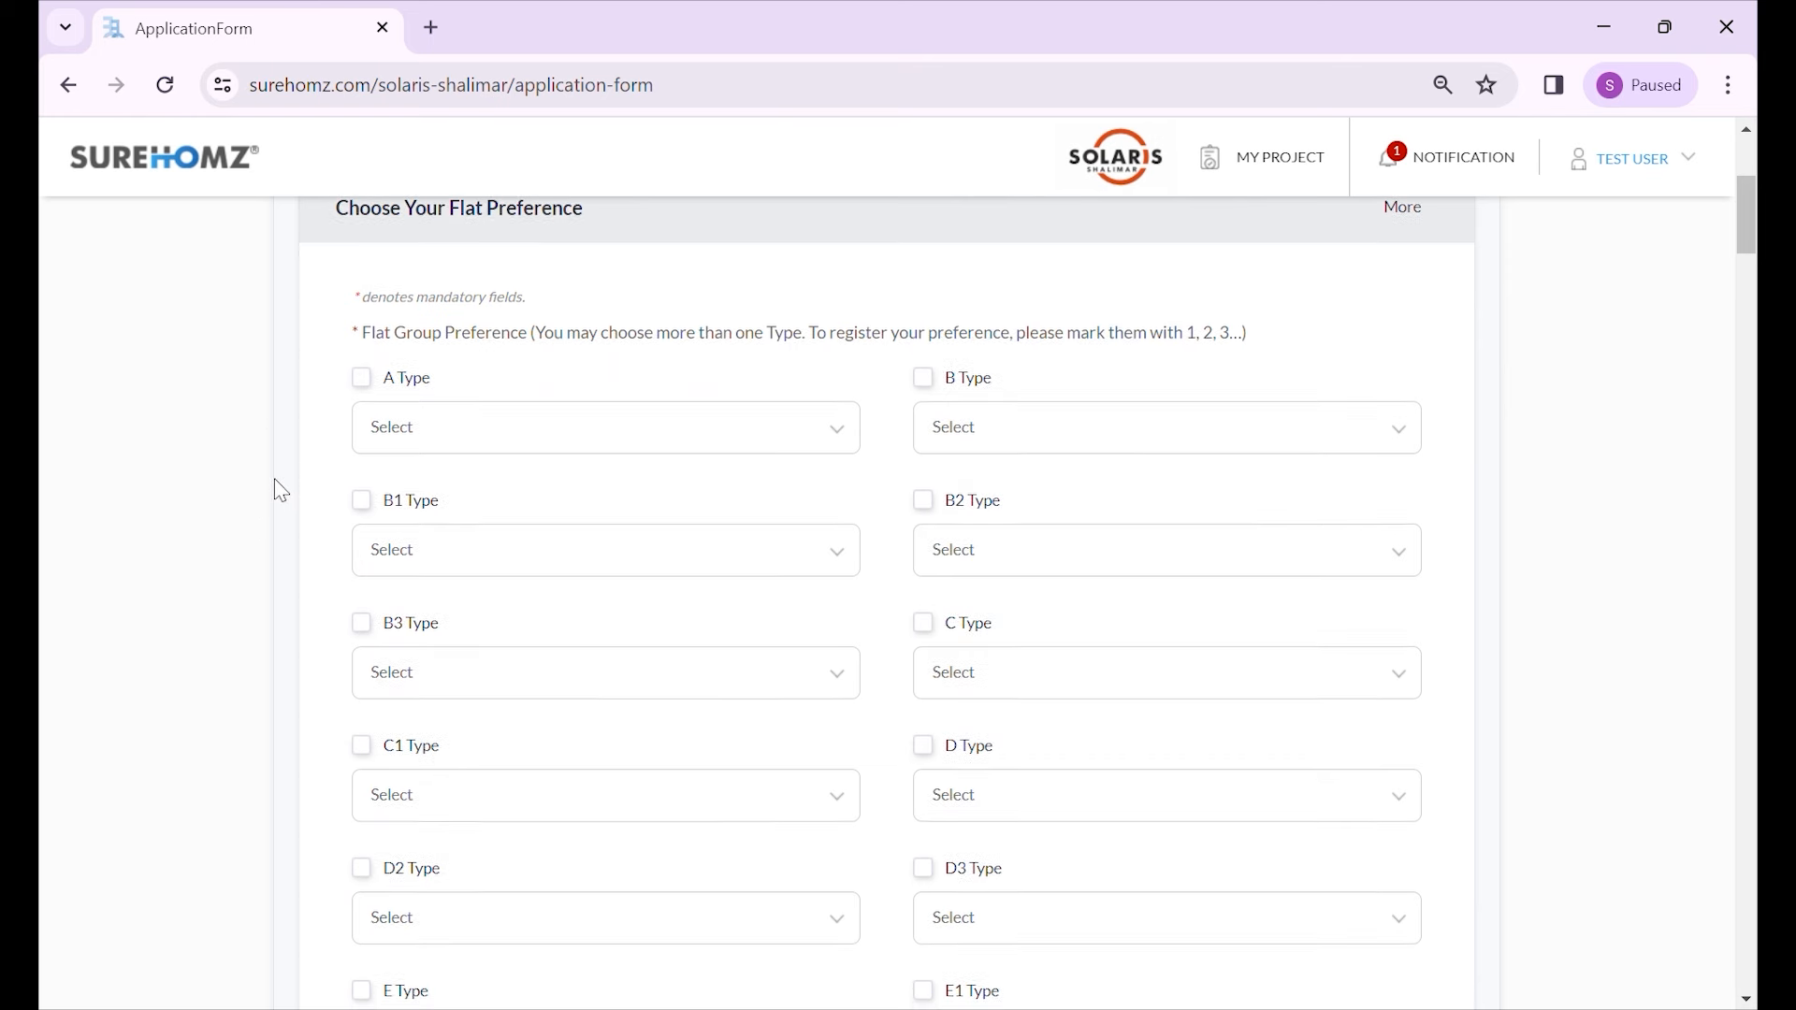
- Tick B3 Type and rank B3, B2 and B1 Types as 1, 2 and 3
{"action": "left_click", "coordinate": [391, 506]}
{"action": "left_click", "coordinate": [425, 547]}
{"action": "left_click", "coordinate": [453, 660]}
{"action": "left_click", "coordinate": [1012, 425]}
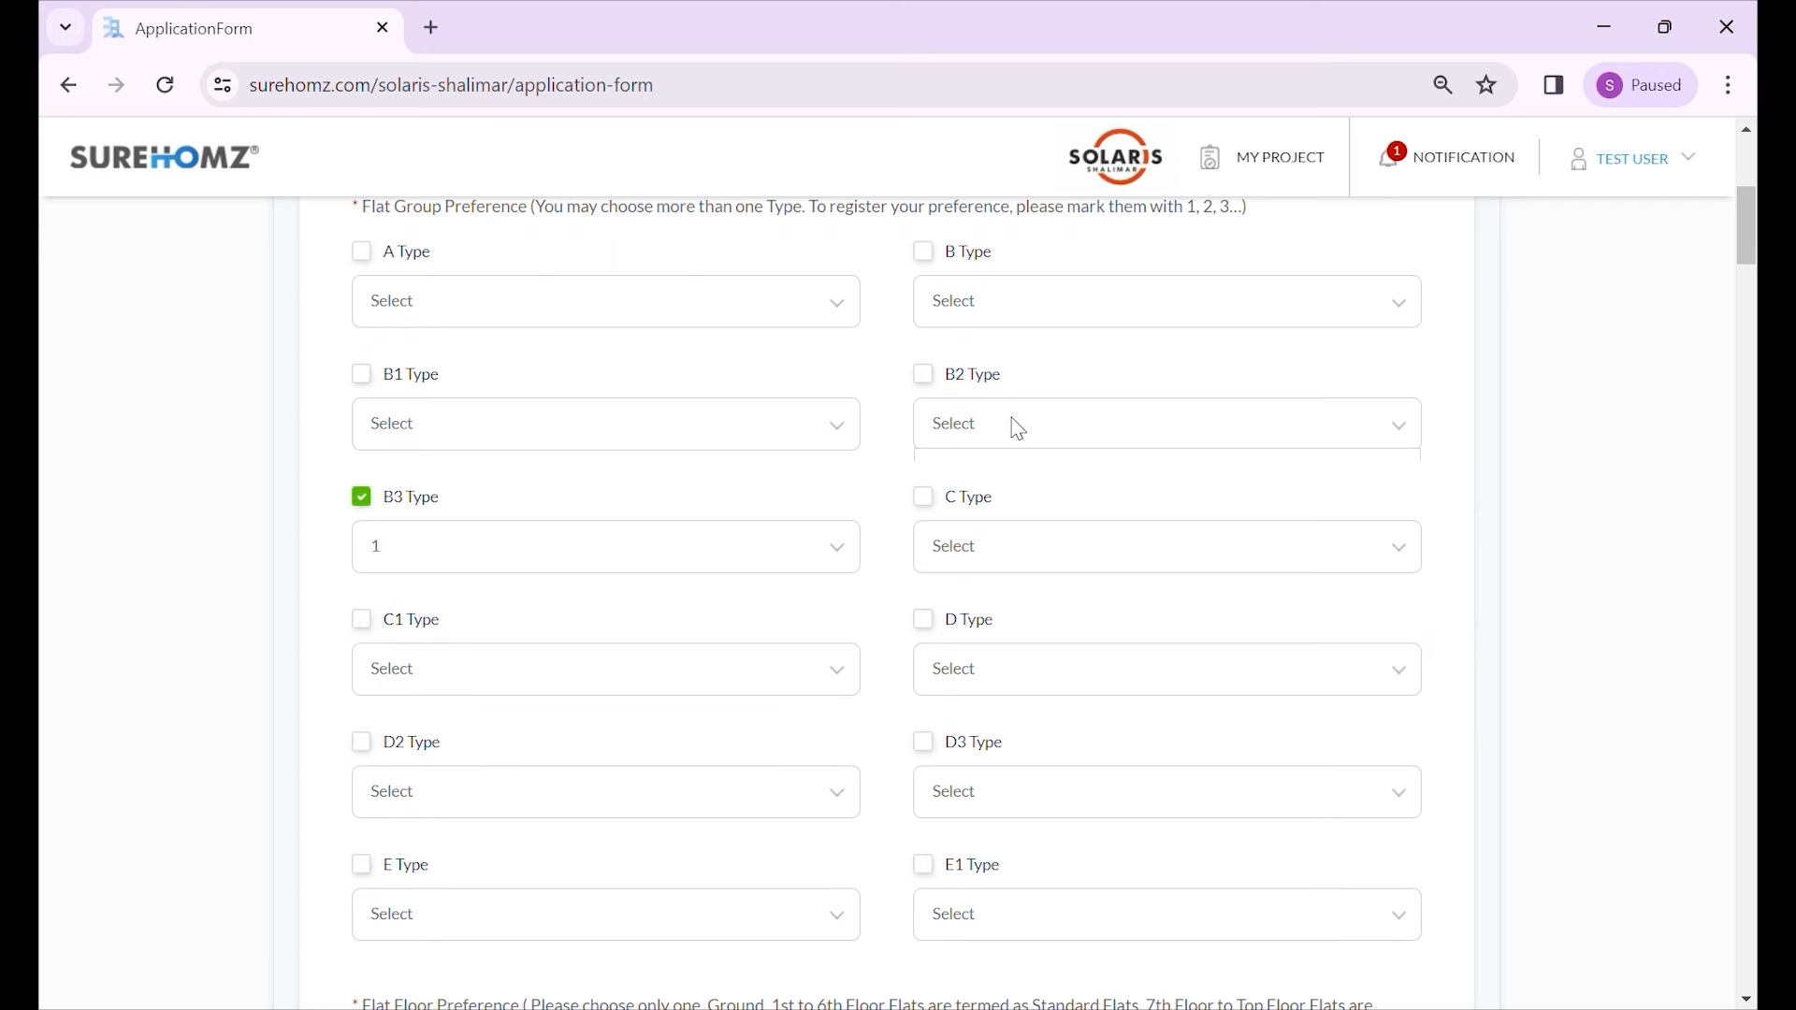
{"action": "left_click", "coordinate": [995, 578]}
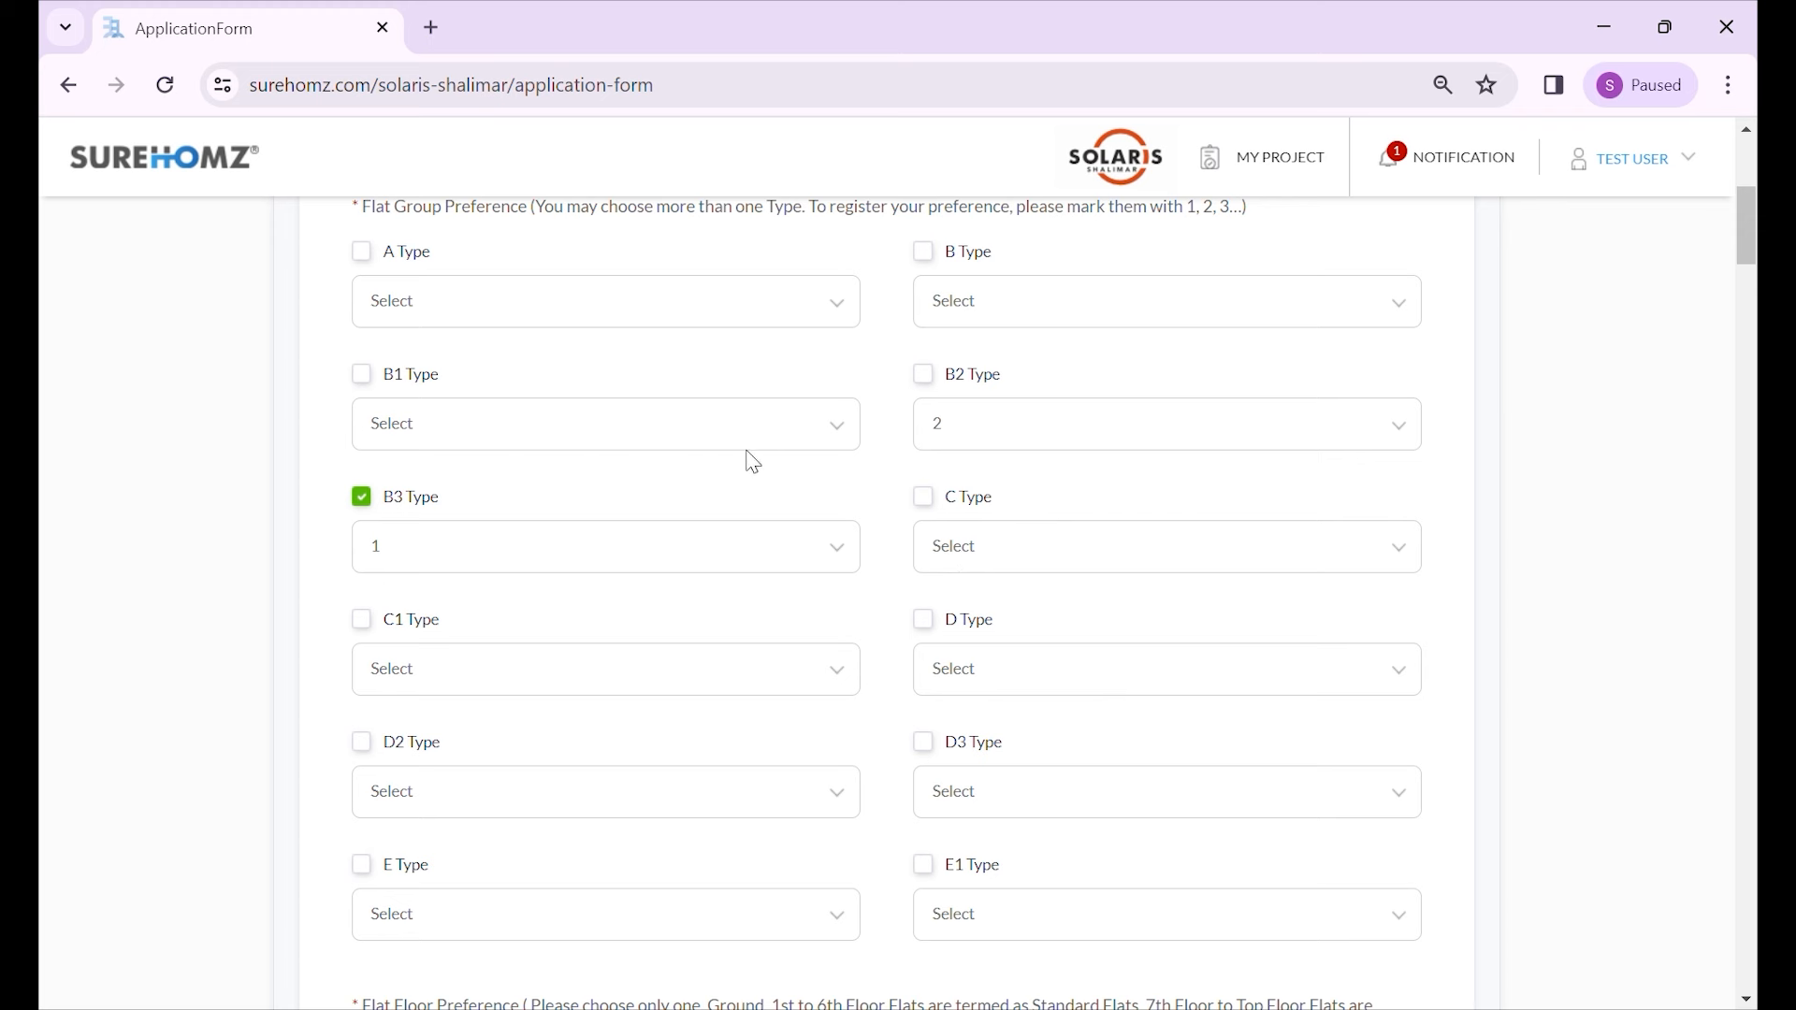
{"action": "left_click", "coordinate": [745, 425]}
{"action": "scroll", "coordinate": [677, 552], "scroll_direction": "down", "scroll_amount": 2}
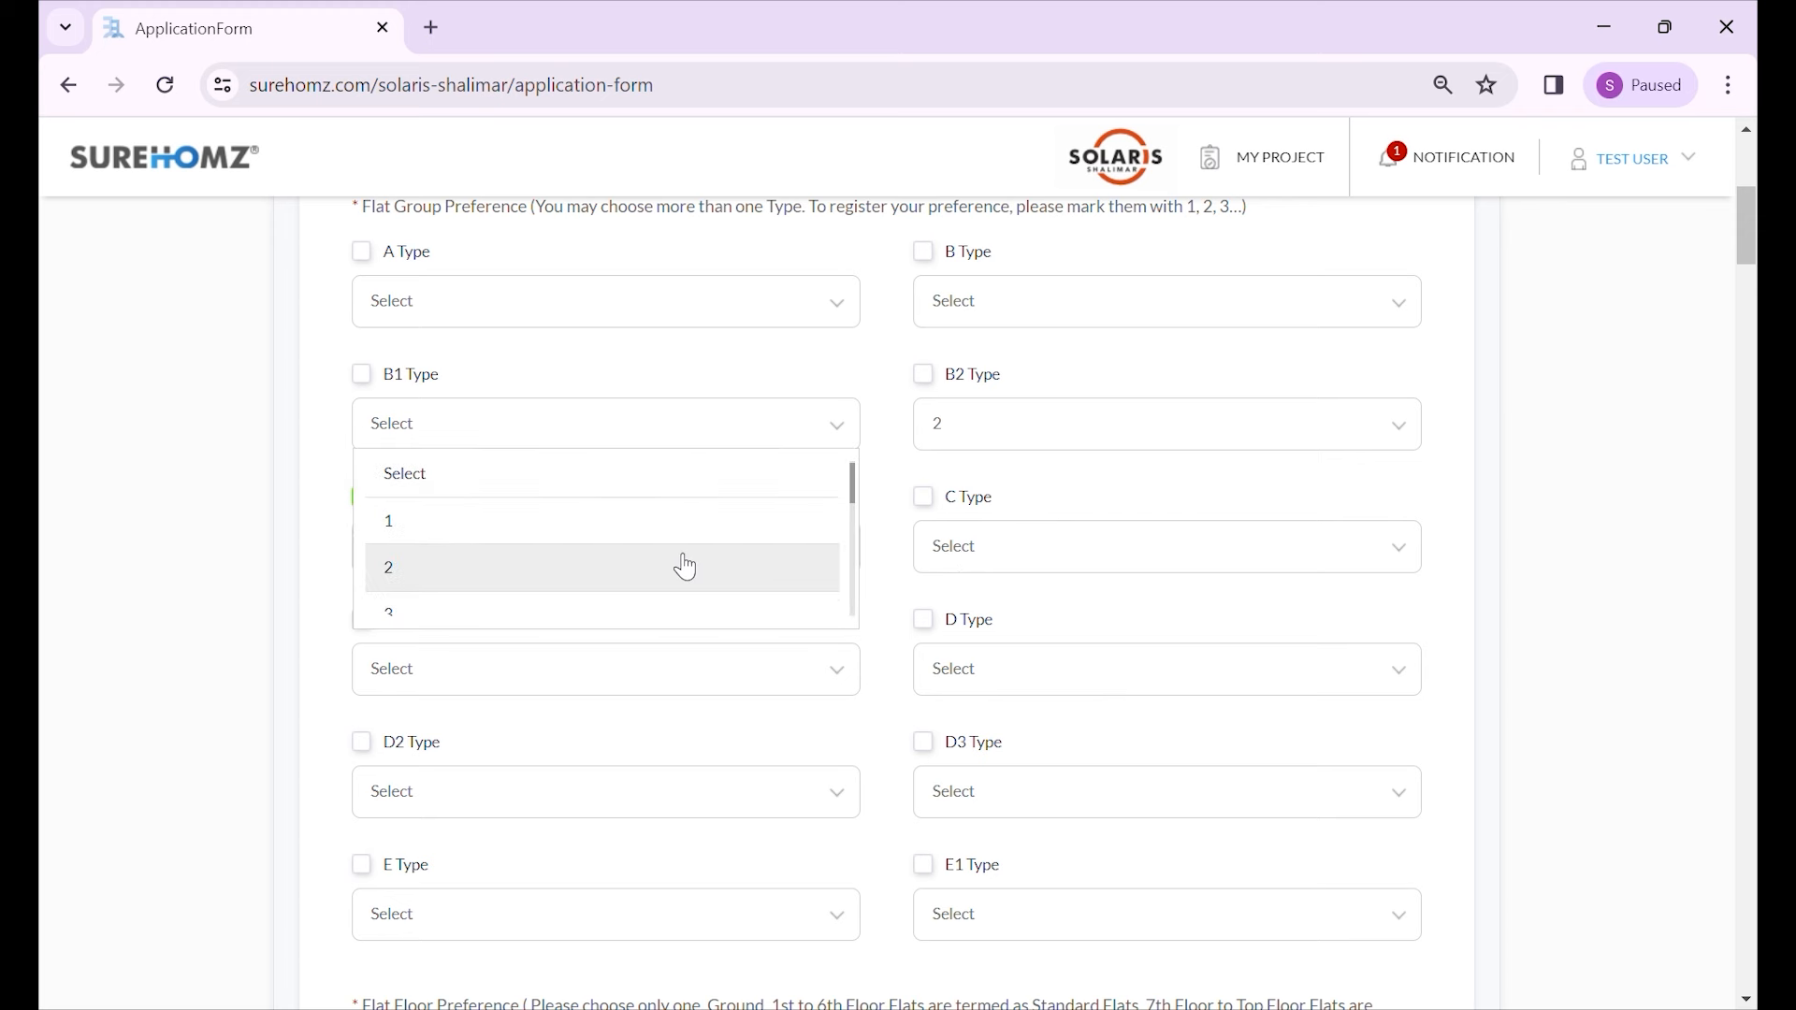
{"action": "left_click", "coordinate": [557, 505]}
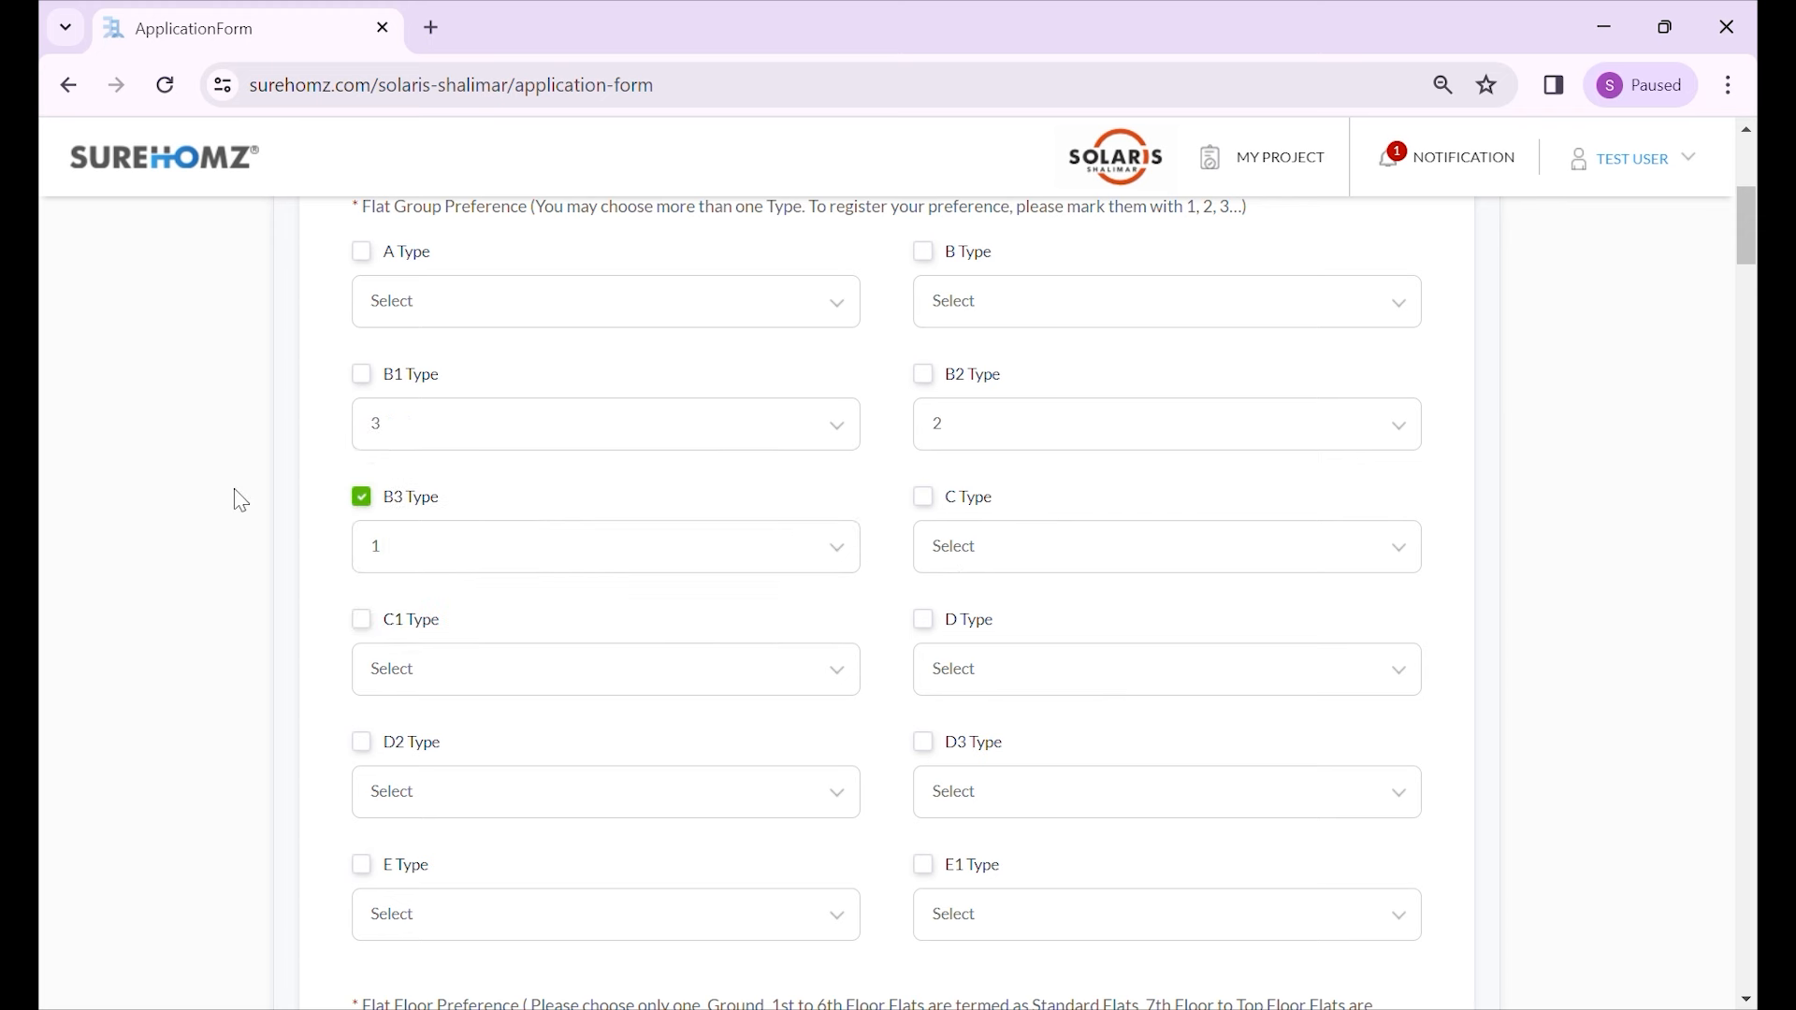
- Tick B1 Type and B2 Type as flat preferences
{"action": "left_click", "coordinate": [363, 375]}
{"action": "scroll", "coordinate": [318, 479], "scroll_direction": "down", "scroll_amount": 2}
{"action": "scroll", "coordinate": [318, 479], "scroll_direction": "up", "scroll_amount": 2}
{"action": "left_click", "coordinate": [939, 377]}
{"action": "scroll", "coordinate": [233, 521], "scroll_direction": "down", "scroll_amount": 7}
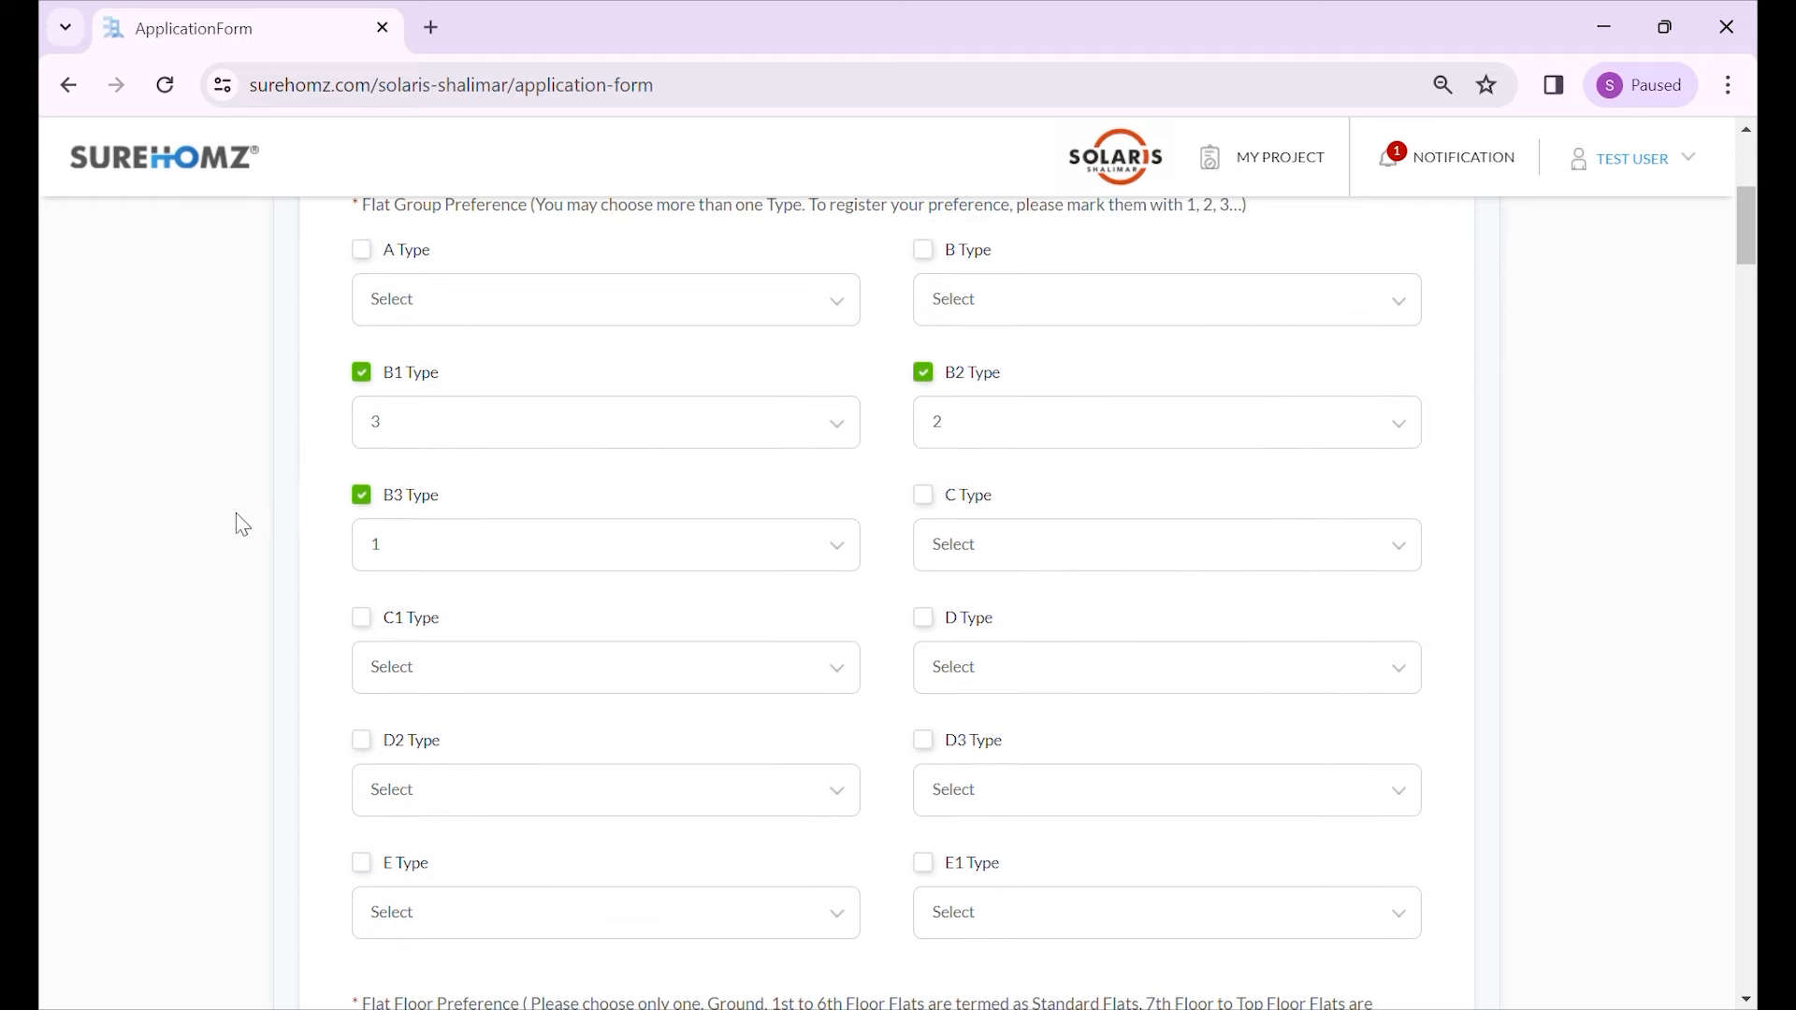
{"action": "scroll", "coordinate": [267, 482], "scroll_direction": "up", "scroll_amount": 1}
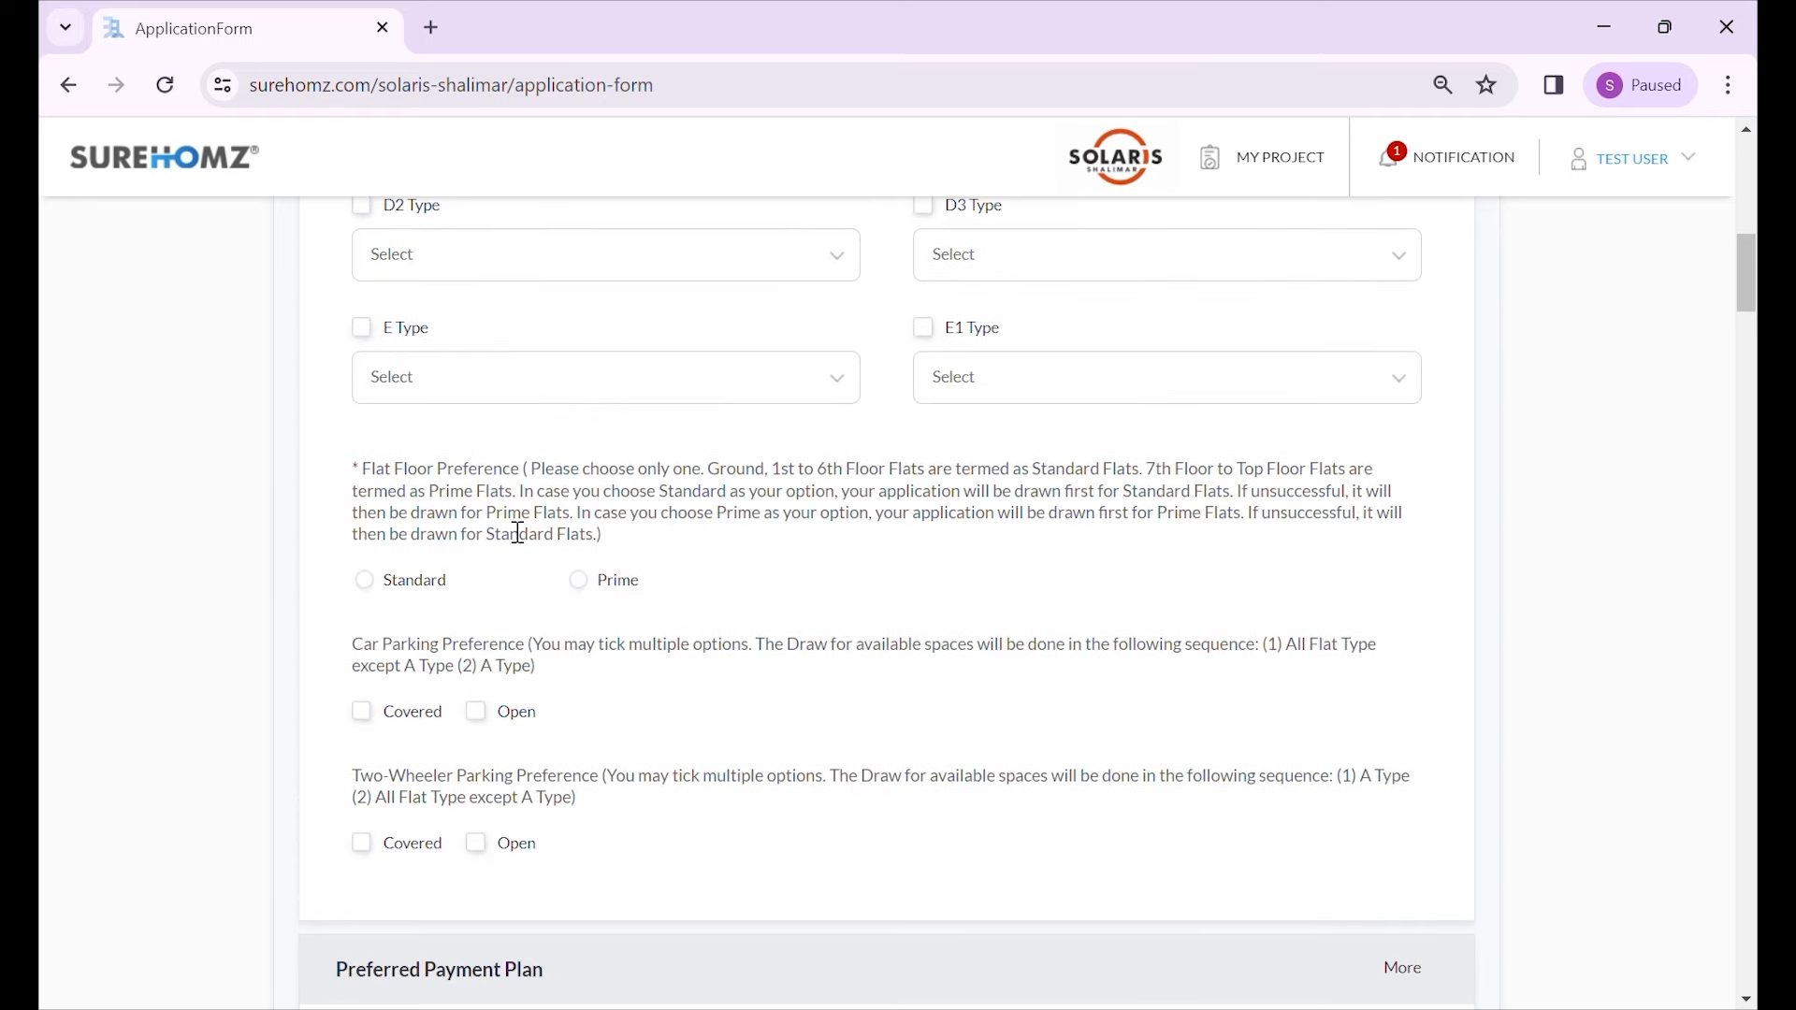
- Choose Standard as the floor preference
{"action": "left_click", "coordinate": [427, 591]}
{"action": "scroll", "coordinate": [447, 613], "scroll_direction": "down", "scroll_amount": 1}
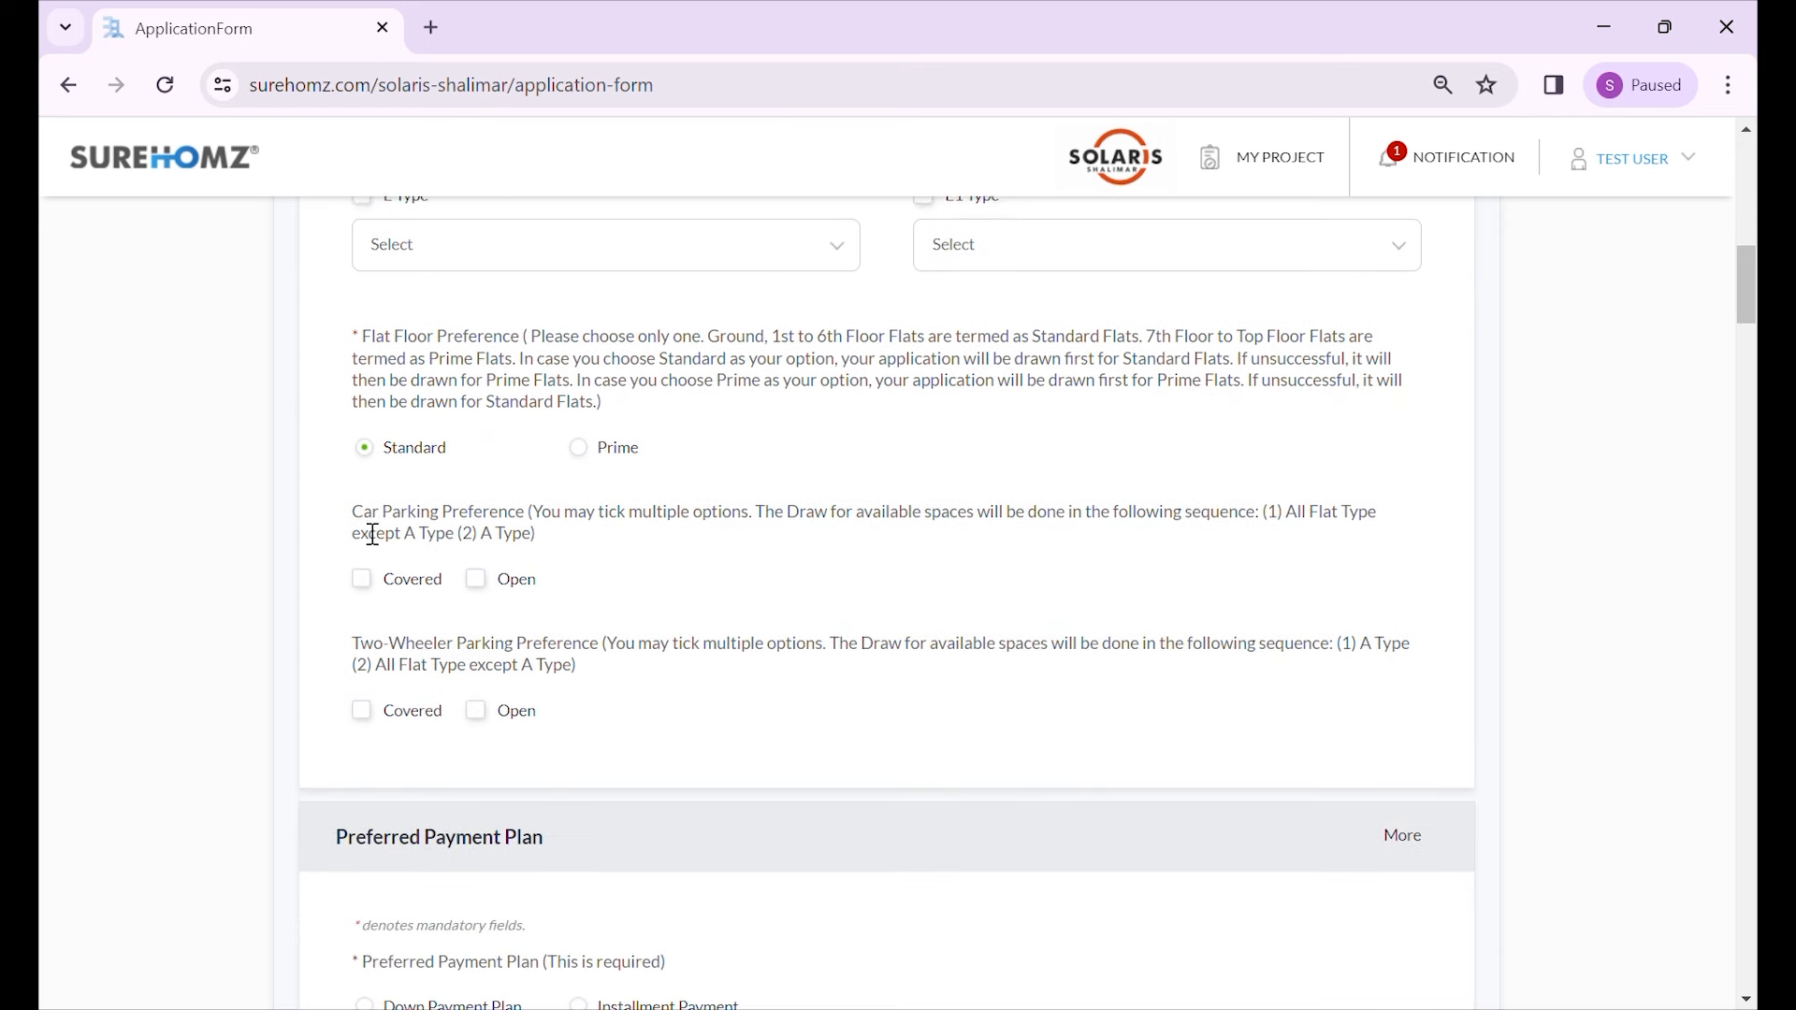
{"action": "scroll", "coordinate": [369, 496], "scroll_direction": "up", "scroll_amount": 1}
{"action": "left_click_drag", "start_coordinate": [365, 470], "coordinate": [346, 475]}
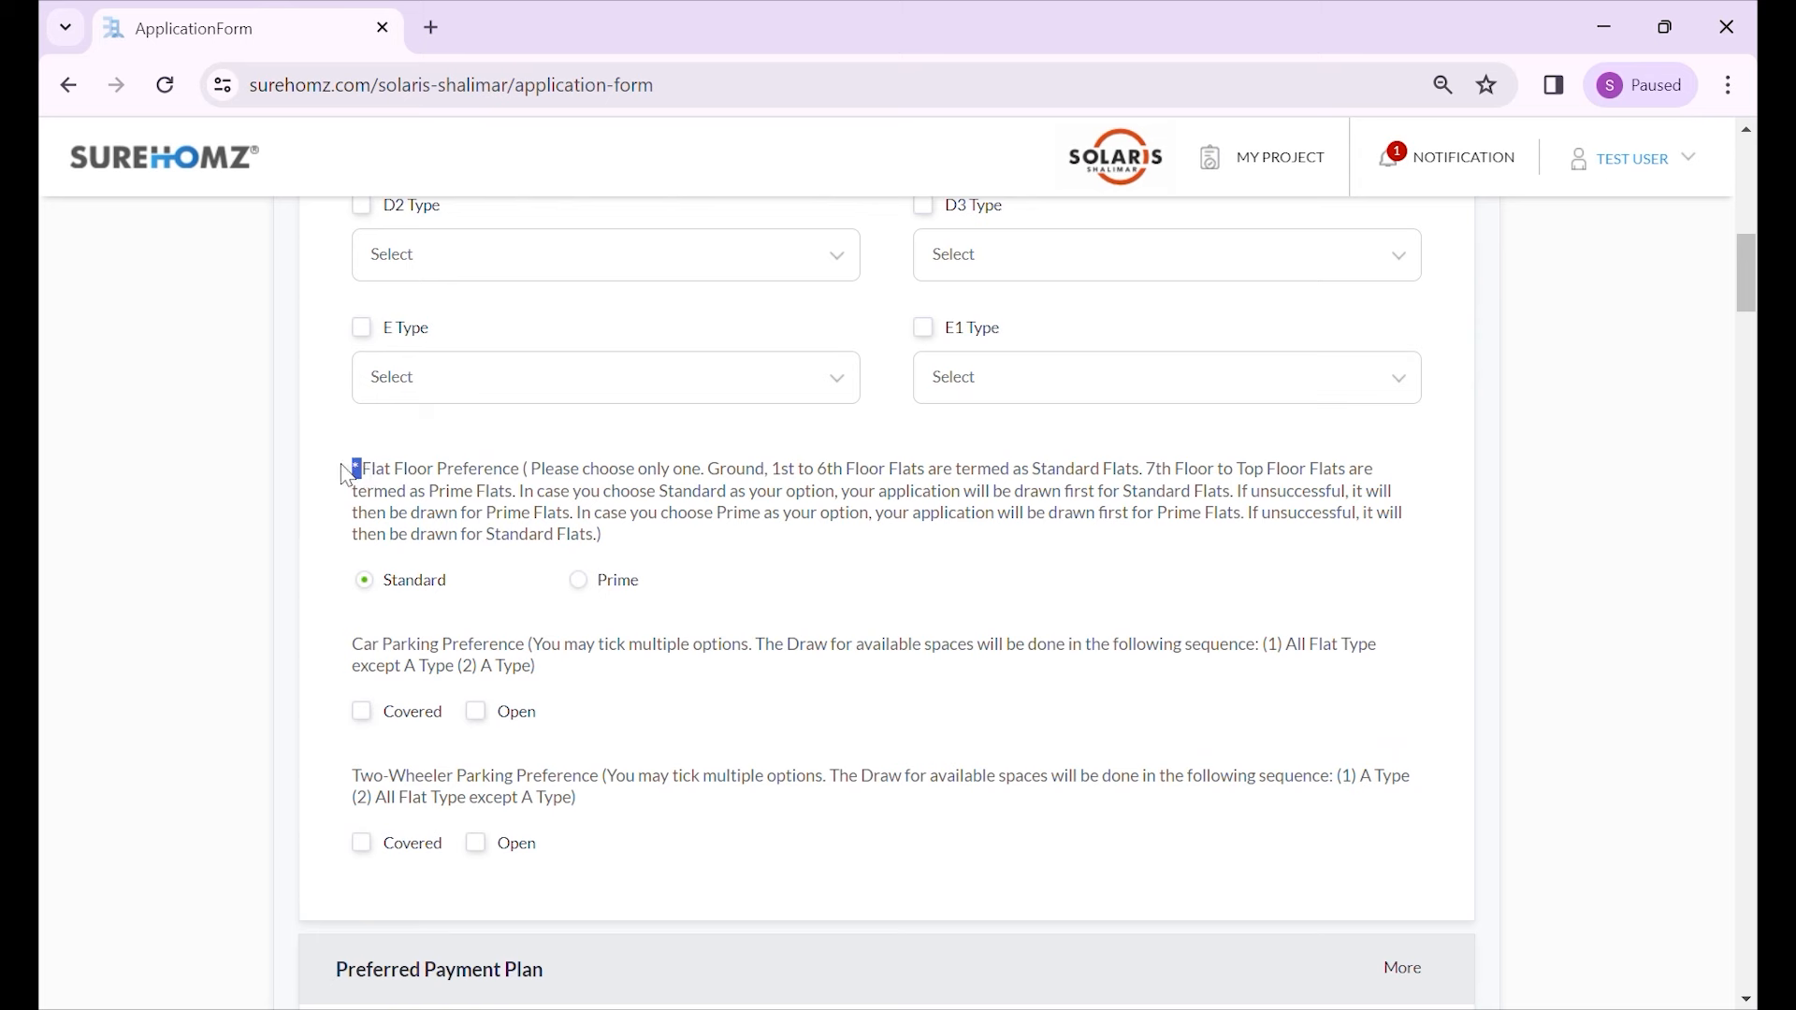
{"action": "left_click", "coordinate": [392, 490]}
- Request covered and open car parking plus covered two-wheeler parking
{"action": "scroll", "coordinate": [513, 534], "scroll_direction": "down", "scroll_amount": 1}
{"action": "scroll", "coordinate": [513, 534], "scroll_direction": "down", "scroll_amount": 2}
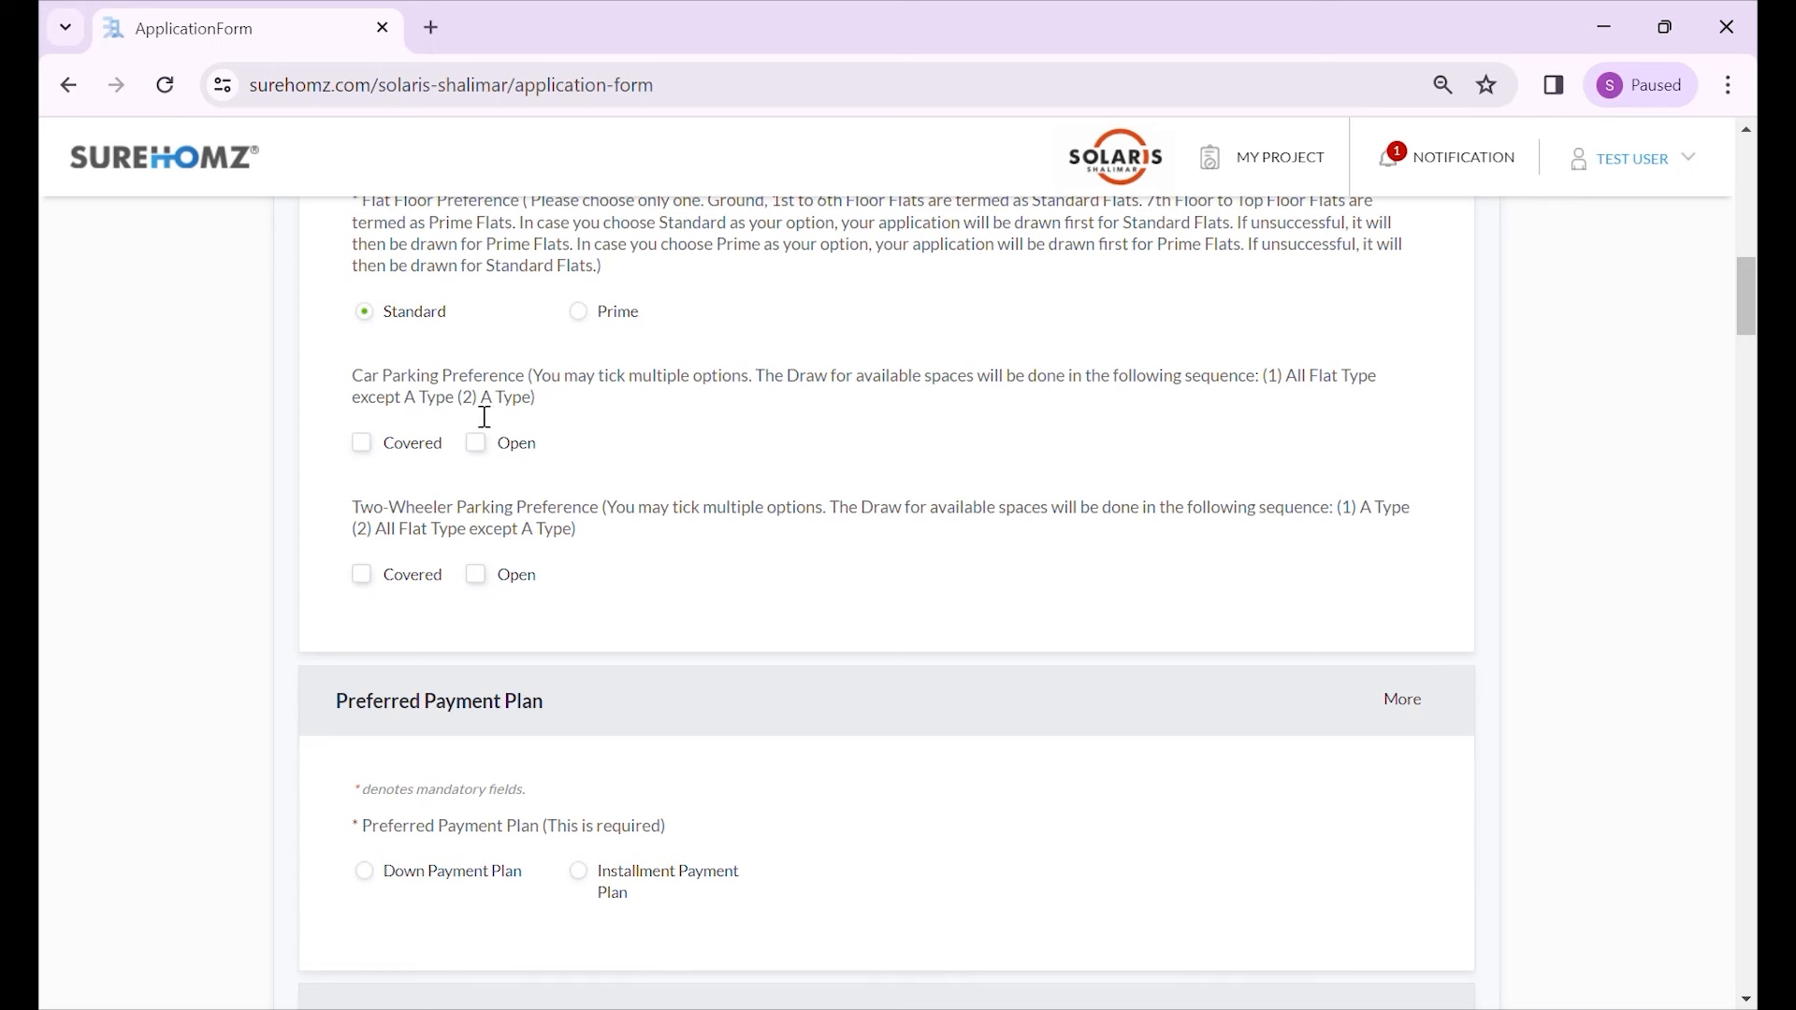
{"action": "left_click", "coordinate": [391, 447]}
{"action": "left_click", "coordinate": [479, 445]}
{"action": "scroll", "coordinate": [501, 537], "scroll_direction": "down", "scroll_amount": 1}
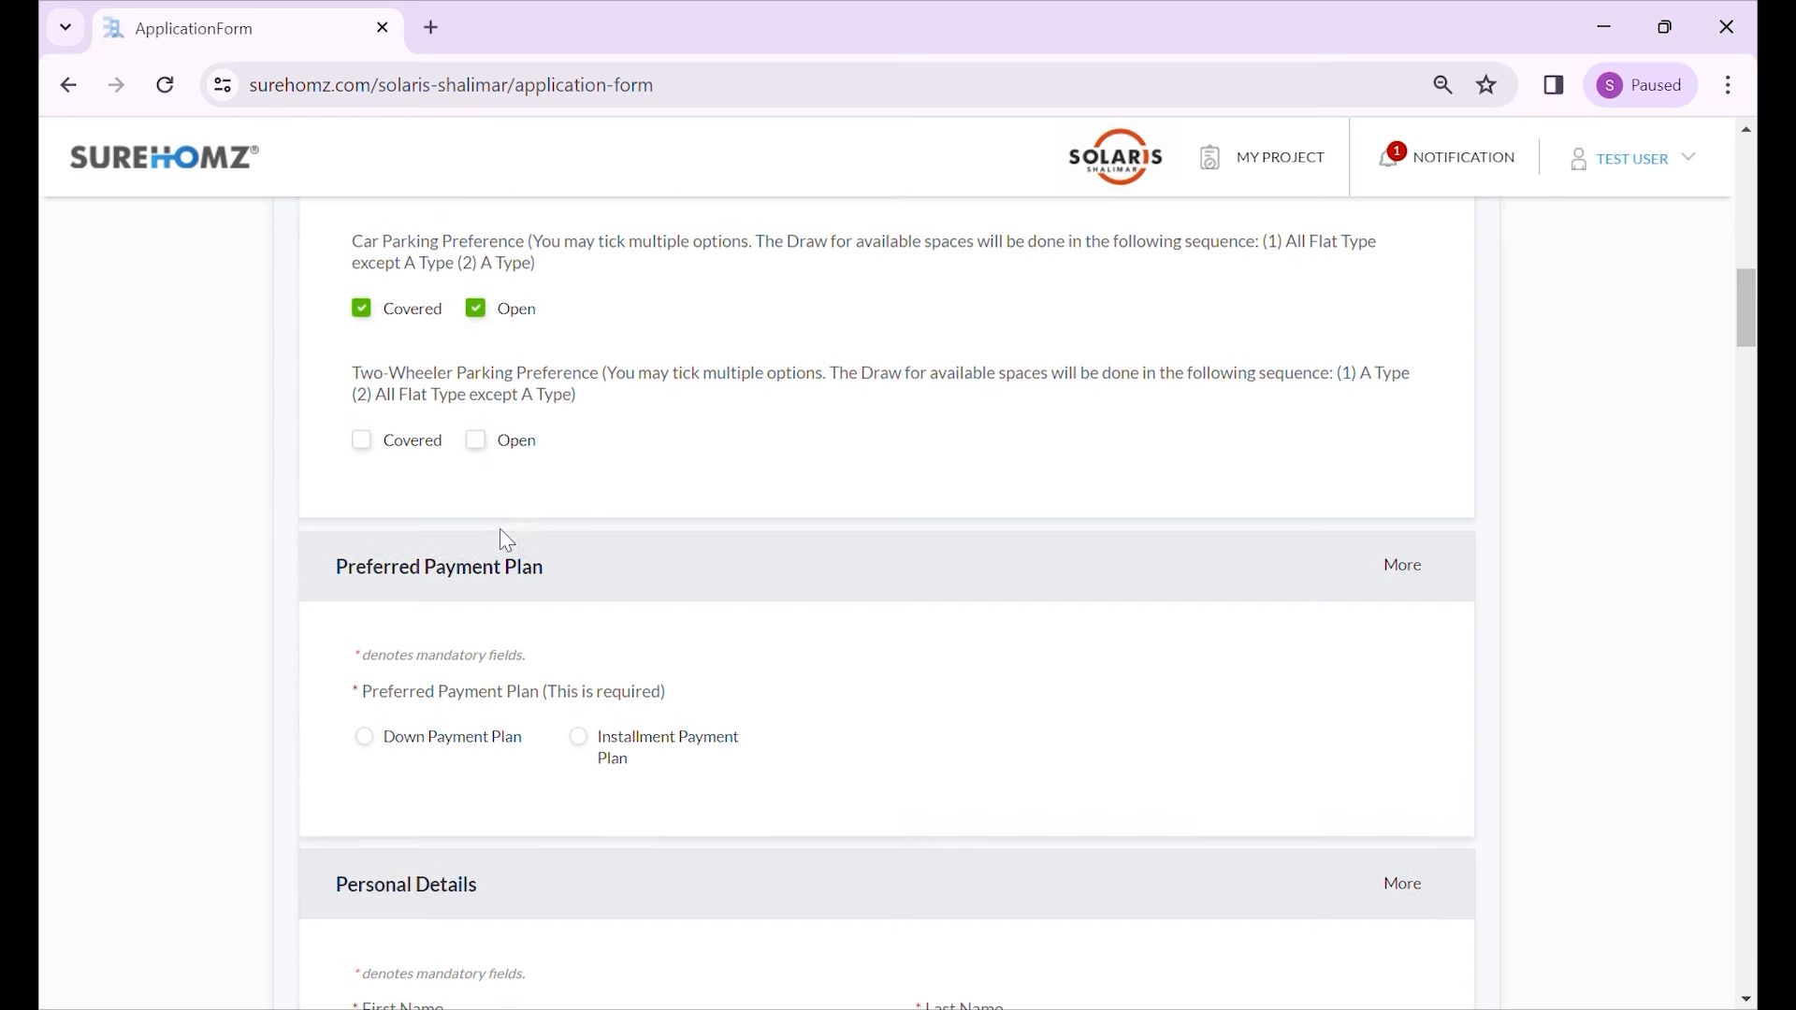
{"action": "left_click", "coordinate": [384, 450]}
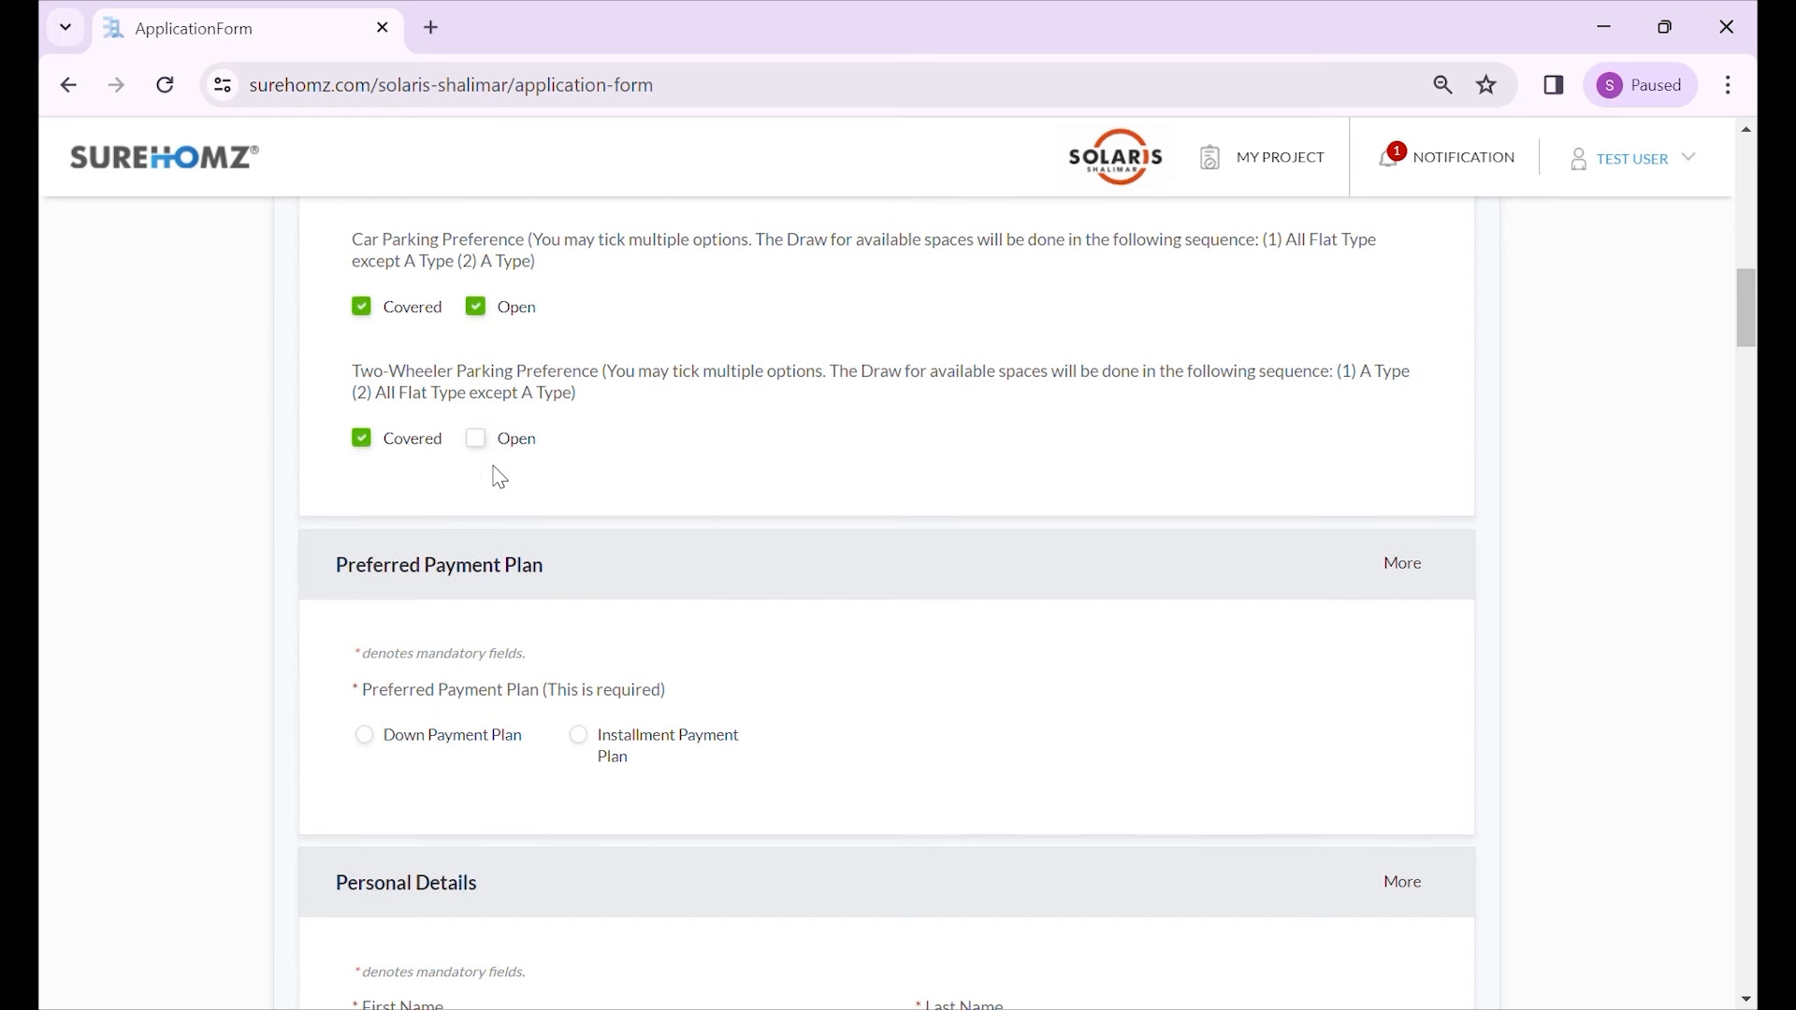
- Select the Installment Payment Plan
{"action": "scroll", "coordinate": [486, 463], "scroll_direction": "down", "scroll_amount": 1}
{"action": "scroll", "coordinate": [537, 460], "scroll_direction": "down", "scroll_amount": 1}
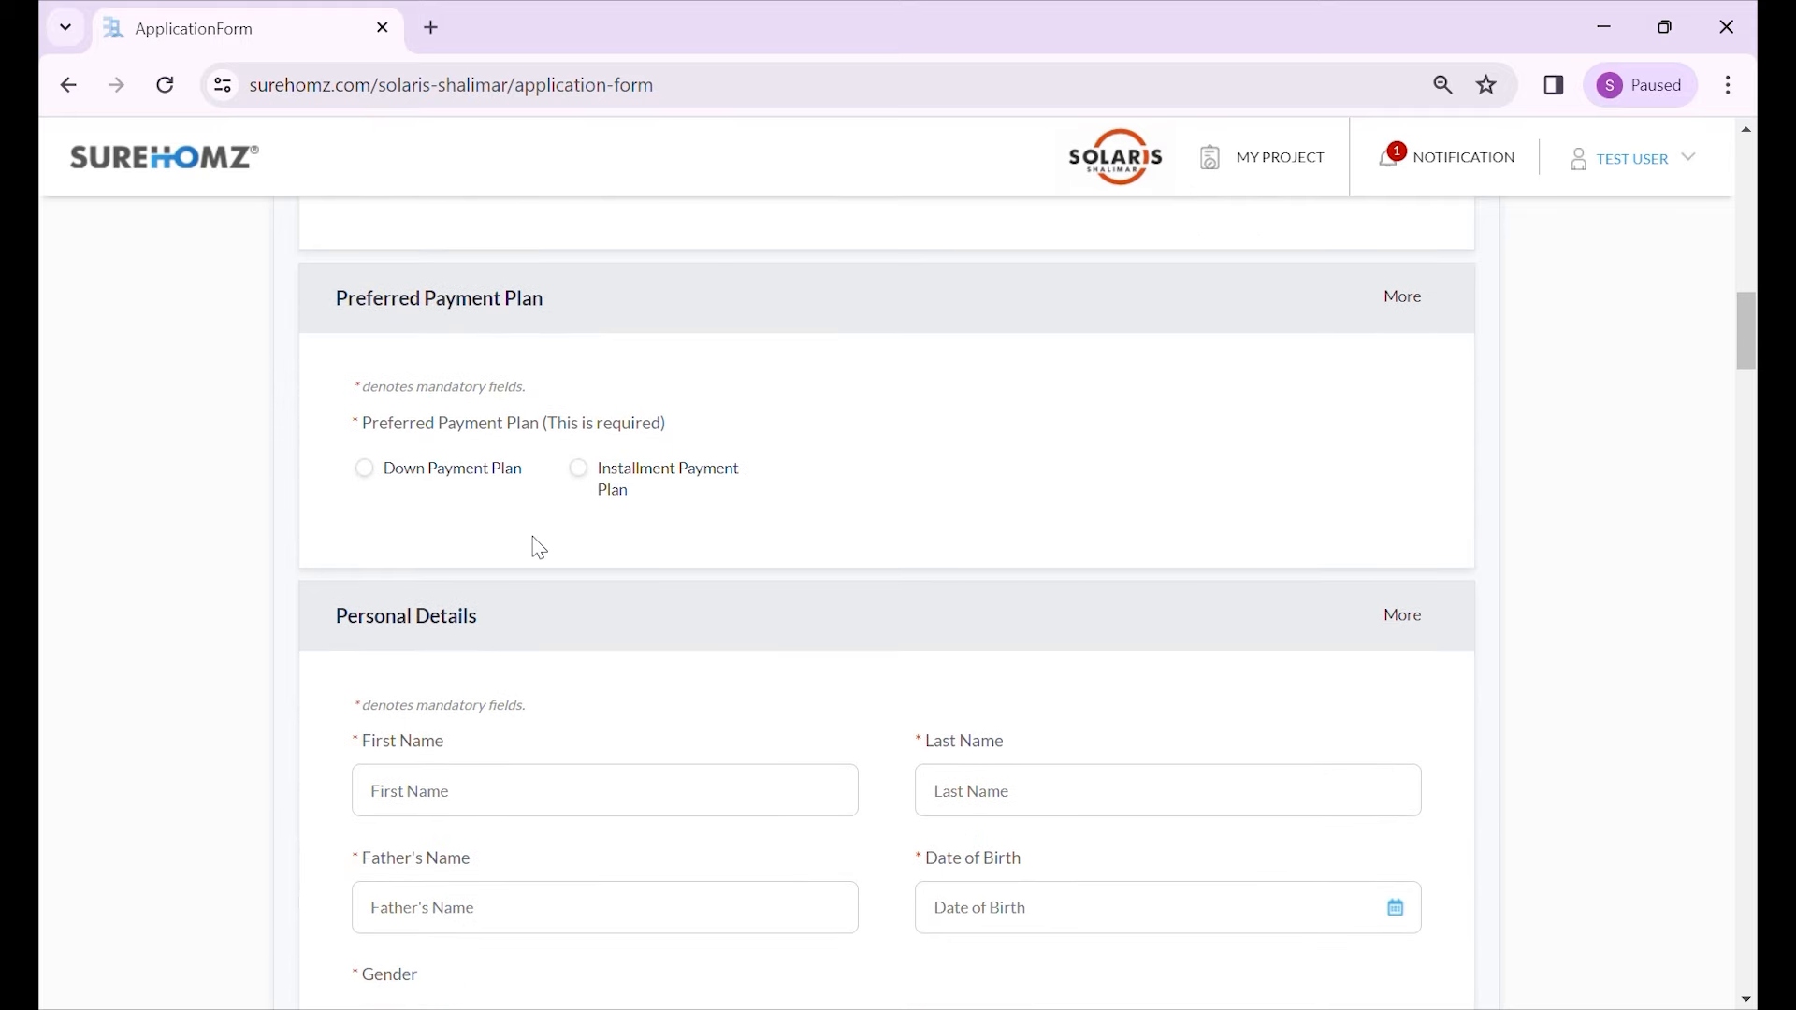
{"action": "left_click", "coordinate": [582, 477]}
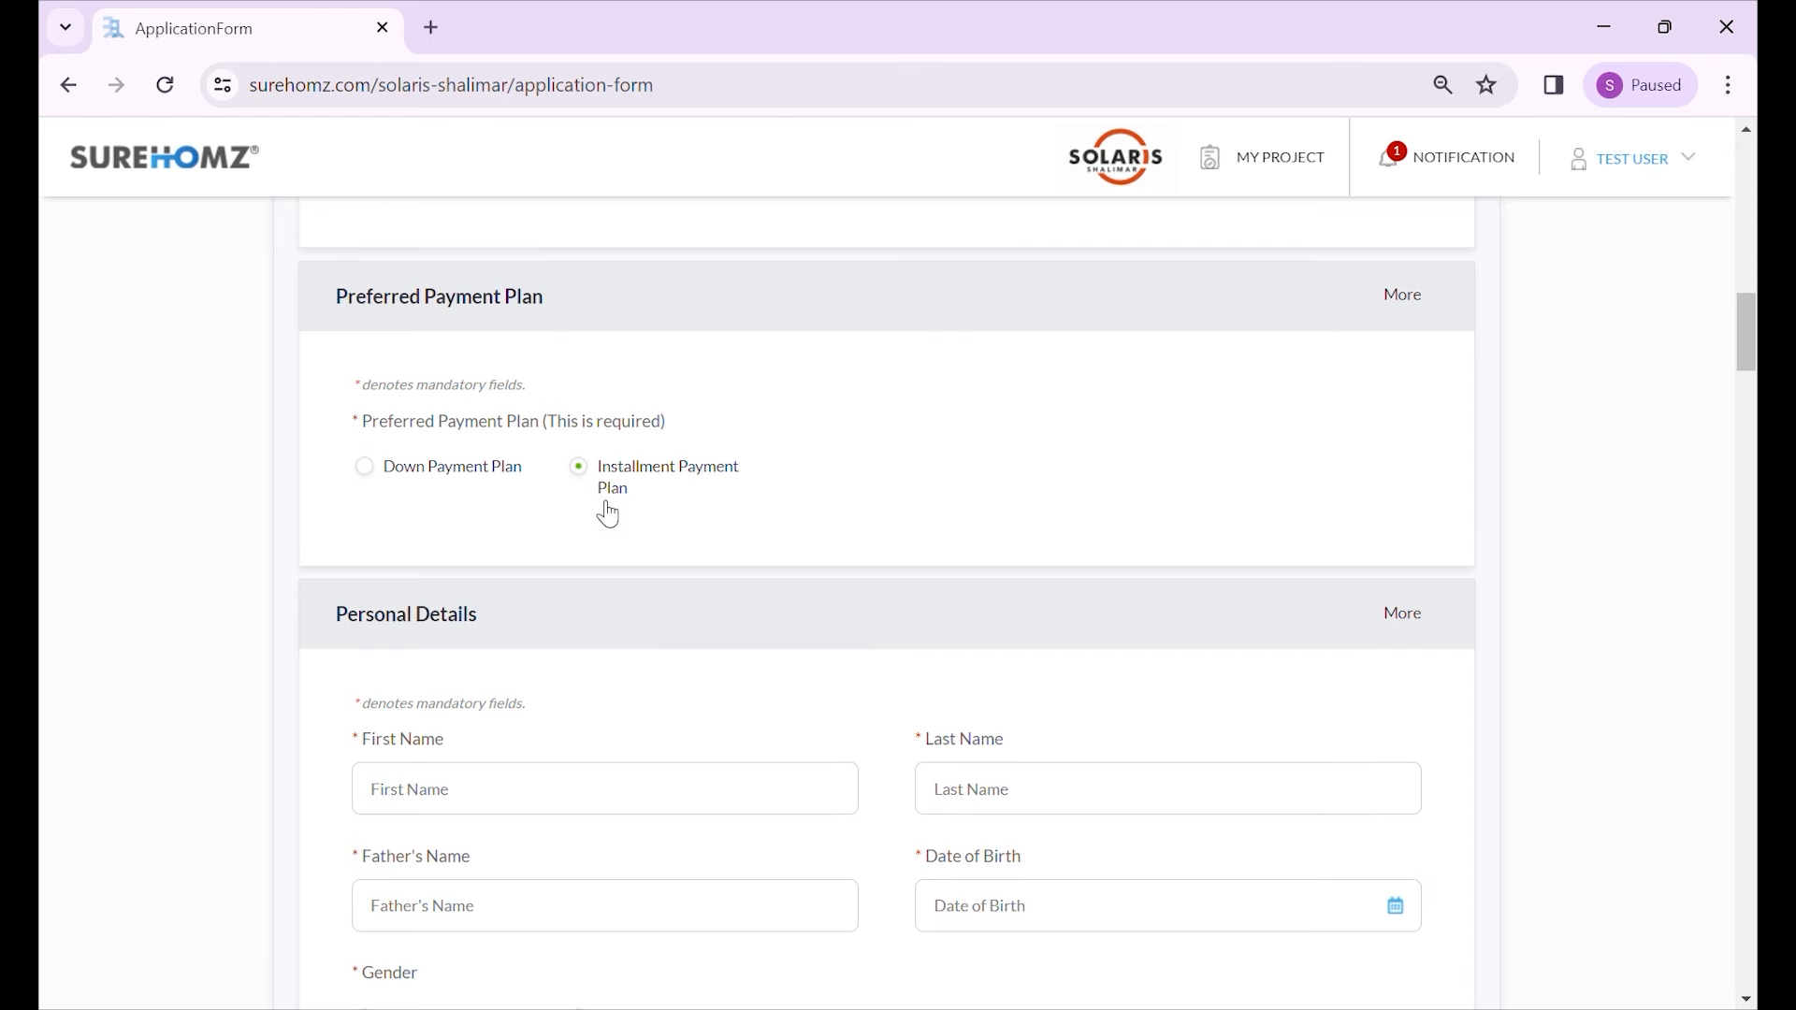
- Enter the applicant's first and last names and the father's name
{"action": "scroll", "coordinate": [594, 482], "scroll_direction": "down", "scroll_amount": 2}
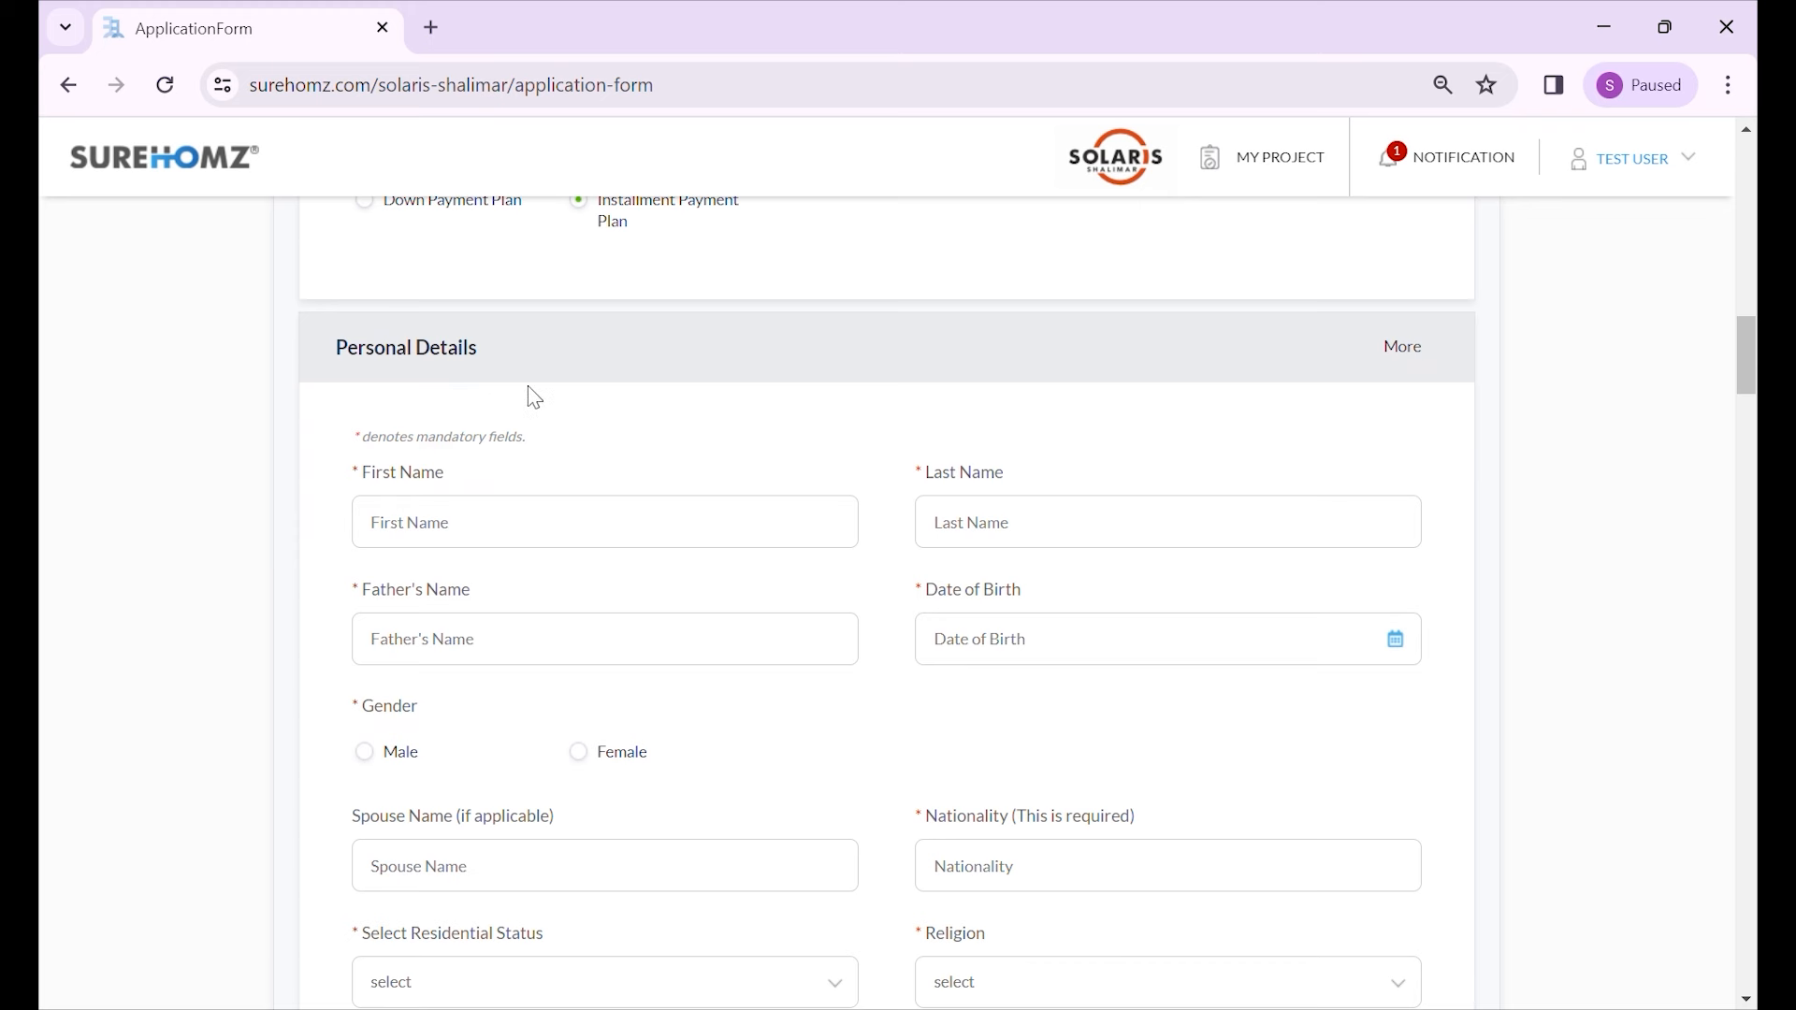
{"action": "left_click", "coordinate": [480, 536]}
{"action": "key", "text": "Tab"}
{"action": "key", "text": "Tab"}
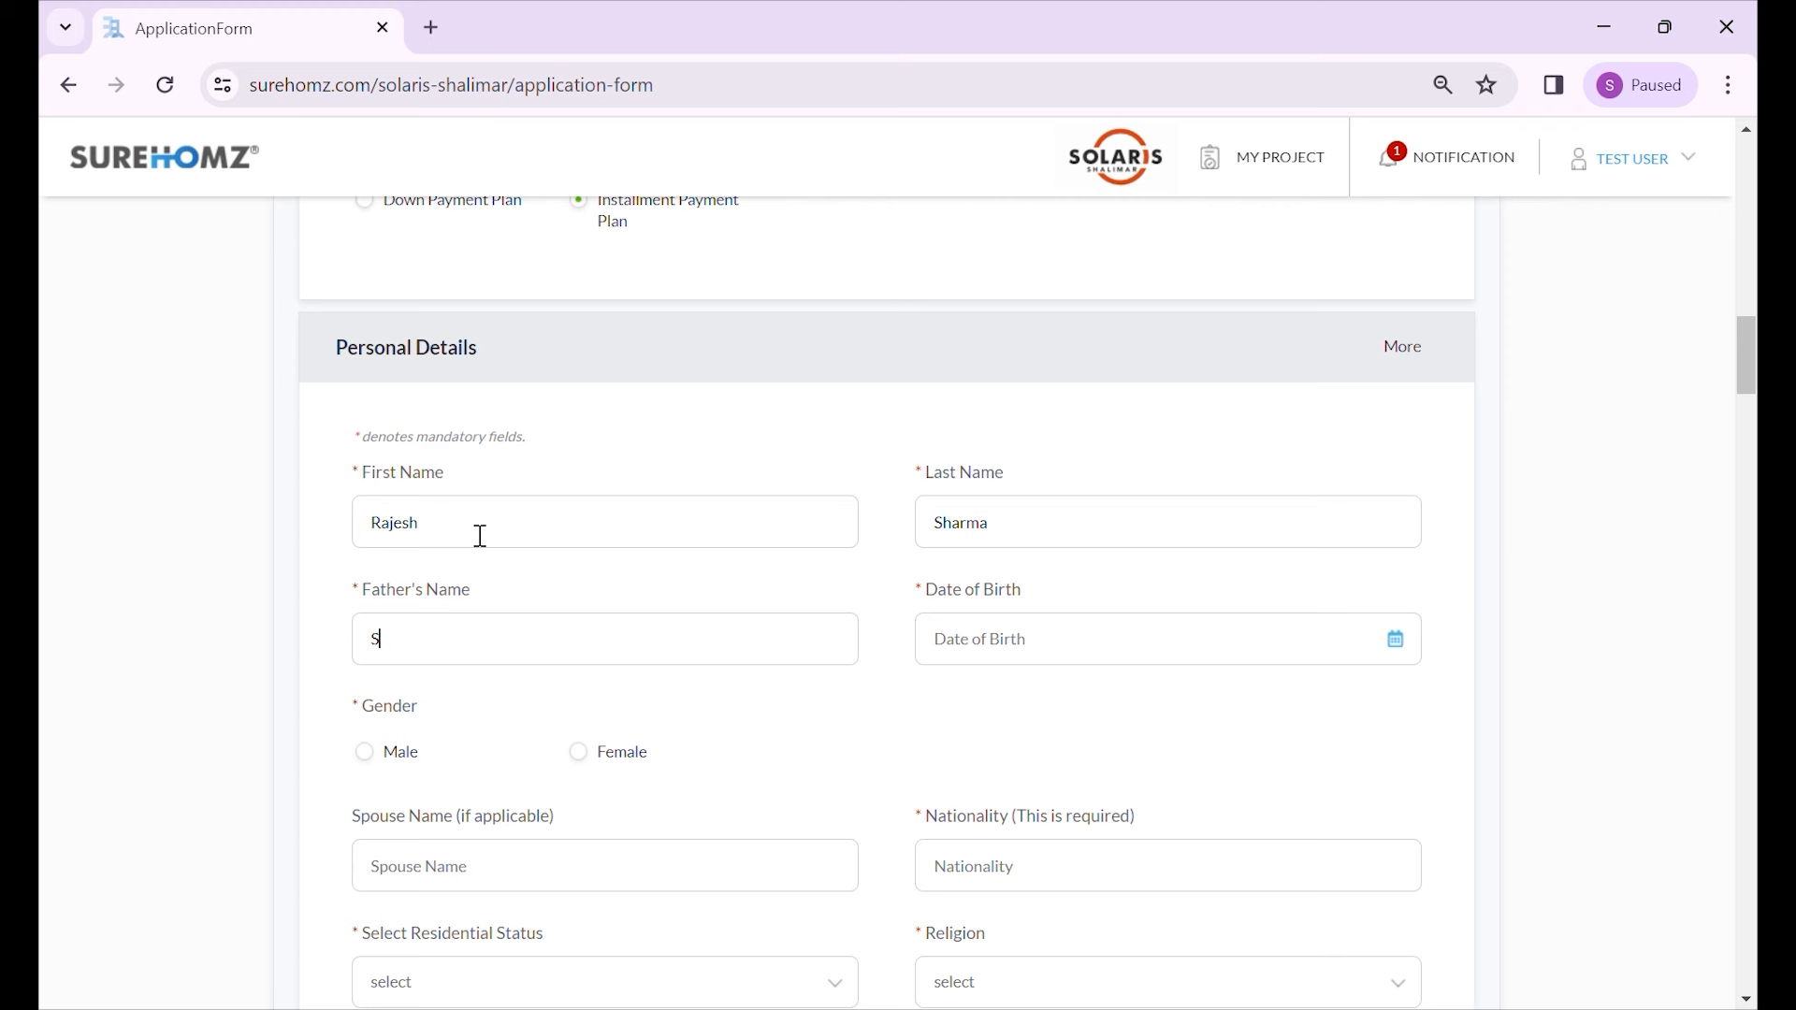
{"action": "key", "text": "Tab"}
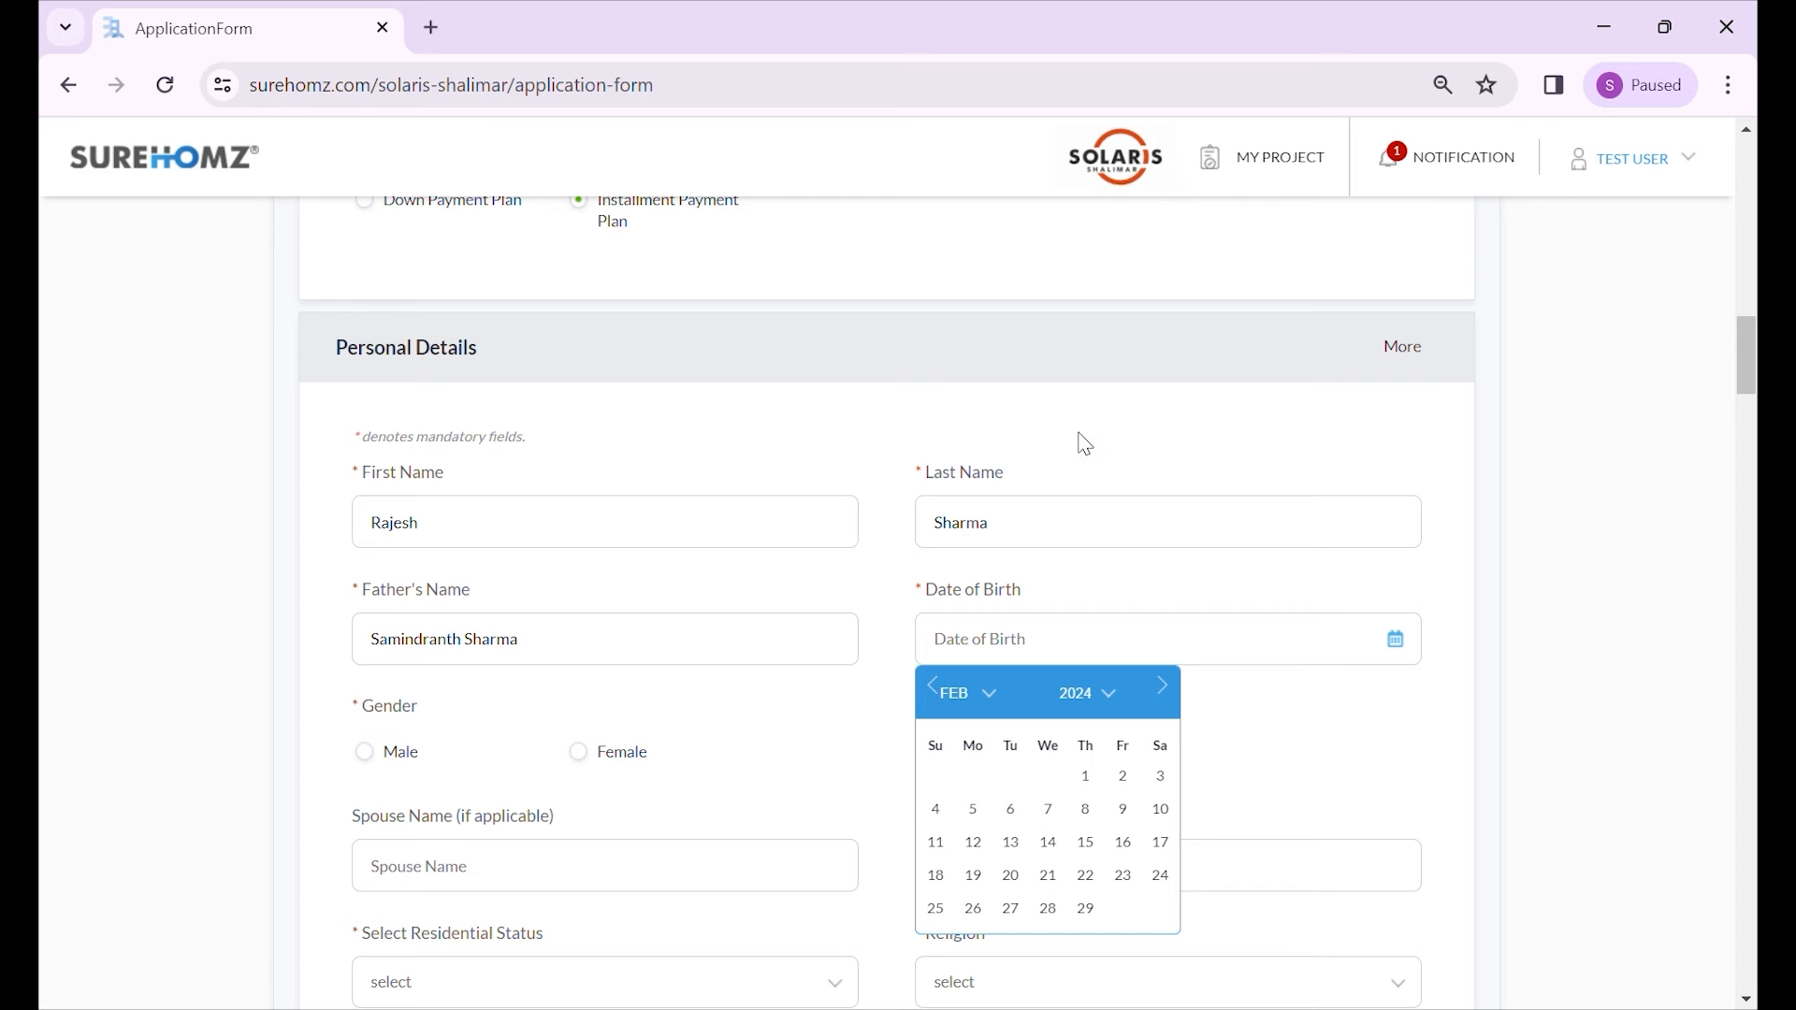
{"action": "left_click", "coordinate": [1078, 505]}
{"action": "left_click", "coordinate": [973, 803]}
{"action": "left_click", "coordinate": [1085, 808]}
{"action": "scroll", "coordinate": [854, 734], "scroll_direction": "down", "scroll_amount": 1}
{"action": "left_click", "coordinate": [398, 619]}
{"action": "left_click", "coordinate": [490, 706]}
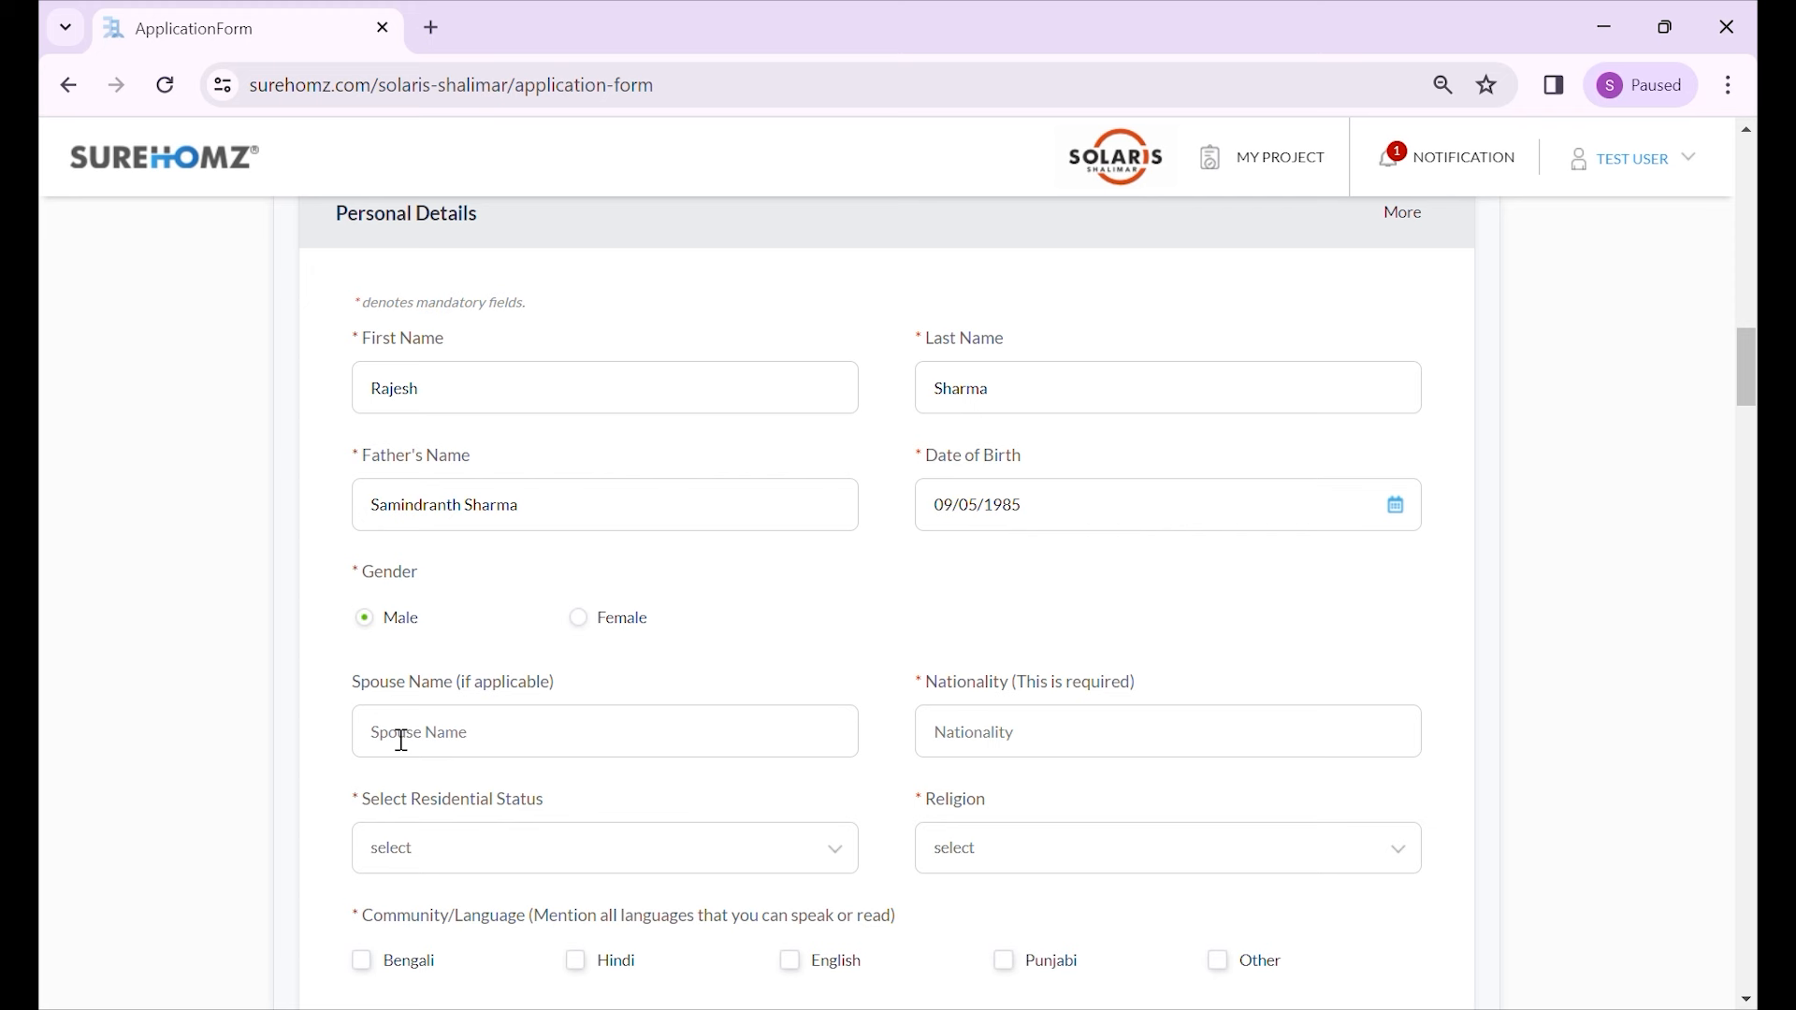
{"action": "type", "text": "Ram"}
- Enter Indian nationality and choose Resident status and Hinduism religion
{"action": "scroll", "coordinate": [906, 621], "scroll_direction": "down", "scroll_amount": 2}
{"action": "left_click", "coordinate": [1008, 609]}
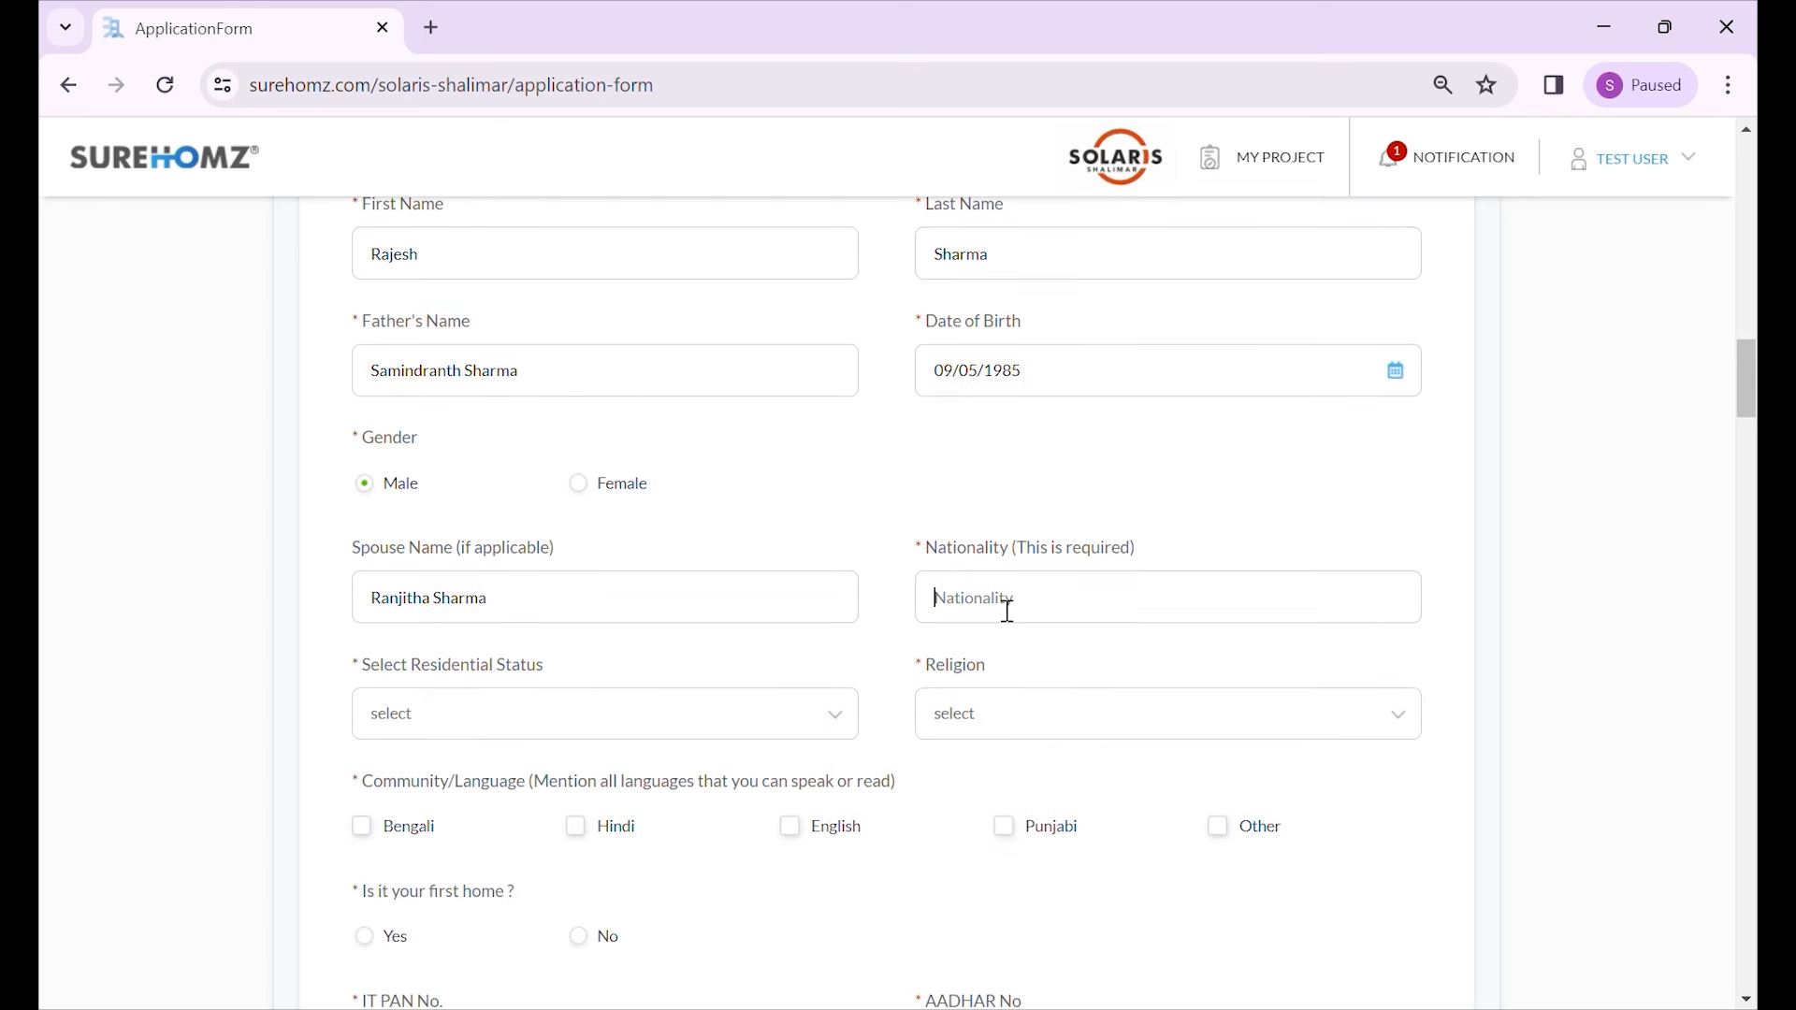
{"action": "type", "text": "Indian"}
{"action": "left_click", "coordinate": [670, 726]}
{"action": "left_click", "coordinate": [537, 820]}
{"action": "left_click", "coordinate": [1031, 711]}
{"action": "left_click", "coordinate": [1026, 823]}
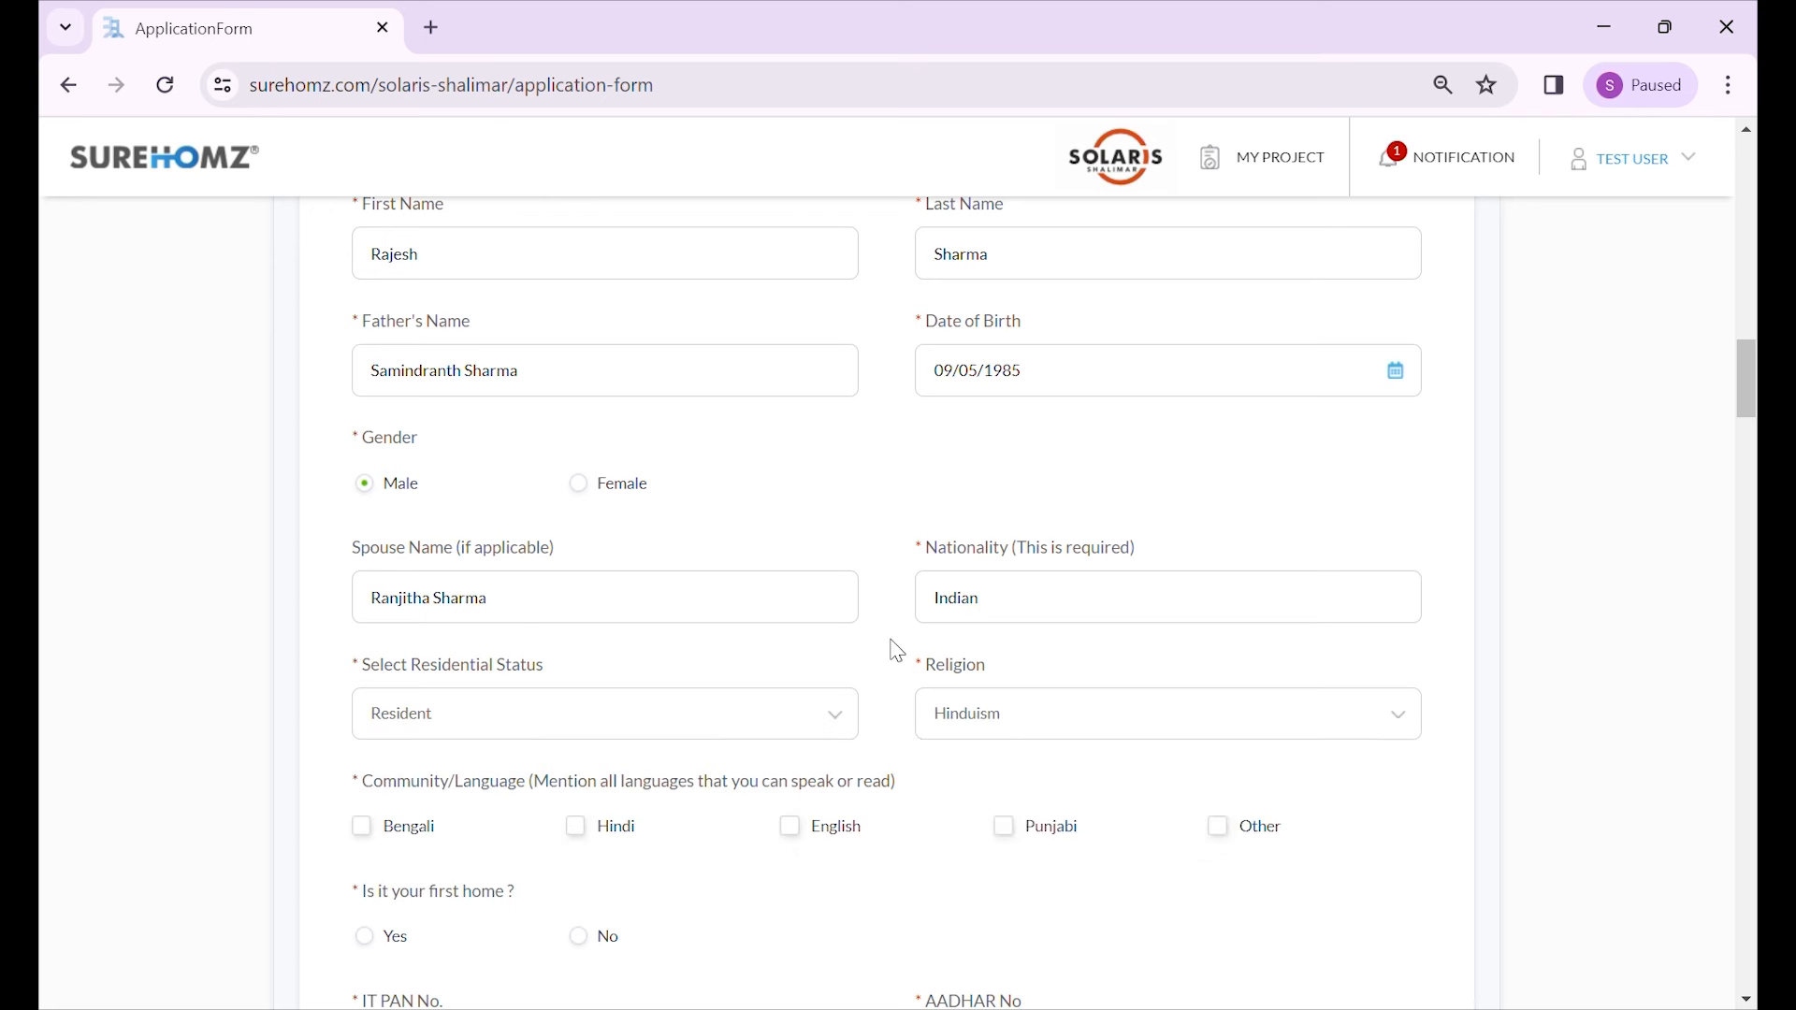
{"action": "scroll", "coordinate": [898, 650], "scroll_direction": "down", "scroll_amount": 1}
{"action": "scroll", "coordinate": [702, 666], "scroll_direction": "down", "scroll_amount": 1}
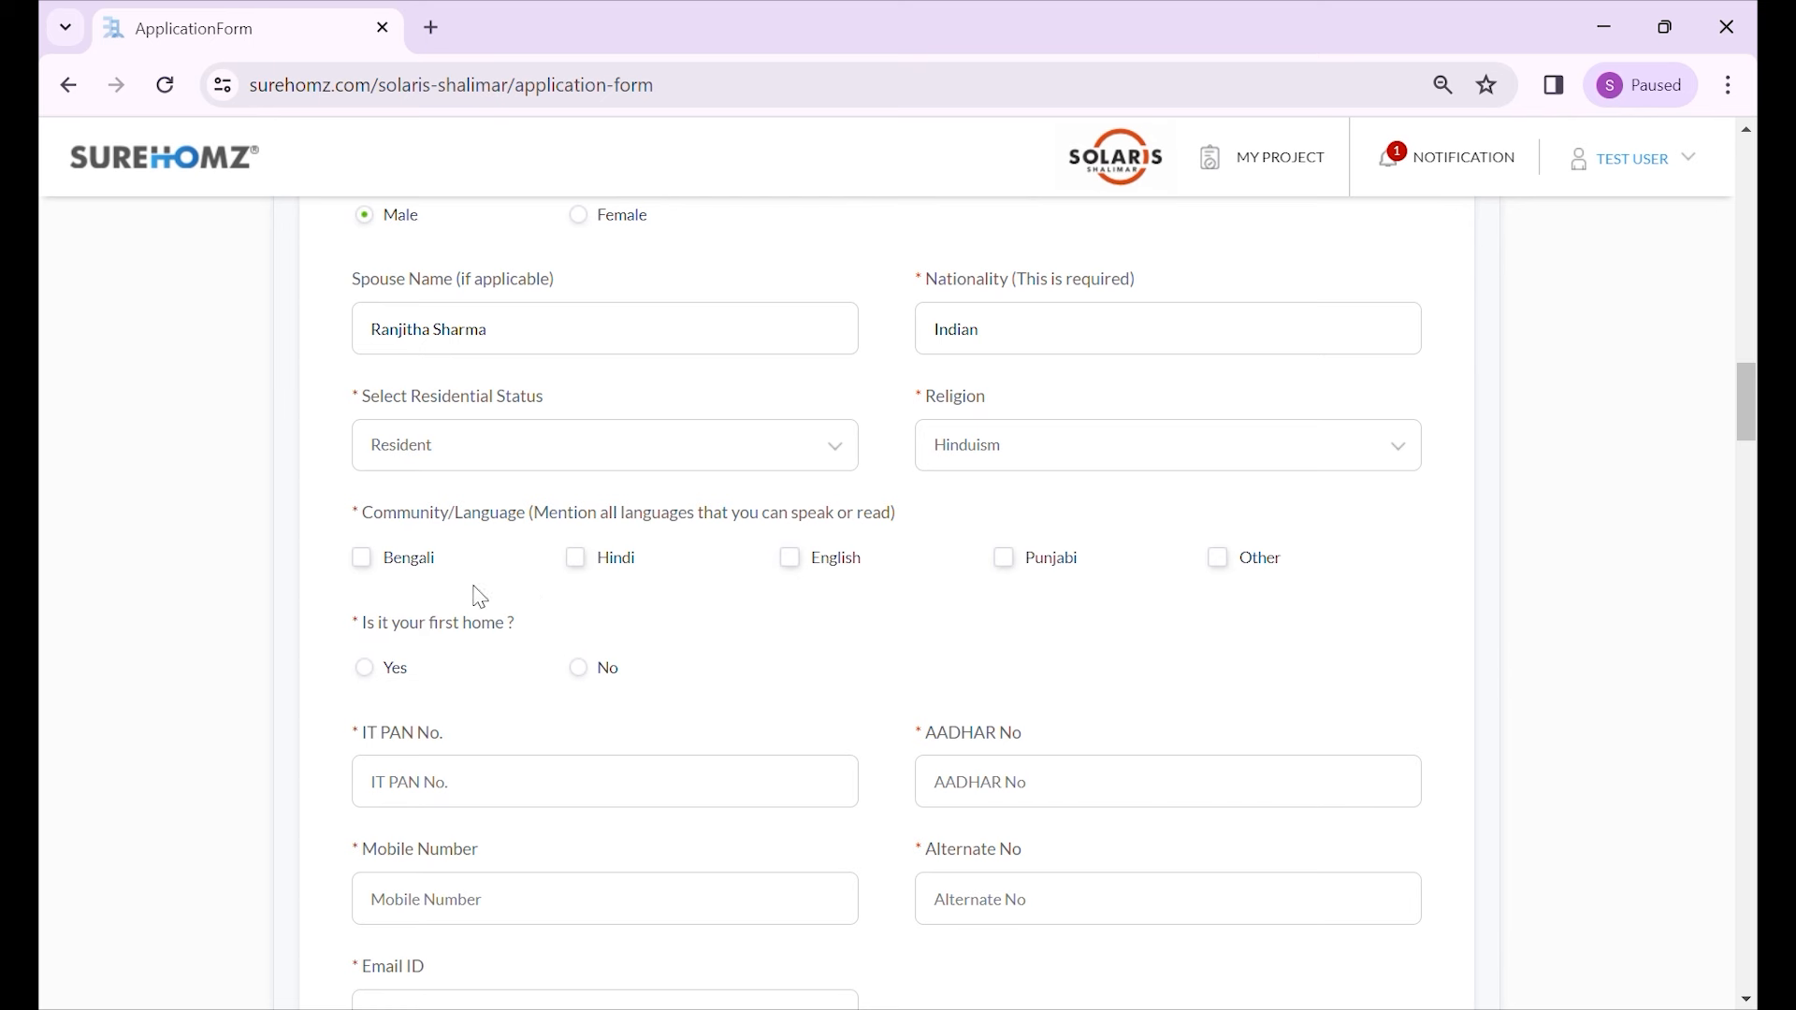
- Tick Bengali, Hindi and English as languages and answer No to first home
{"action": "left_click", "coordinate": [420, 568]}
{"action": "left_click", "coordinate": [633, 566]}
{"action": "left_click", "coordinate": [833, 566]}
{"action": "scroll", "coordinate": [636, 580], "scroll_direction": "down", "scroll_amount": 1}
{"action": "left_click", "coordinate": [591, 547]}
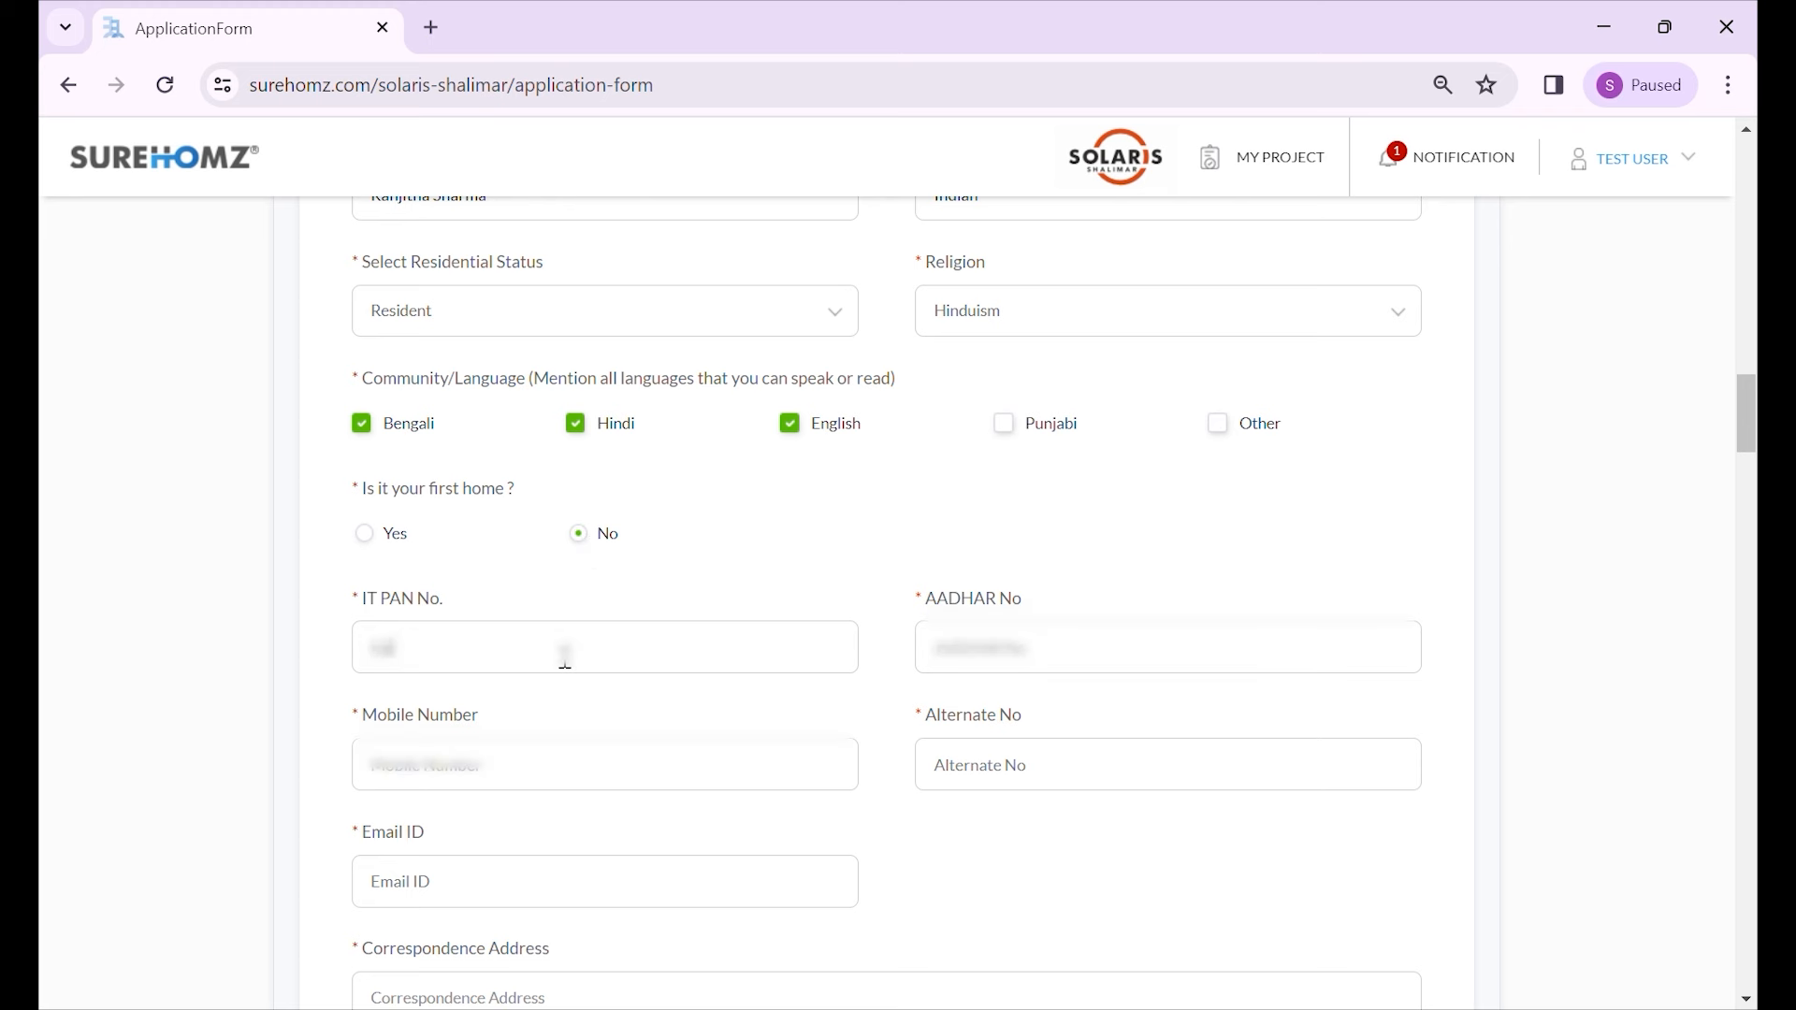
- Enter the applicant's PAN and Aadhaar numbers
{"action": "left_click", "coordinate": [565, 657]}
{"action": "type", "text": "cpnf"}
{"action": "type", "text": "•••••••••"}
{"action": "left_click", "coordinate": [1029, 657]}
{"action": "type", "text": "•••••••••"}
- Fill in the mobile and alternate phone numbers and the e-mail address
{"action": "scroll", "coordinate": [865, 686], "scroll_direction": "down", "scroll_amount": 1}
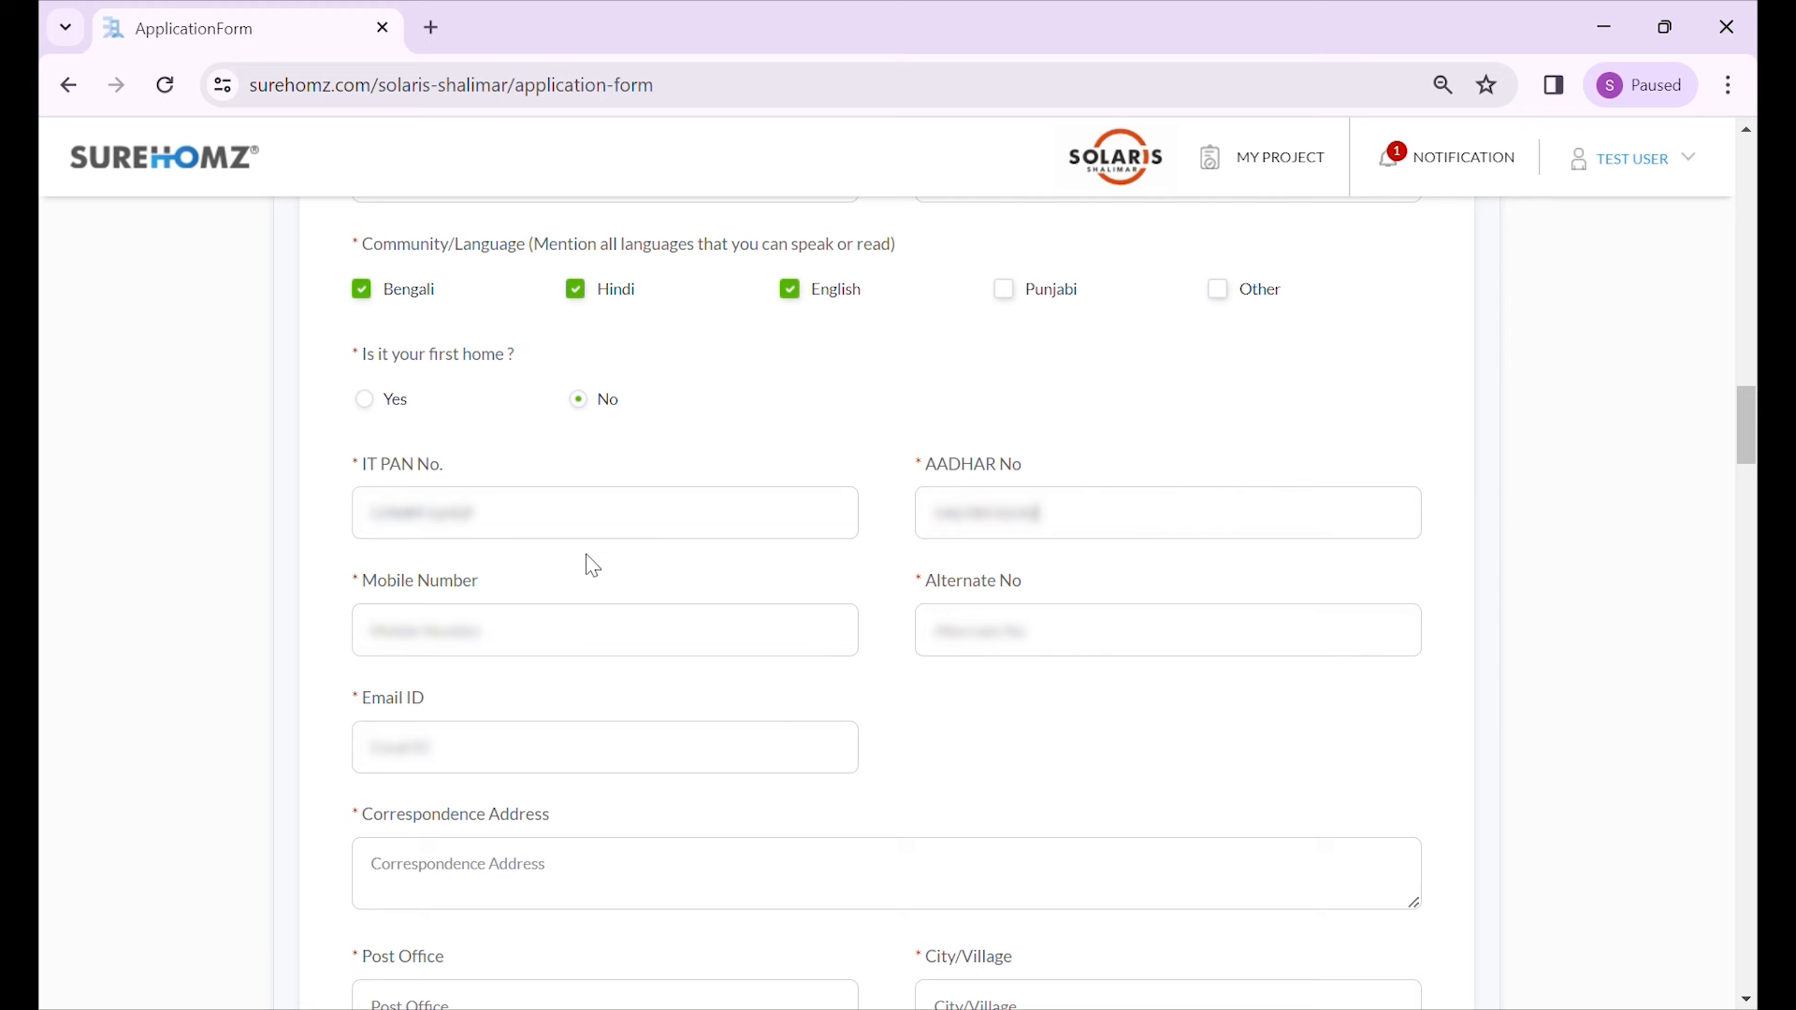
{"action": "left_click", "coordinate": [669, 643]}
{"action": "left_click", "coordinate": [637, 770]}
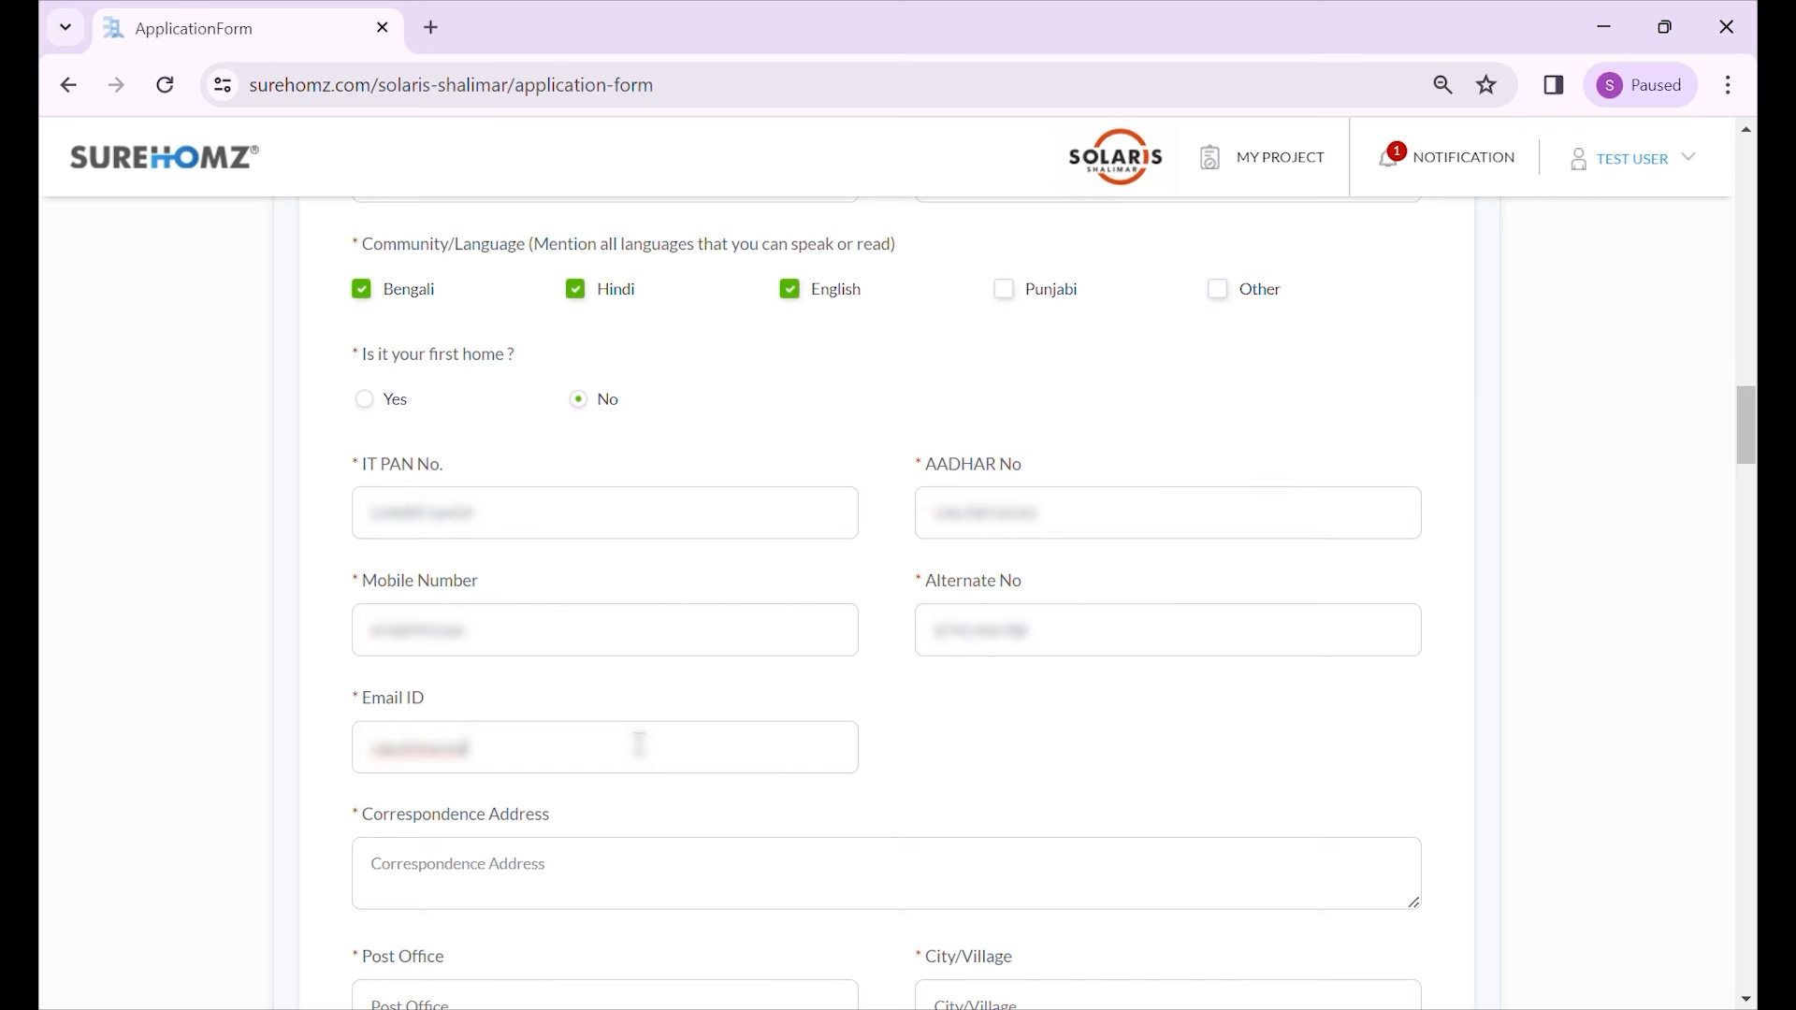
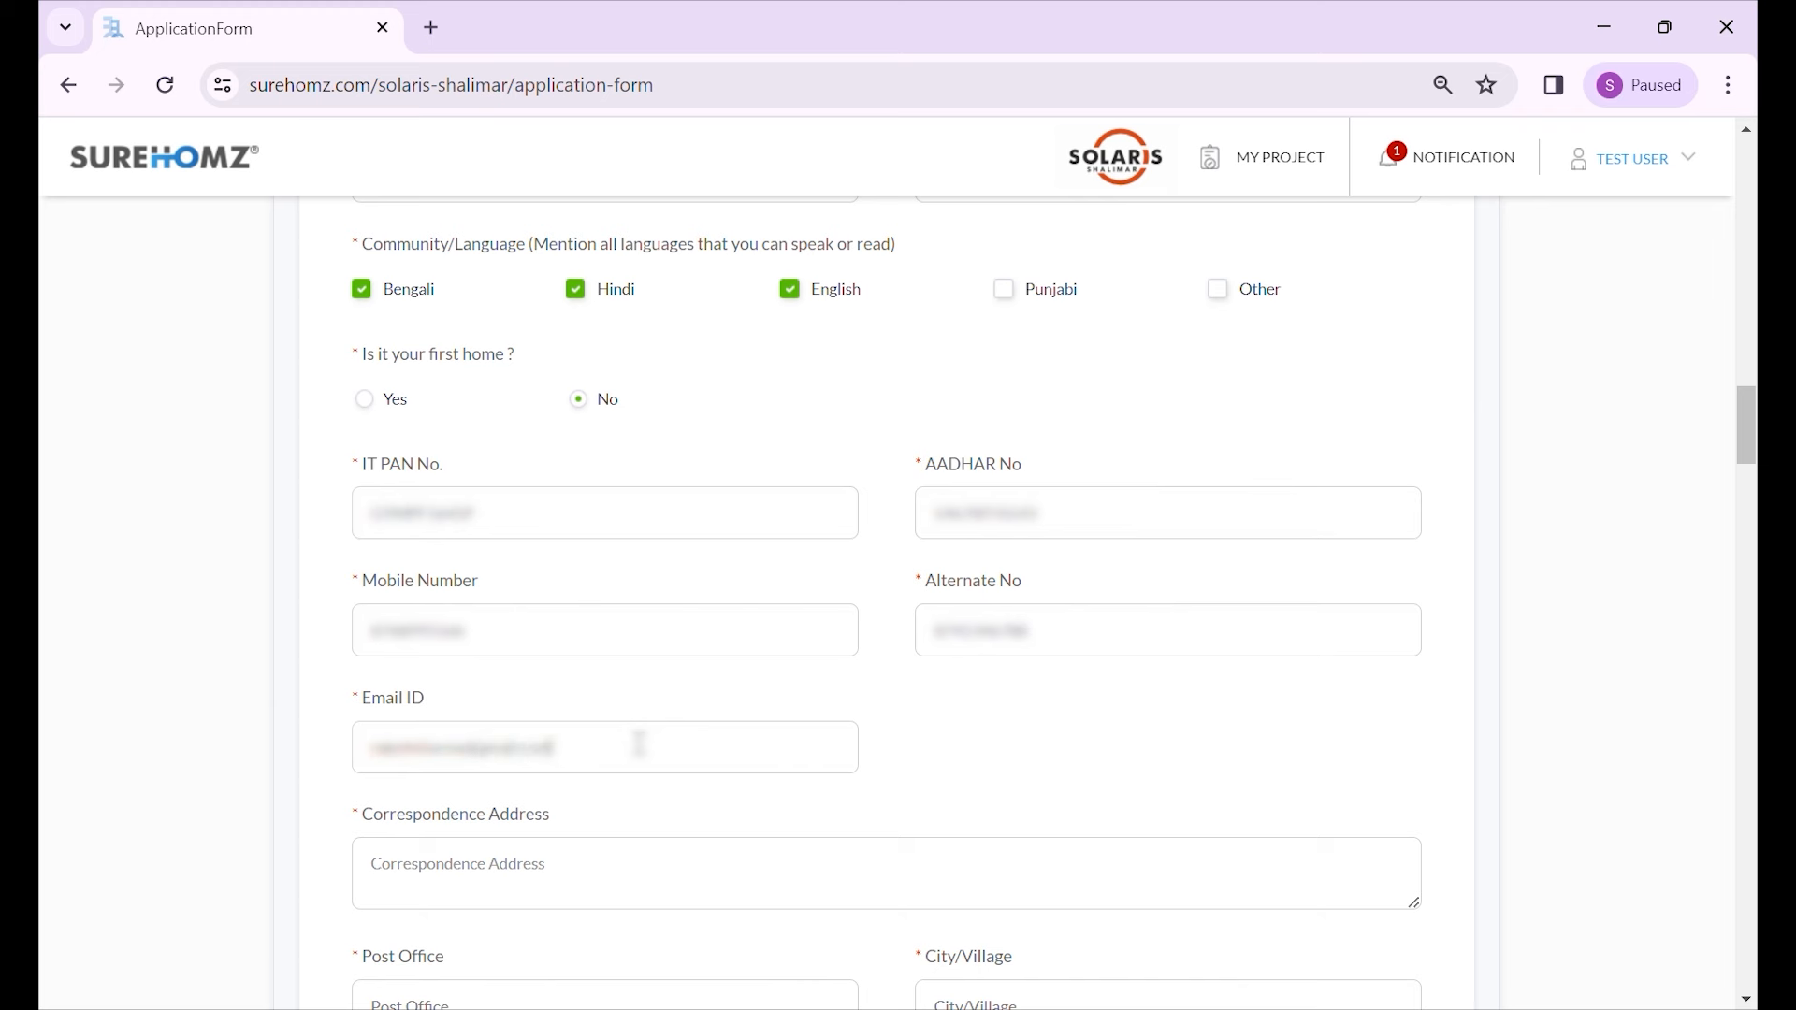
- Enter the correspondence street address, post office and city
{"action": "left_click", "coordinate": [546, 884]}
{"action": "scroll", "coordinate": [293, 762], "scroll_direction": "down", "scroll_amount": 3}
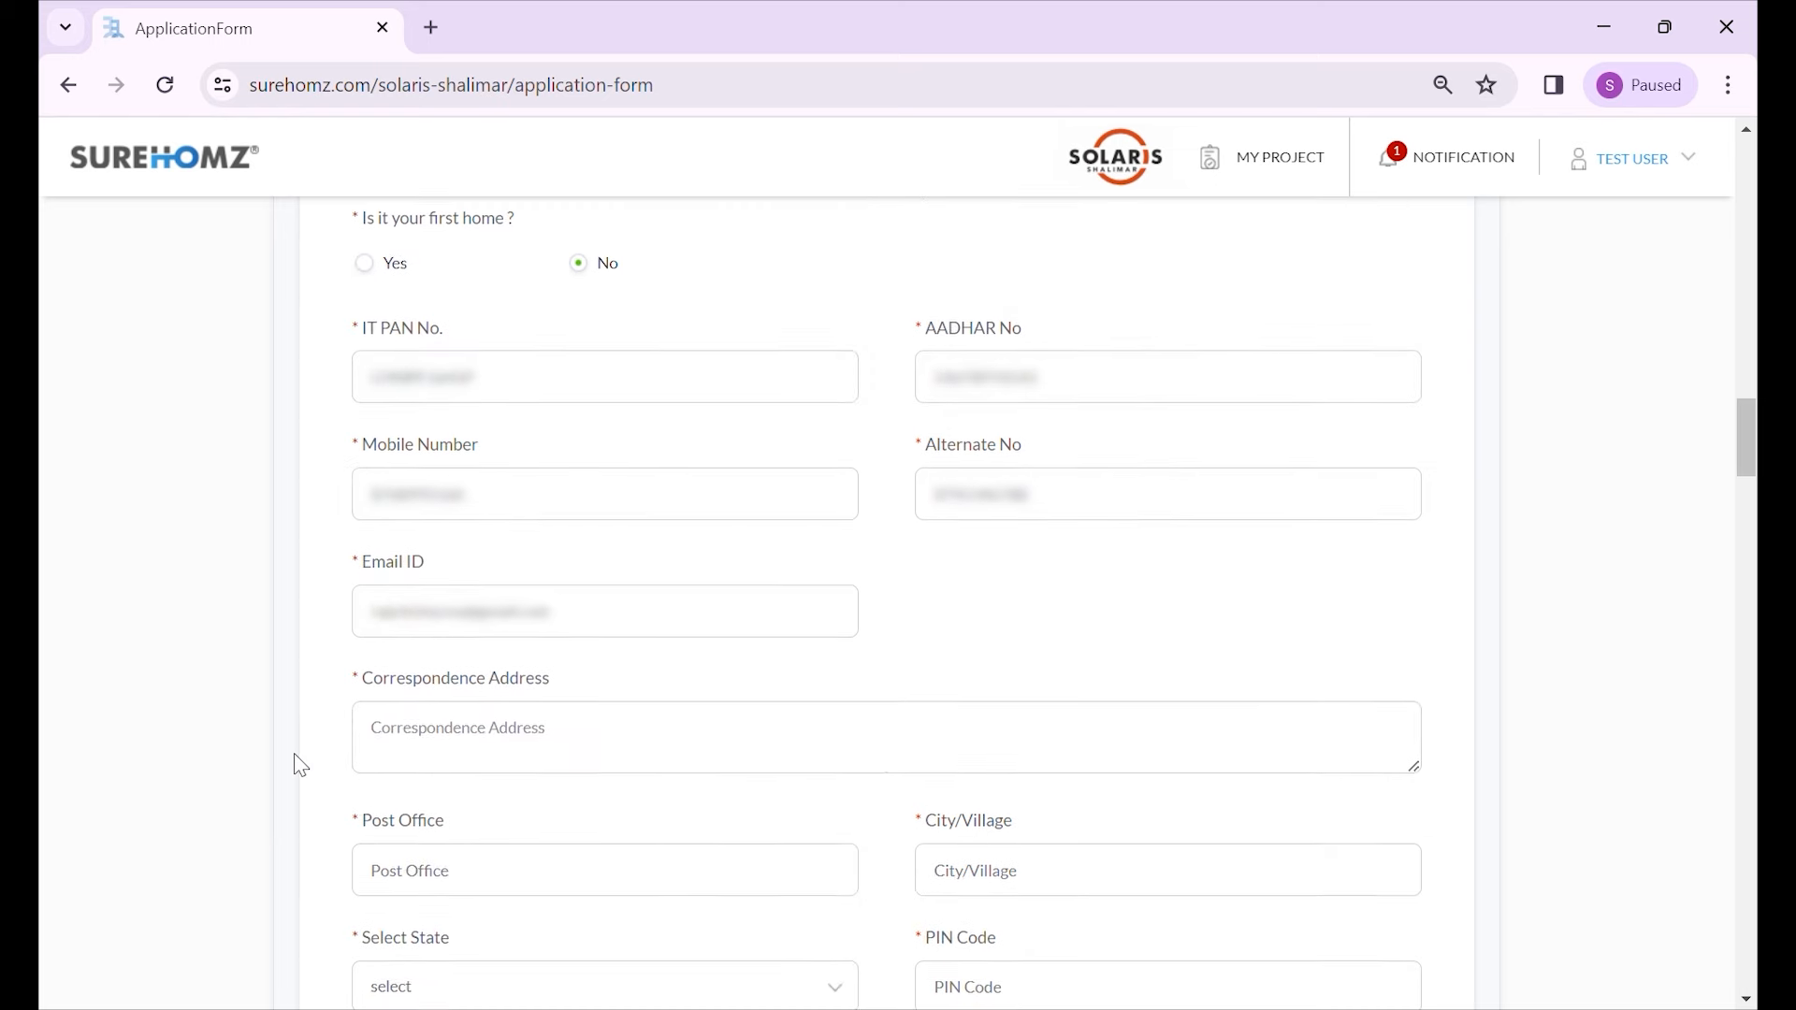
{"action": "scroll", "coordinate": [314, 702], "scroll_direction": "down", "scroll_amount": 1}
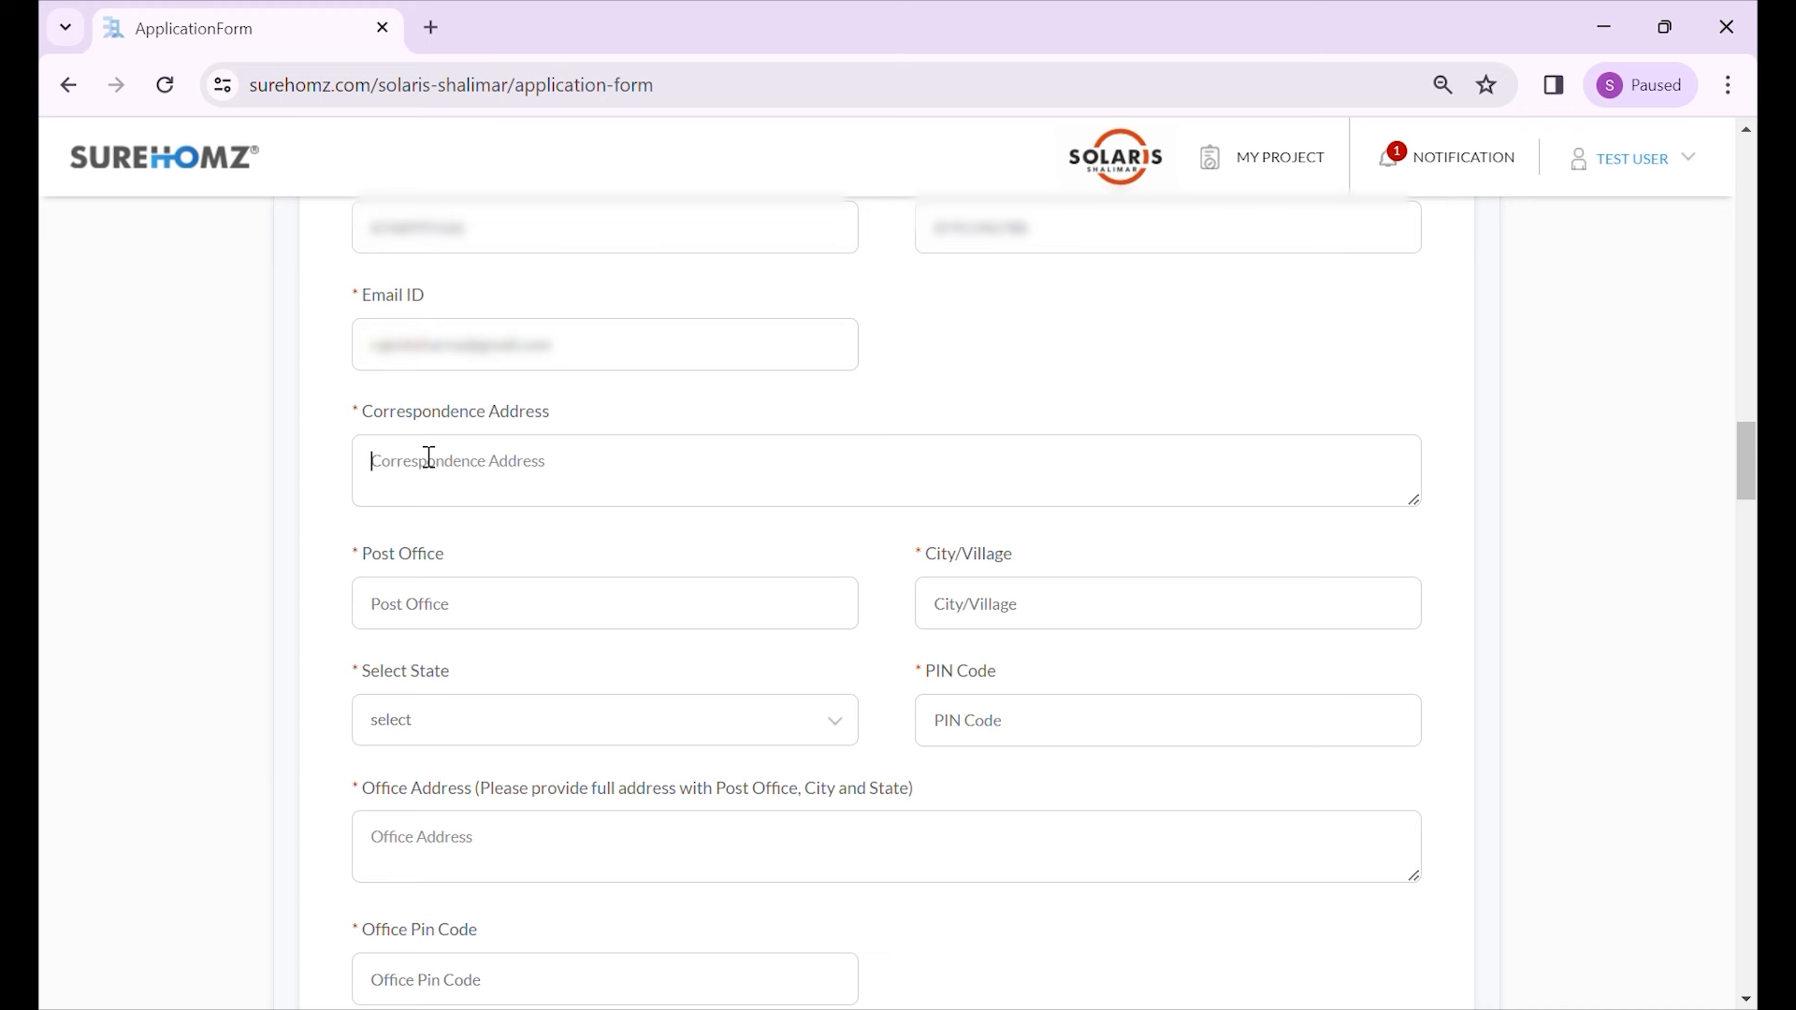
{"action": "type", "text": "HBarck Road"}
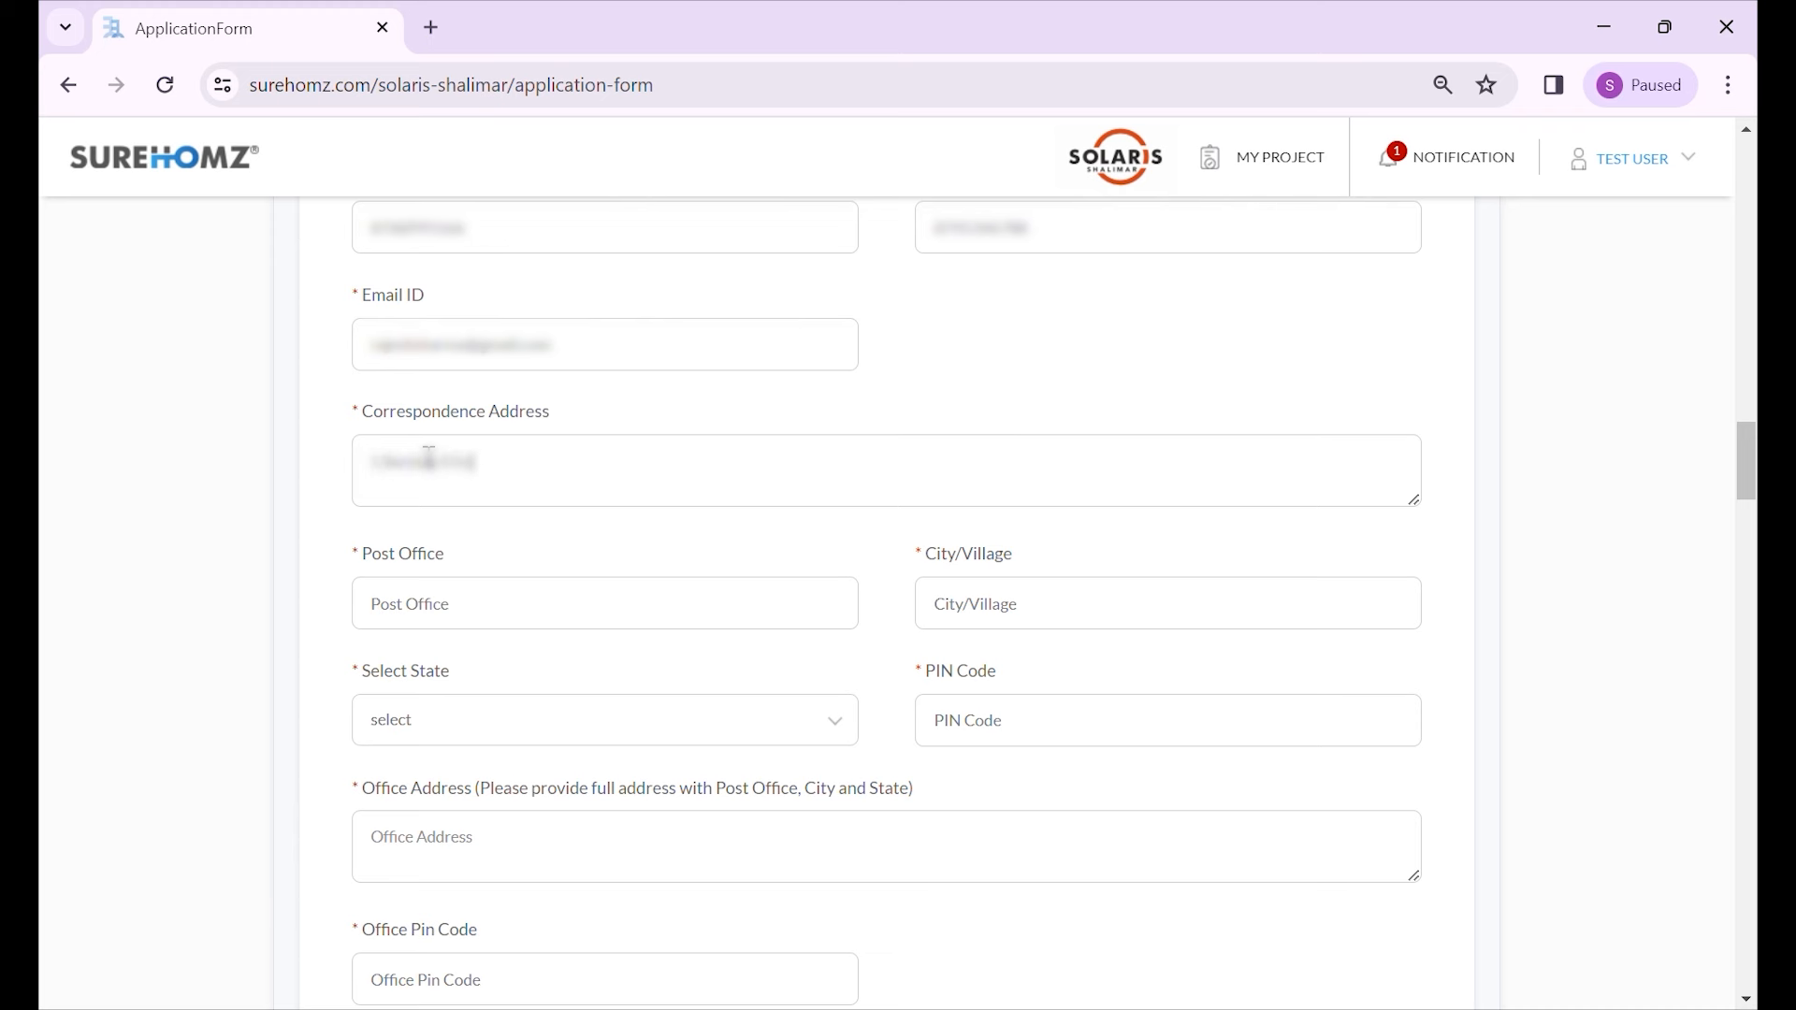
{"action": "type", "text": "treet"}
{"action": "left_click", "coordinate": [645, 619]}
{"action": "type", "text": "Bentick"}
{"action": "key", "text": "Tab"}
{"action": "type", "text": "K"}
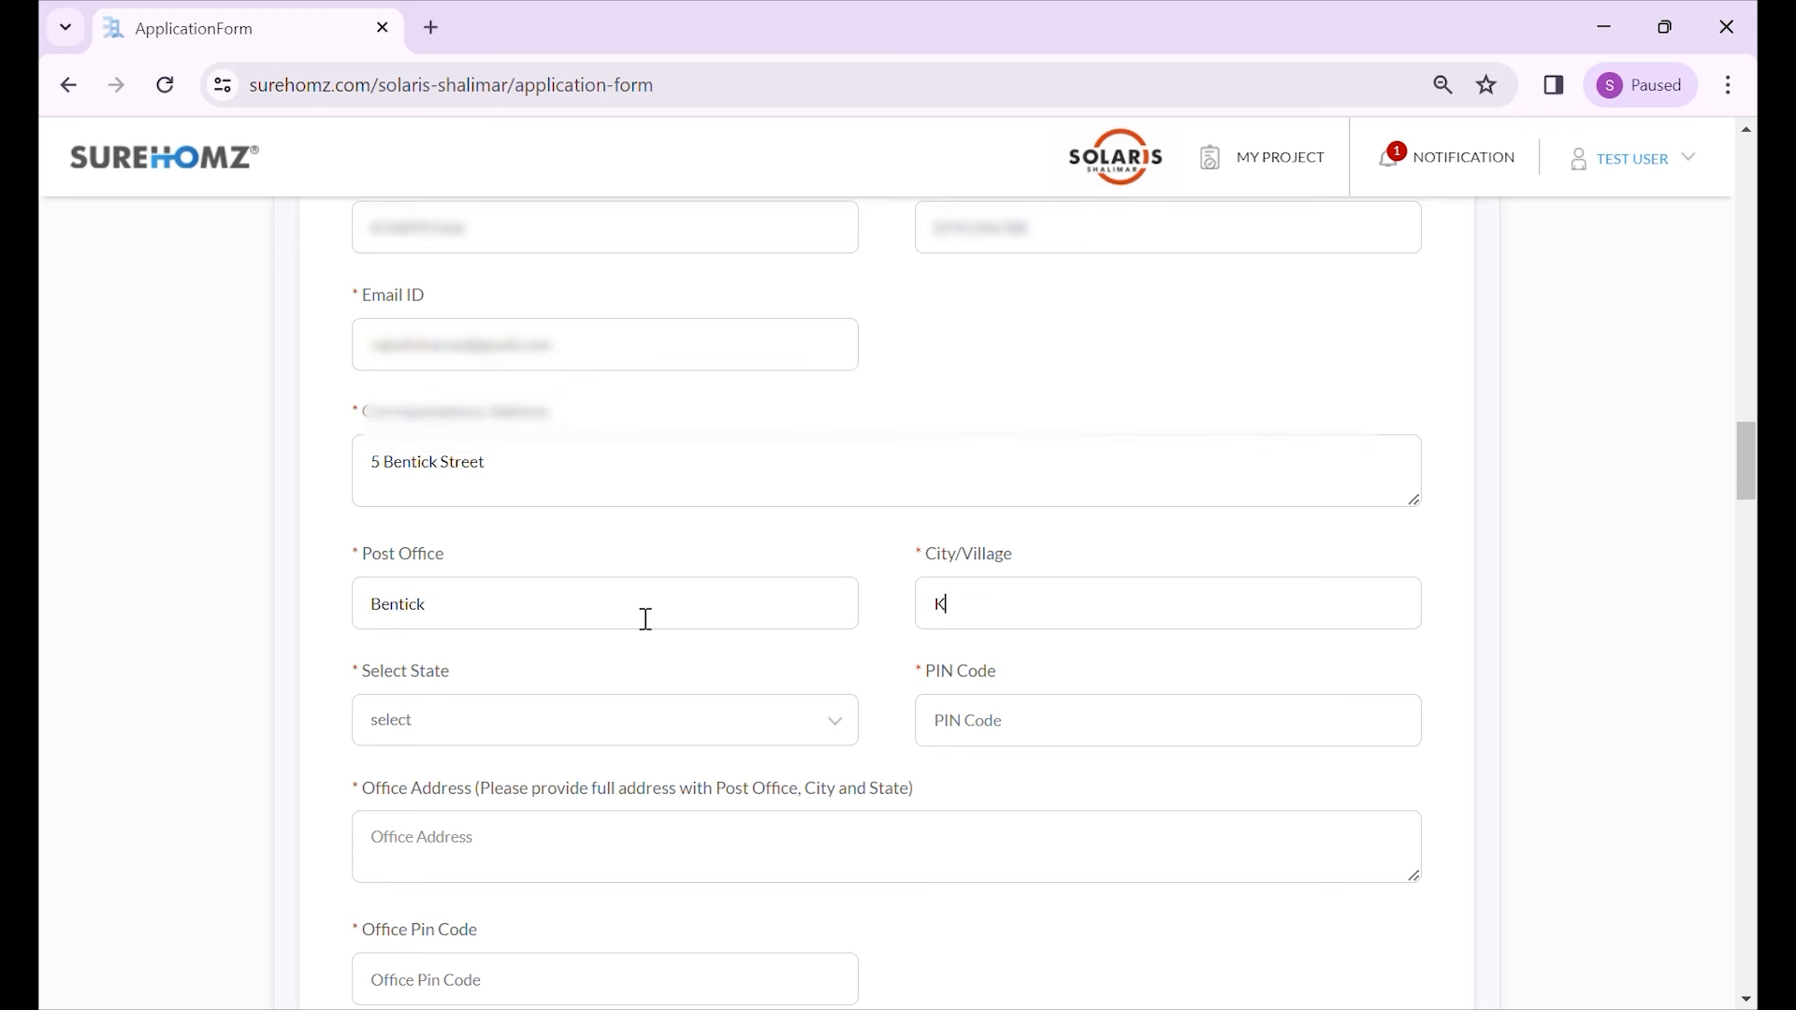
{"action": "type", "text": "olkata"}
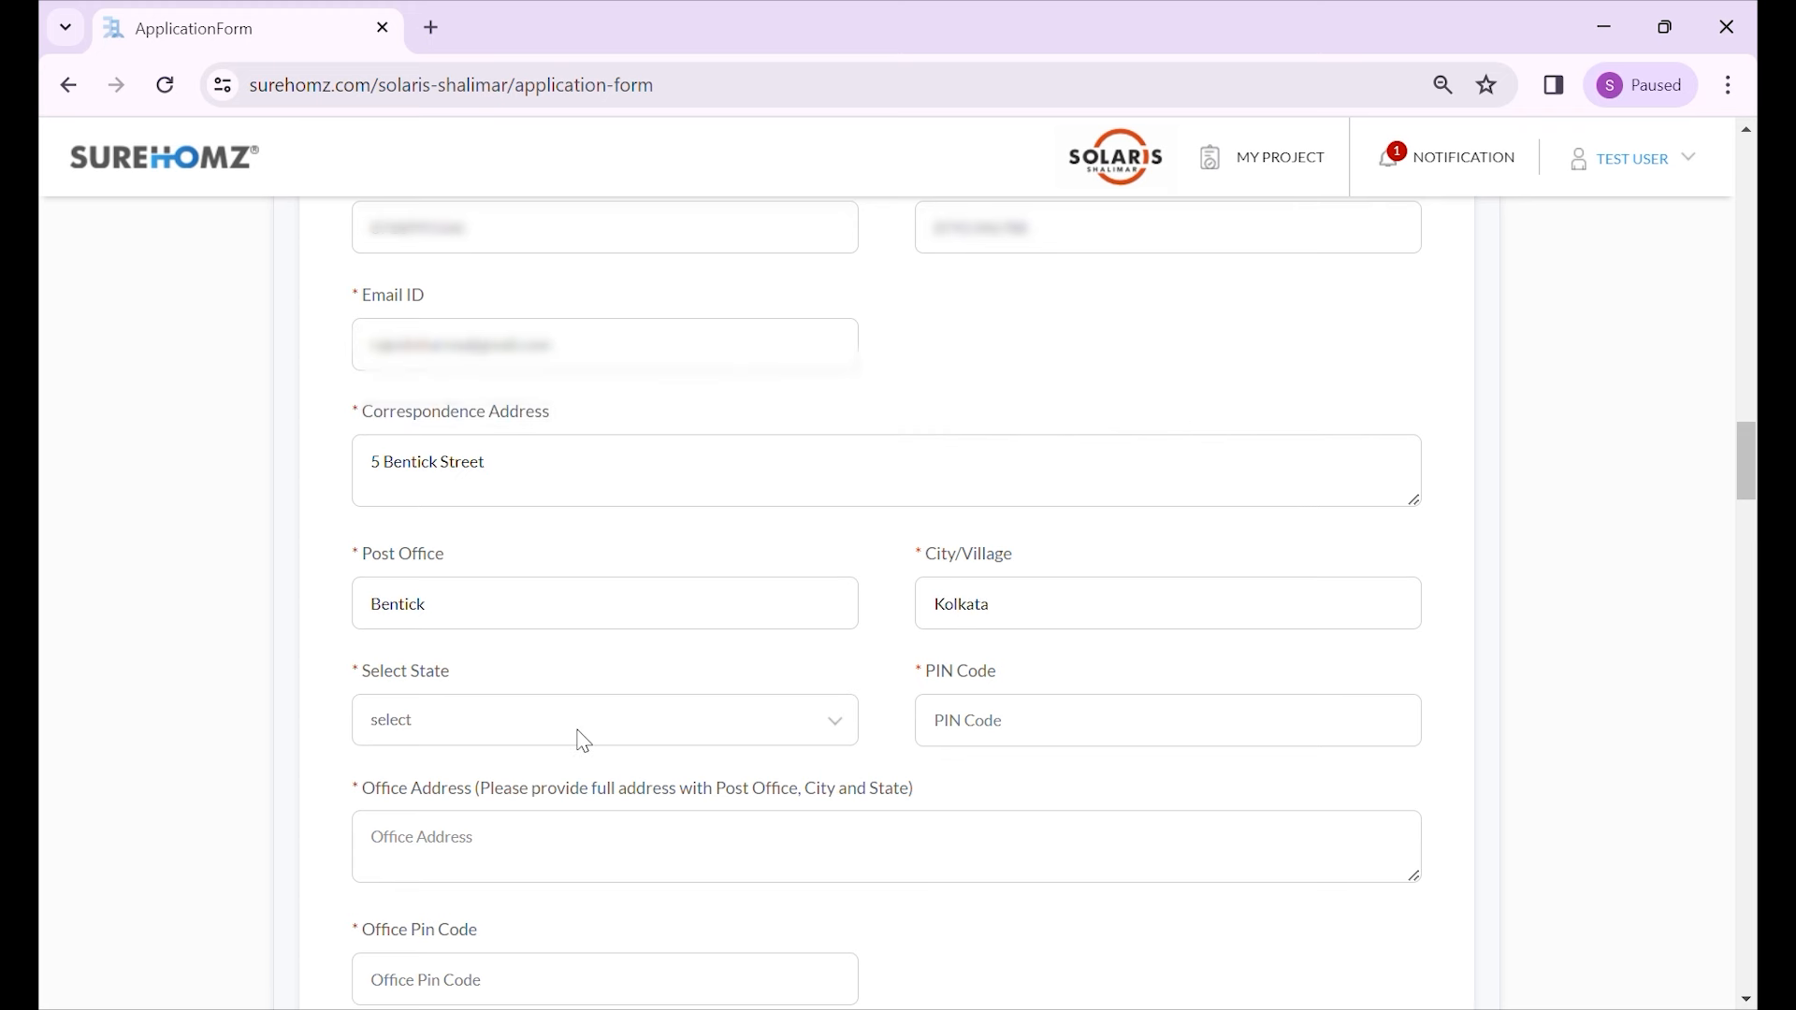
- Select West Bengal as the state and enter the PIN code
{"action": "left_click", "coordinate": [584, 736]}
{"action": "left_click", "coordinate": [521, 832]}
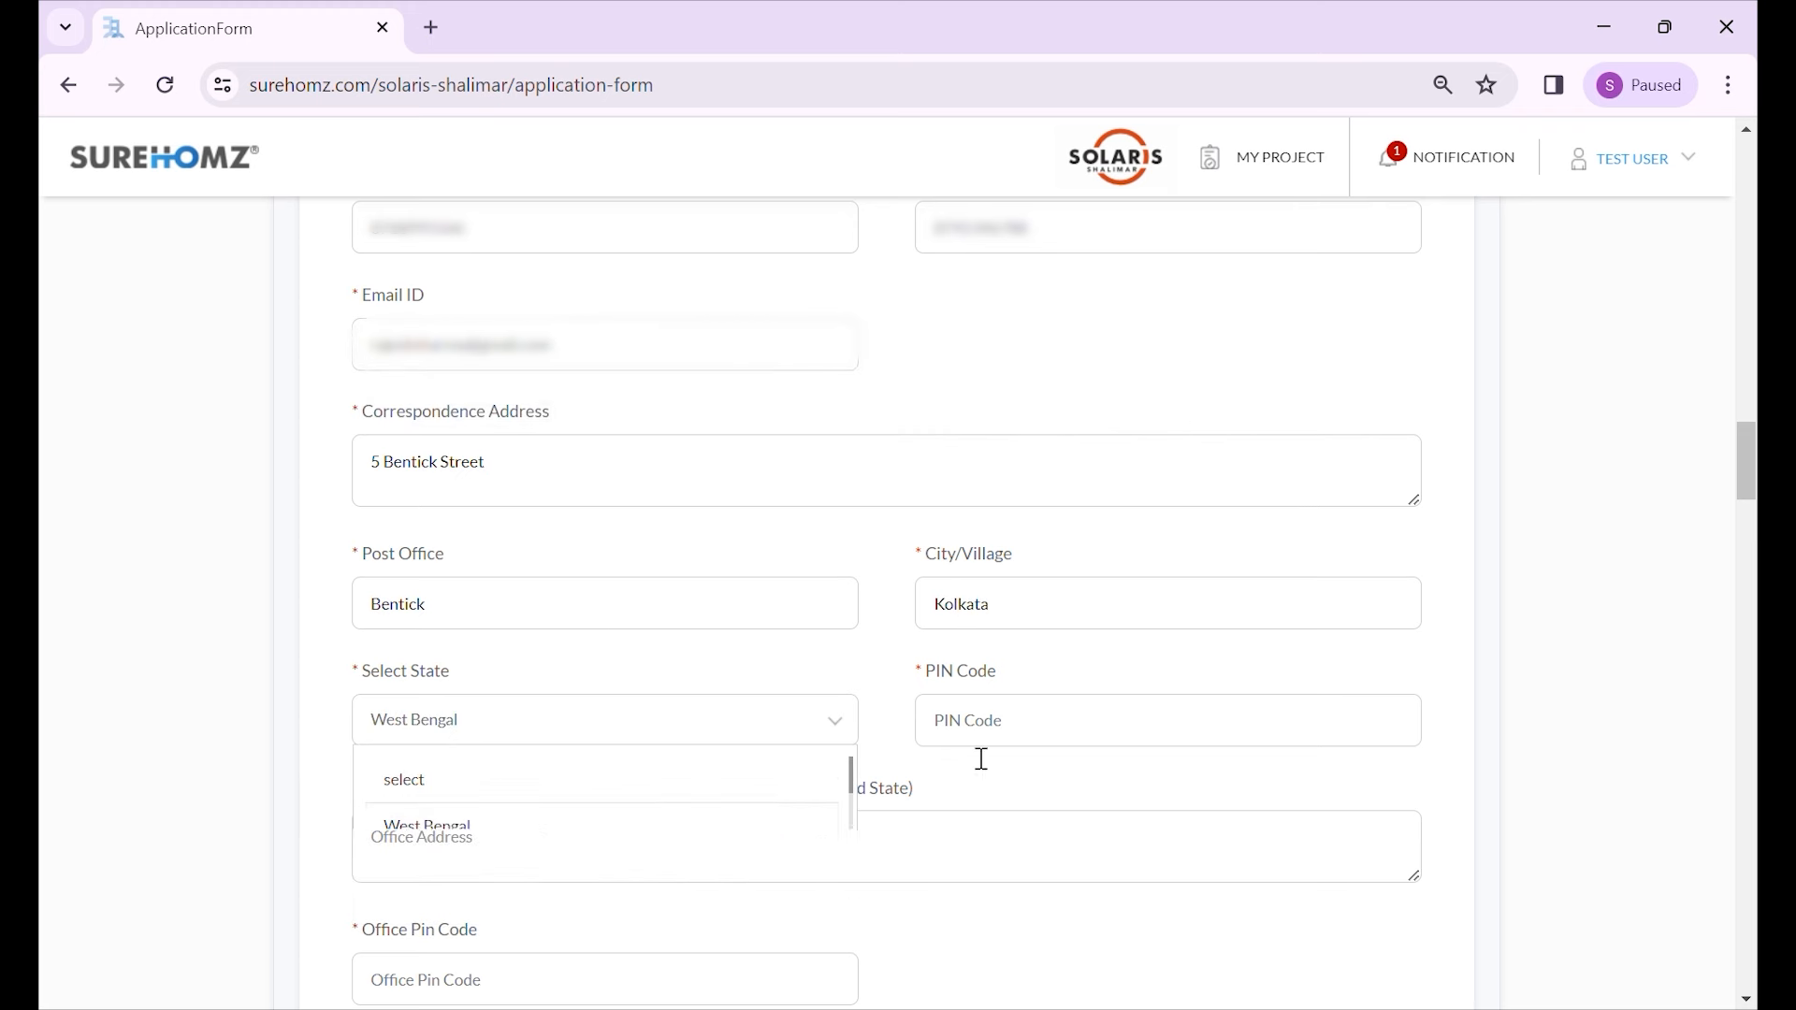
{"action": "left_click", "coordinate": [1007, 727]}
{"action": "type", "text": "700045"}
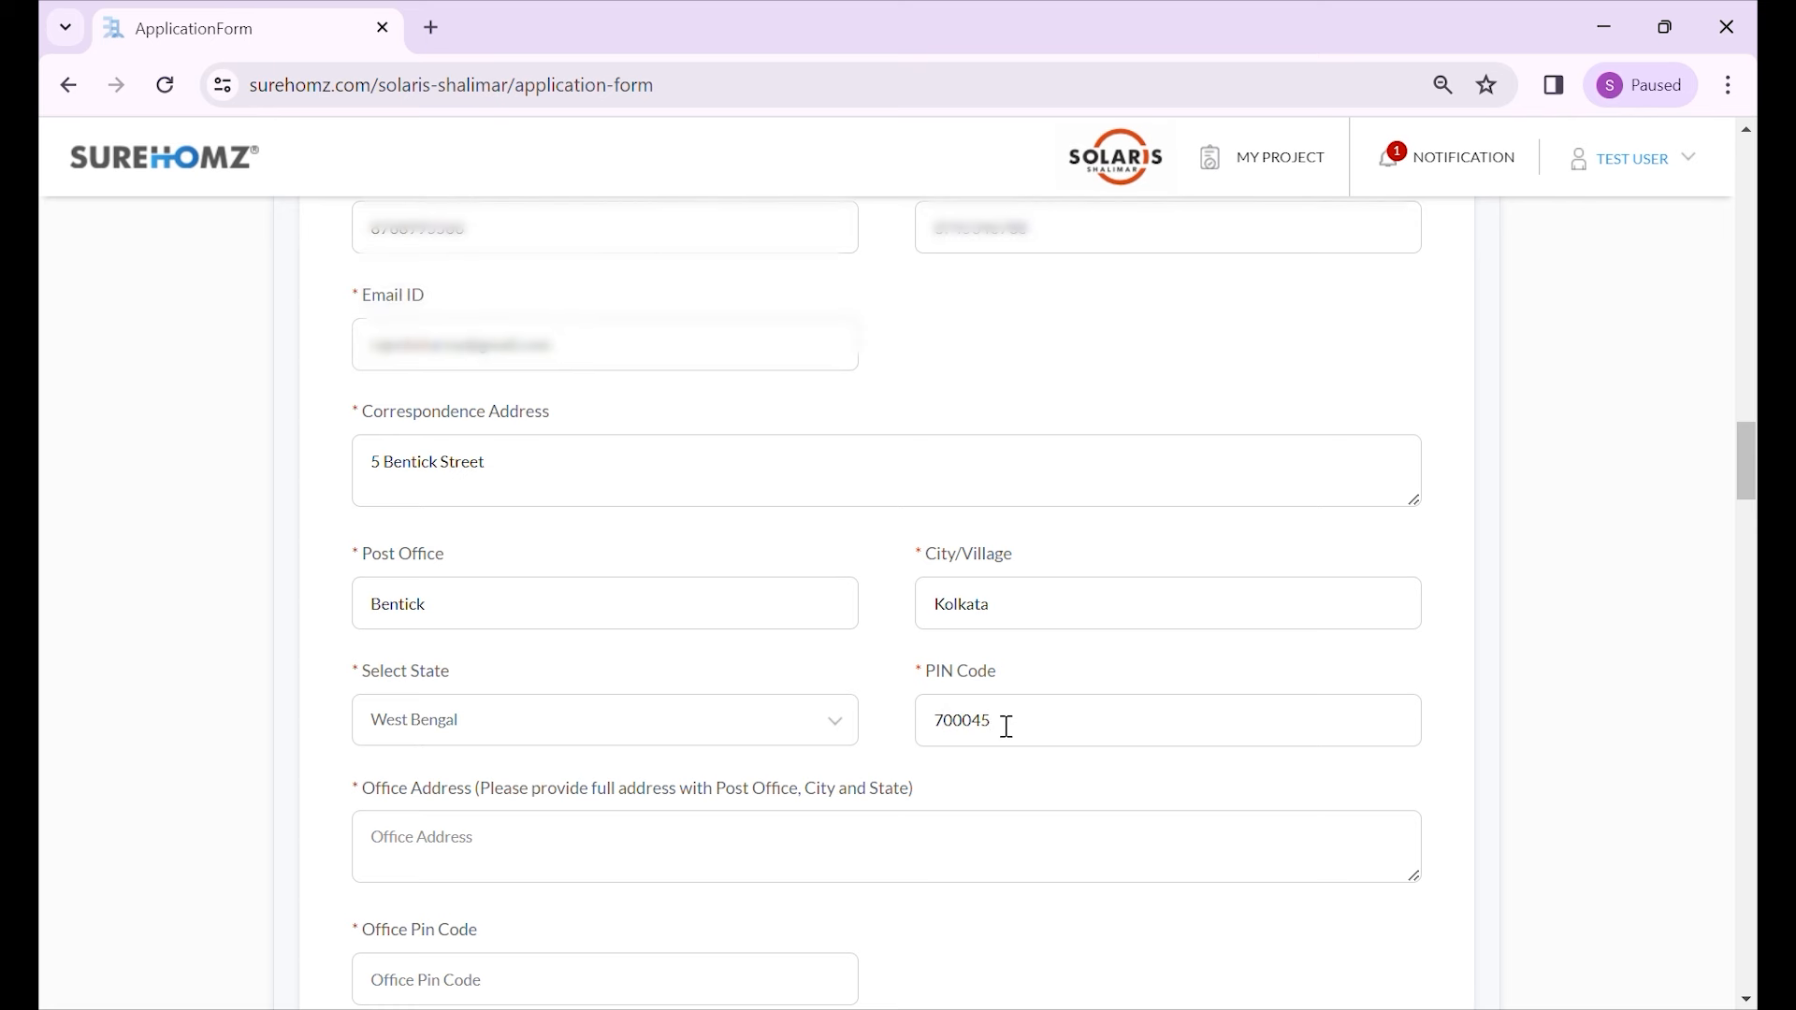
- Enter the office address and office PIN code
{"action": "scroll", "coordinate": [758, 618], "scroll_direction": "down", "scroll_amount": 1}
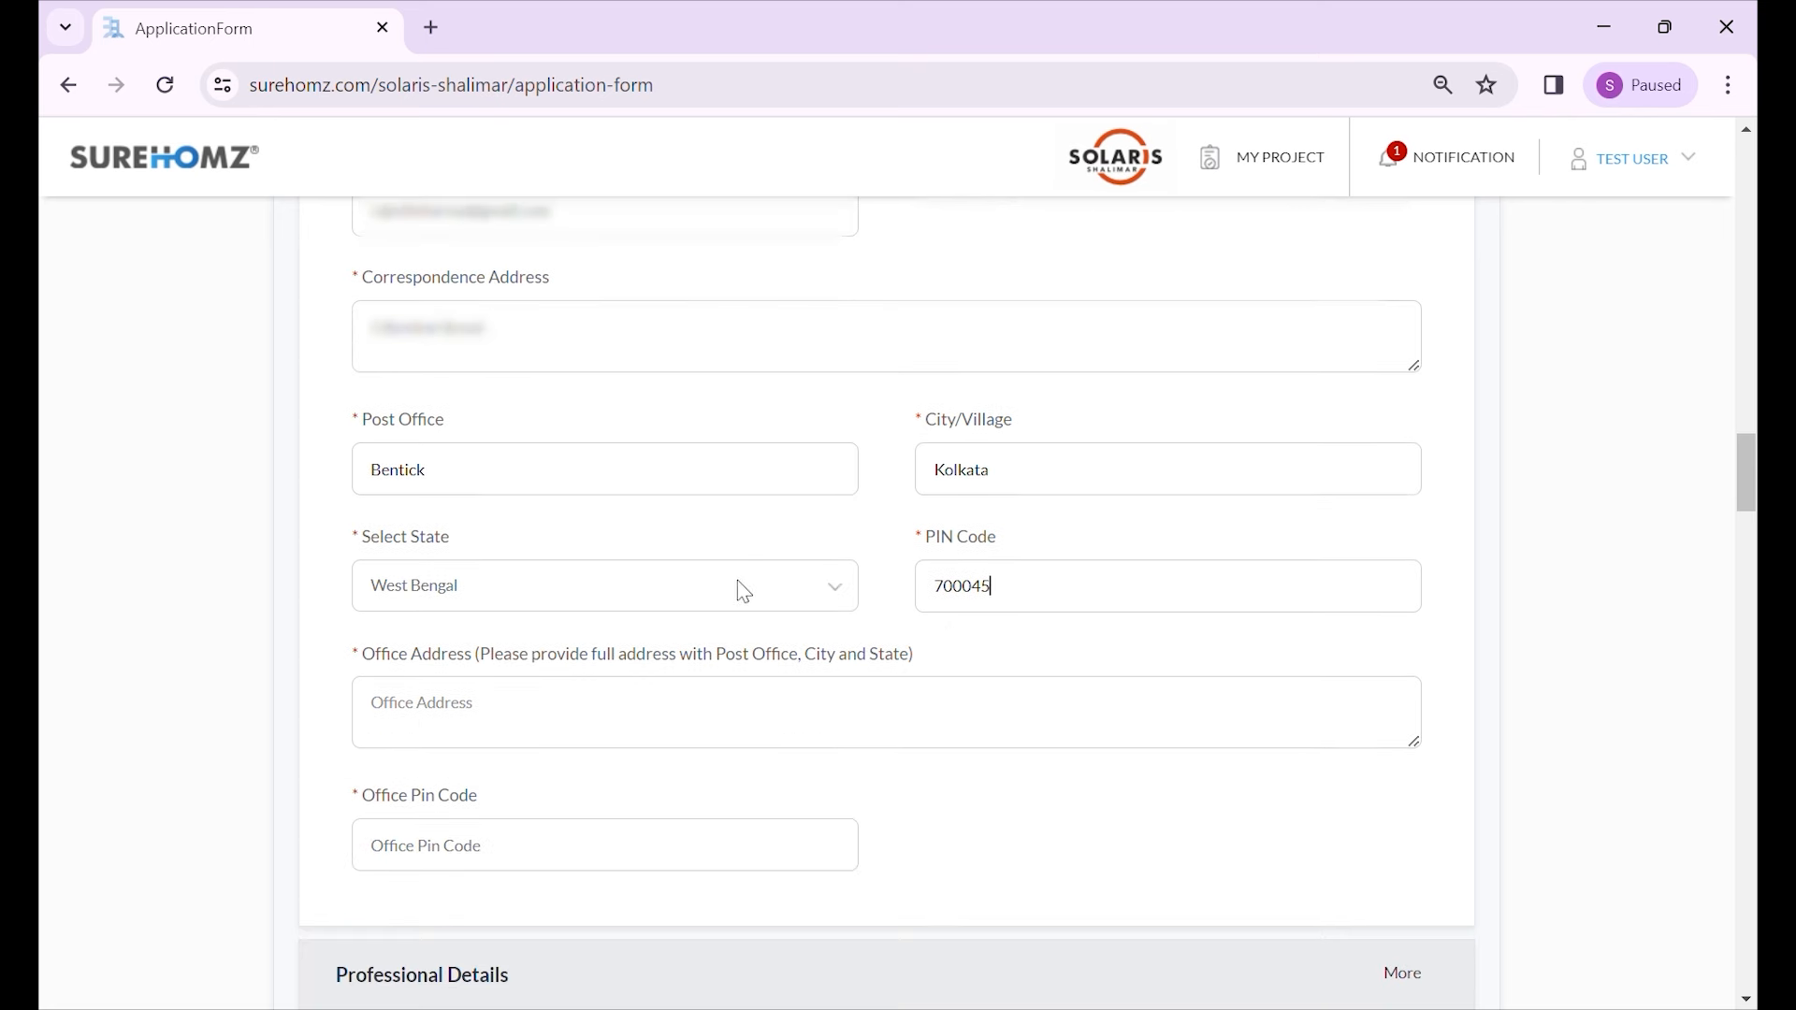
{"action": "left_click", "coordinate": [516, 725]}
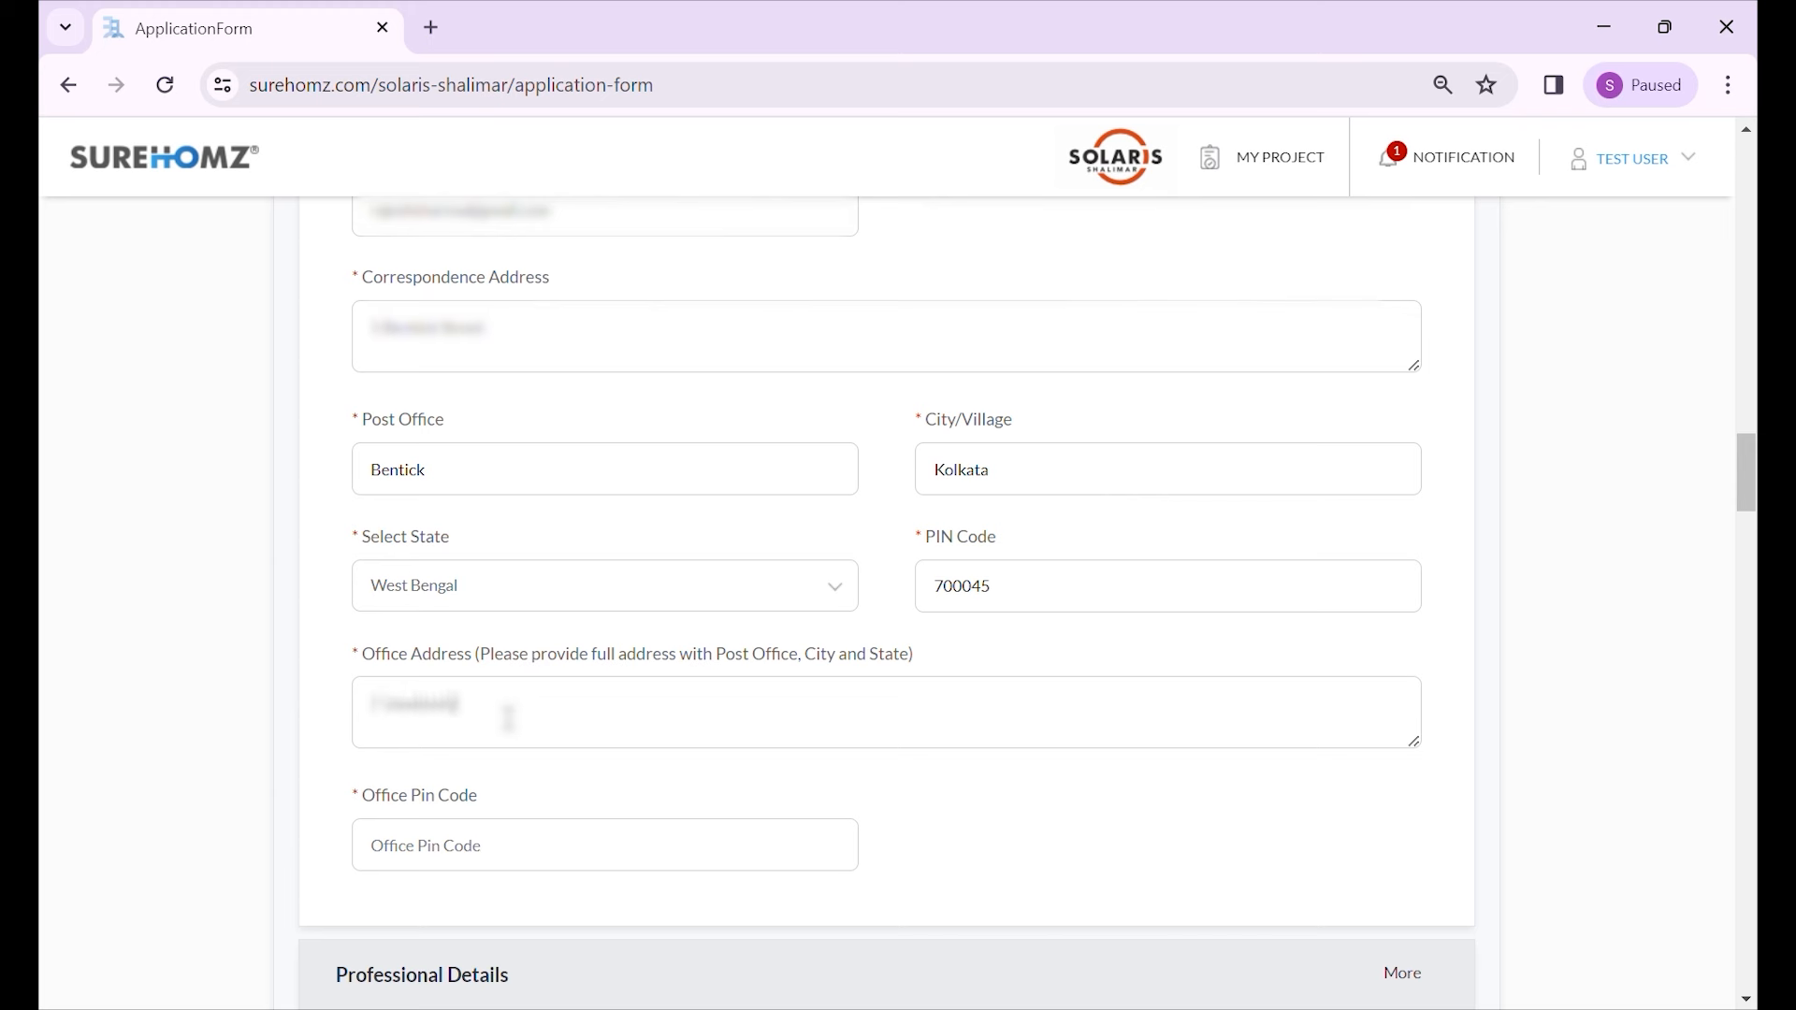
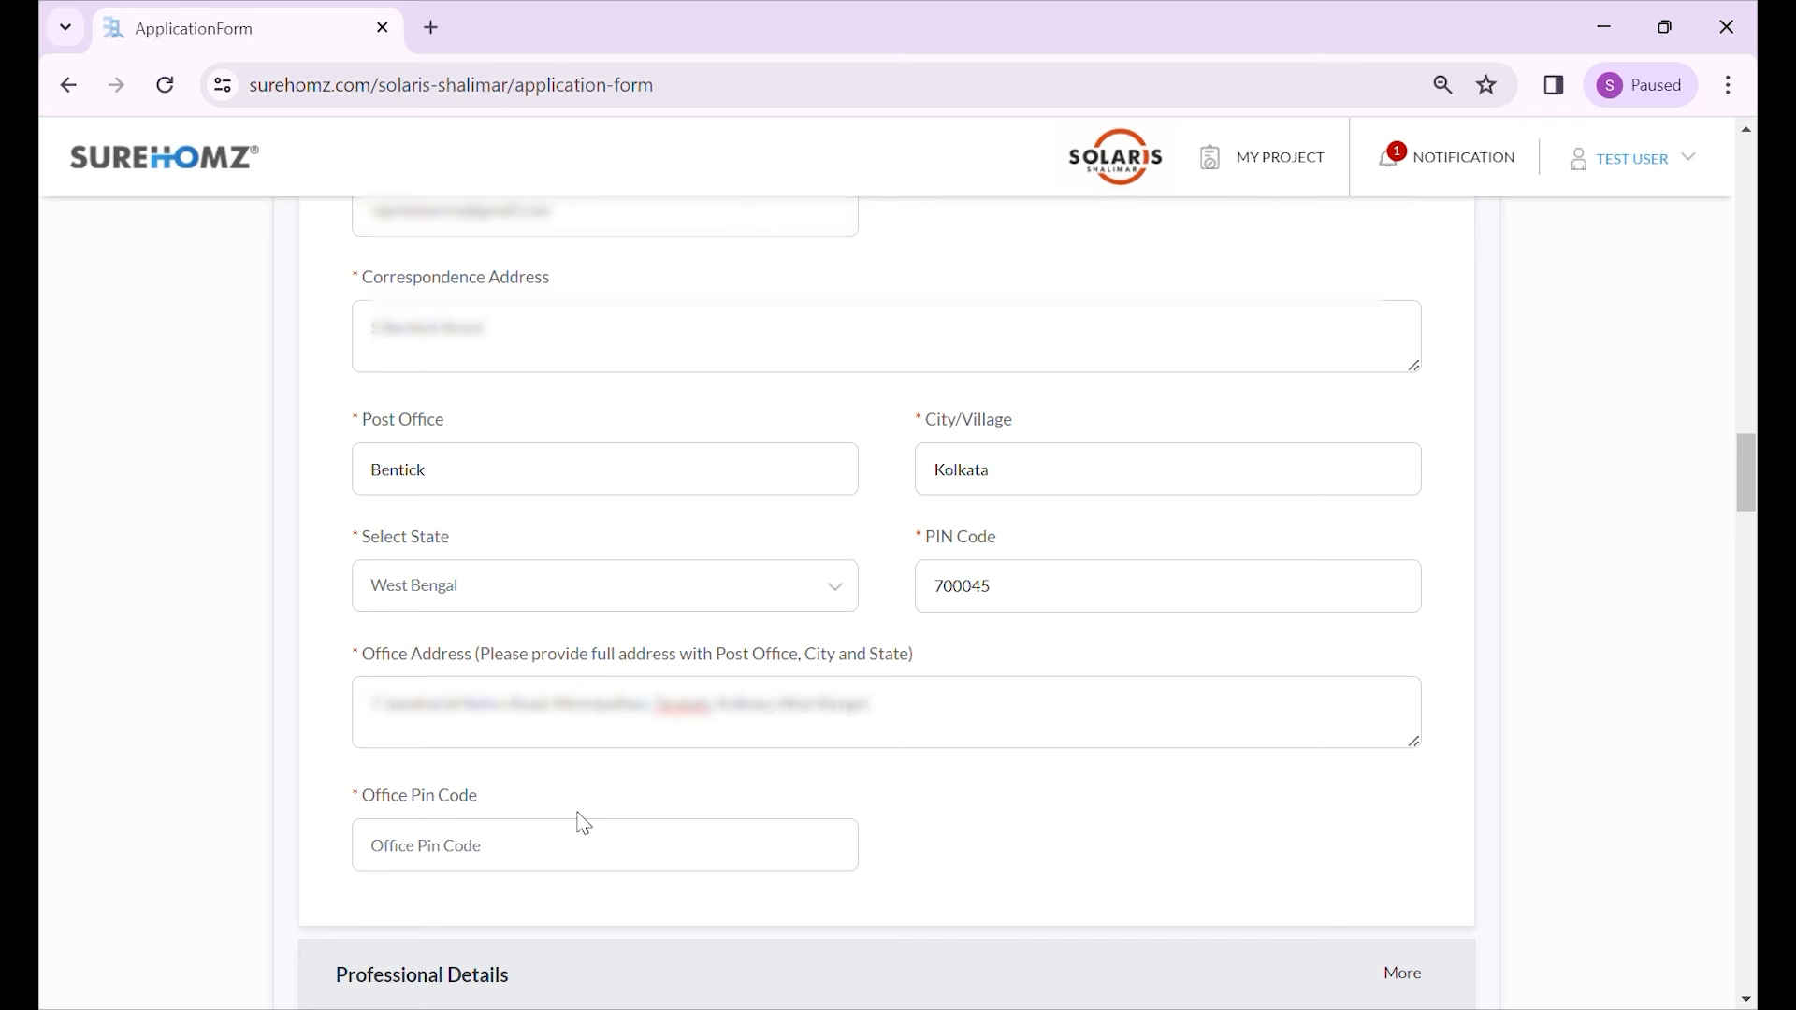
{"action": "left_click", "coordinate": [559, 845]}
{"action": "type", "text": "700013"}
{"action": "left_click", "coordinate": [404, 846]}
{"action": "type", "text": "013"}
{"action": "scroll", "coordinate": [435, 823], "scroll_direction": "down", "scroll_amount": 4}
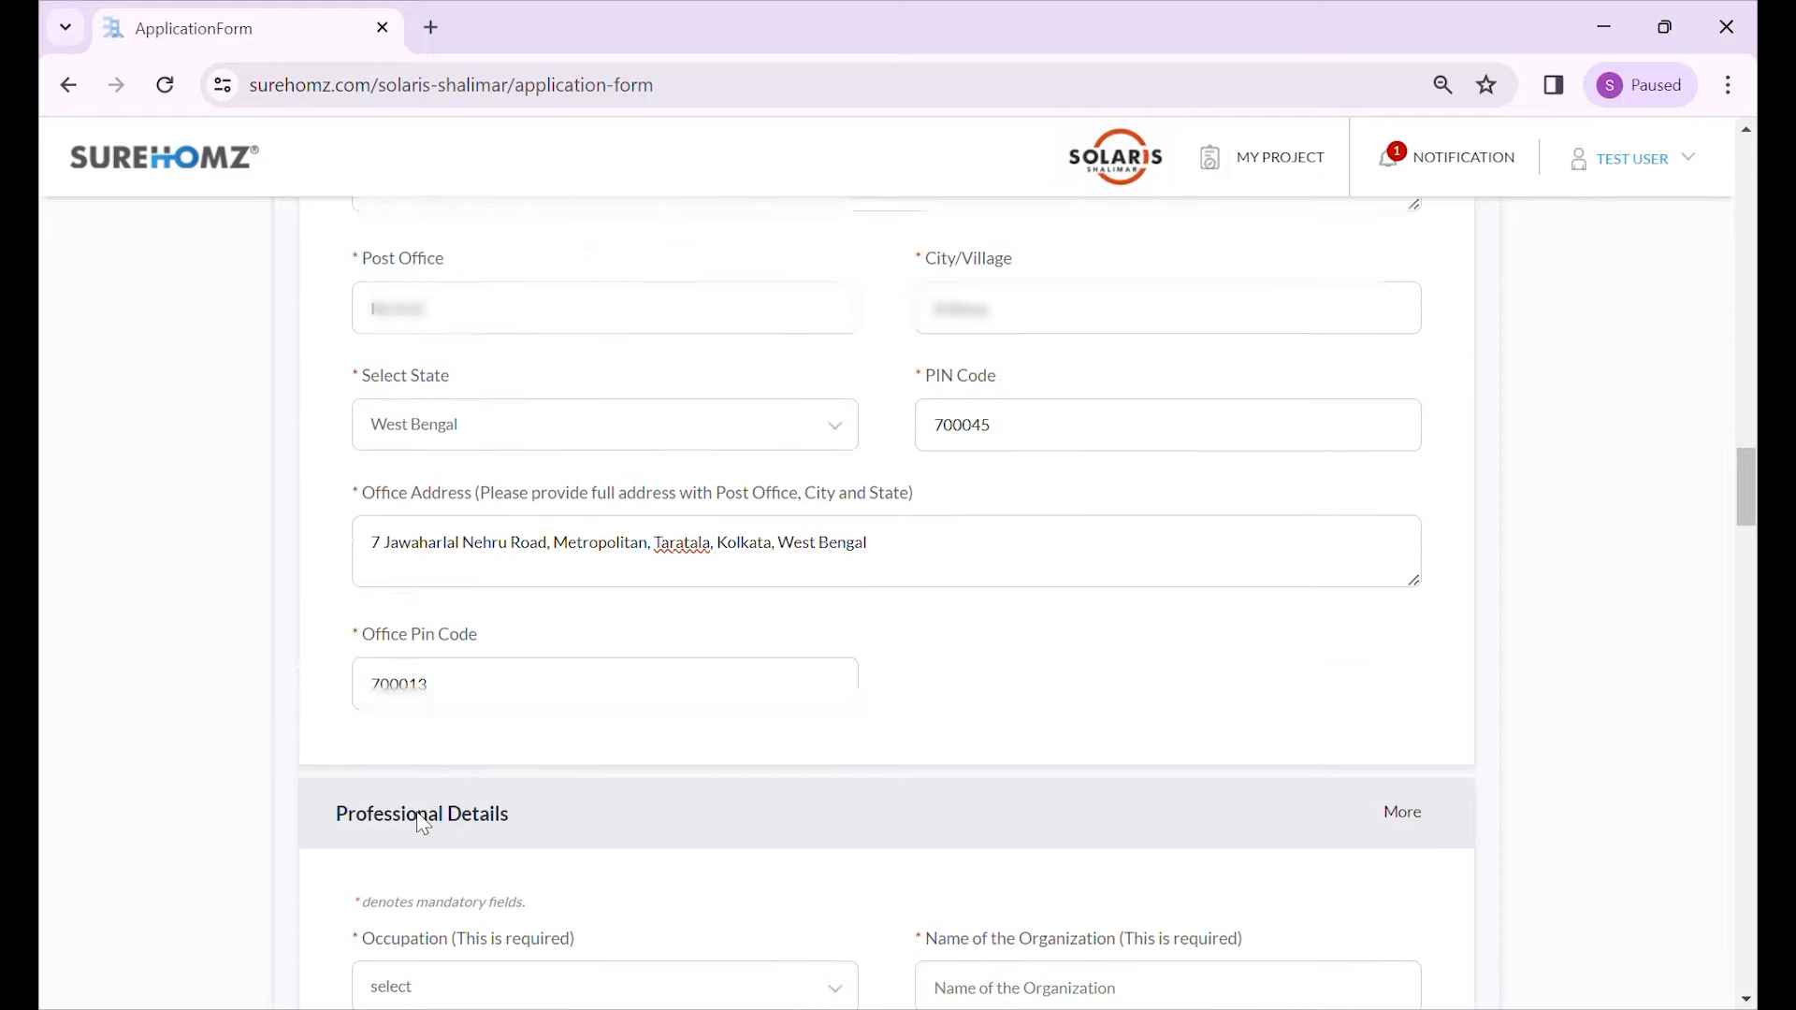
- Set occupation to Private Service and enter the organization's name
{"action": "scroll", "coordinate": [440, 720], "scroll_direction": "down", "scroll_amount": 1}
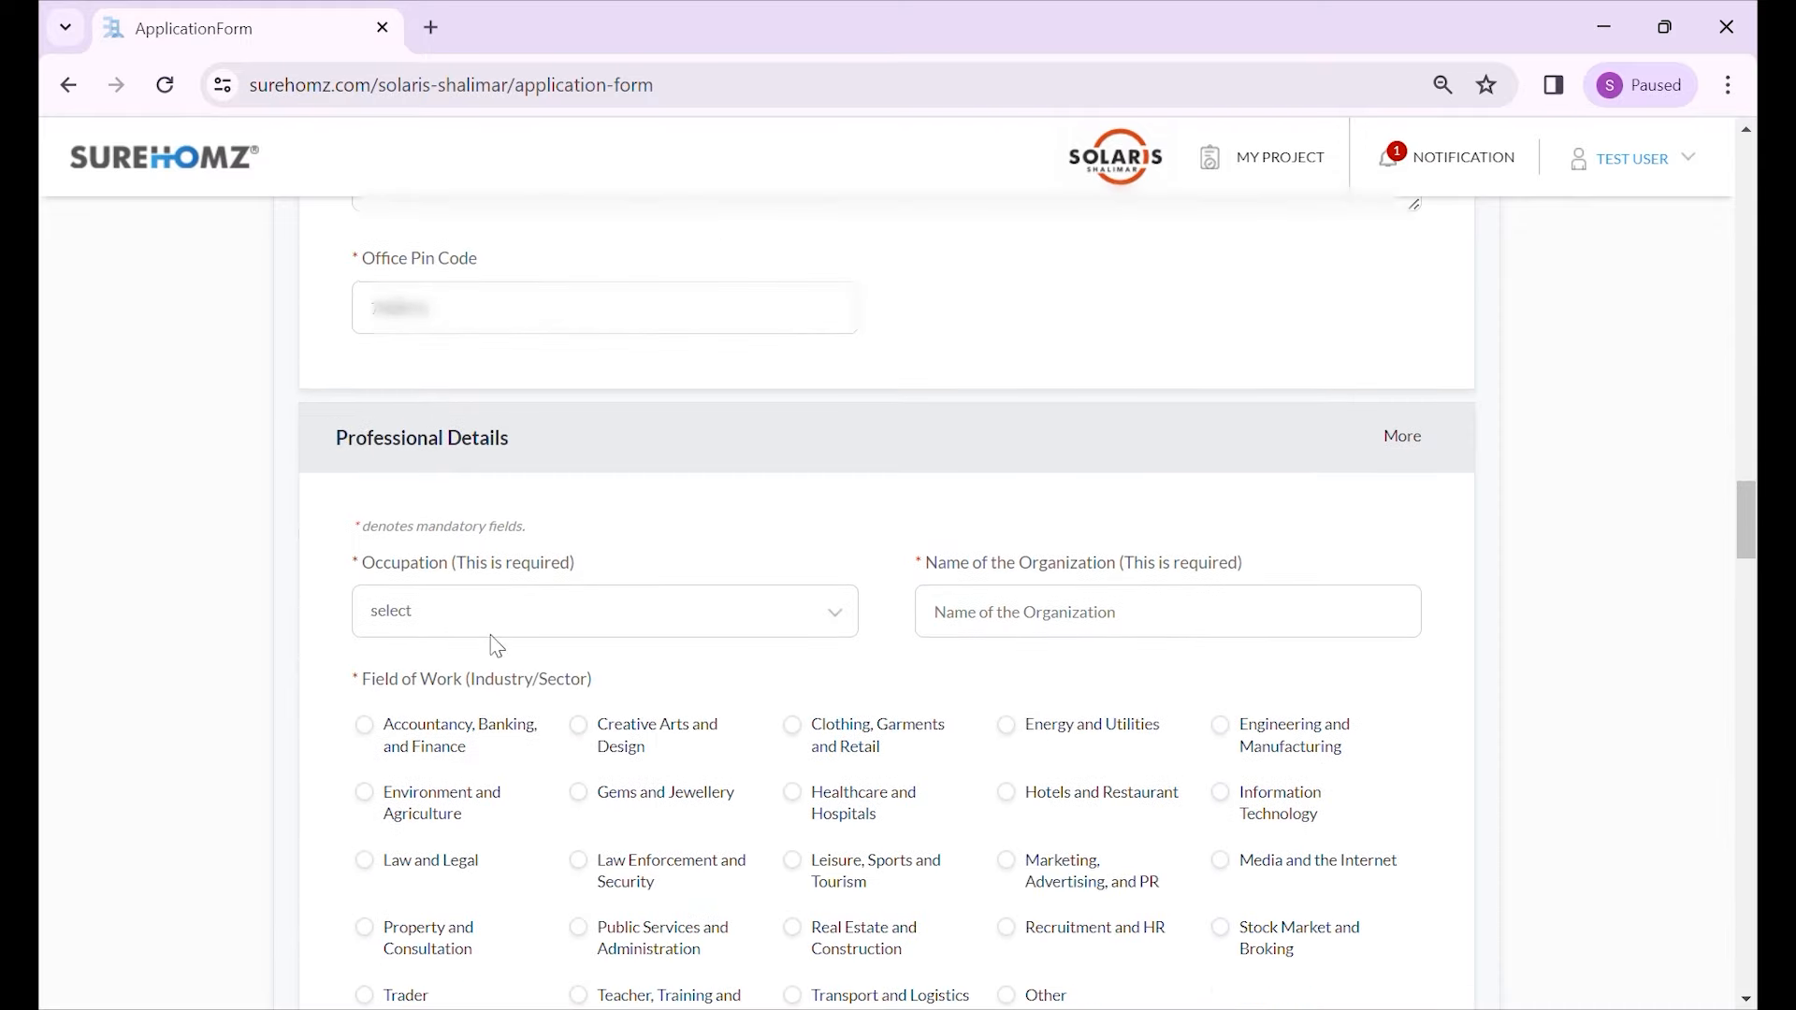
{"action": "scroll", "coordinate": [655, 580], "scroll_direction": "down", "scroll_amount": 2}
{"action": "scroll", "coordinate": [523, 477], "scroll_direction": "up", "scroll_amount": 1}
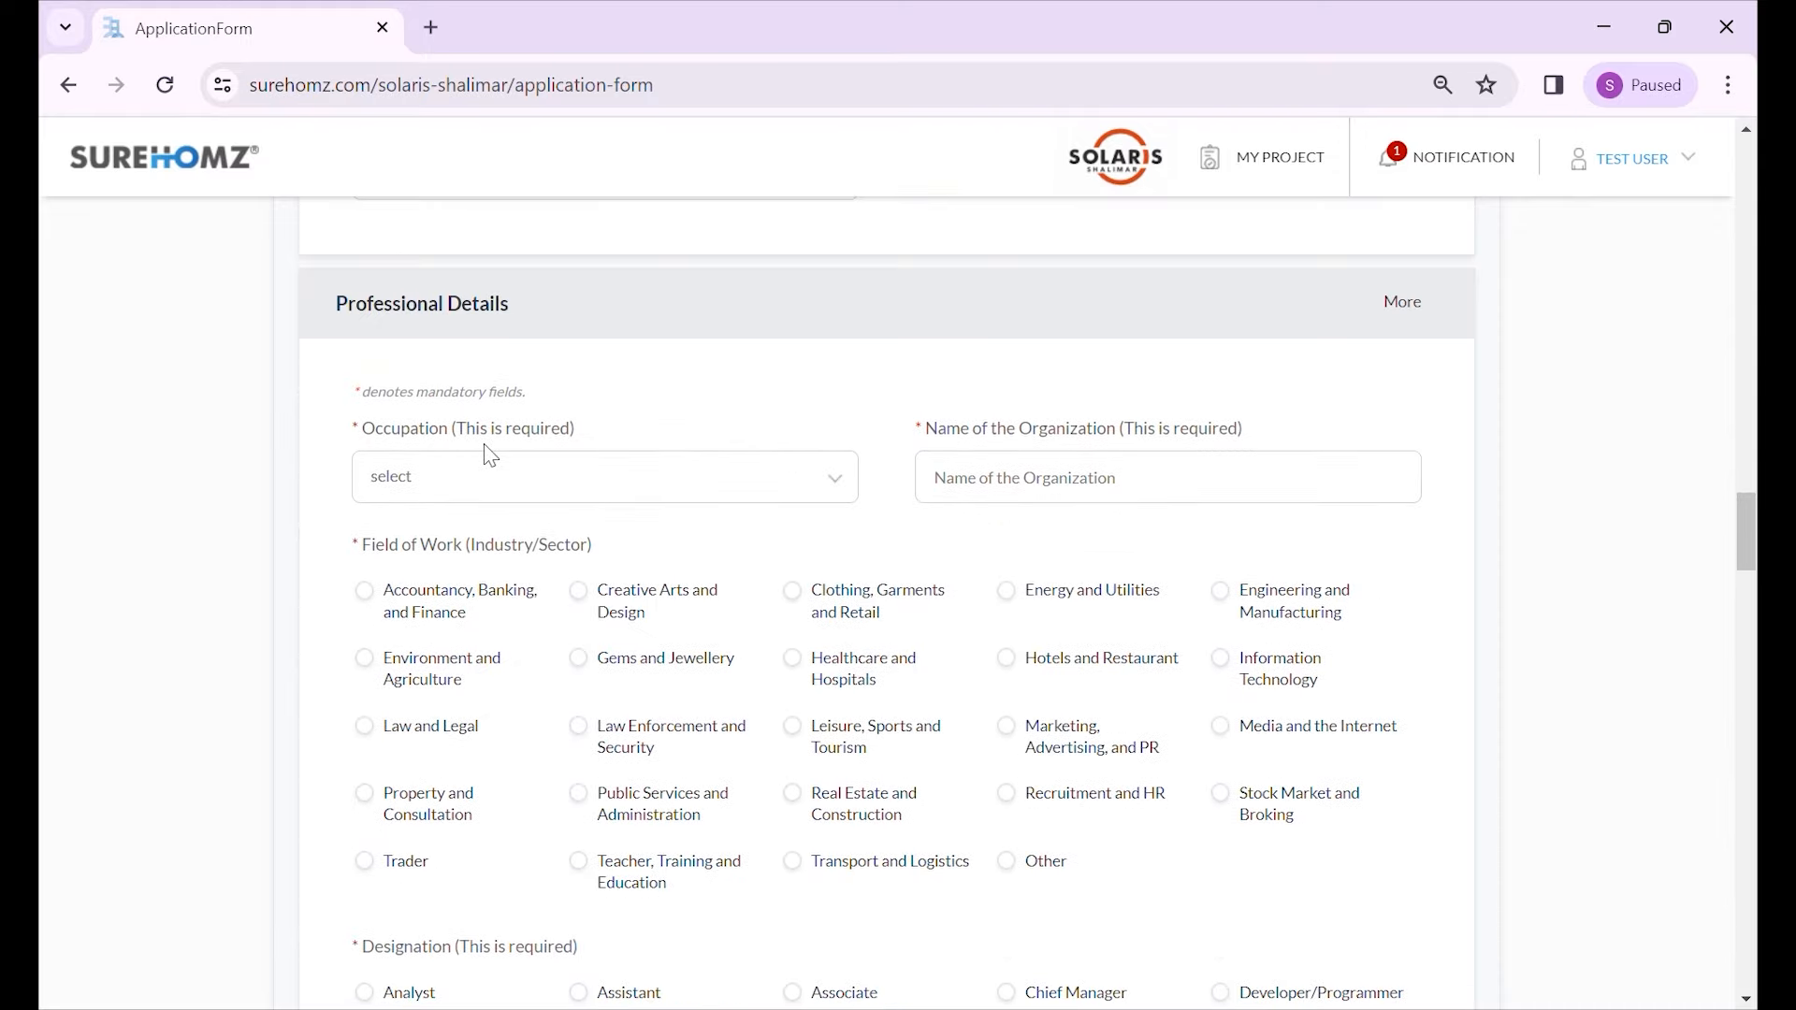
{"action": "left_click", "coordinate": [553, 494]}
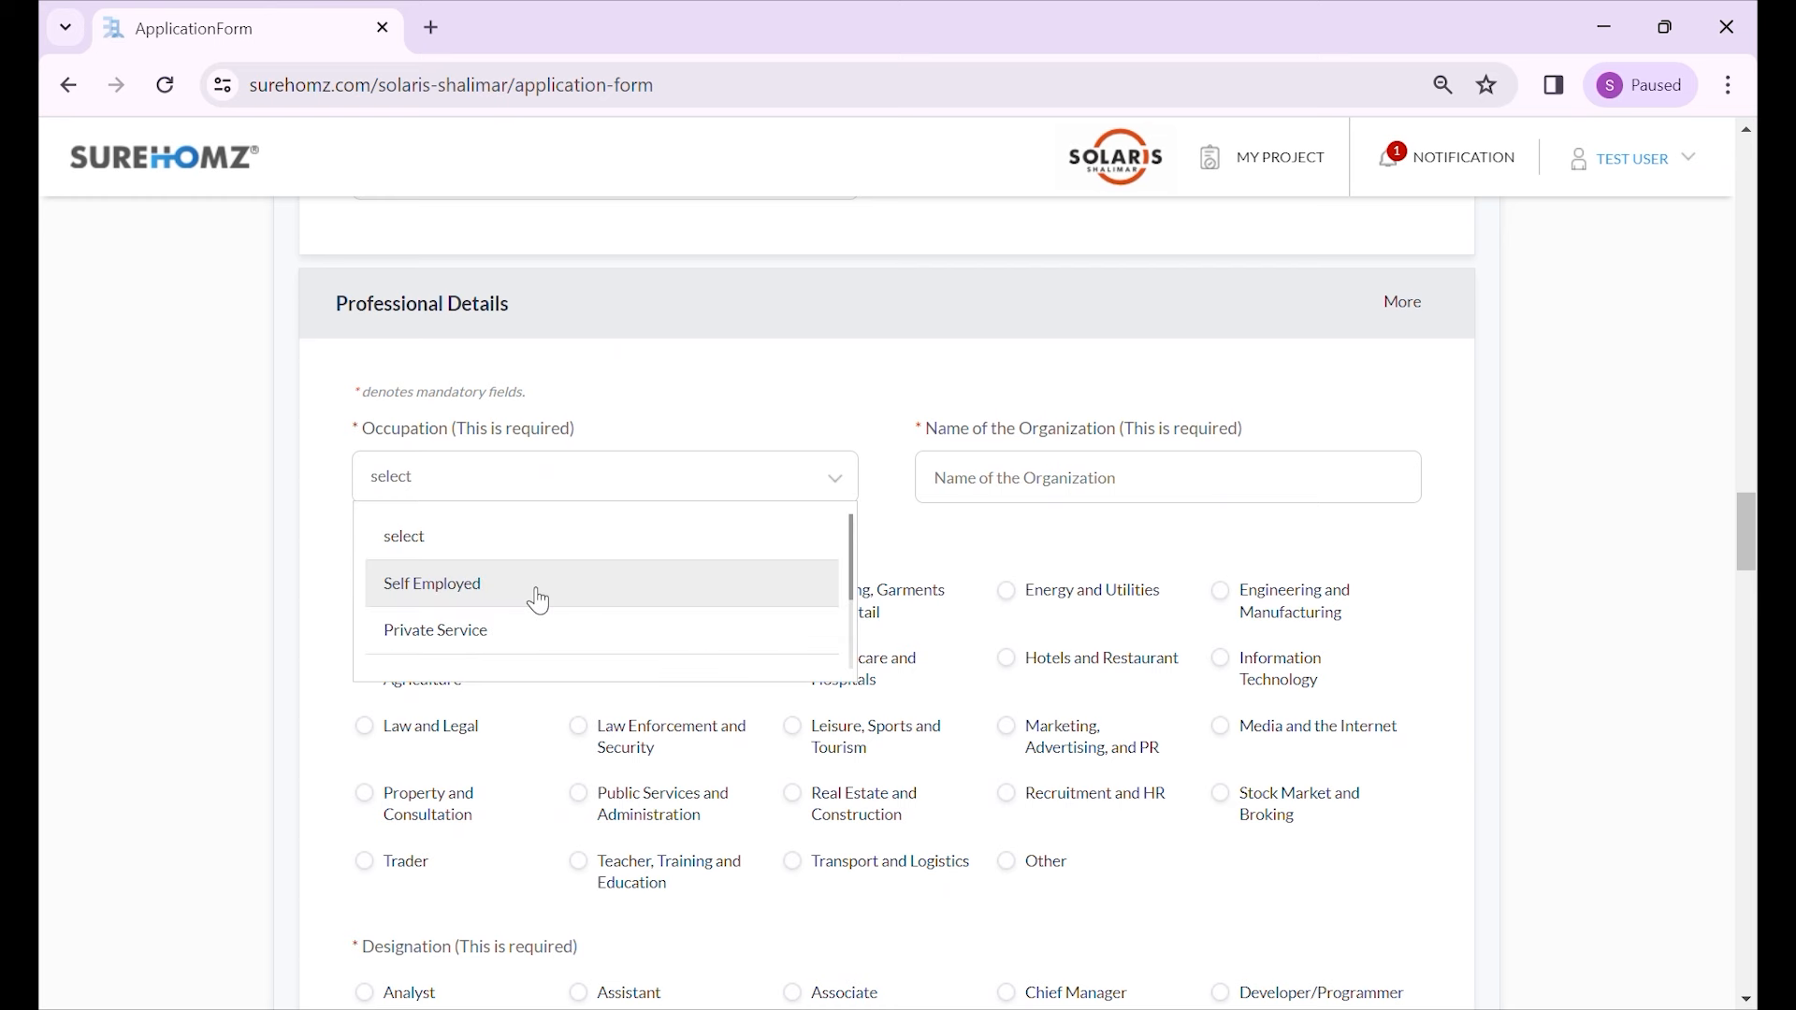
{"action": "left_click", "coordinate": [579, 599]}
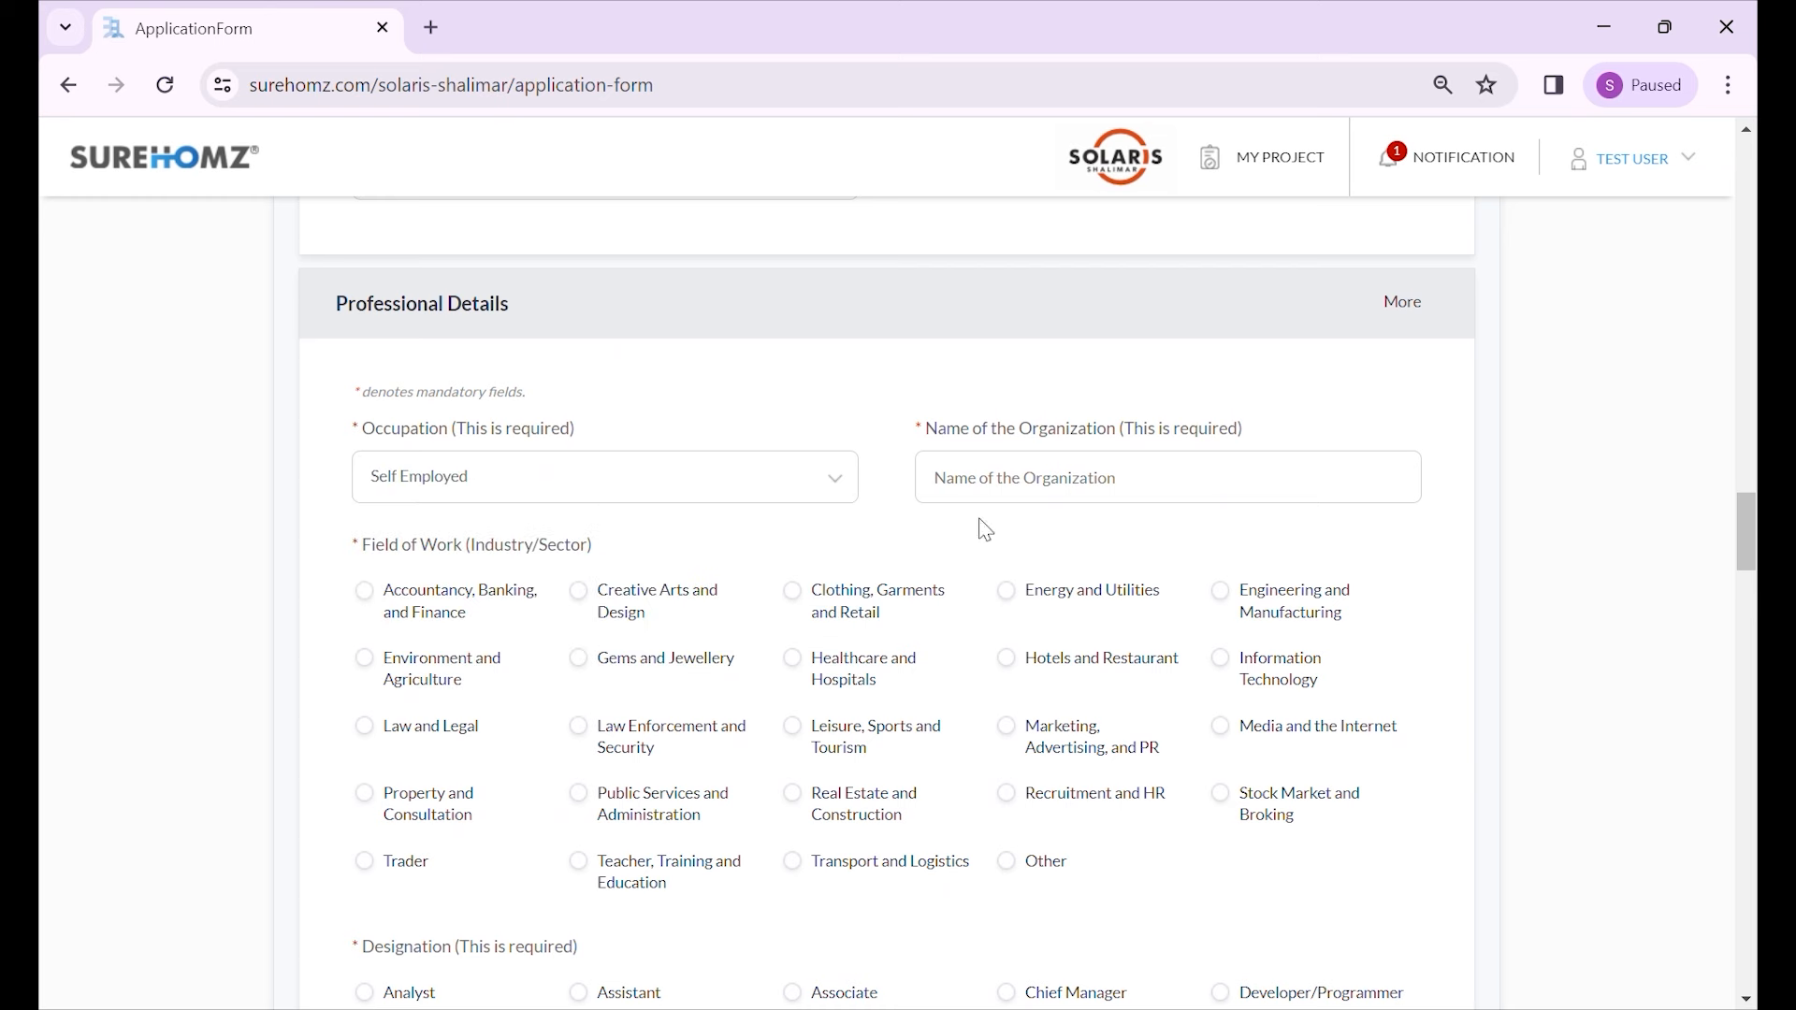
{"action": "left_click", "coordinate": [754, 494]}
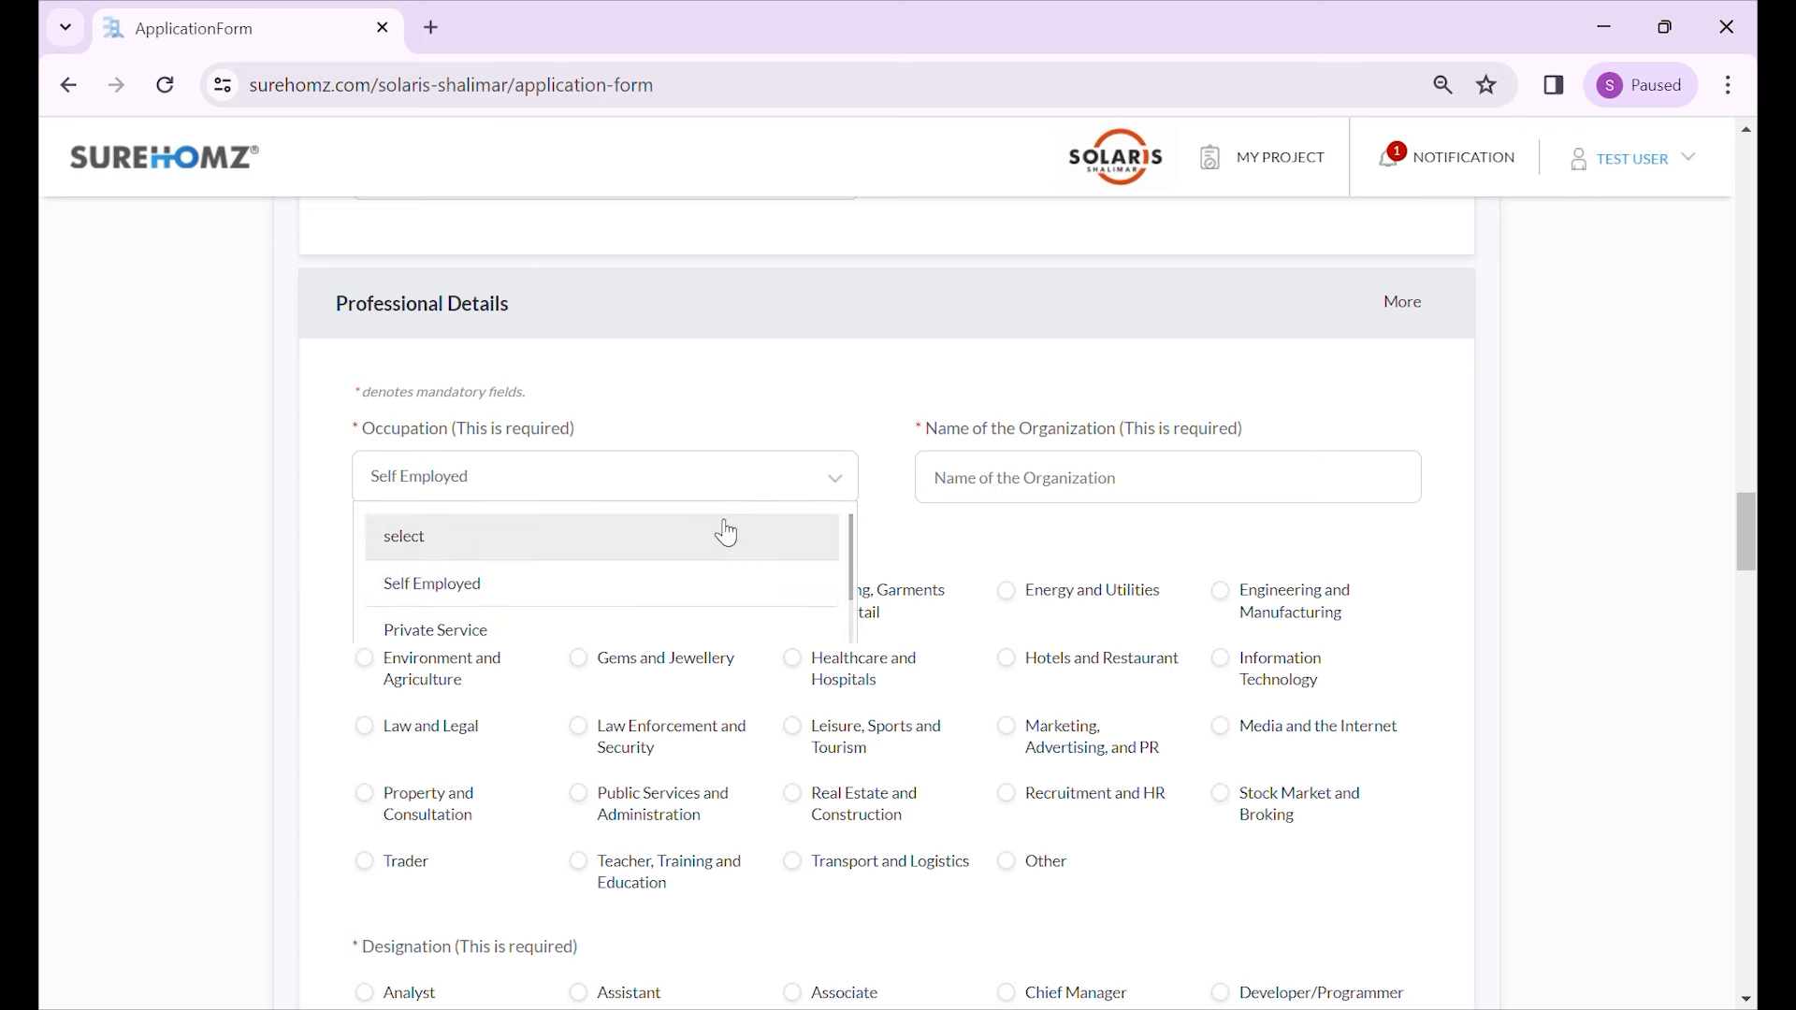
{"action": "left_click", "coordinate": [668, 636]}
{"action": "left_click", "coordinate": [1026, 494]}
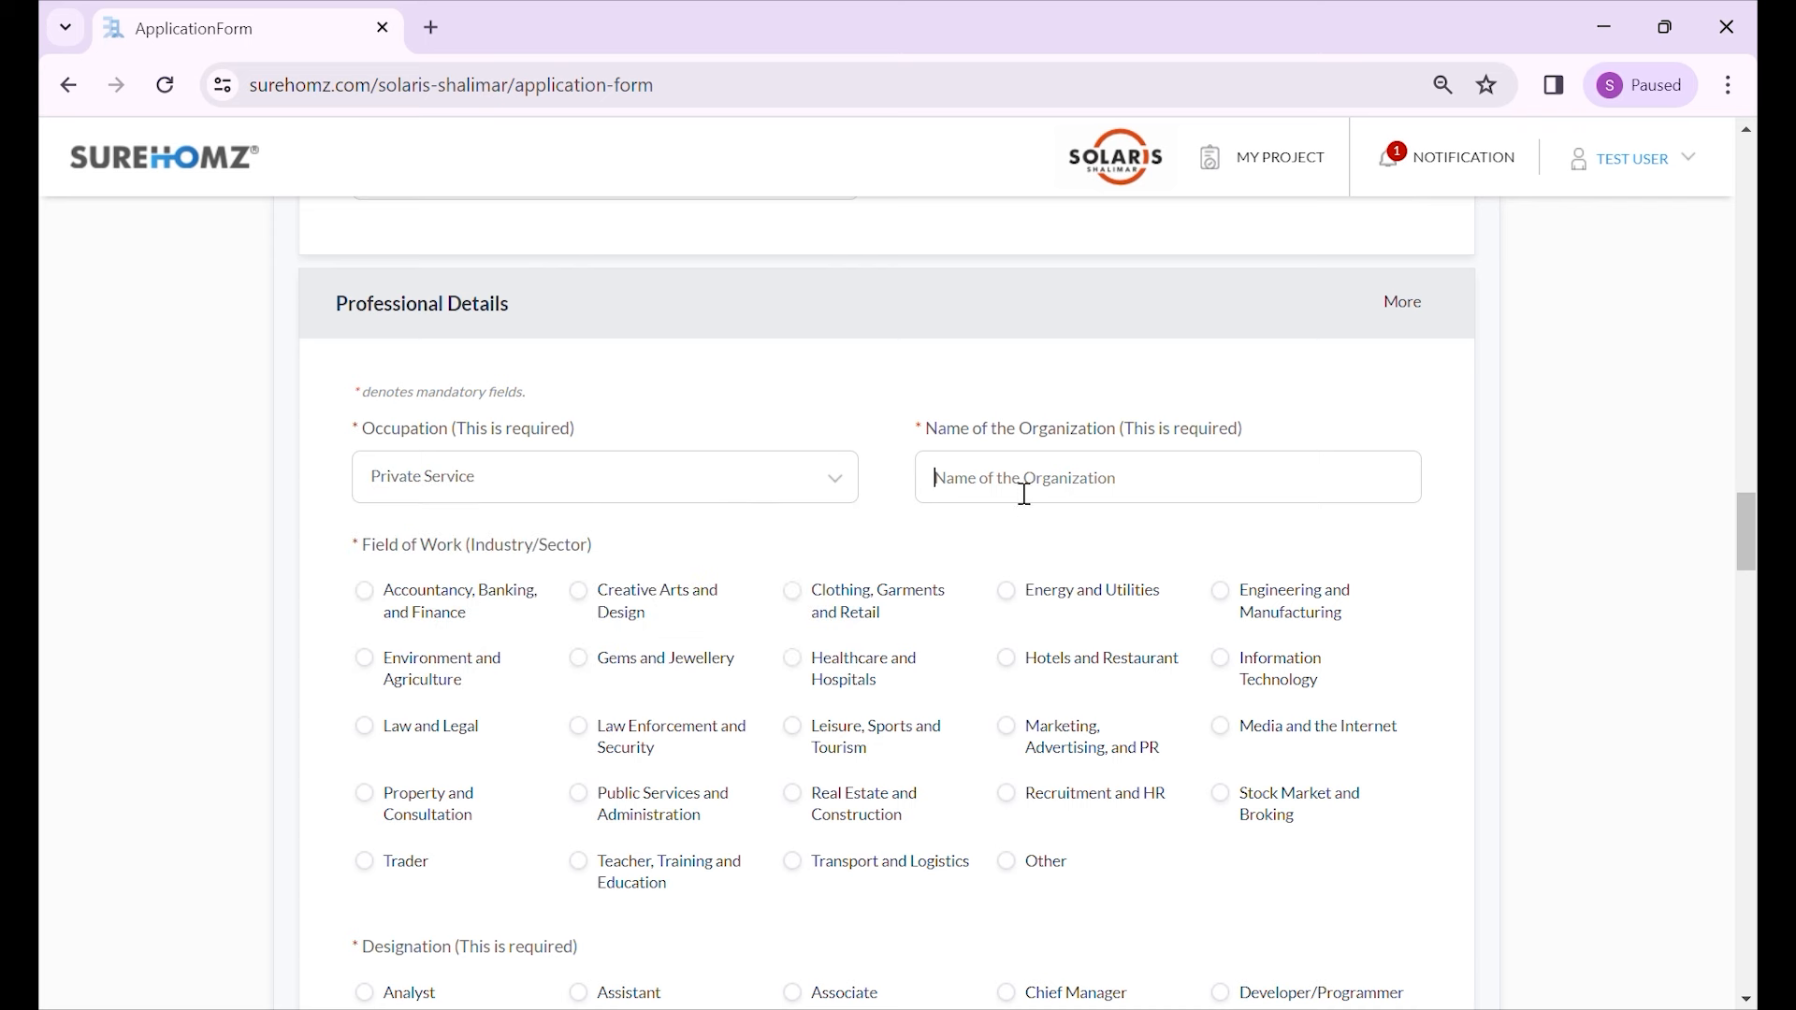
{"action": "type", "text": "Bharati Traders Pvt Ltd"}
- Set the field of work to Trader and designation to Officer
{"action": "scroll", "coordinate": [879, 678], "scroll_direction": "down", "scroll_amount": 1}
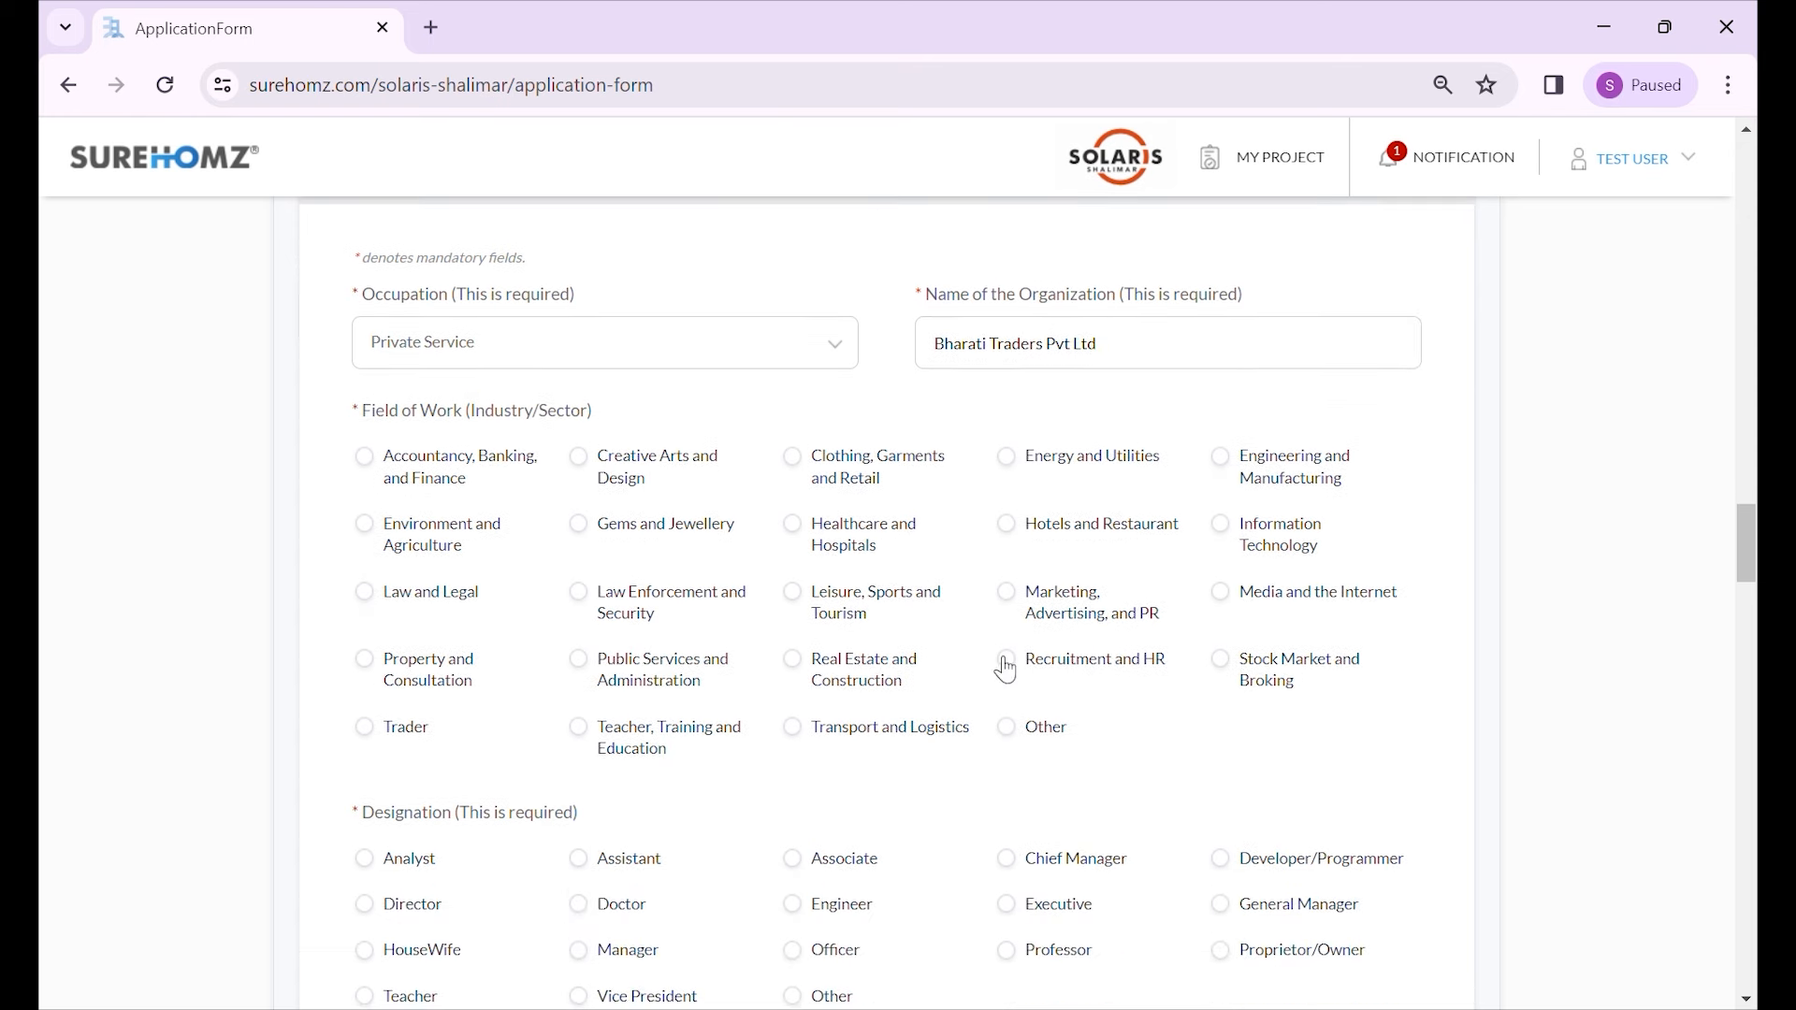
{"action": "left_click", "coordinate": [424, 741]}
{"action": "scroll", "coordinate": [553, 730], "scroll_direction": "down", "scroll_amount": 1}
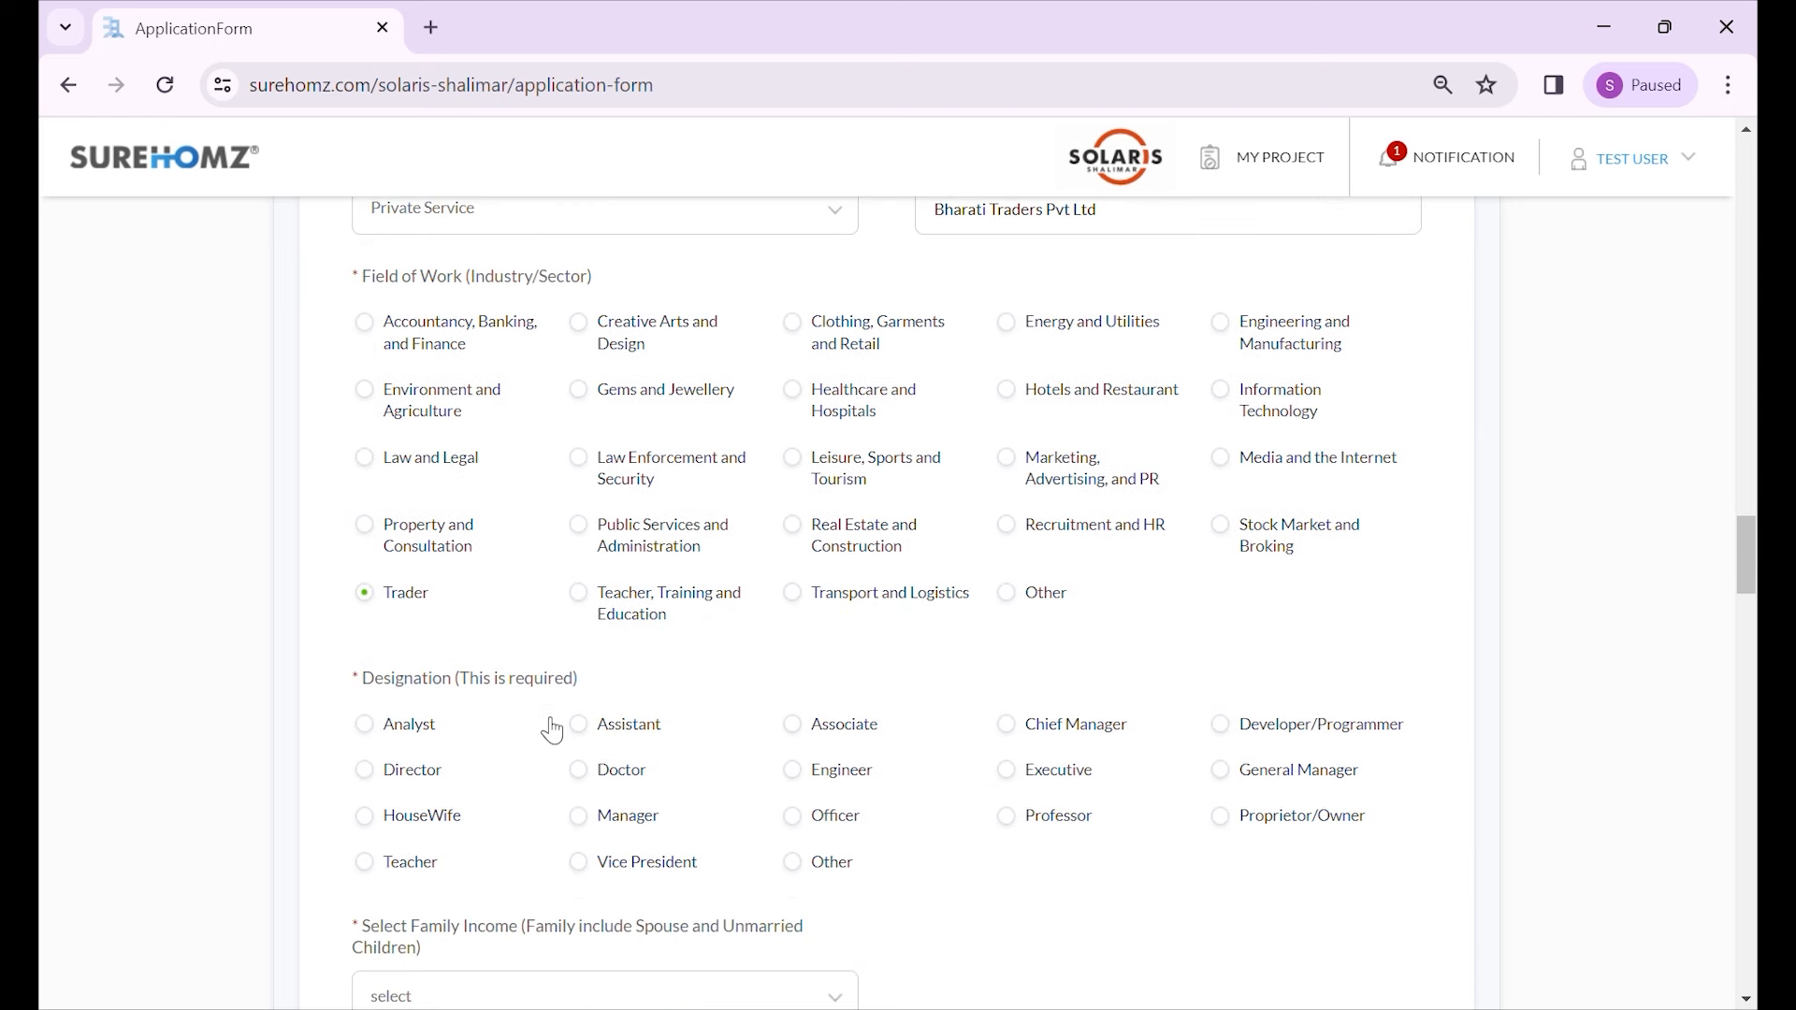
{"action": "left_click", "coordinate": [819, 823]}
- Choose 12 to 18 lakhs as the family income
{"action": "scroll", "coordinate": [958, 771], "scroll_direction": "down", "scroll_amount": 1}
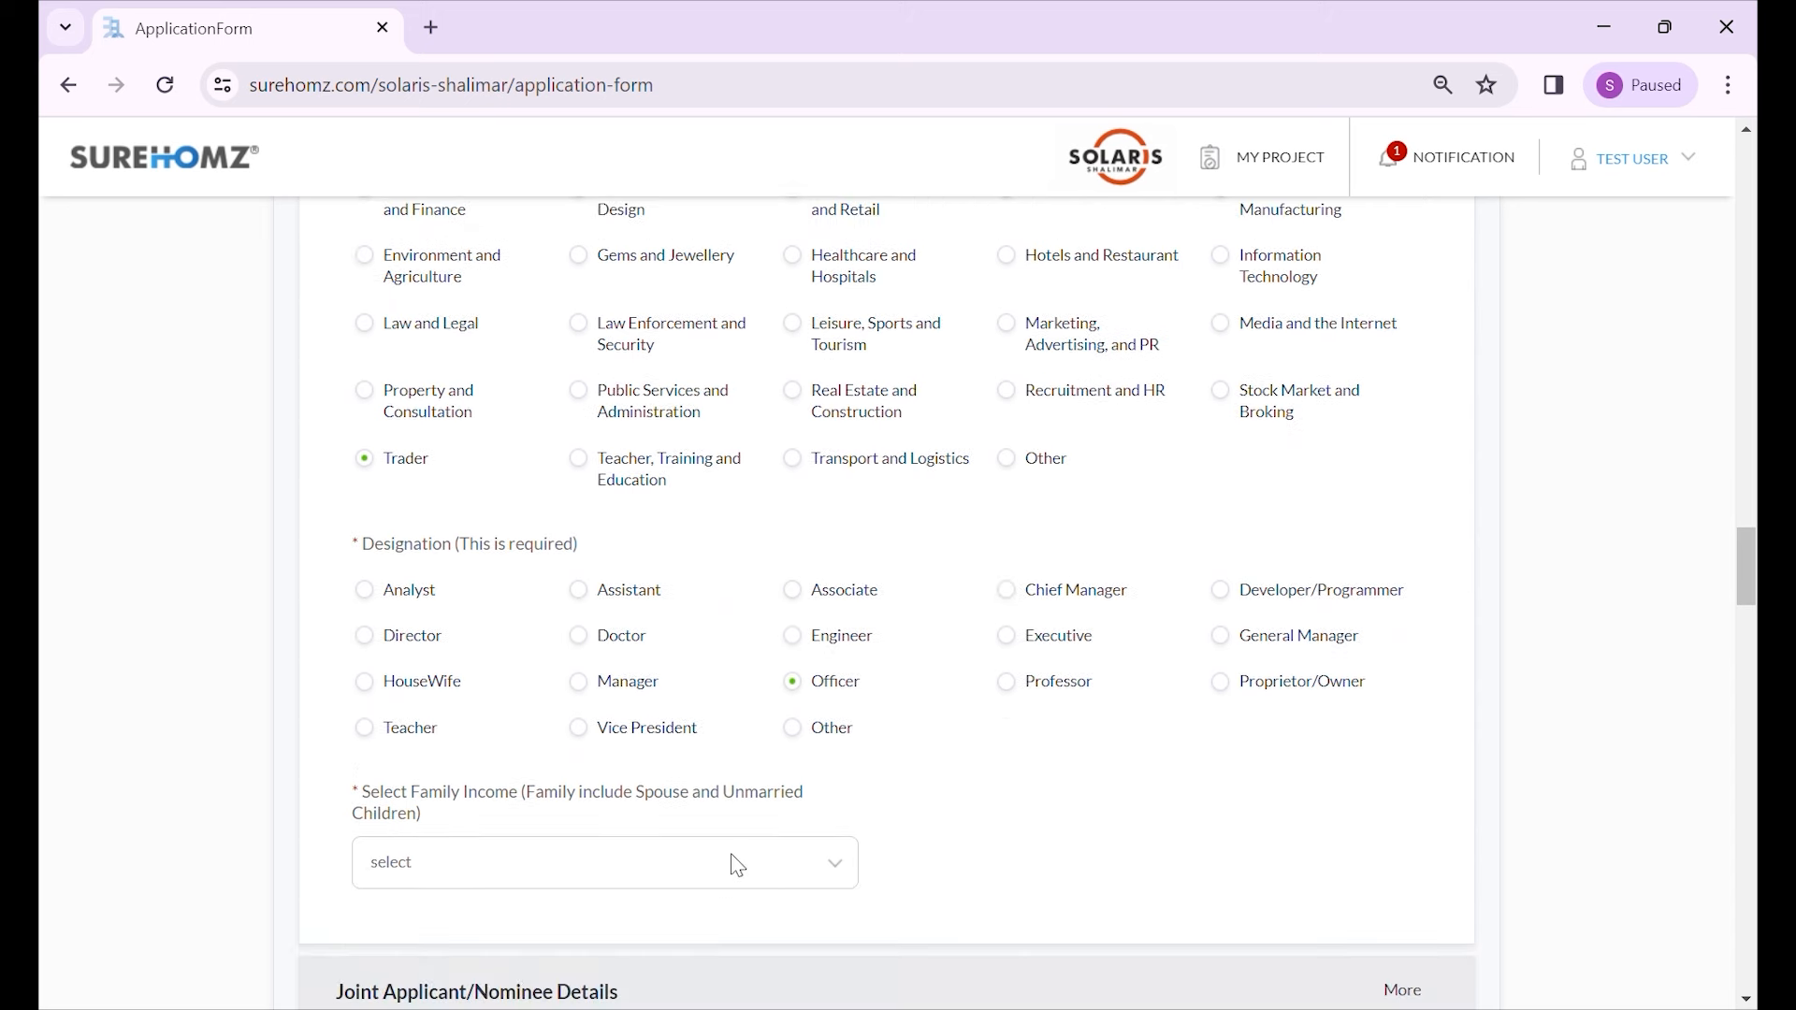
{"action": "left_click", "coordinate": [690, 876]}
{"action": "scroll", "coordinate": [740, 847], "scroll_direction": "down", "scroll_amount": 1}
{"action": "scroll", "coordinate": [677, 825], "scroll_direction": "down", "scroll_amount": 2}
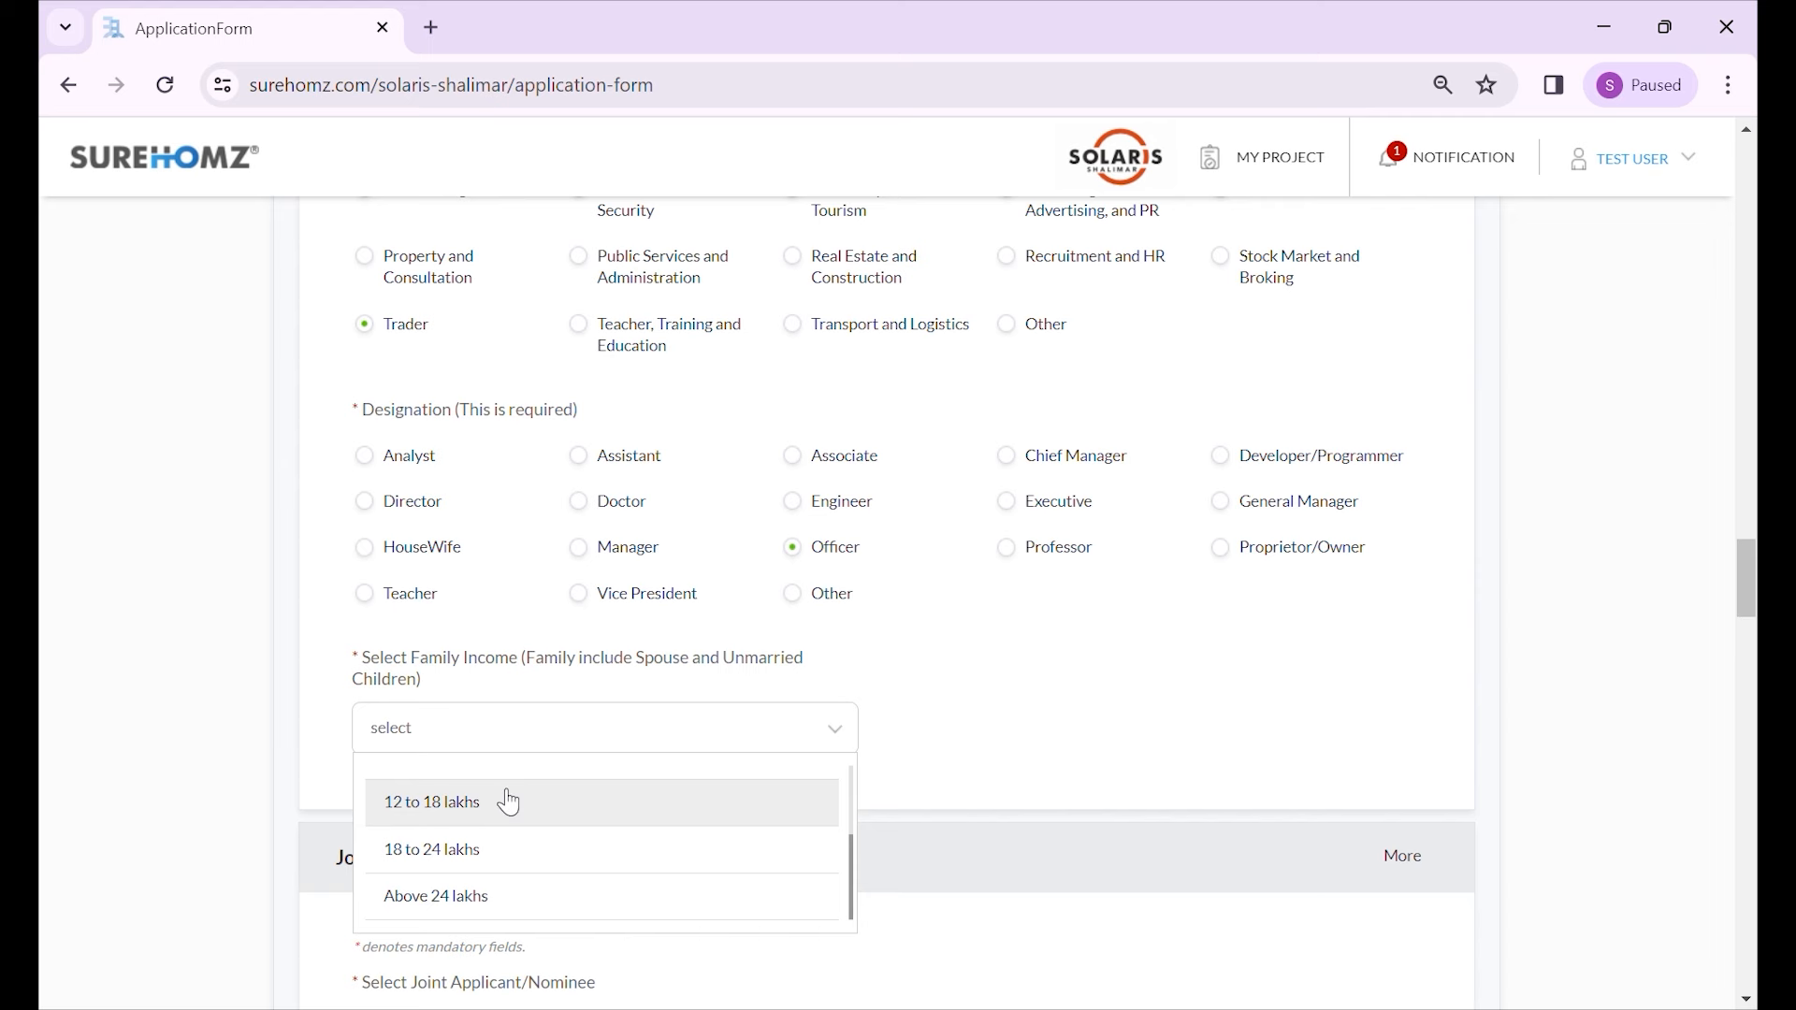
{"action": "left_click", "coordinate": [506, 800]}
{"action": "scroll", "coordinate": [845, 769], "scroll_direction": "down", "scroll_amount": 1}
{"action": "scroll", "coordinate": [846, 763], "scroll_direction": "down", "scroll_amount": 3}
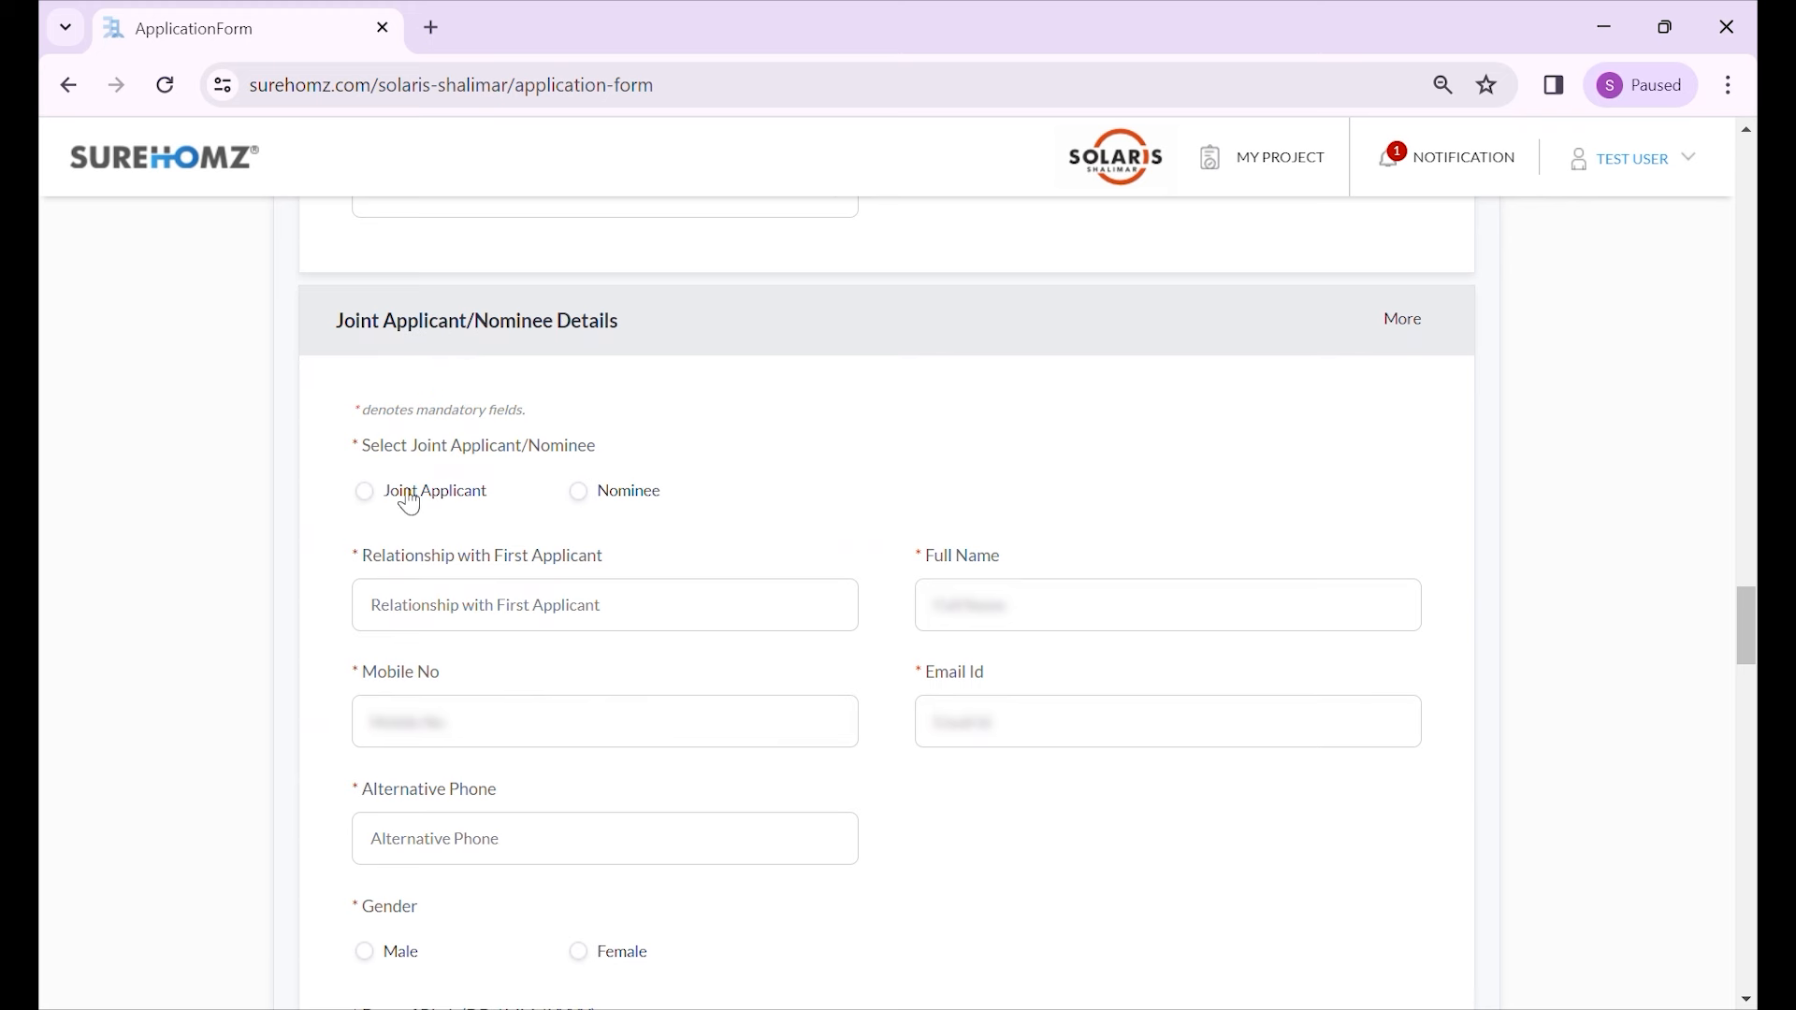
- Mark the second person as nominee with relationship Spouse, and enter their full name, phone numbers and e-mail
{"action": "left_click", "coordinate": [591, 496]}
{"action": "left_click", "coordinate": [528, 624]}
{"action": "type", "text": "Spouse"}
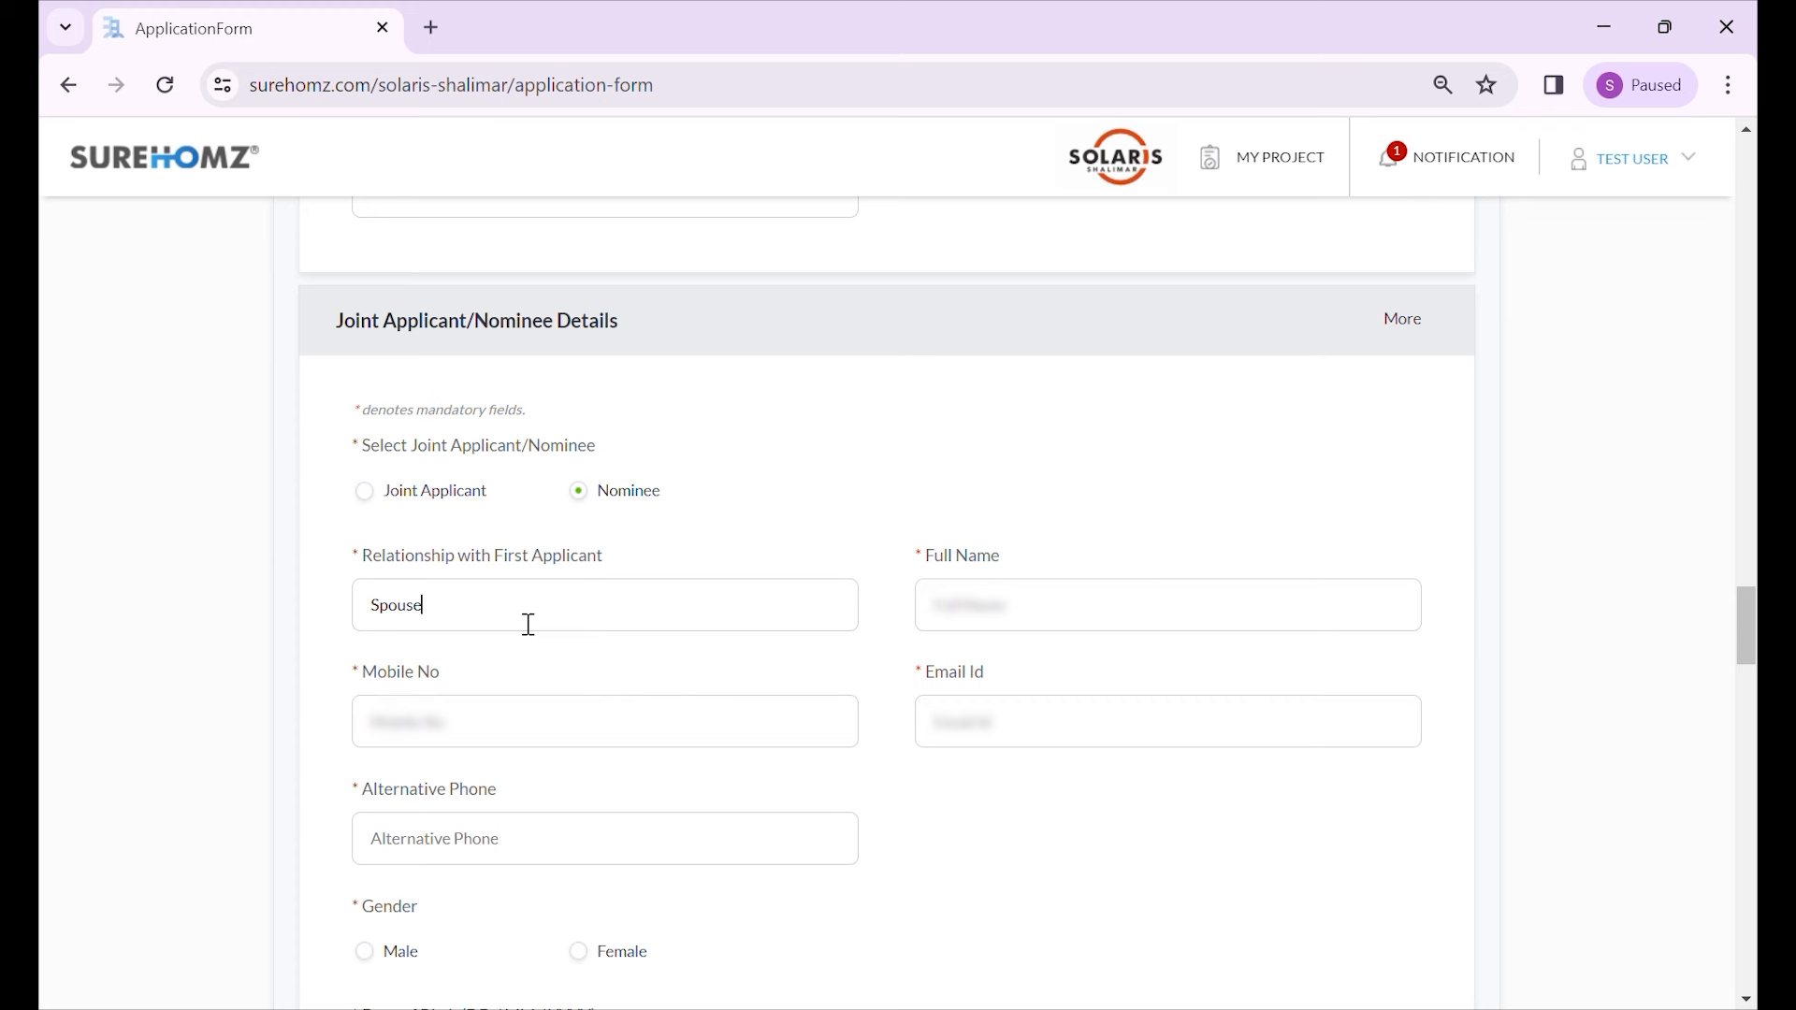
{"action": "left_click", "coordinate": [1104, 606]}
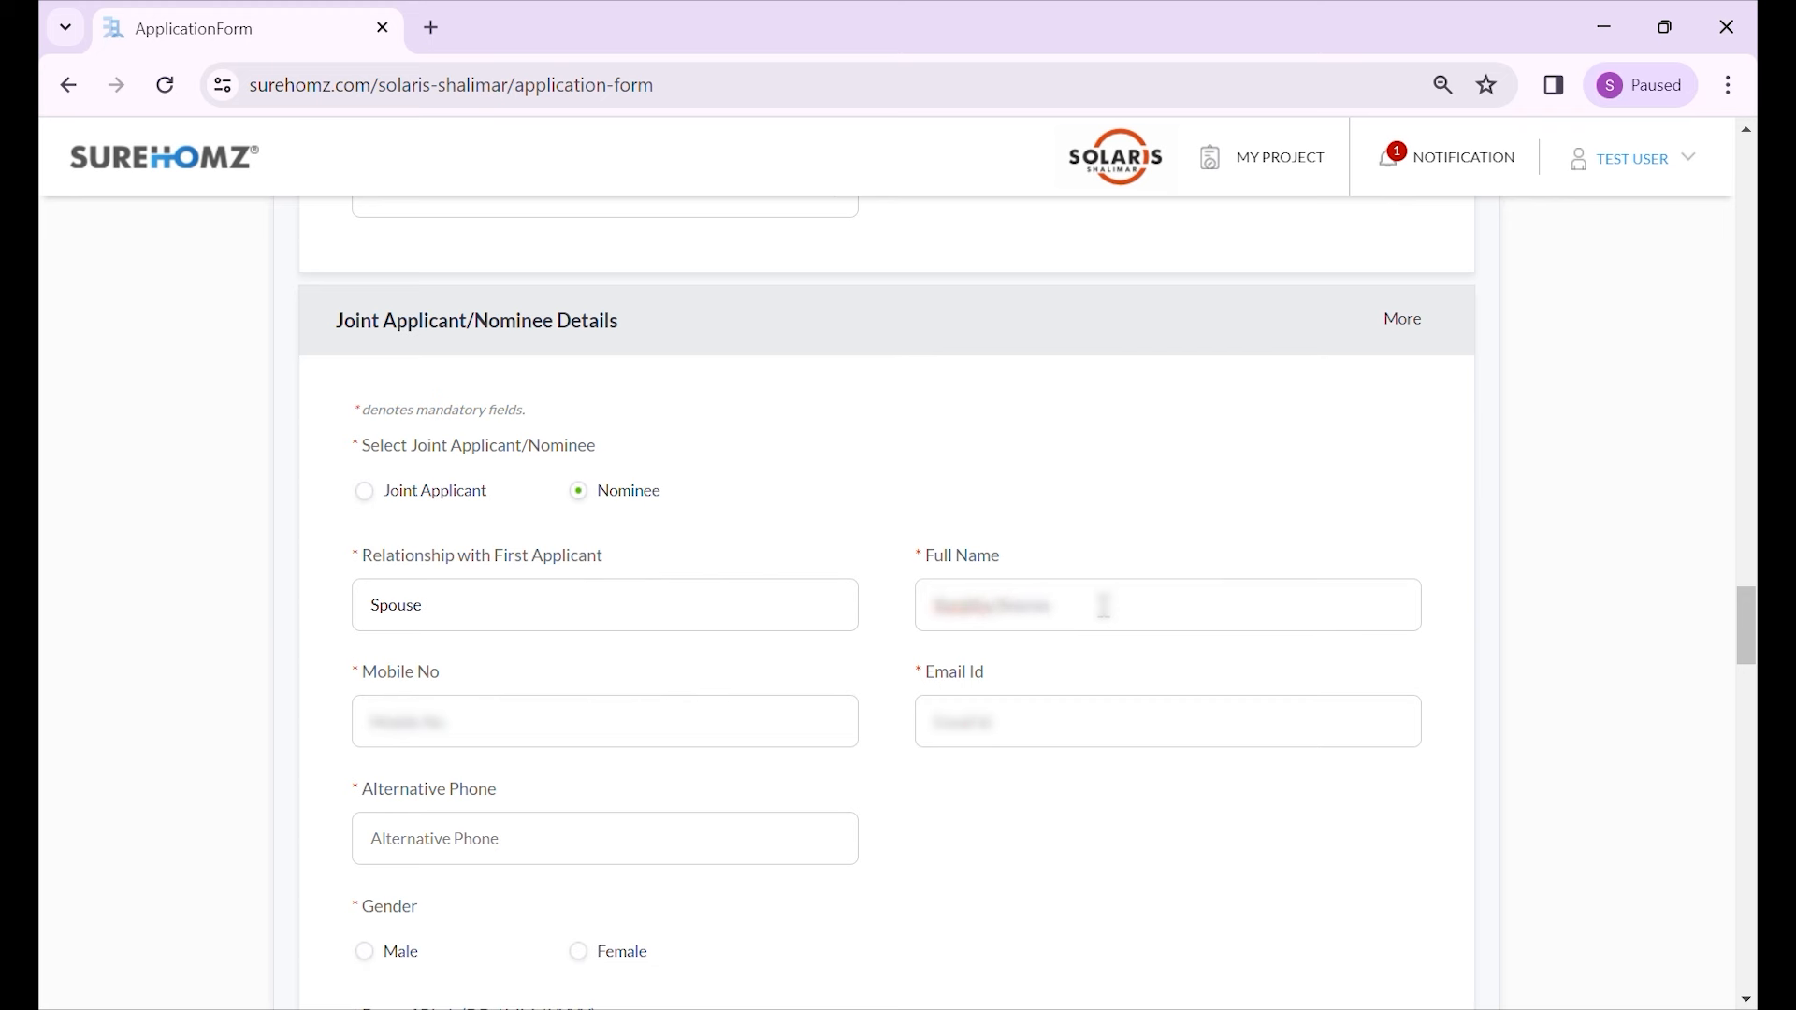
{"action": "left_click", "coordinate": [647, 716]}
{"action": "type", "text": "+9104500000"}
{"action": "left_click", "coordinate": [1054, 746]}
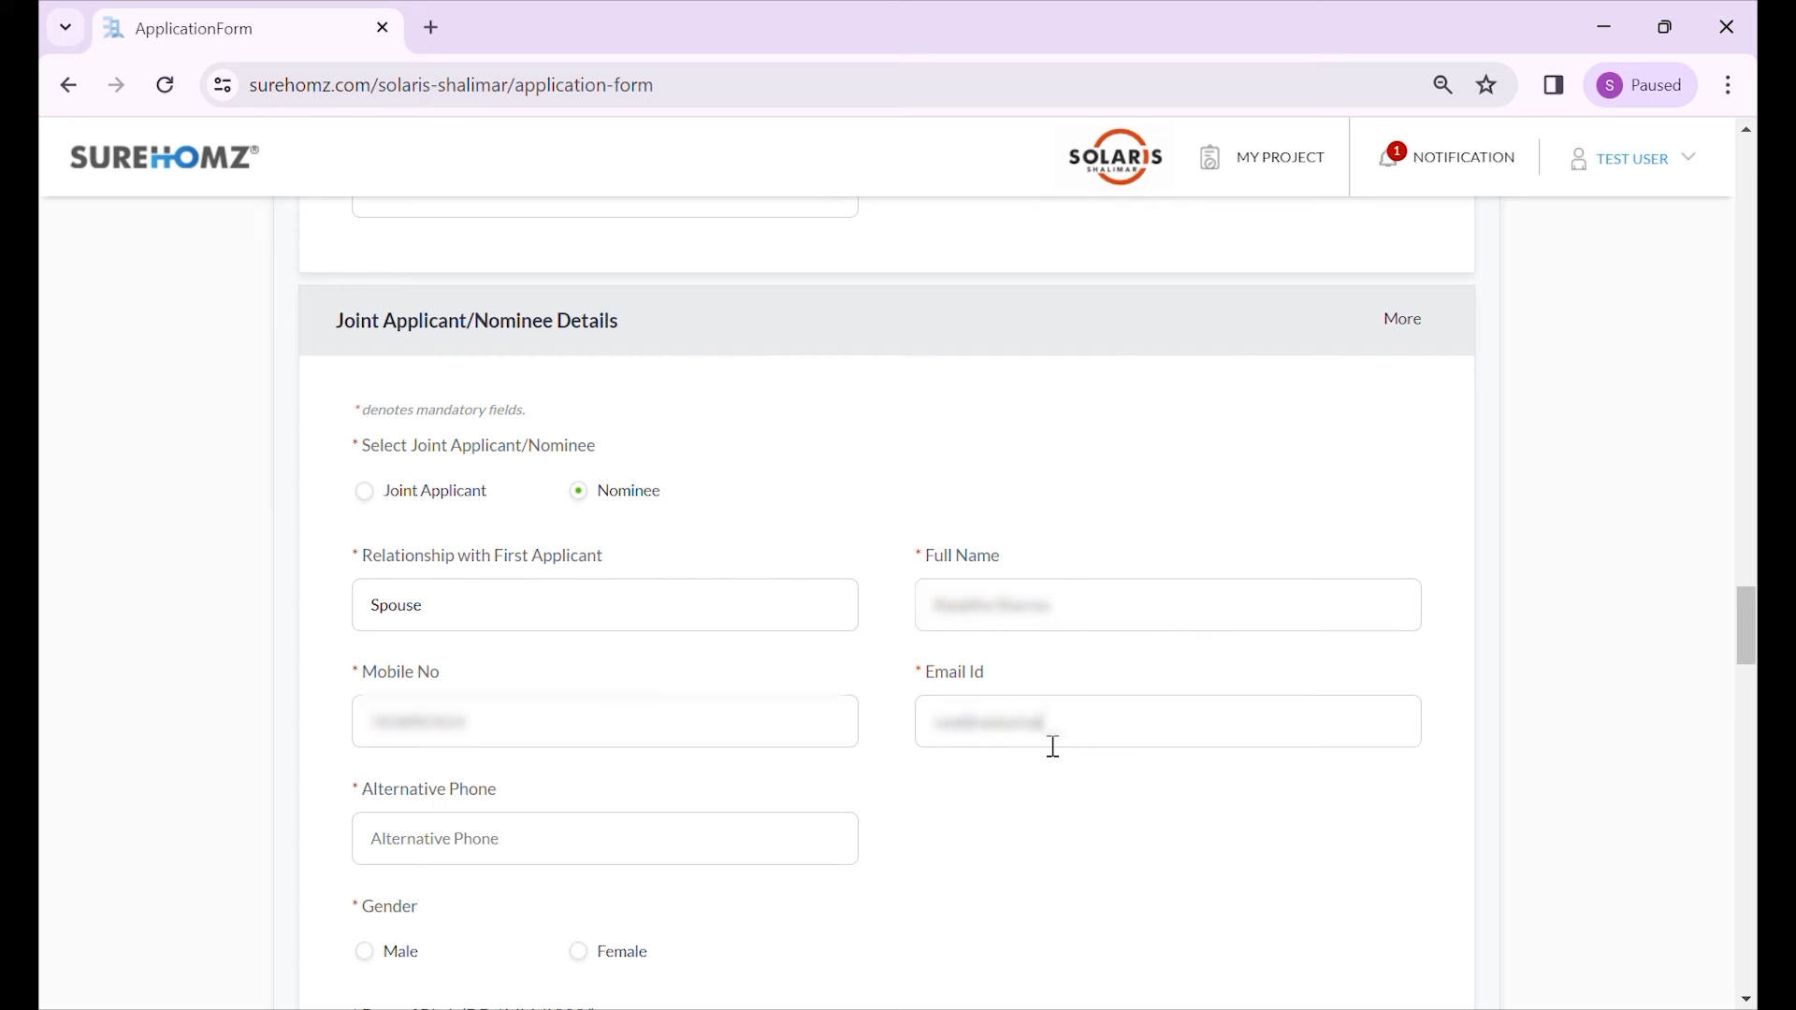
{"action": "scroll", "coordinate": [936, 729], "scroll_direction": "down", "scroll_amount": 1}
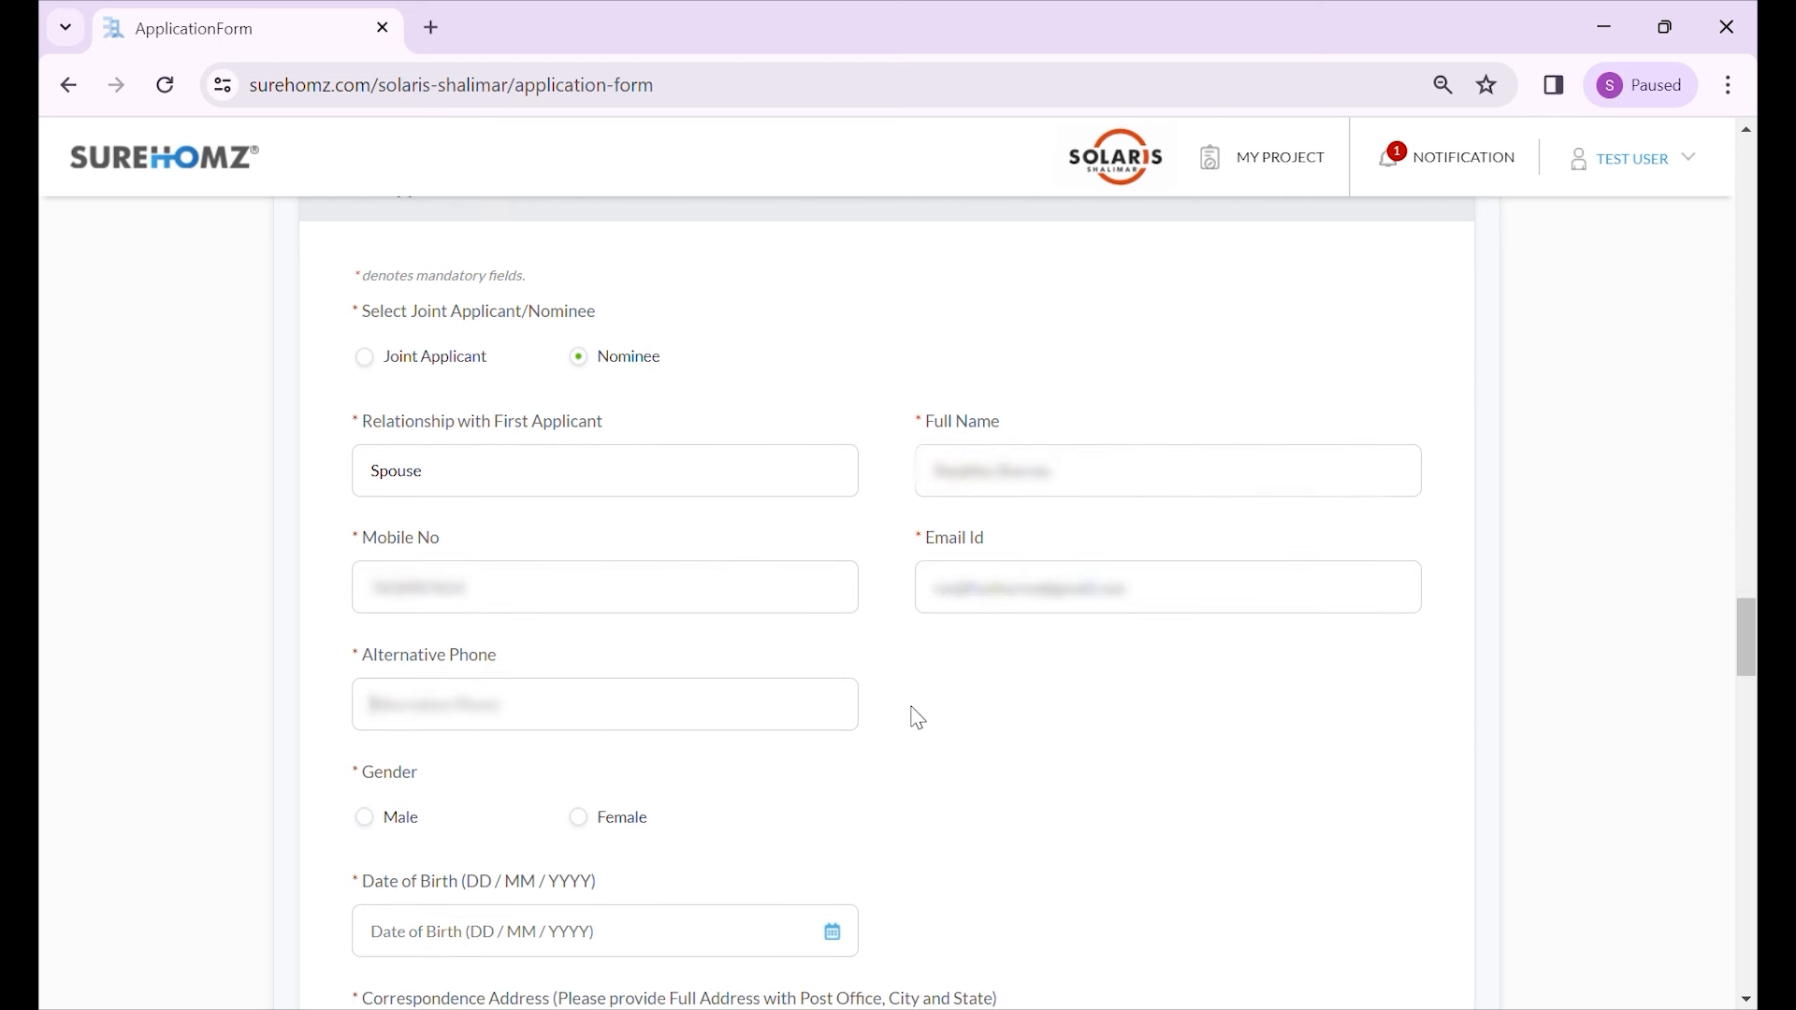
{"action": "type", "text": "9876543210"}
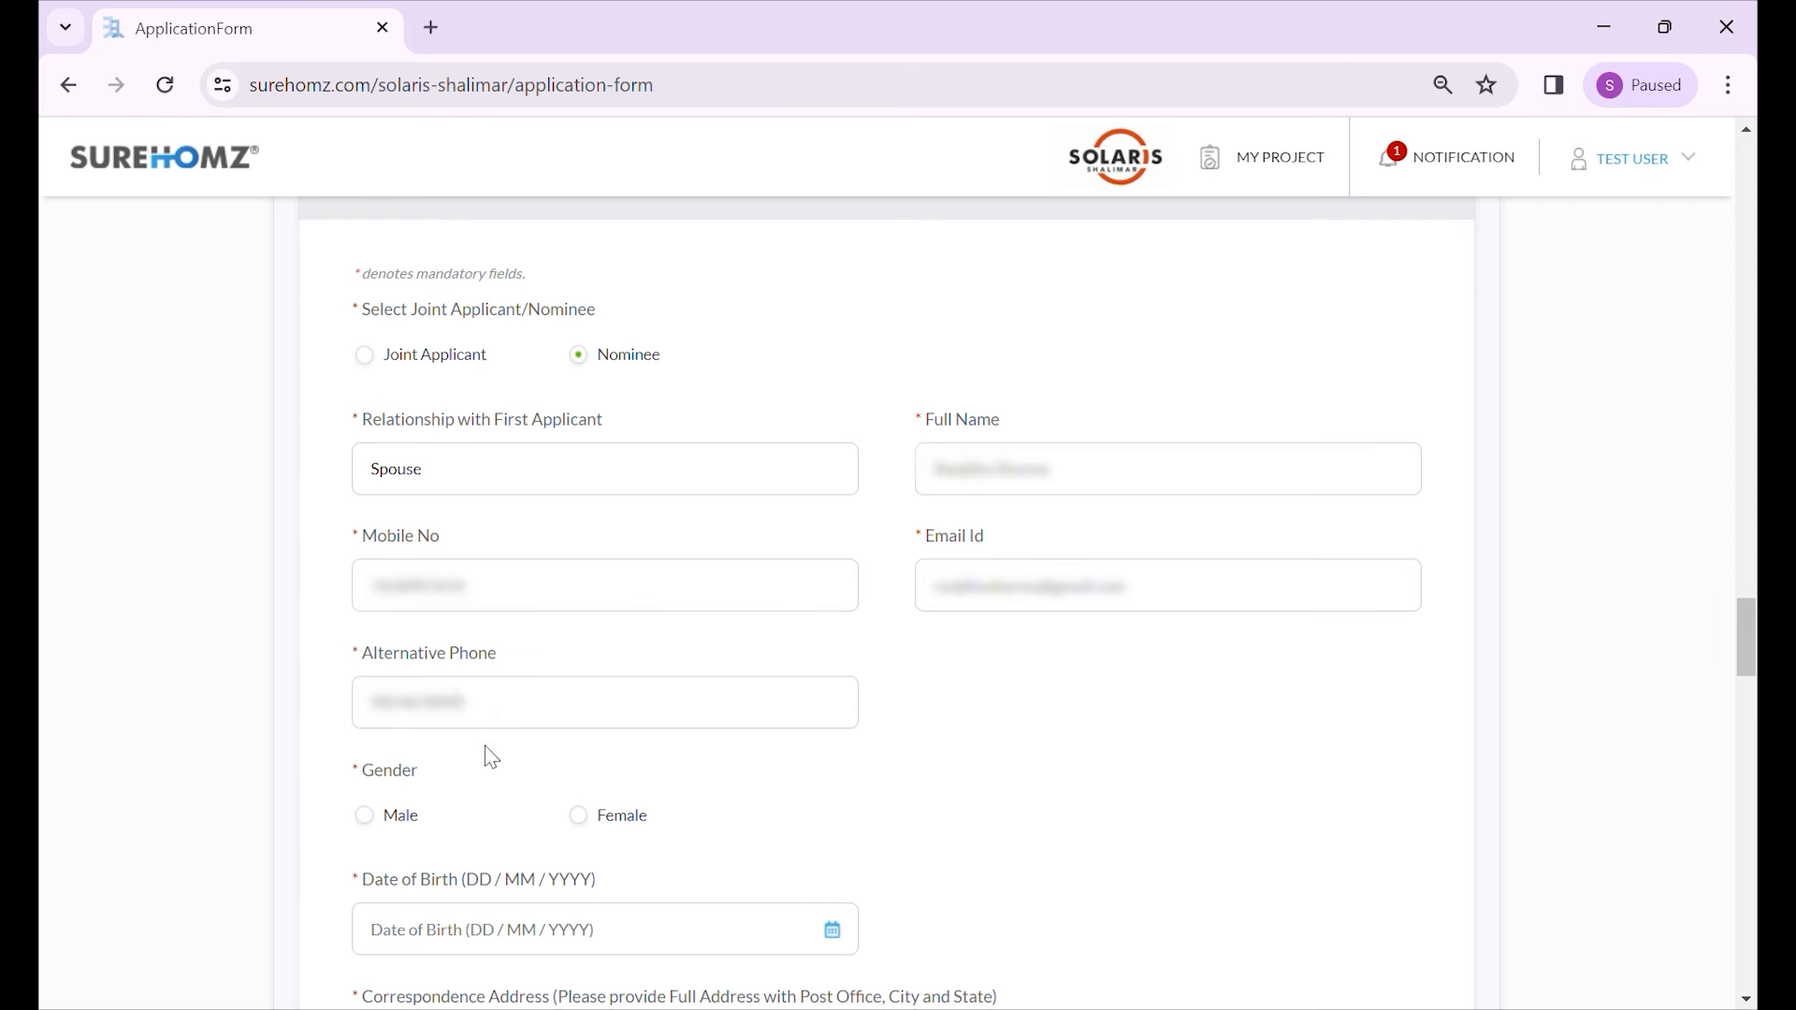
{"action": "scroll", "coordinate": [487, 748], "scroll_direction": "down", "scroll_amount": 1}
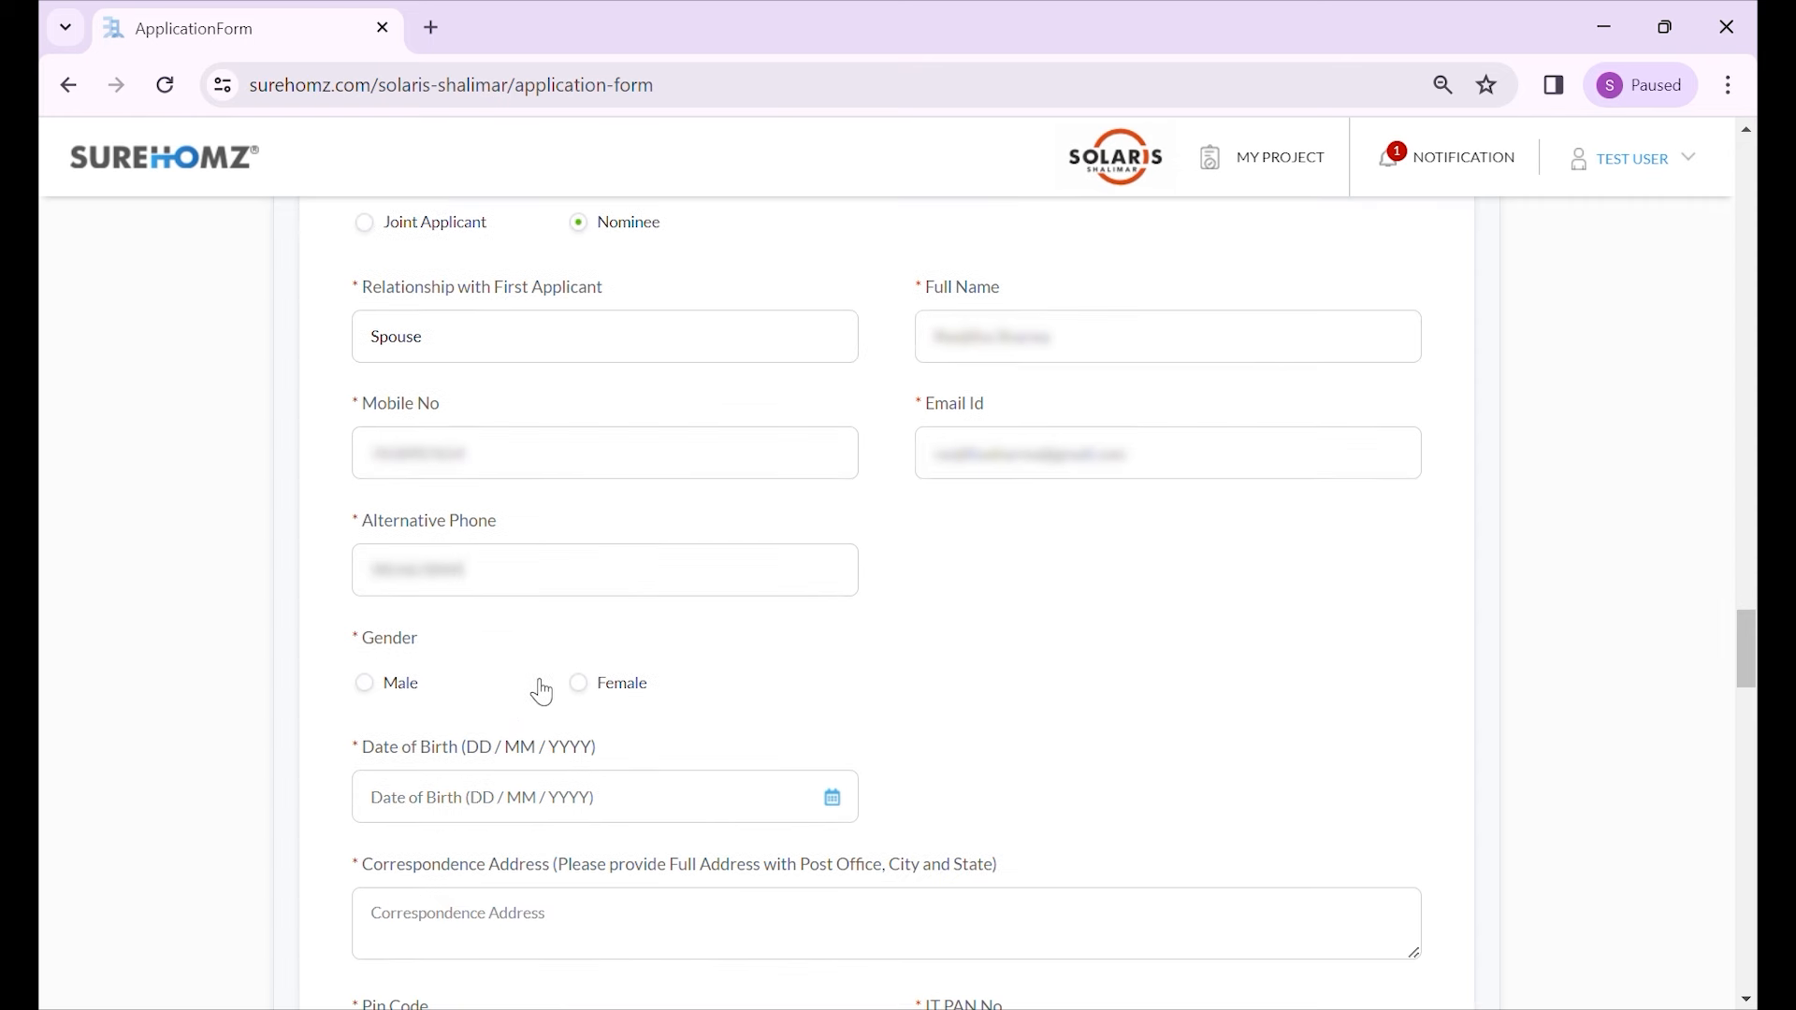
{"action": "left_click", "coordinate": [778, 800]}
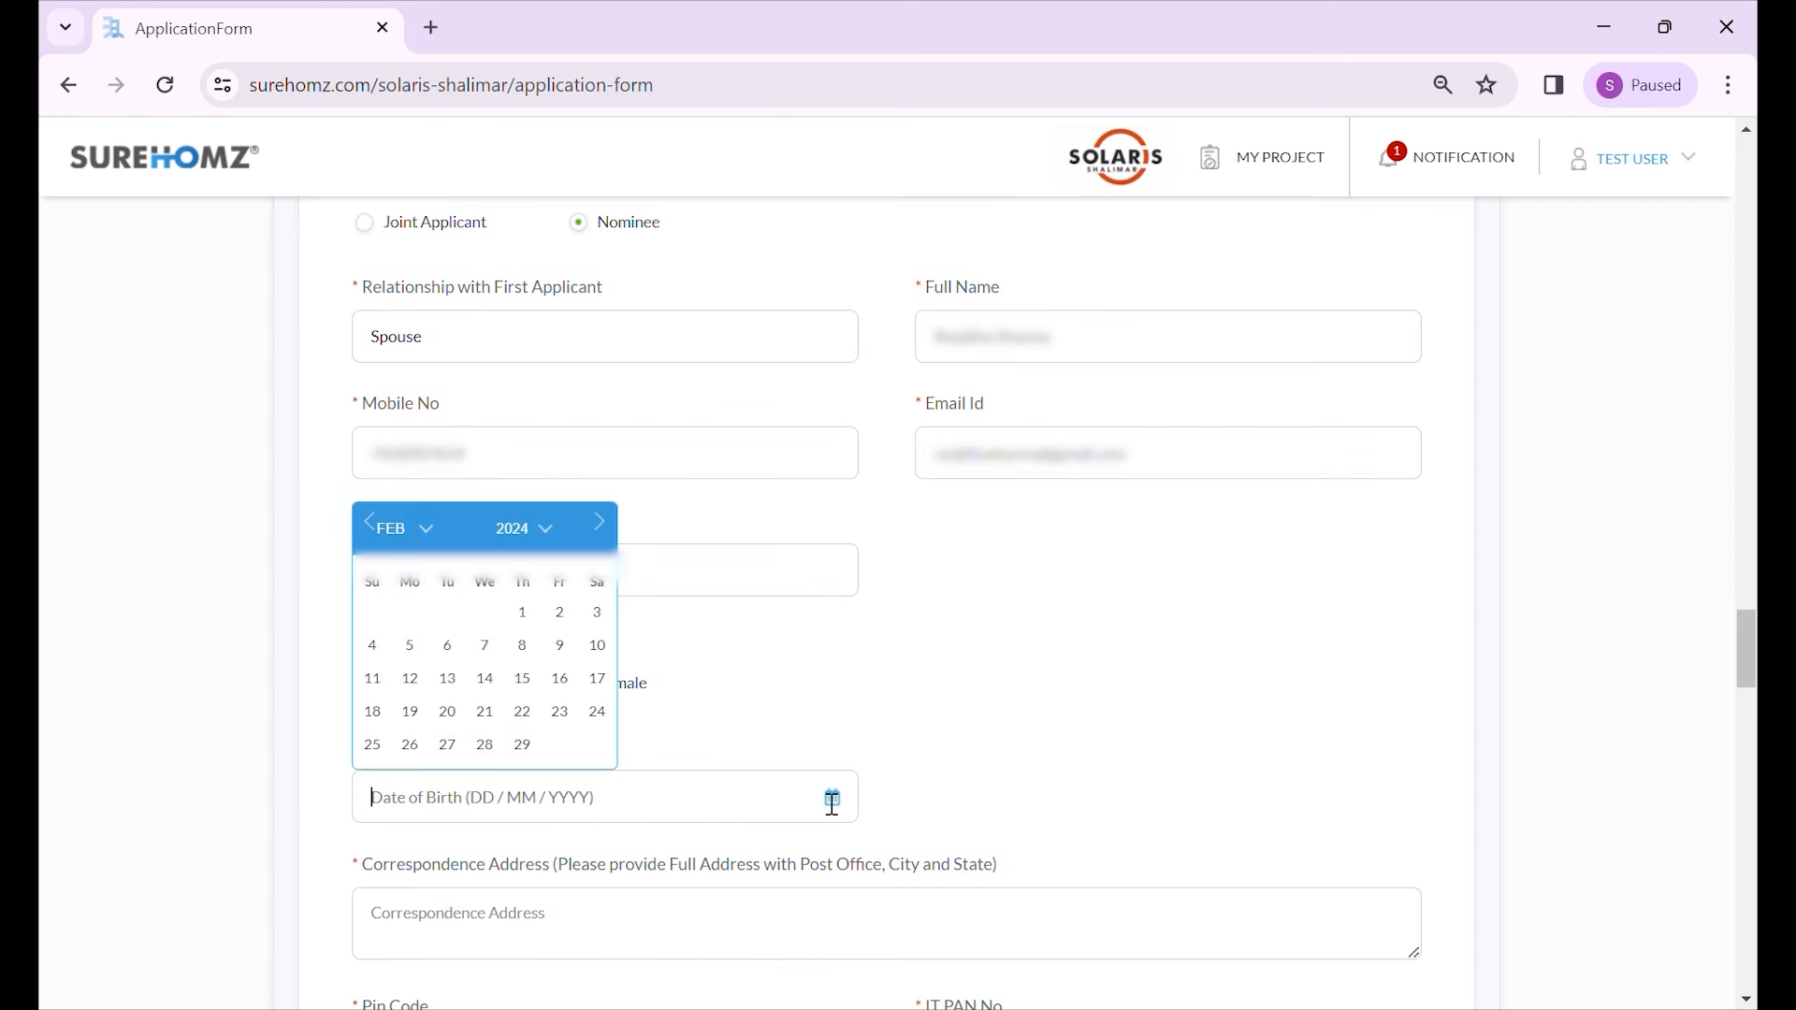
{"action": "left_click", "coordinate": [515, 784]}
{"action": "left_click", "coordinate": [500, 622]}
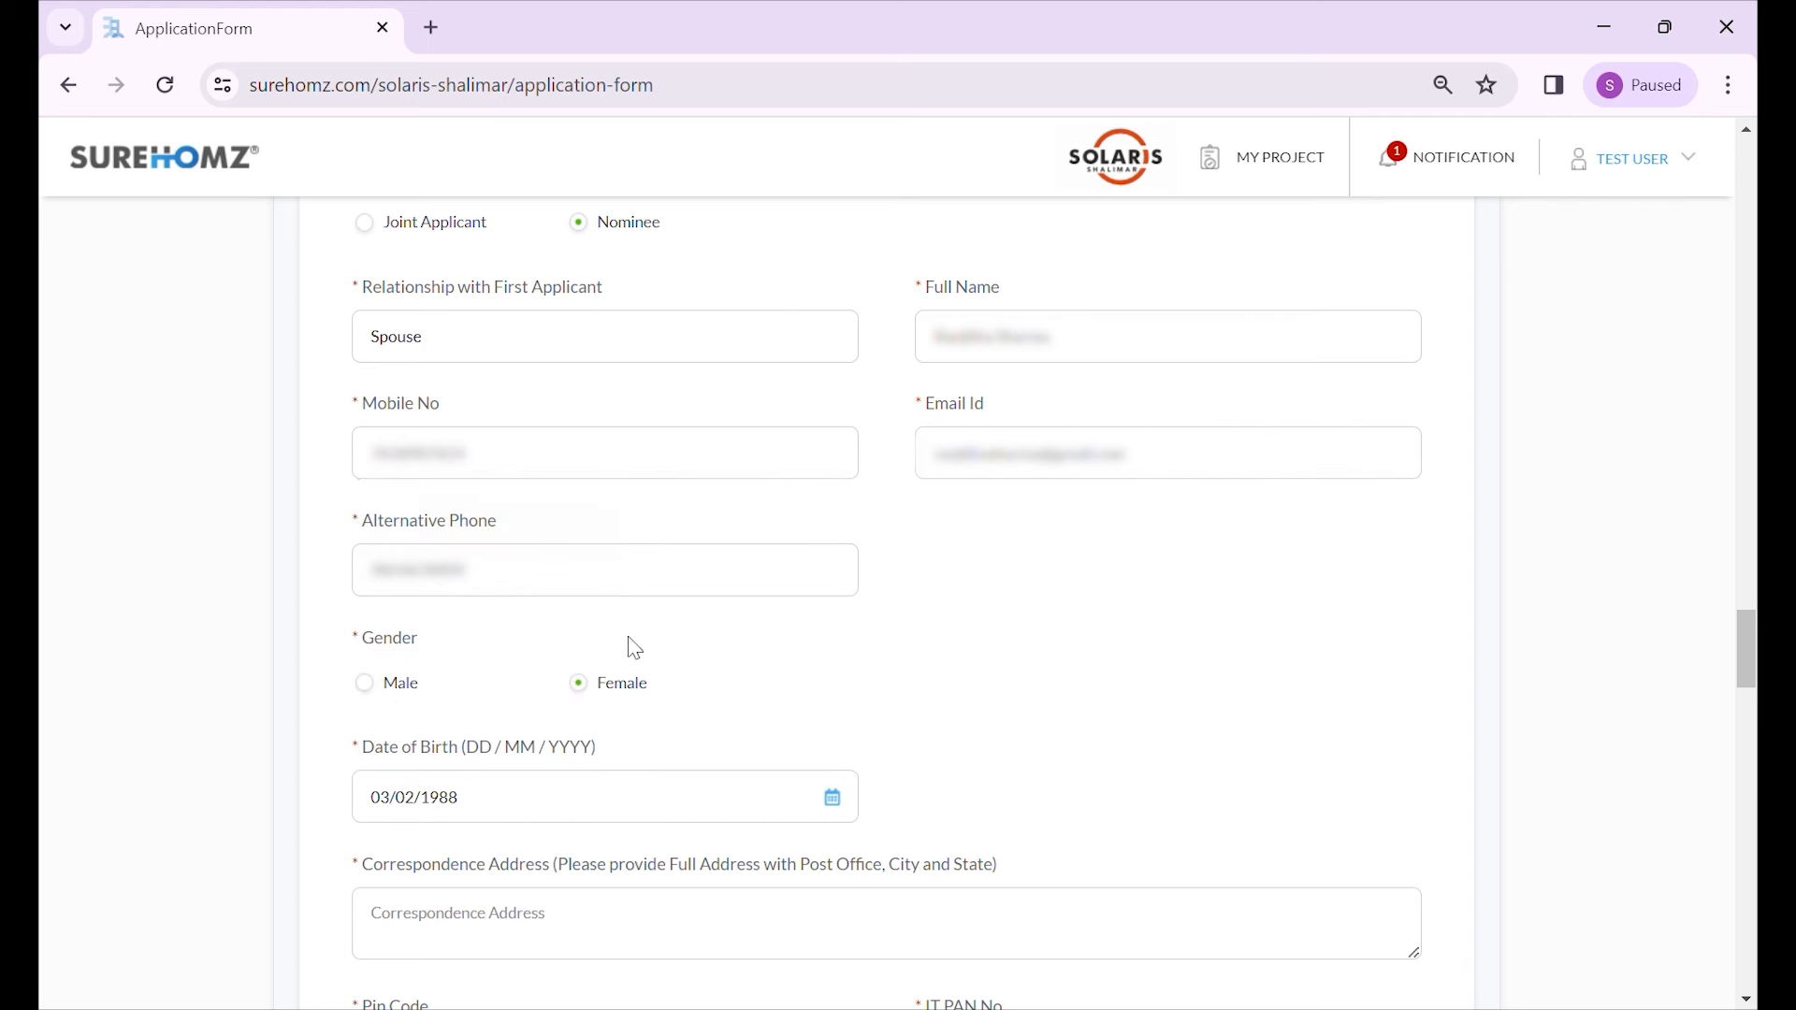
{"action": "scroll", "coordinate": [823, 738], "scroll_direction": "down", "scroll_amount": 3}
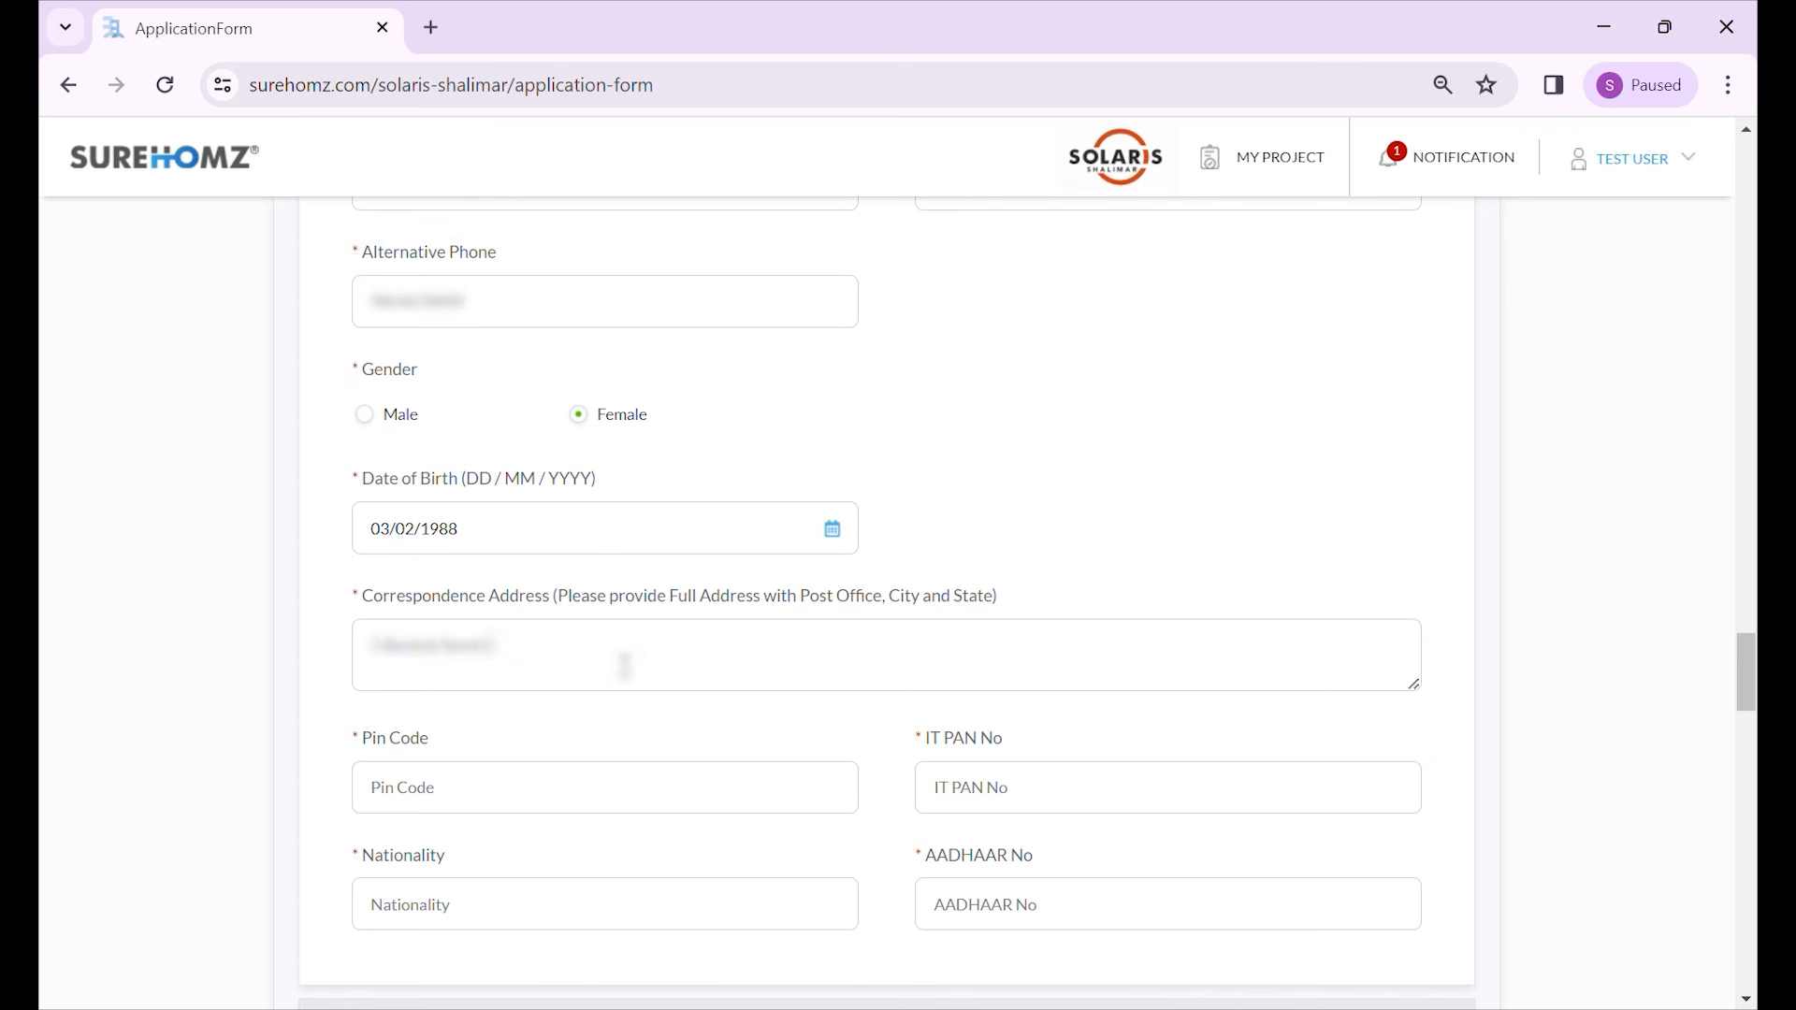
{"action": "type", "text": "Kolkata"}
{"action": "key", "text": "Left"}
{"action": "key", "text": "Left"}
{"action": "key", "text": "Left"}
{"action": "key", "text": "Left"}
{"action": "key", "text": "Left"}
{"action": "key", "text": "Left"}
{"action": "key", "text": "Left"}
{"action": "type", "text": "PO,"}
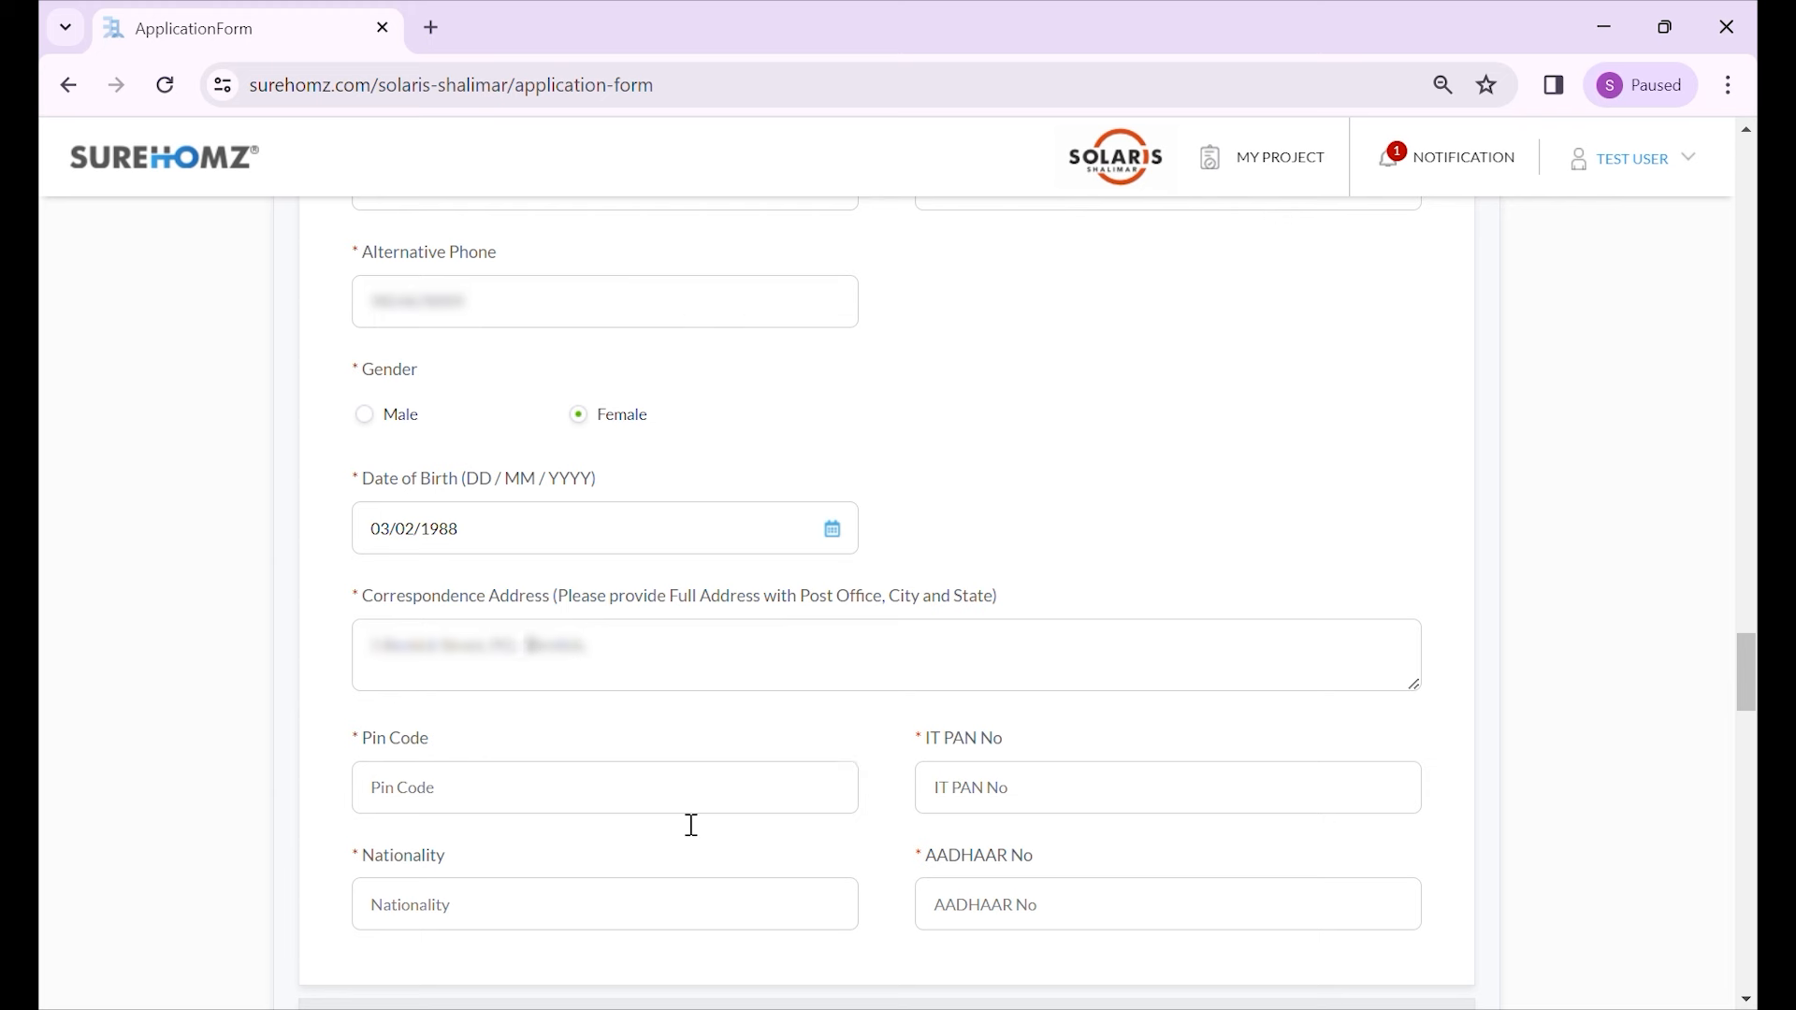
{"action": "left_click", "coordinate": [687, 651]}
{"action": "type", "text": ", olkata, WBt Bengal"}
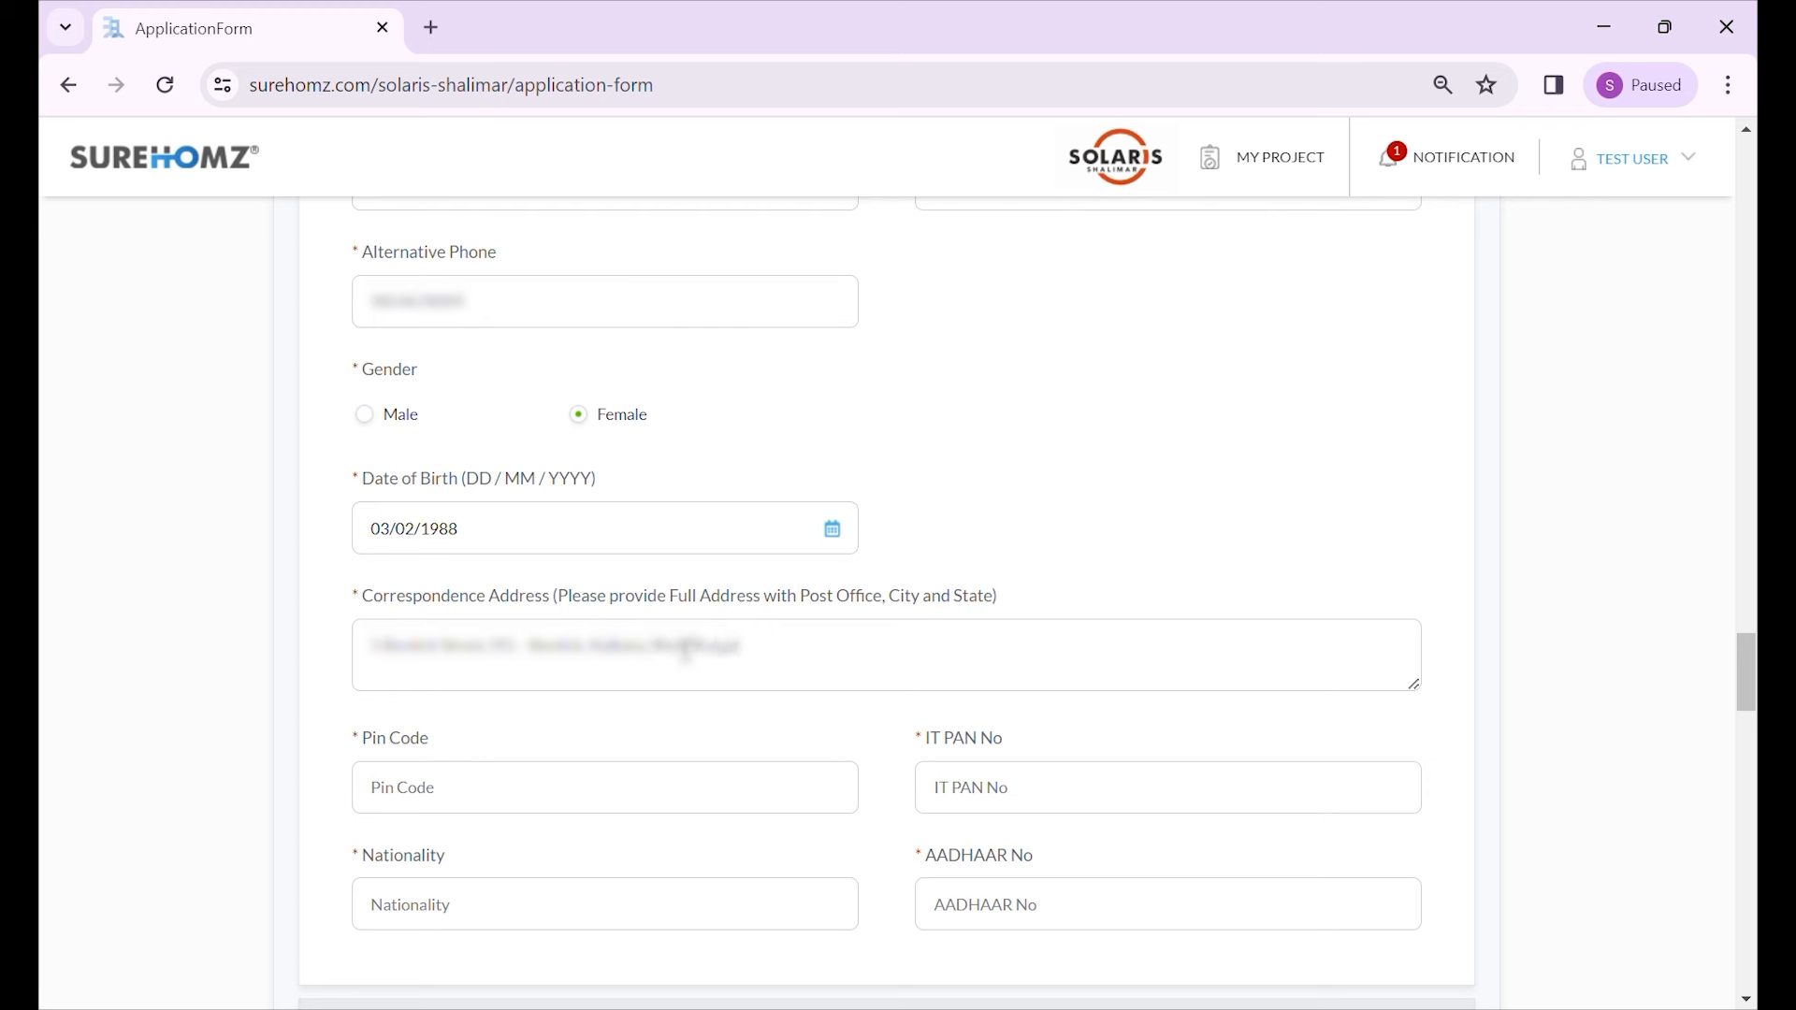
{"action": "type", "text": "700045"}
- Enter the nominee's PAN number, Indian nationality and Aadhaar number
{"action": "scroll", "coordinate": [412, 702], "scroll_direction": "down", "scroll_amount": 3}
{"action": "left_click", "coordinate": [1001, 521]}
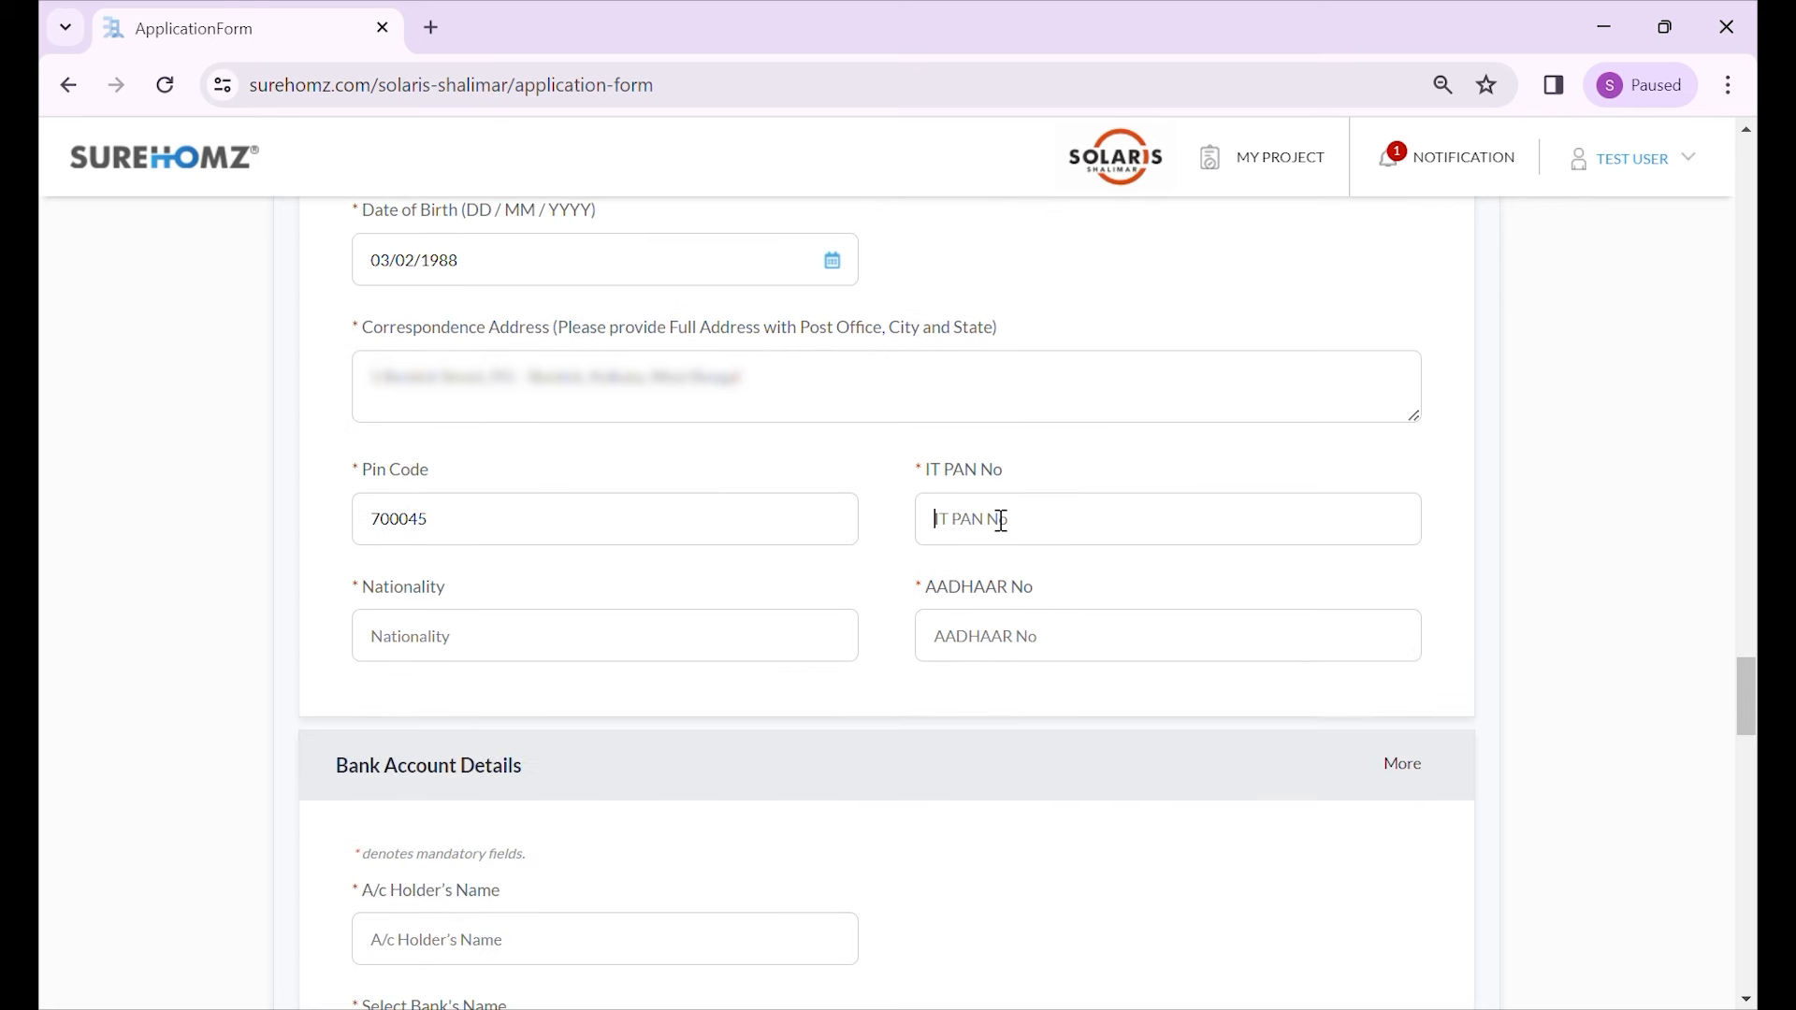
{"action": "type", "text": "a"}
{"action": "key", "text": "BackSpace"}
{"action": "type", "text": "GHHH"}
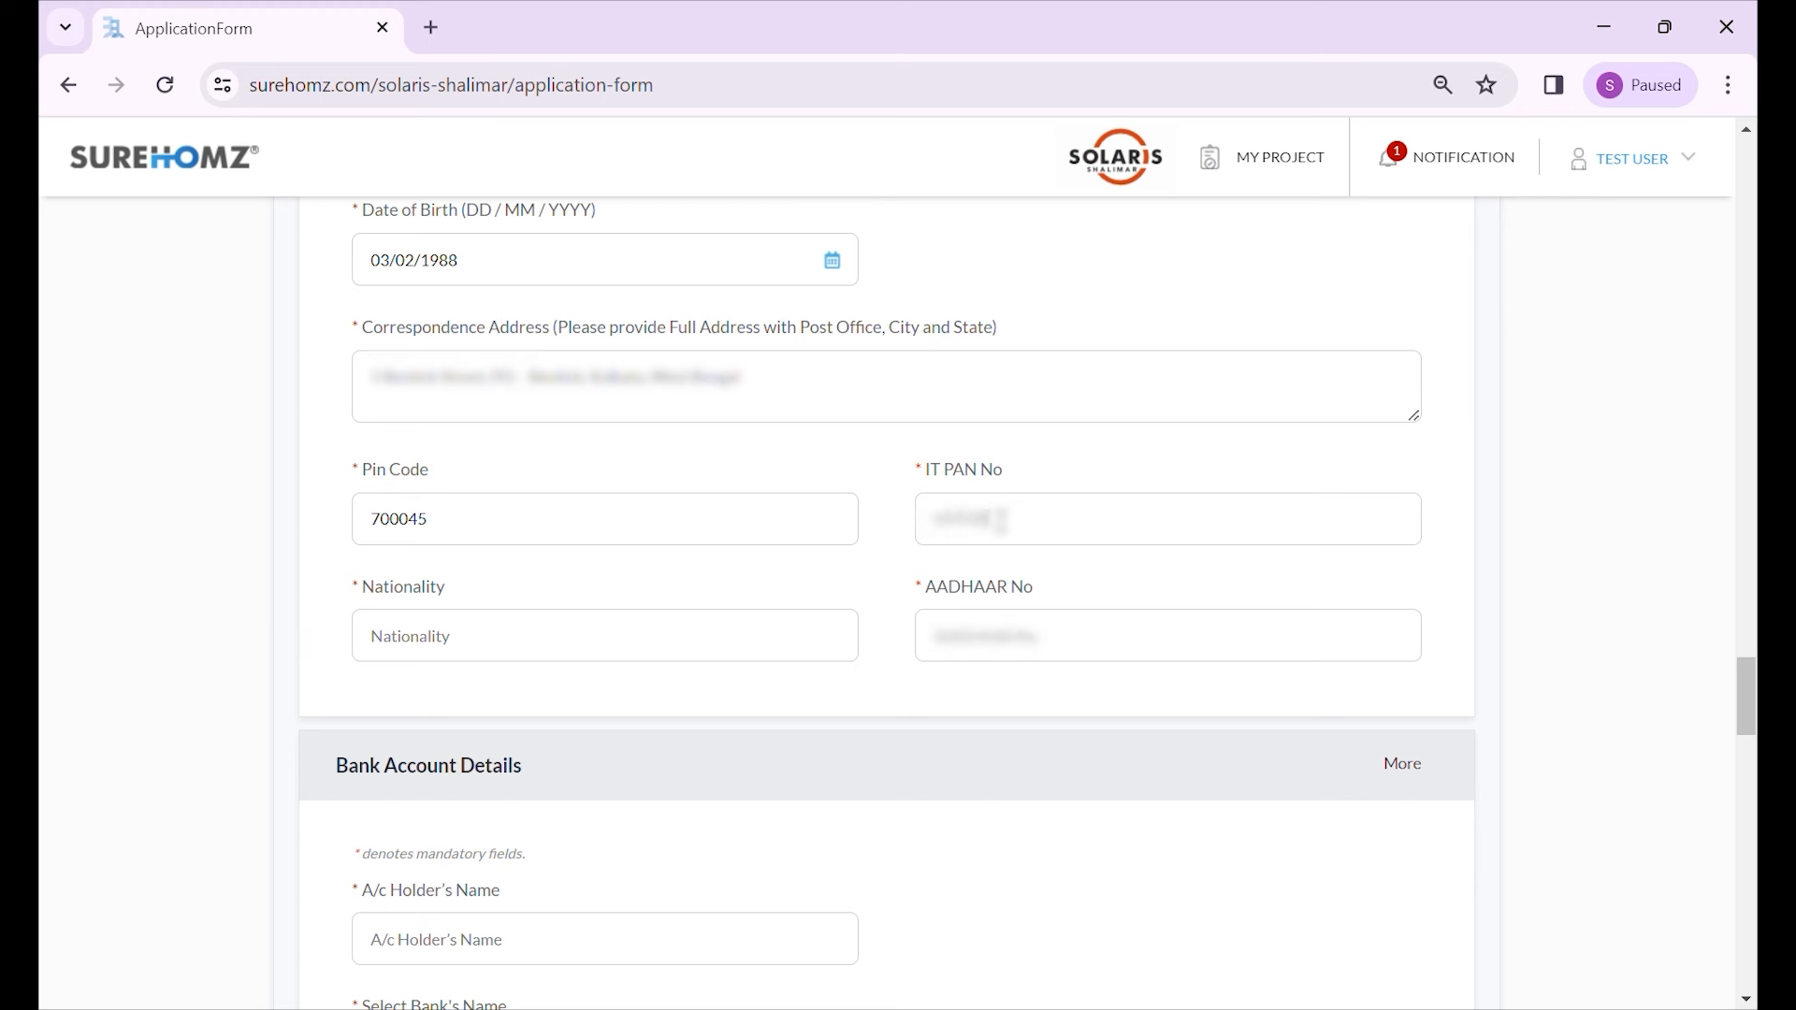
{"action": "type", "text": "5123"}
{"action": "left_click", "coordinate": [461, 646]}
{"action": "type", "text": "Indian9876543"}
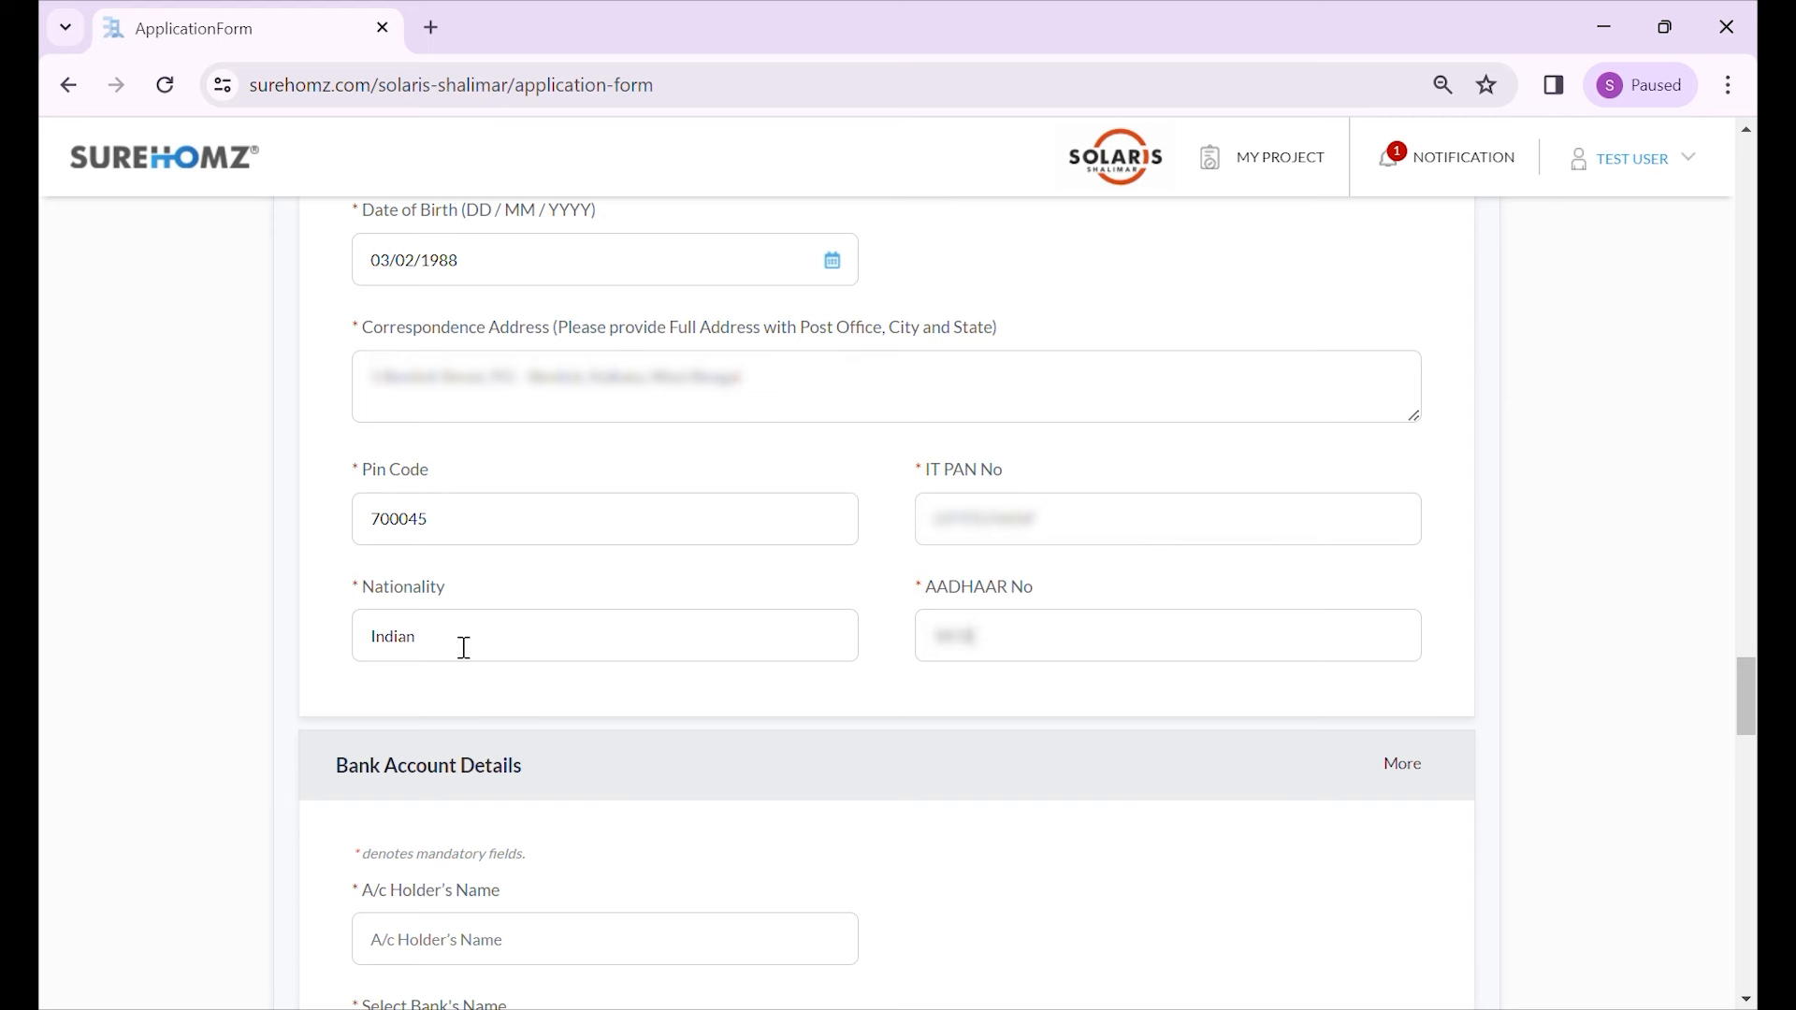
{"action": "type", "text": "21098"}
{"action": "scroll", "coordinate": [468, 648], "scroll_direction": "down", "scroll_amount": 1}
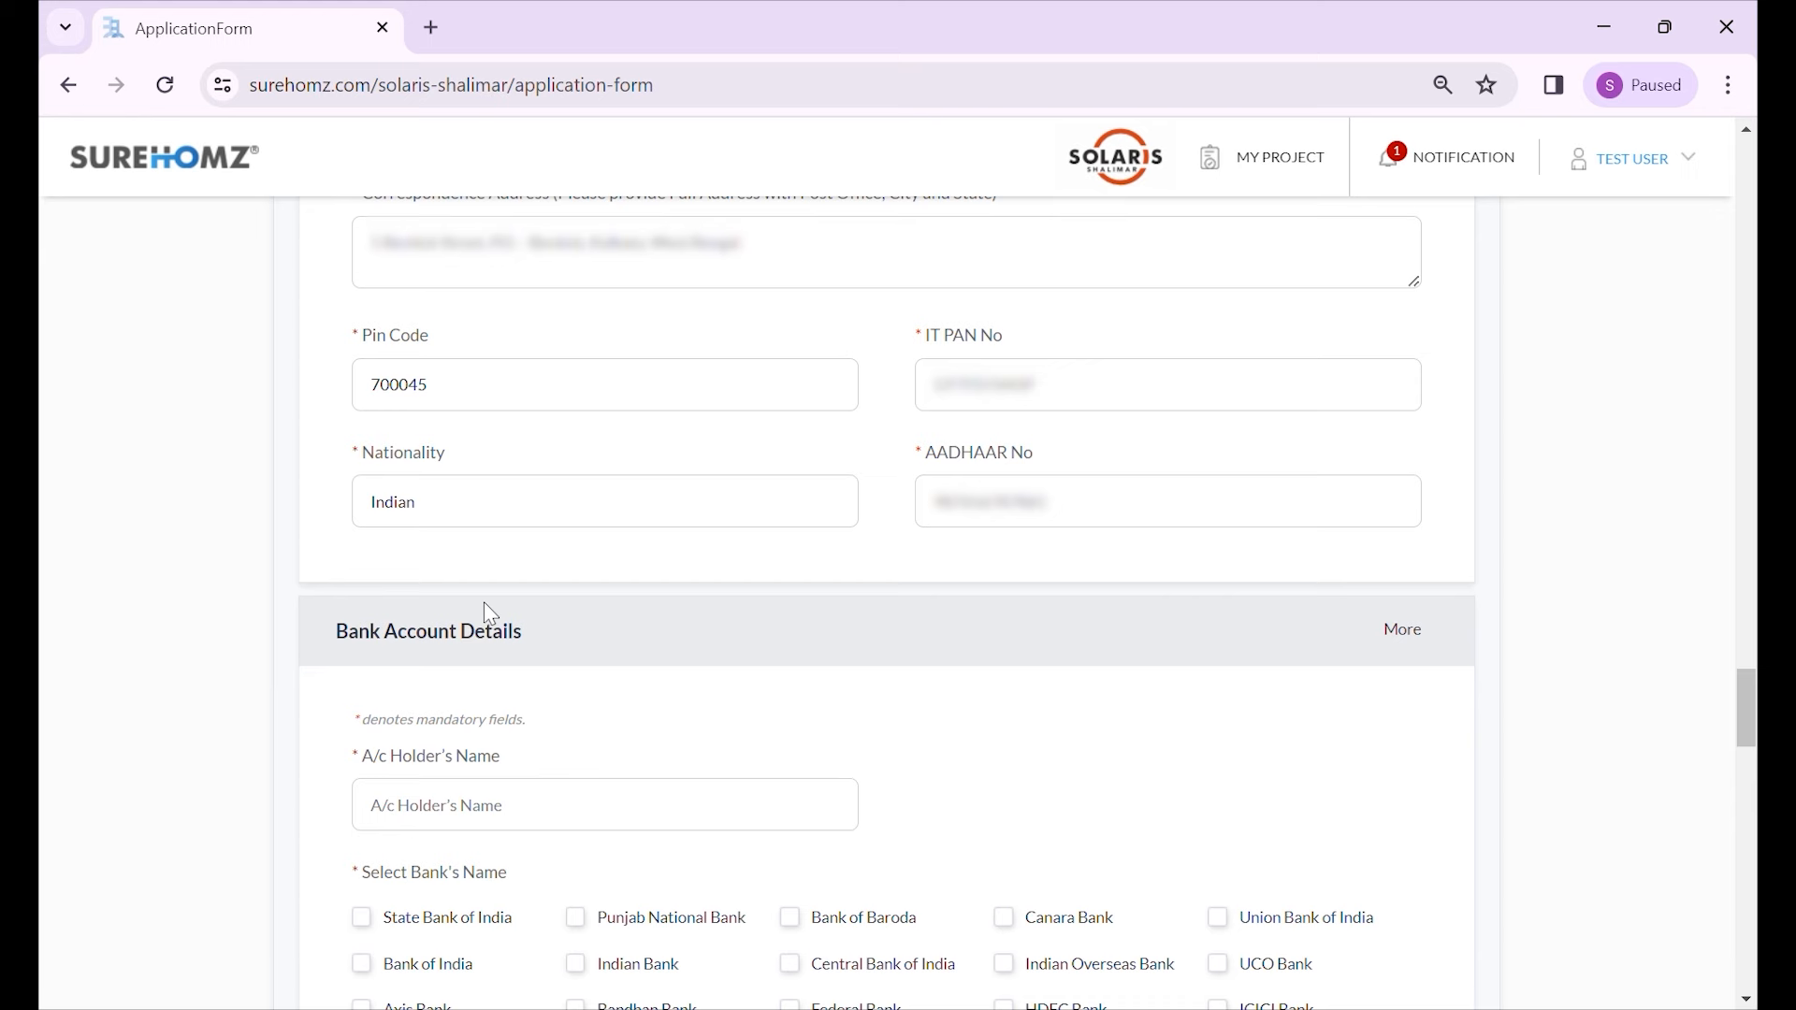
- Enter the account holder's name, choose State Bank of India, and set the account type to Savings Account
{"action": "scroll", "coordinate": [429, 545], "scroll_direction": "down", "scroll_amount": 1}
{"action": "scroll", "coordinate": [379, 517], "scroll_direction": "down", "scroll_amount": 1}
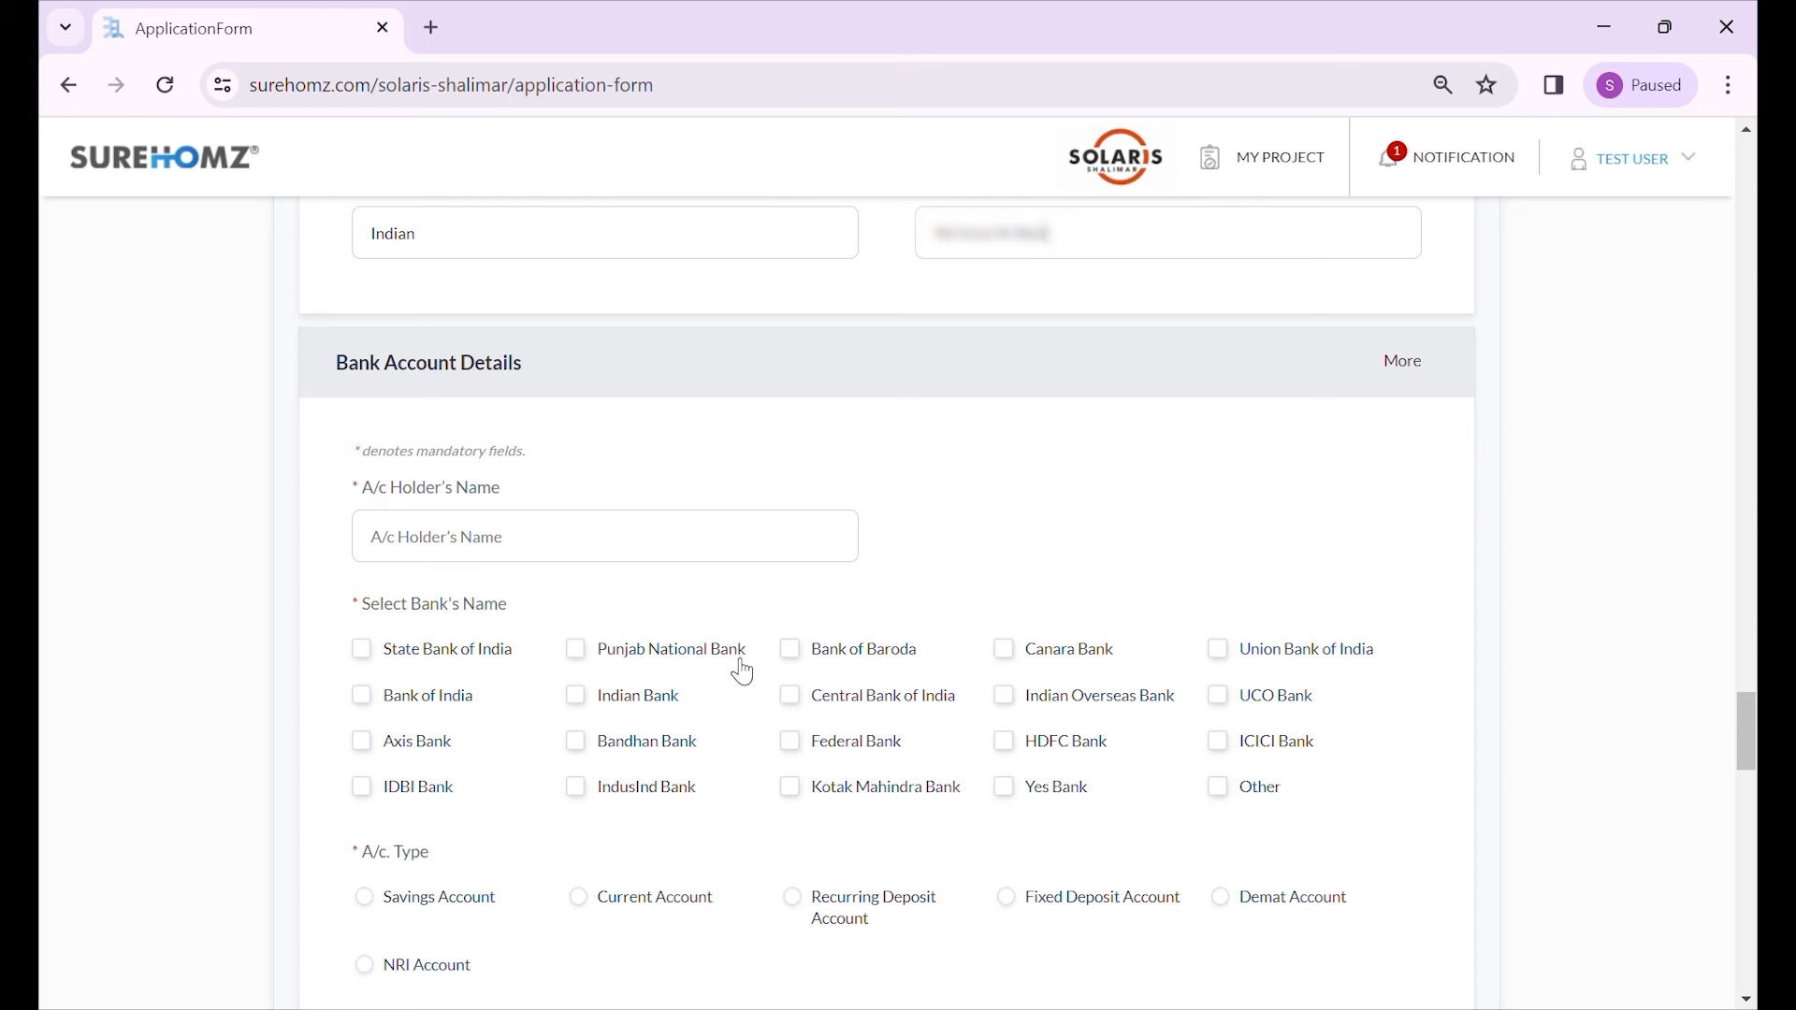
{"action": "scroll", "coordinate": [605, 648], "scroll_direction": "down", "scroll_amount": 1}
{"action": "scroll", "coordinate": [605, 648], "scroll_direction": "down", "scroll_amount": 1}
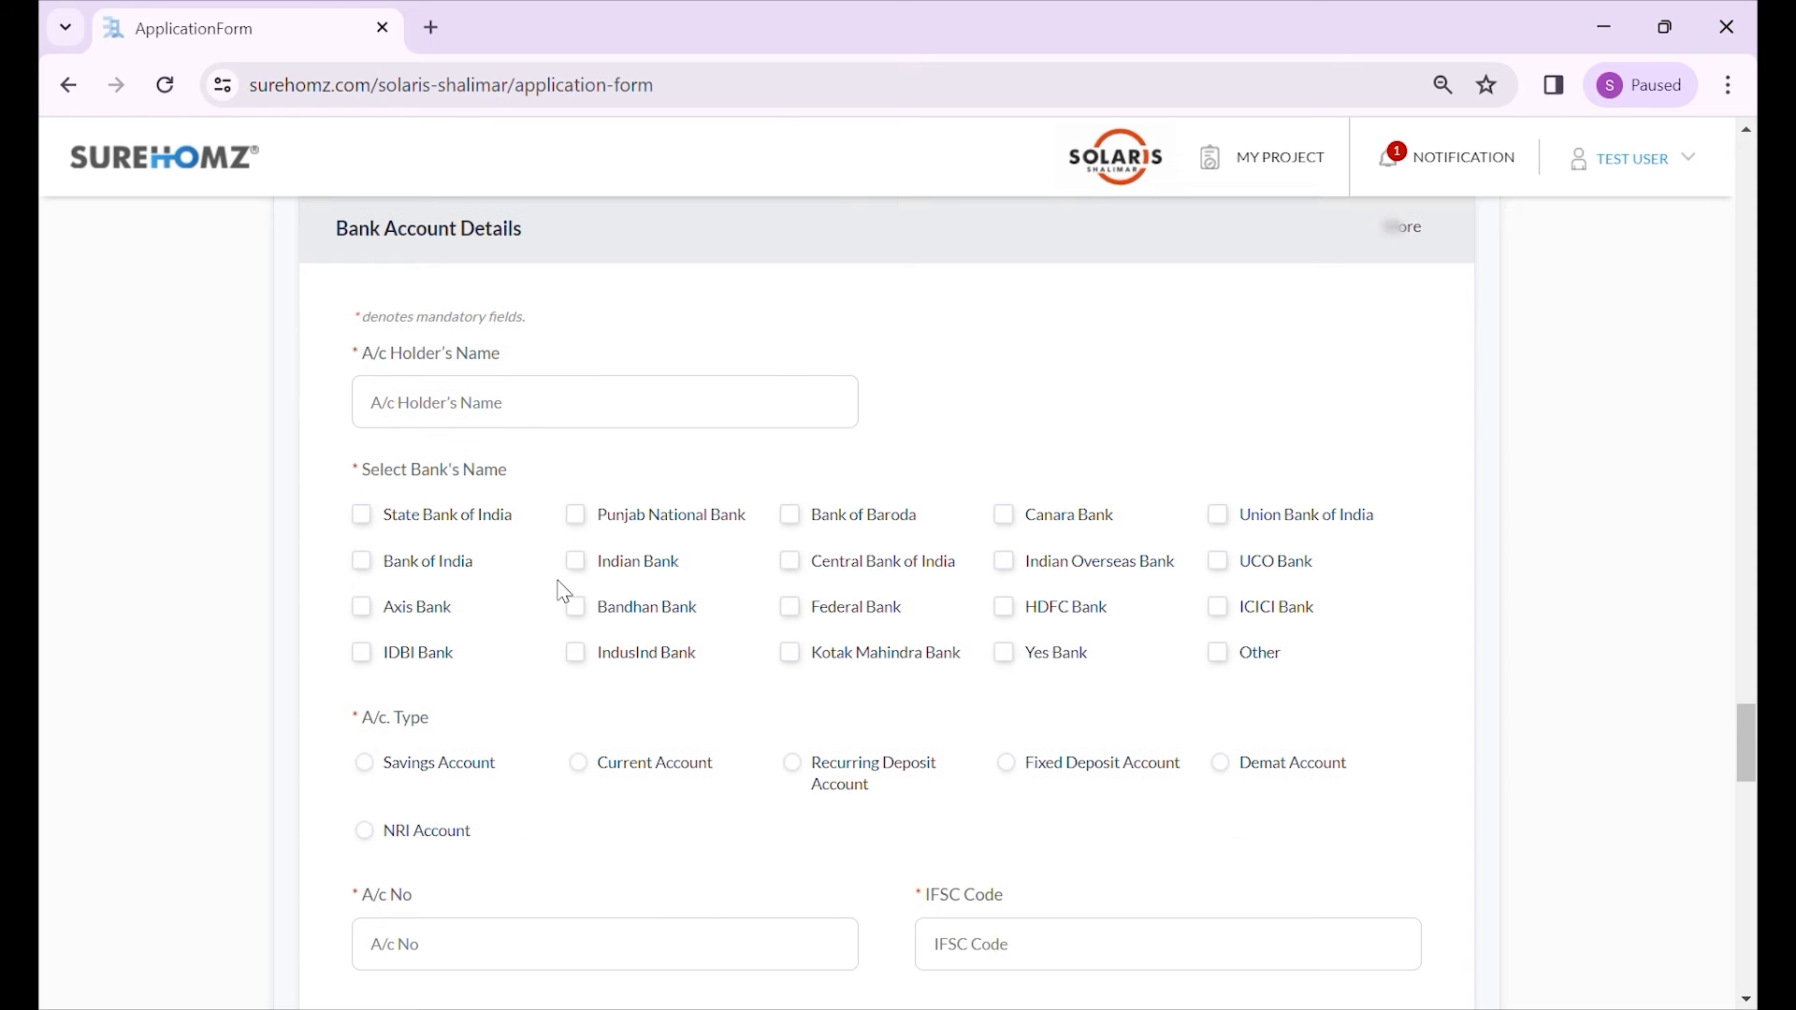
{"action": "left_click", "coordinate": [486, 403]}
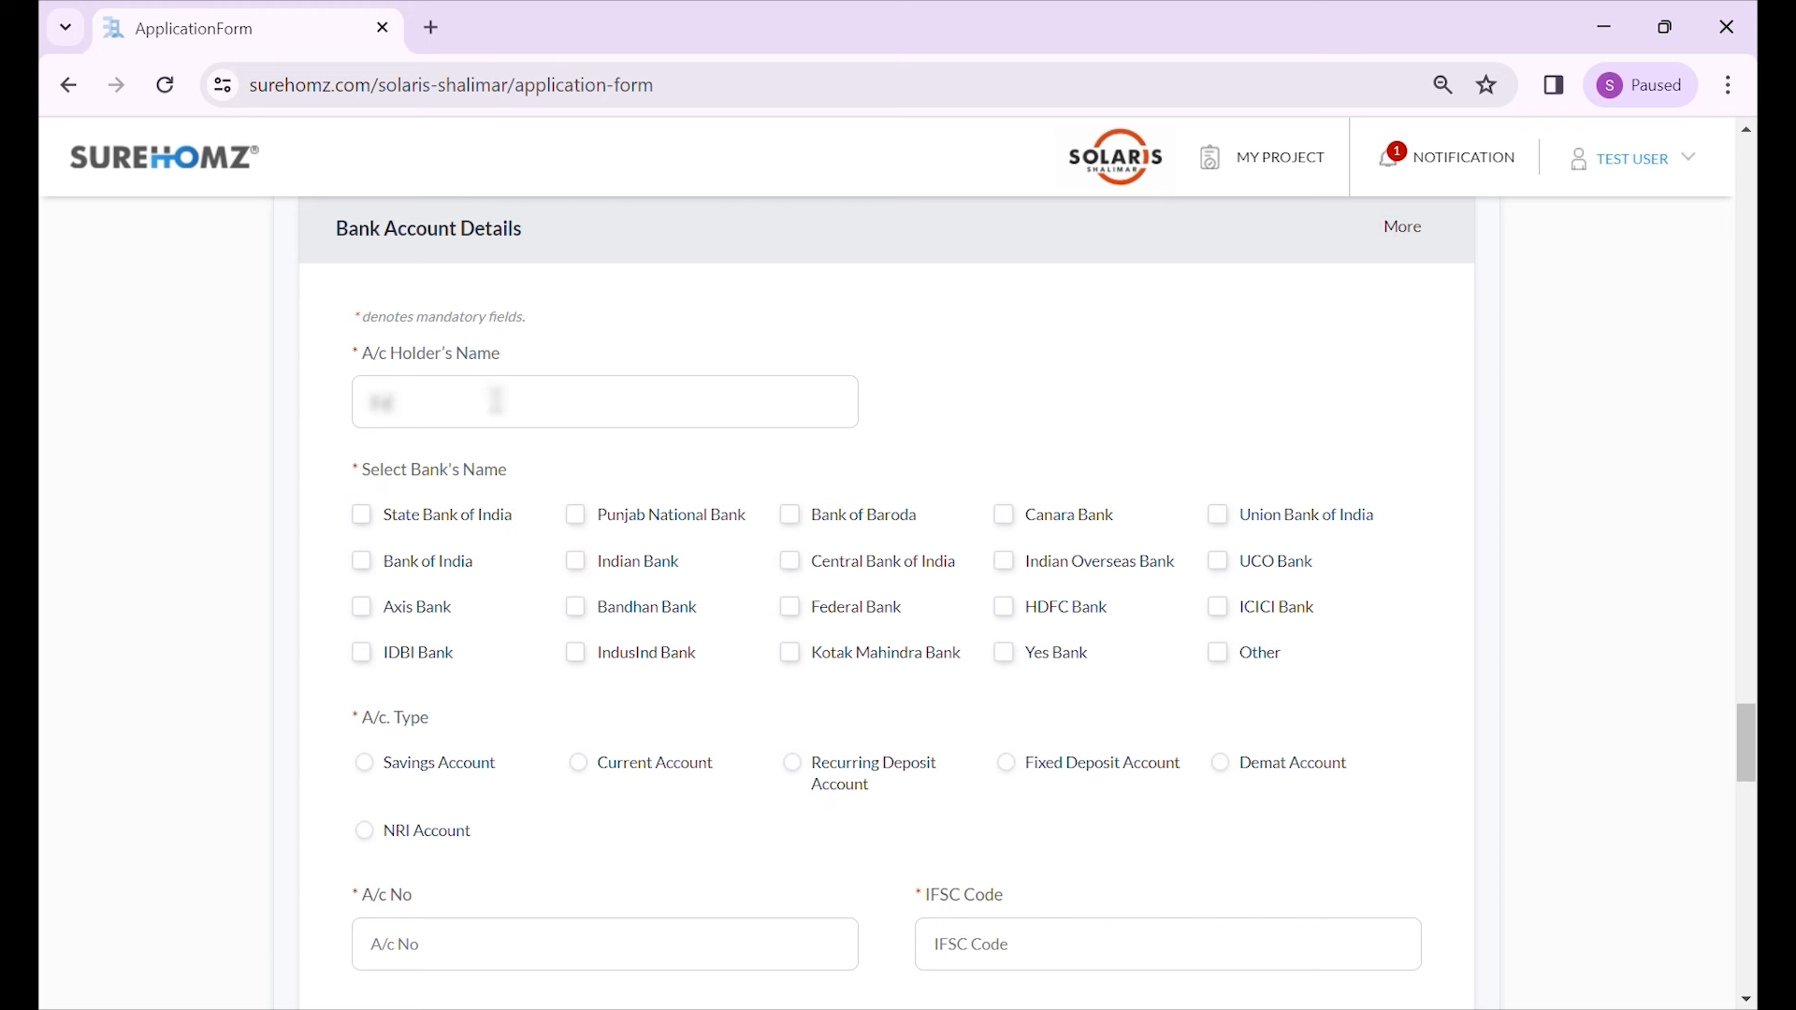
{"action": "left_click", "coordinate": [444, 520]}
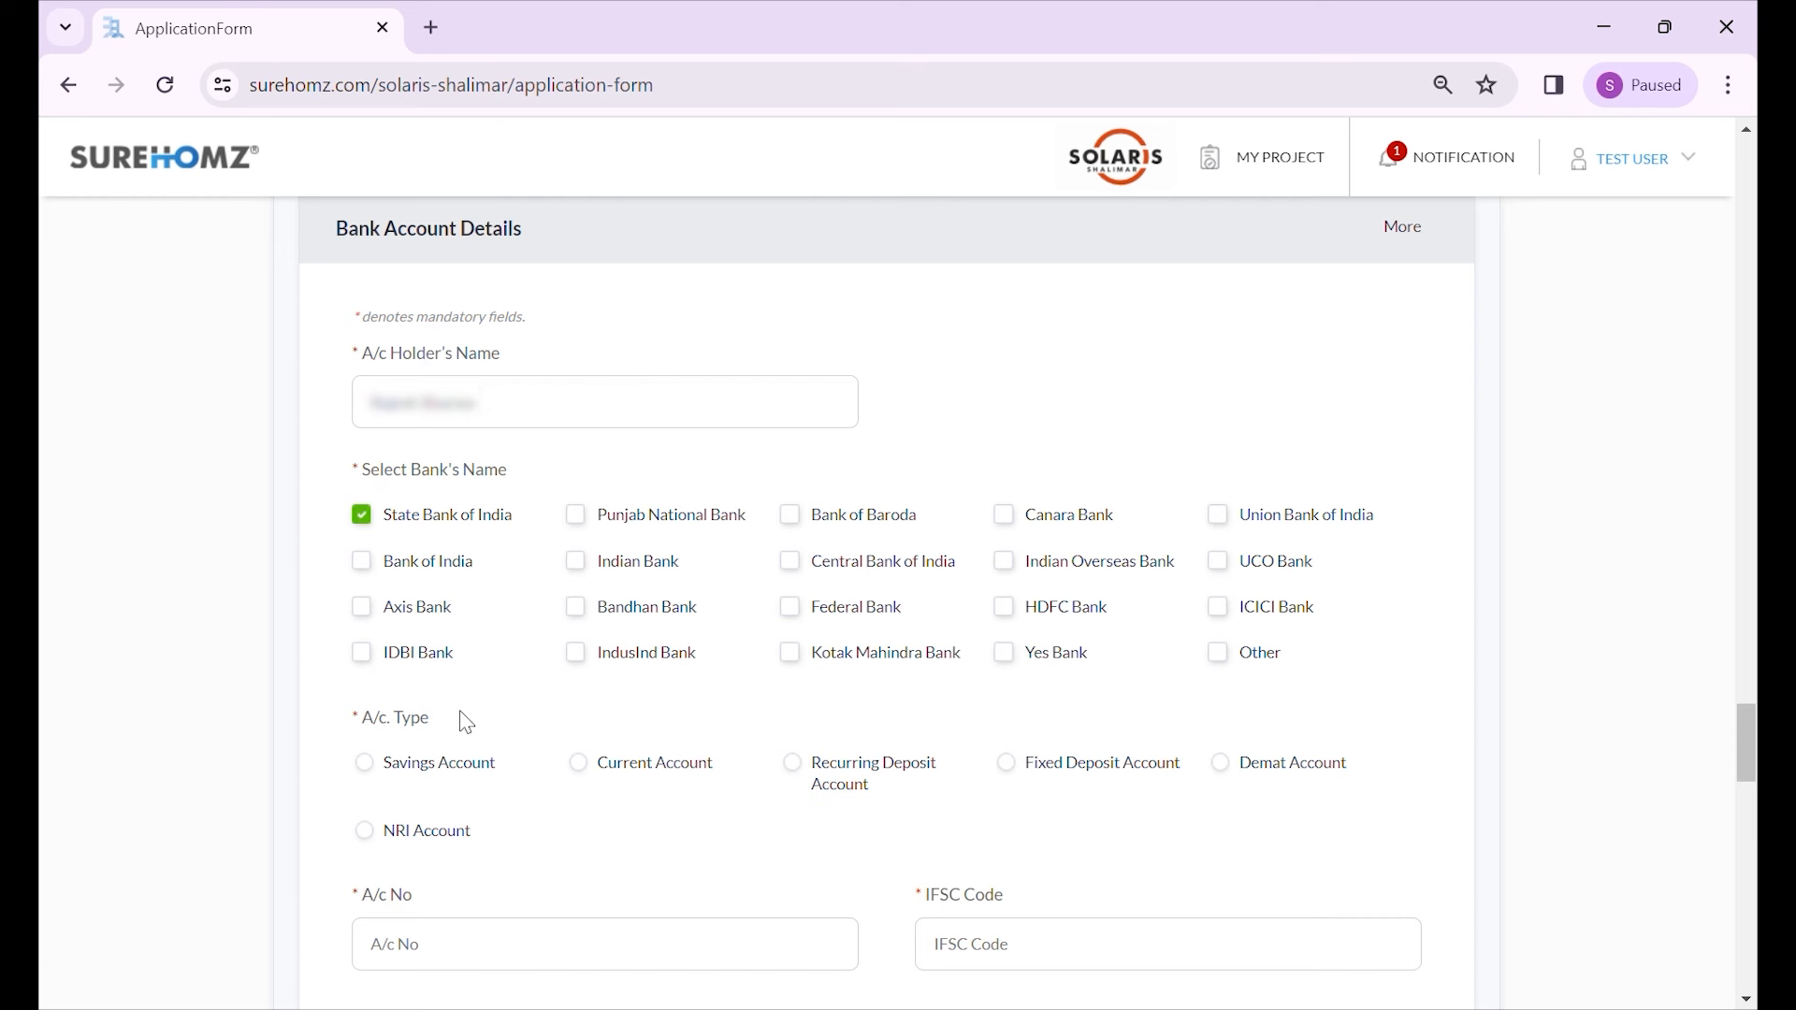
{"action": "left_click", "coordinate": [437, 778]}
- Fill in the bank account number and the IFSC code
{"action": "scroll", "coordinate": [346, 718], "scroll_direction": "down", "scroll_amount": 3}
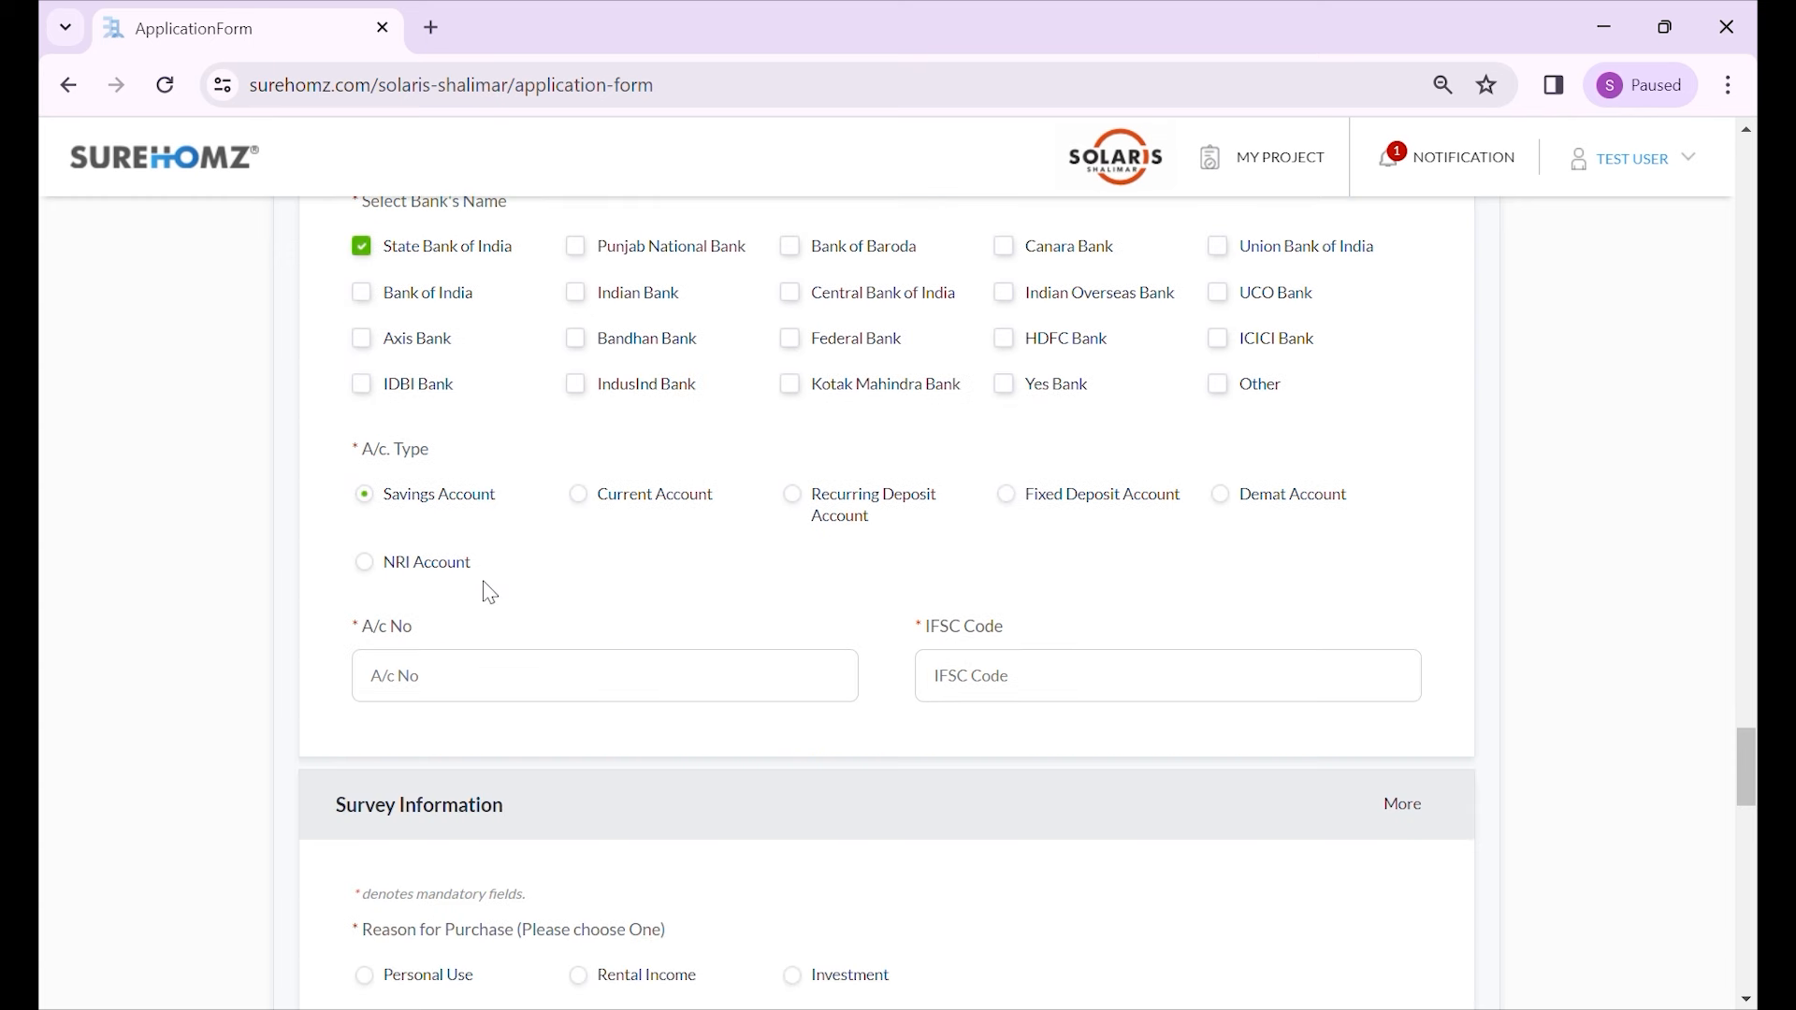
{"action": "left_click", "coordinate": [477, 691]}
{"action": "type", "text": "38012"}
{"action": "key", "text": "BackSpace"}
{"action": "key", "text": "BackSpace"}
{"action": "type", "text": "1234567890"}
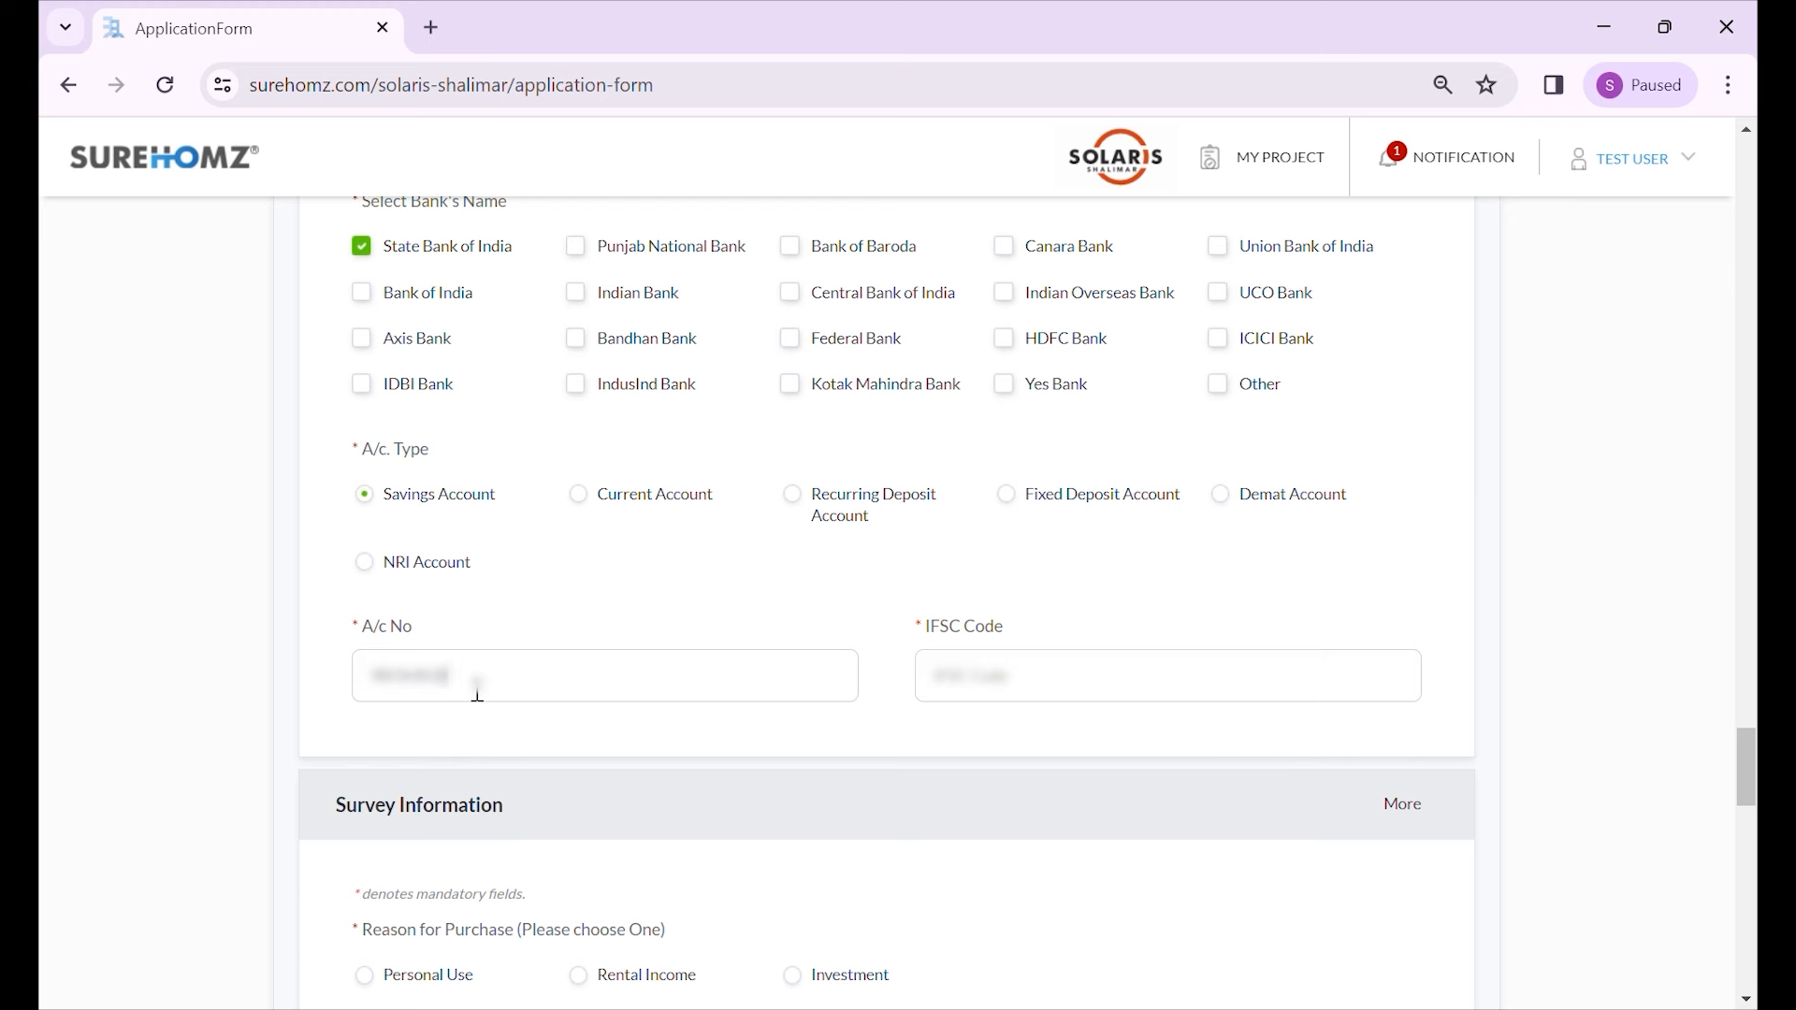
{"action": "type", "text": "123"}
{"action": "left_click", "coordinate": [1051, 692]}
{"action": "type", "text": "SBIN00012"}
{"action": "scroll", "coordinate": [912, 632], "scroll_direction": "down", "scroll_amount": 4}
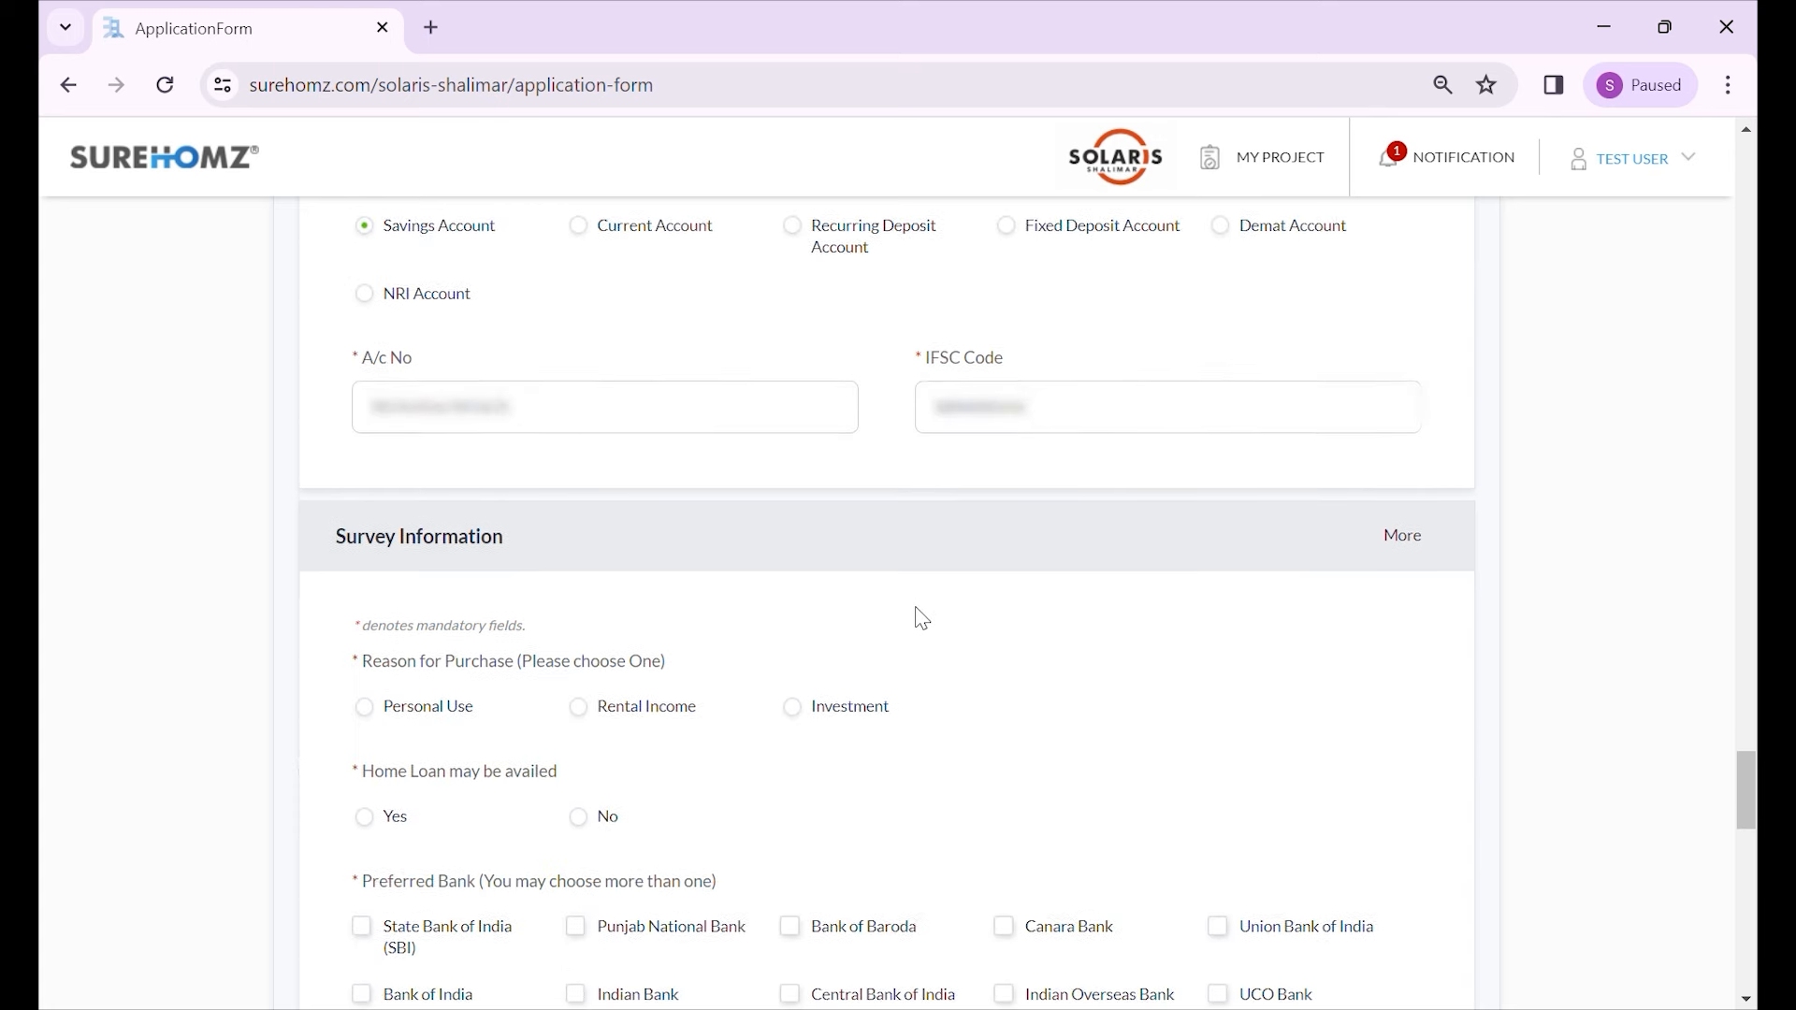
- Give Personal Use as the purchase reason, indicate a home loan, and prefer SBI and Indian Bank
{"action": "scroll", "coordinate": [718, 597], "scroll_direction": "down", "scroll_amount": 2}
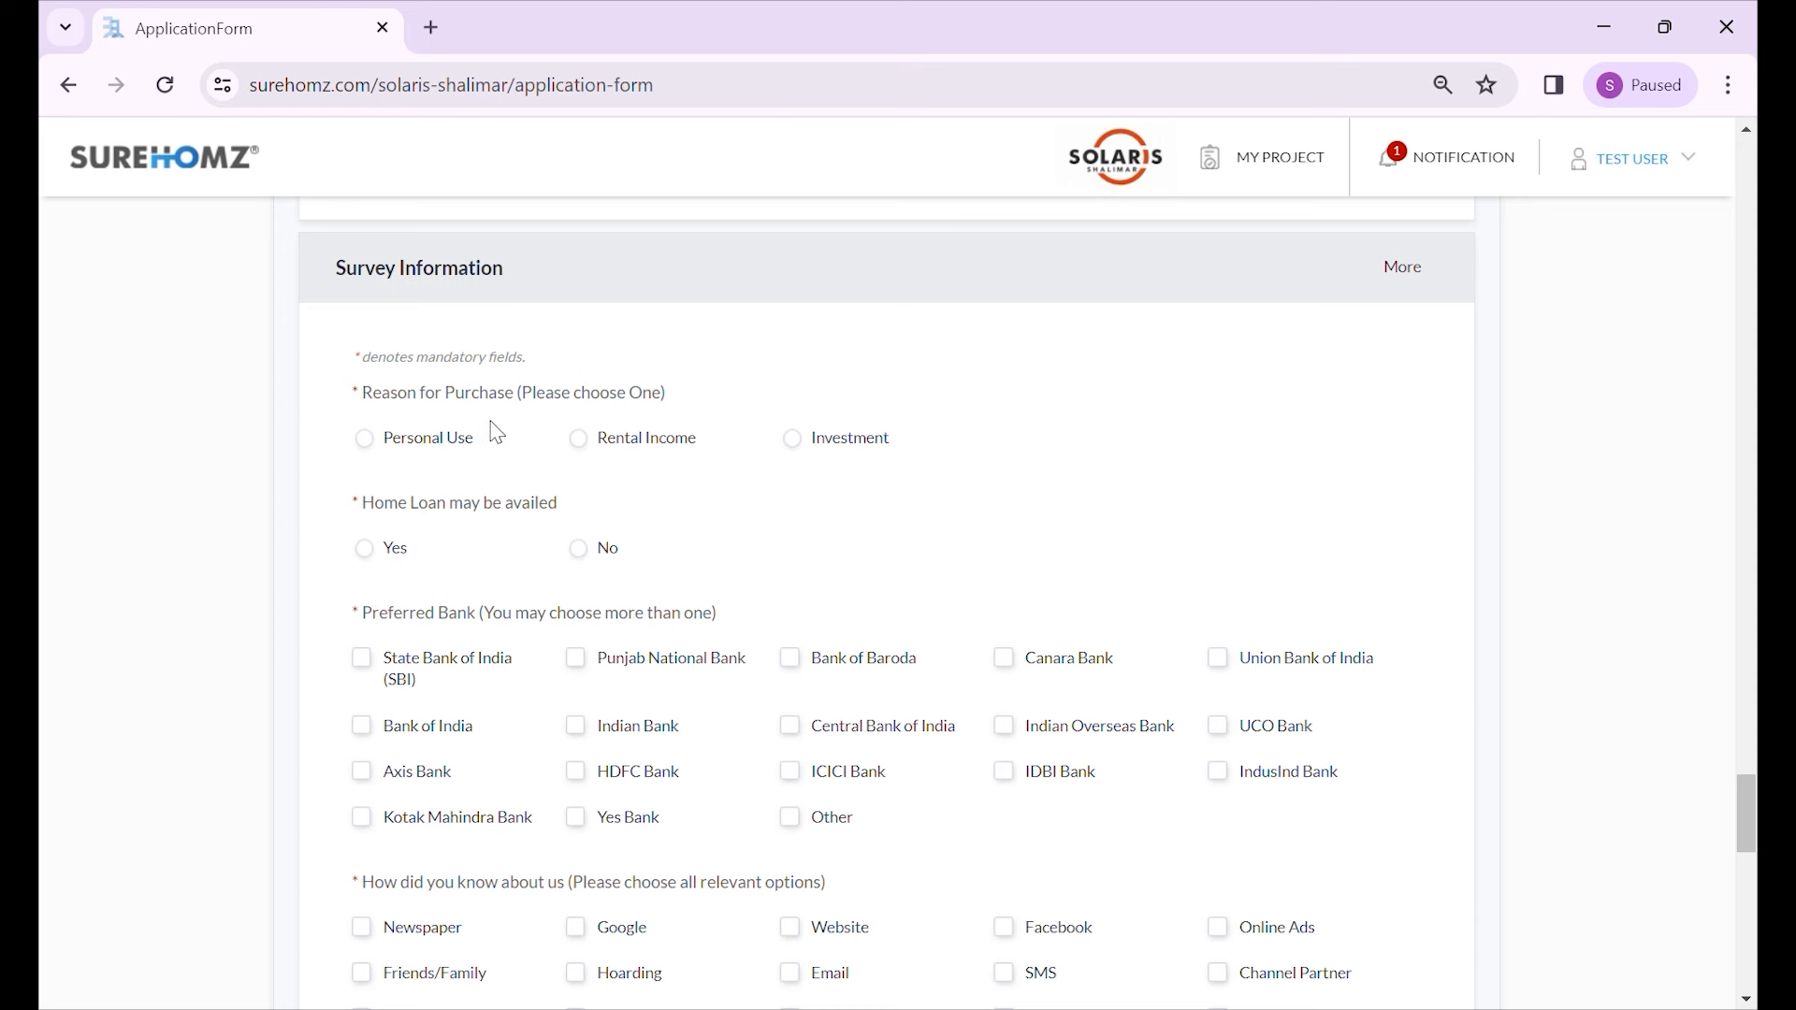
{"action": "left_click", "coordinate": [448, 439]}
{"action": "left_click", "coordinate": [384, 550]}
{"action": "scroll", "coordinate": [485, 559], "scroll_direction": "down", "scroll_amount": 1}
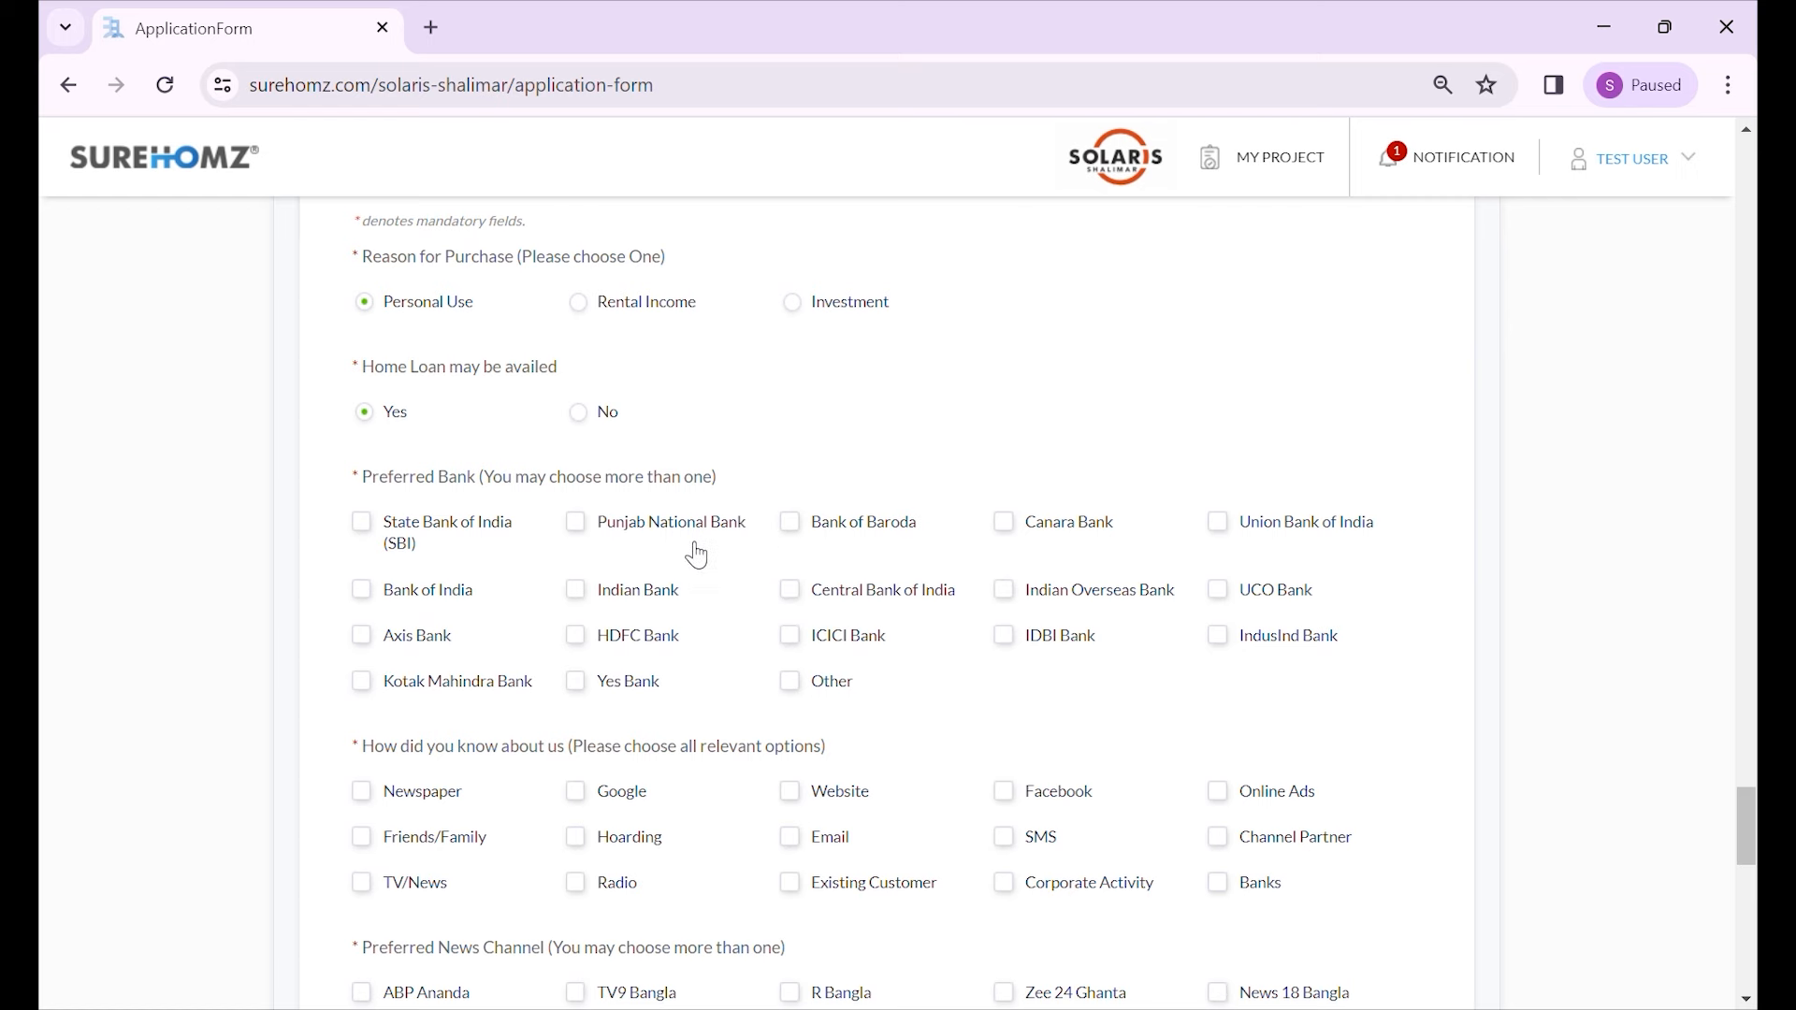
{"action": "scroll", "coordinate": [481, 463], "scroll_direction": "down", "scroll_amount": 1}
{"action": "left_click", "coordinate": [442, 401]}
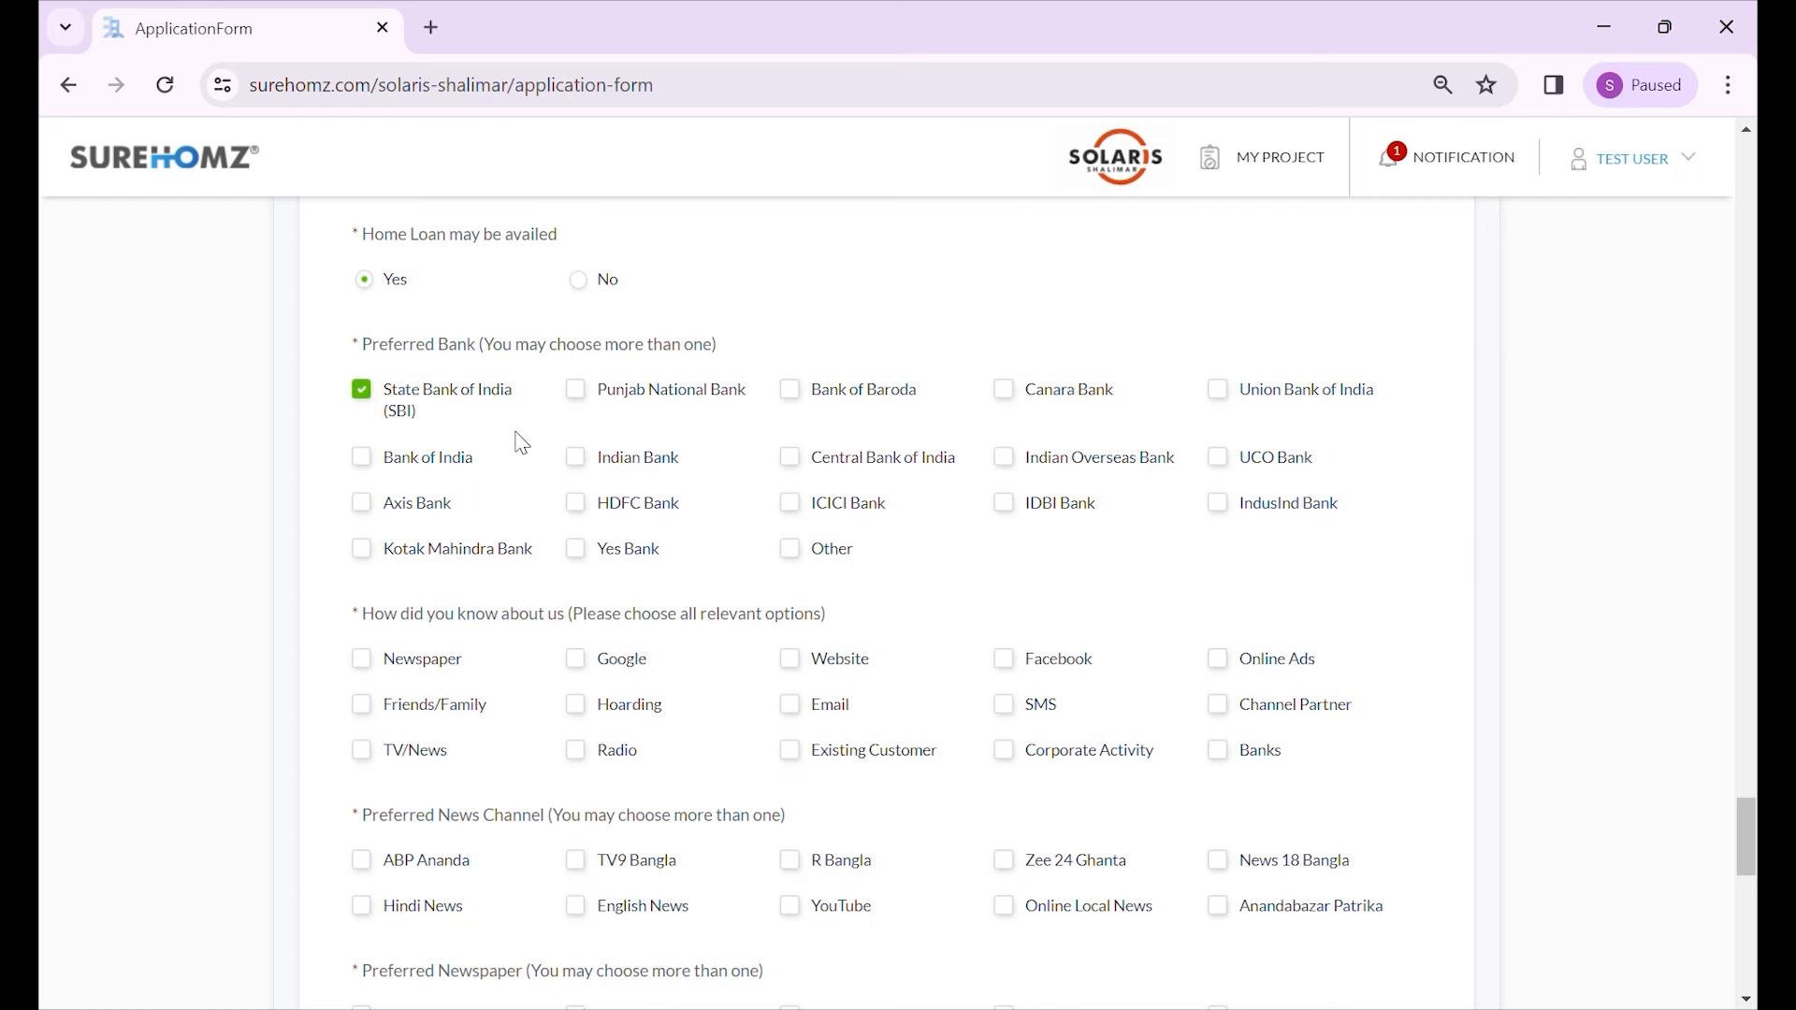
{"action": "left_click", "coordinate": [587, 465]}
- Tick Newspaper, Hoarding and Email as the sources where they heard about the project
{"action": "scroll", "coordinate": [561, 485], "scroll_direction": "down", "scroll_amount": 1}
{"action": "scroll", "coordinate": [657, 529], "scroll_direction": "down", "scroll_amount": 1}
{"action": "left_click", "coordinate": [447, 406]}
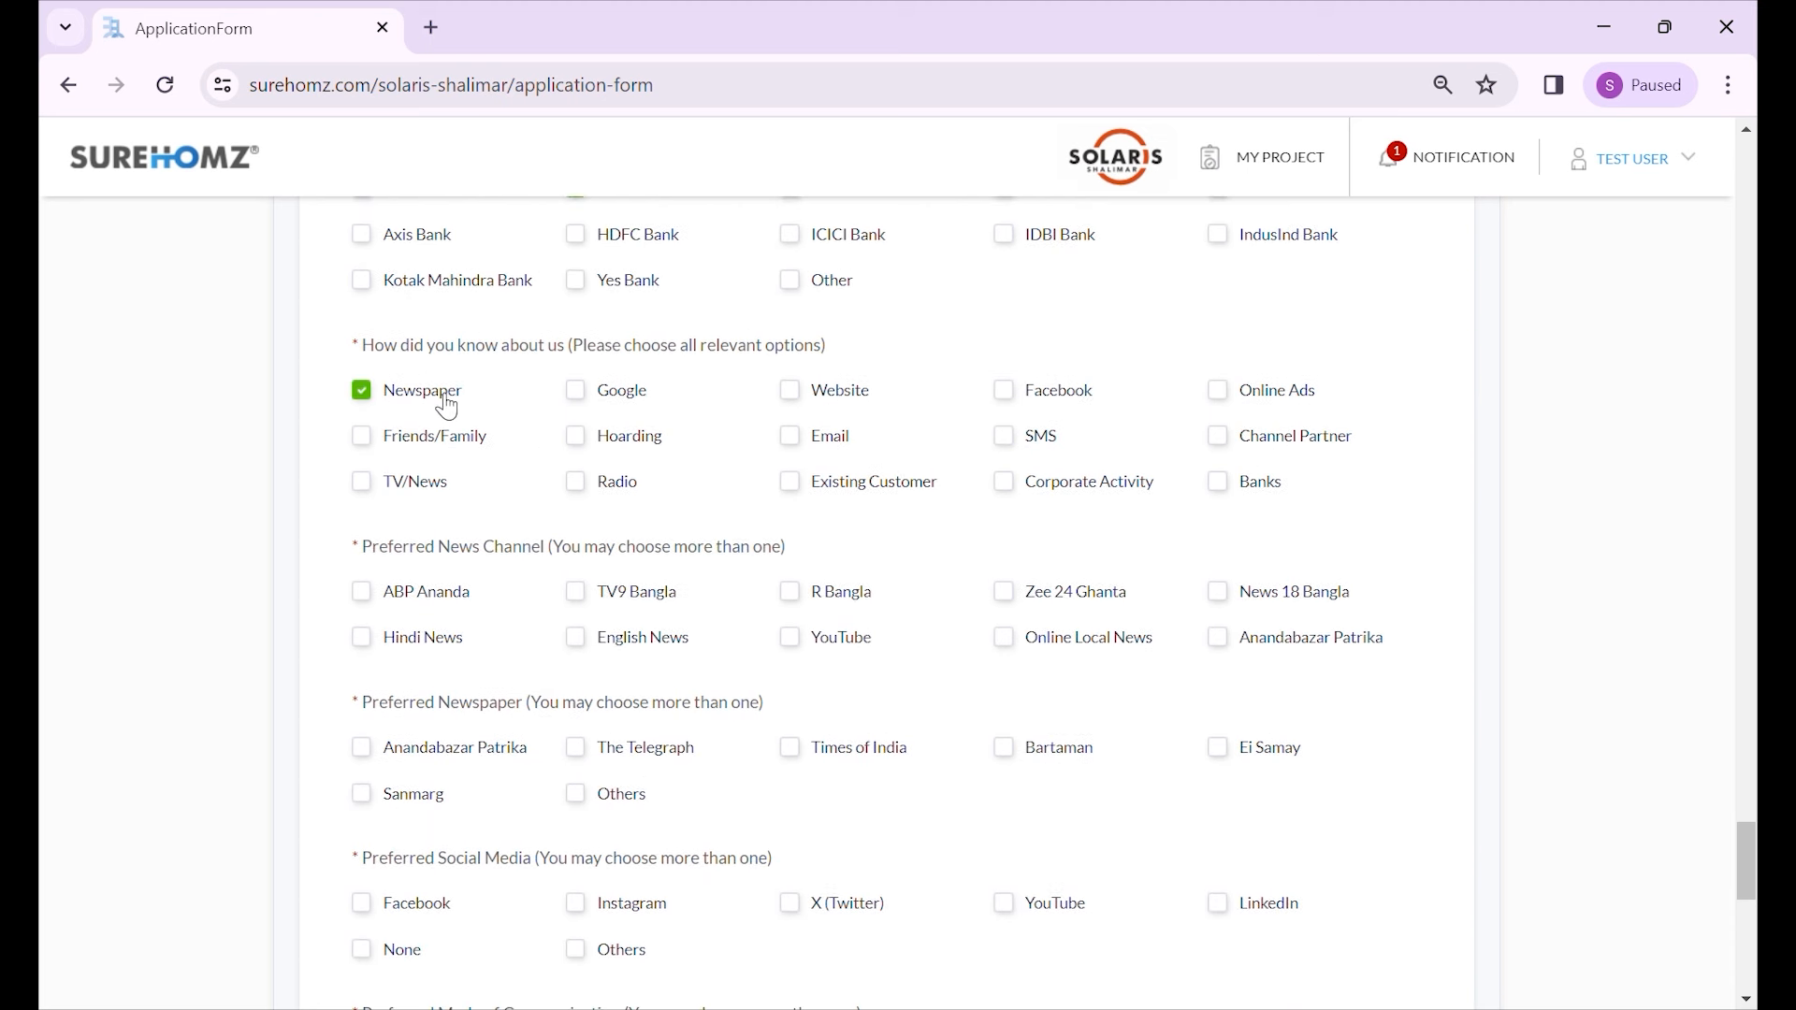
{"action": "left_click", "coordinate": [603, 440]}
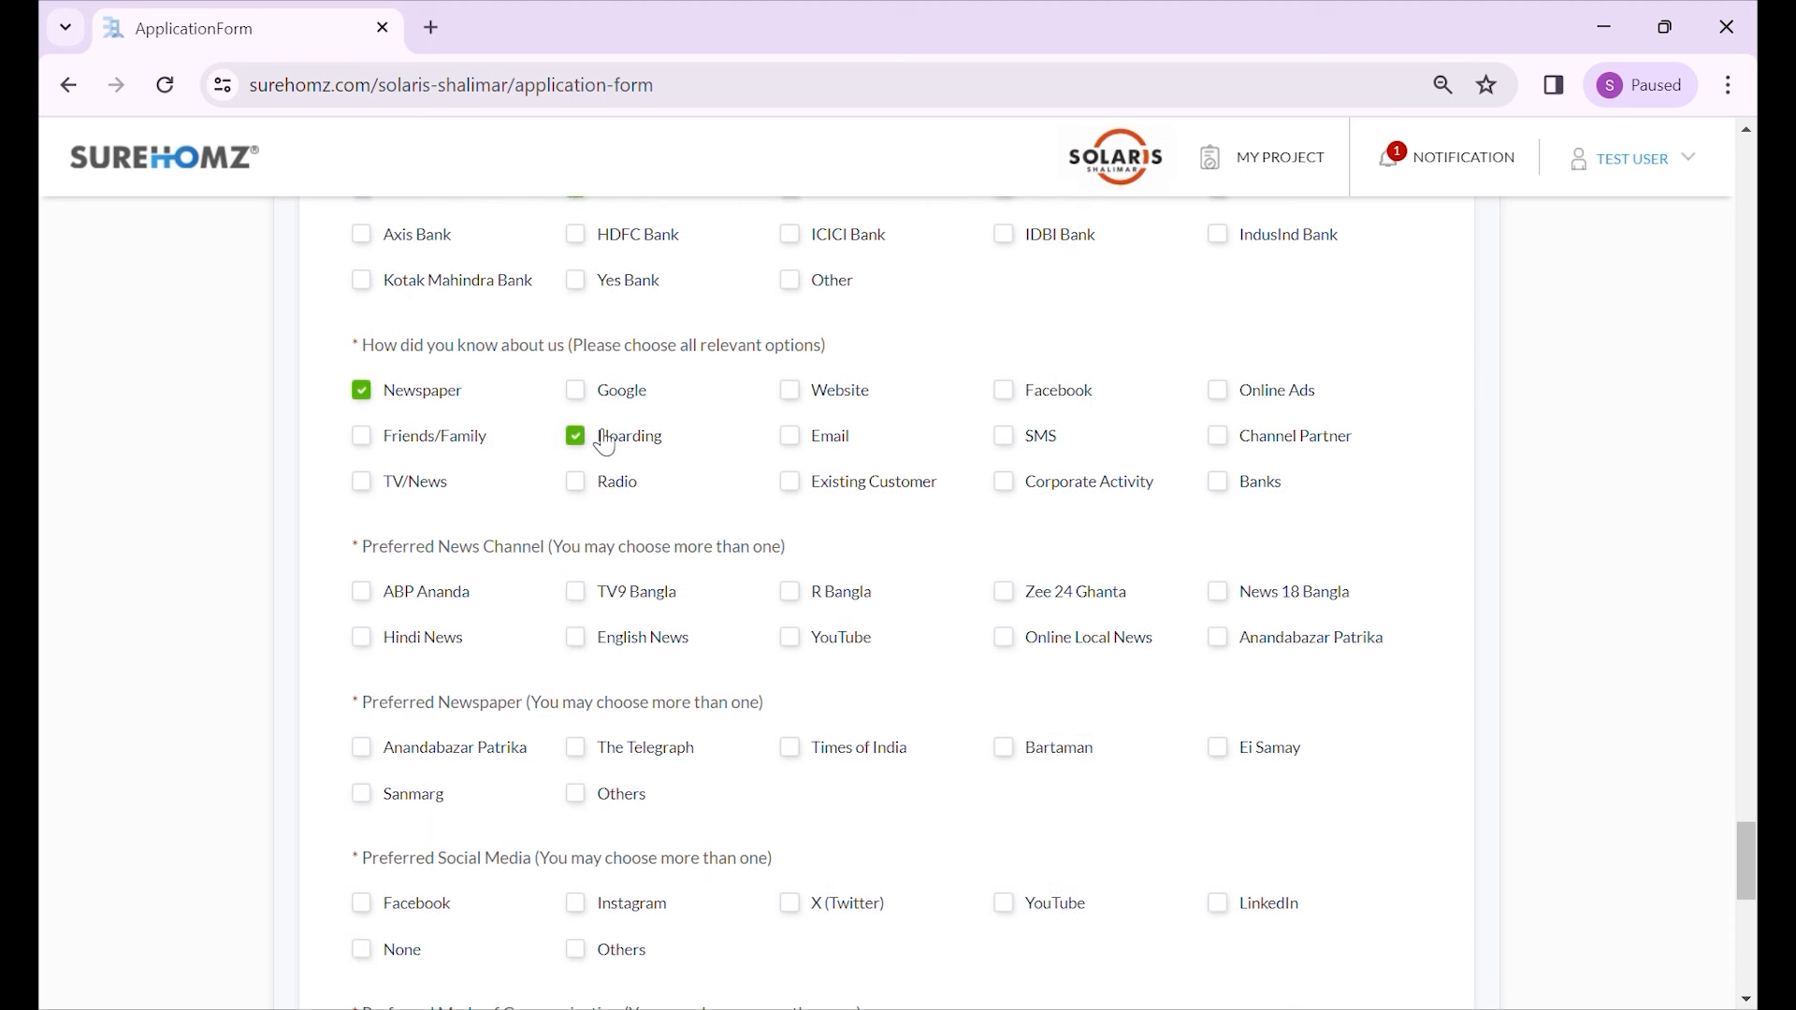
{"action": "left_click", "coordinate": [814, 453]}
- Tick TV9 Bangla and YouTube as news channels, and Anandabazar Patrika, Times of India and Others as newspapers
{"action": "scroll", "coordinate": [662, 486], "scroll_direction": "down", "scroll_amount": 1}
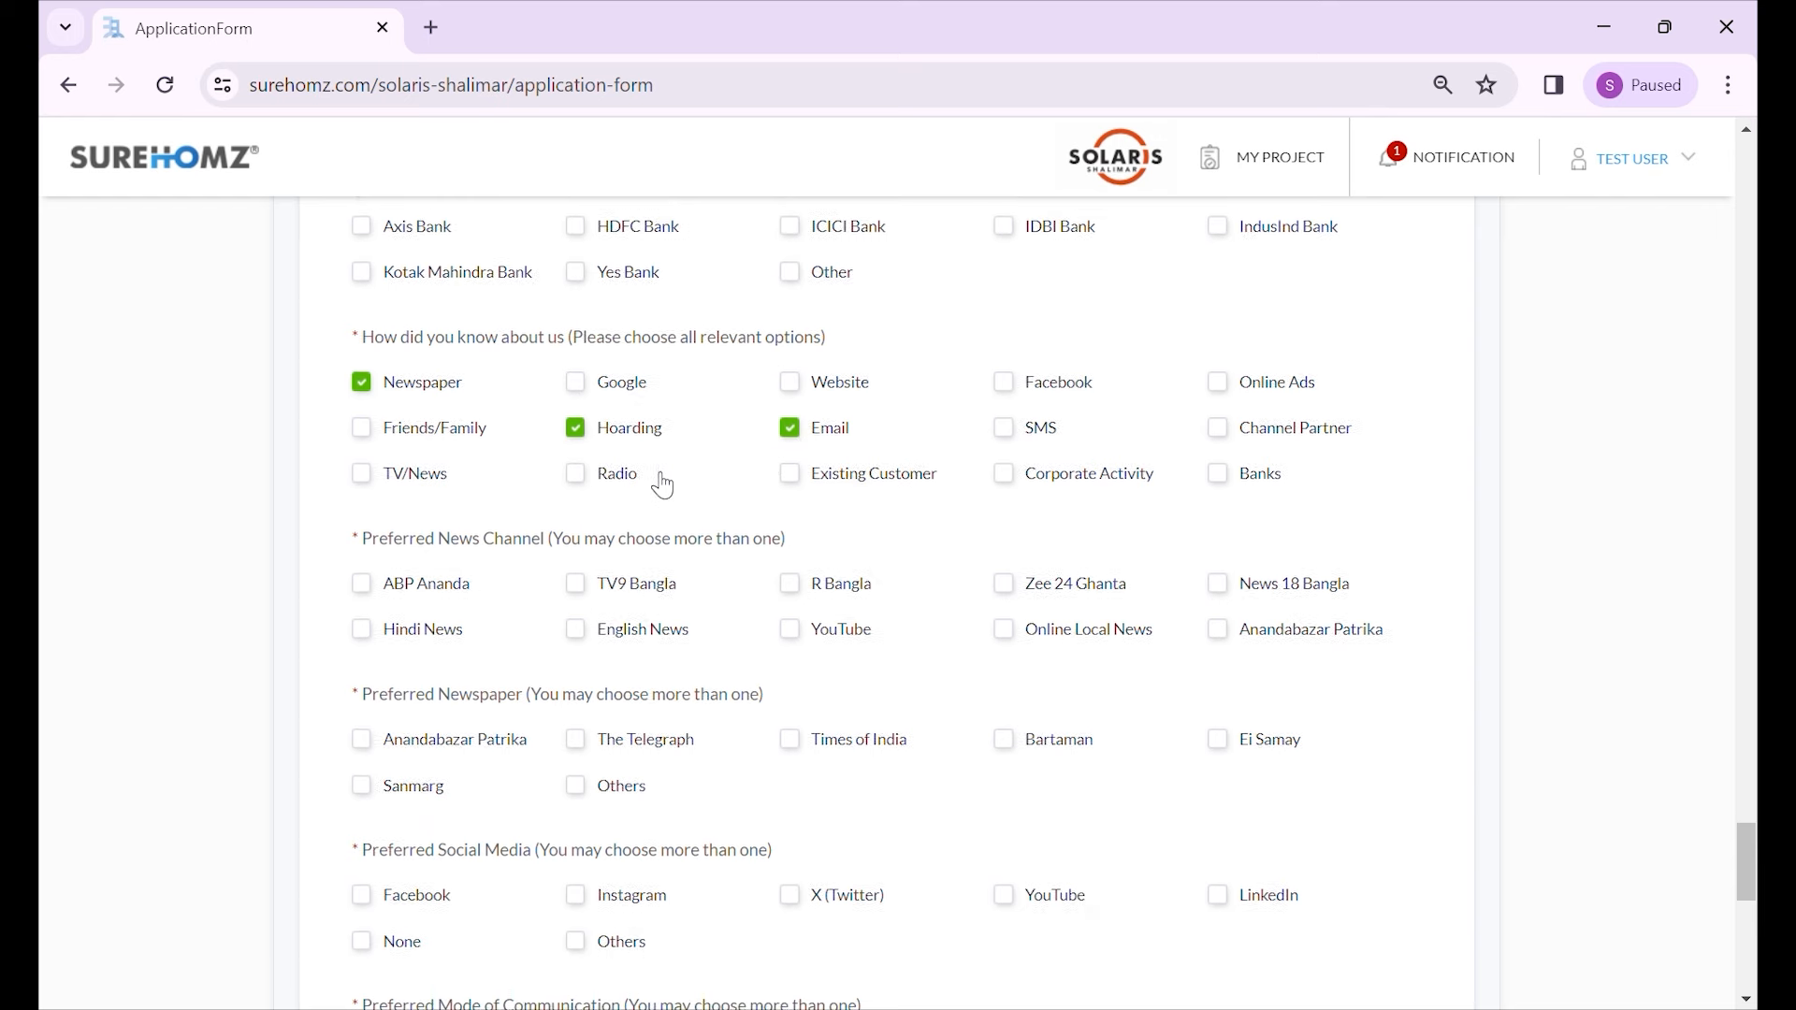
{"action": "left_click", "coordinate": [606, 467]}
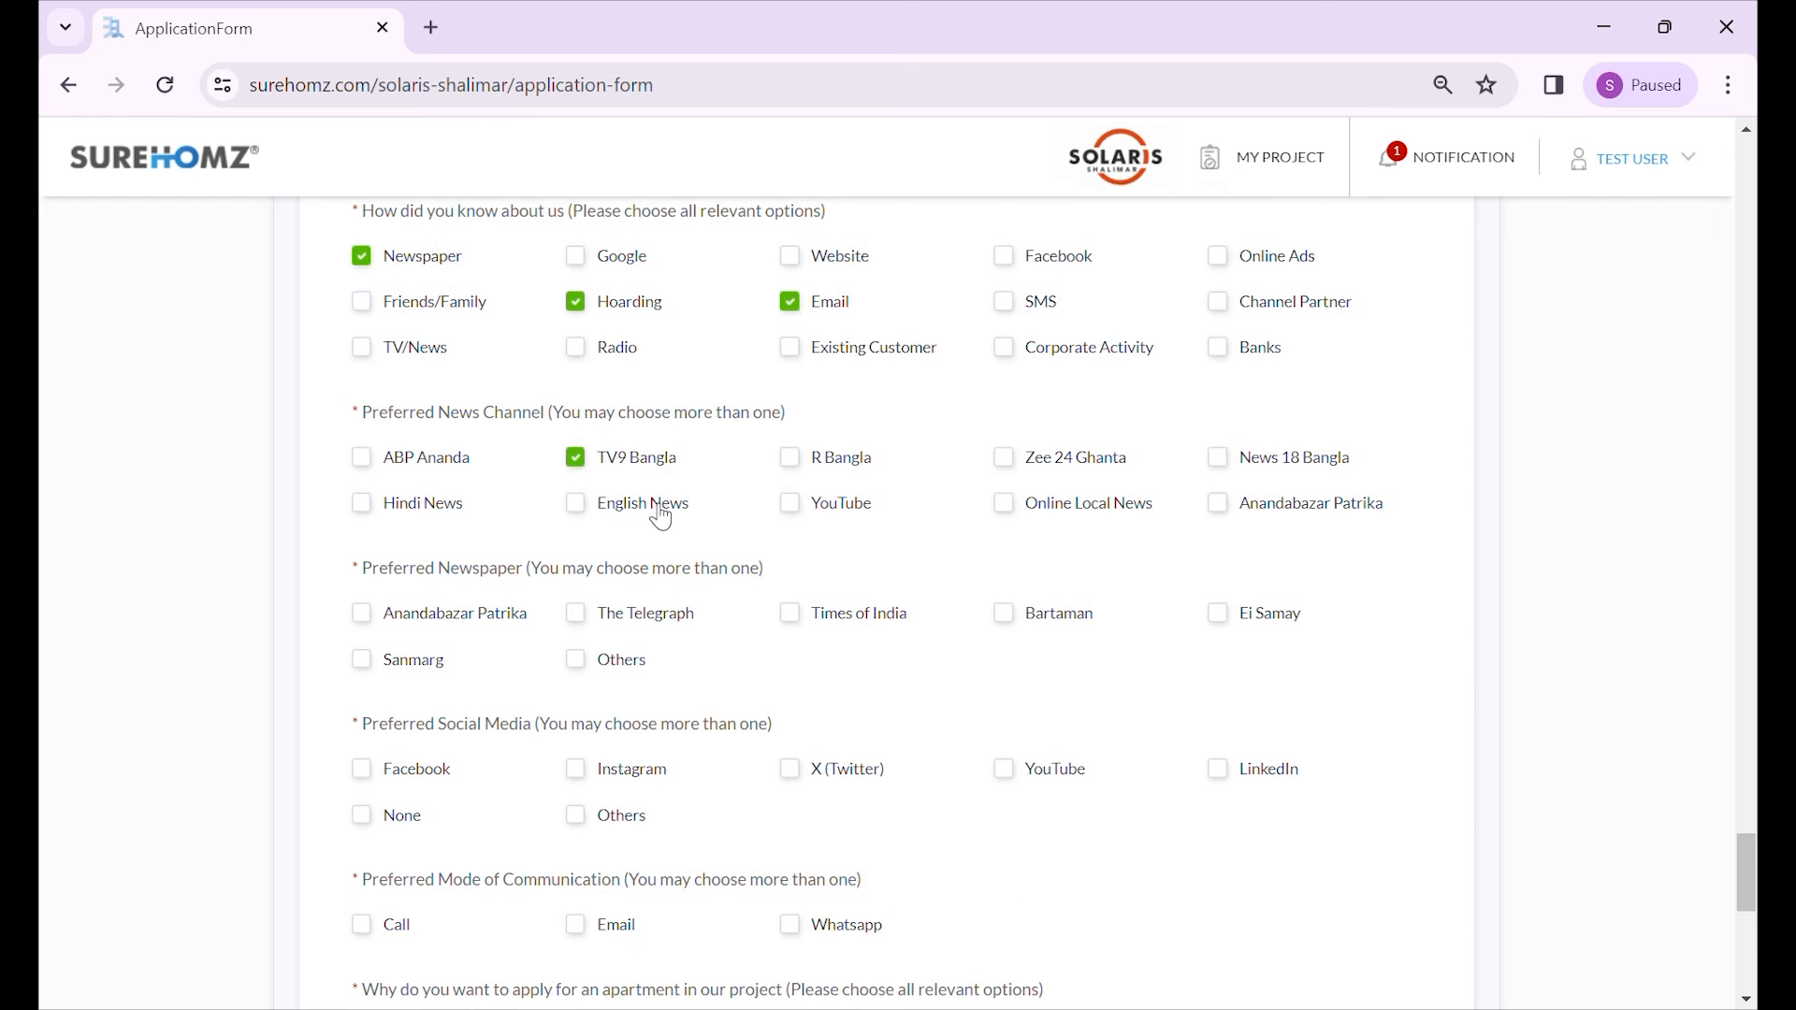
{"action": "left_click", "coordinate": [823, 506]}
{"action": "scroll", "coordinate": [771, 543], "scroll_direction": "down", "scroll_amount": 3}
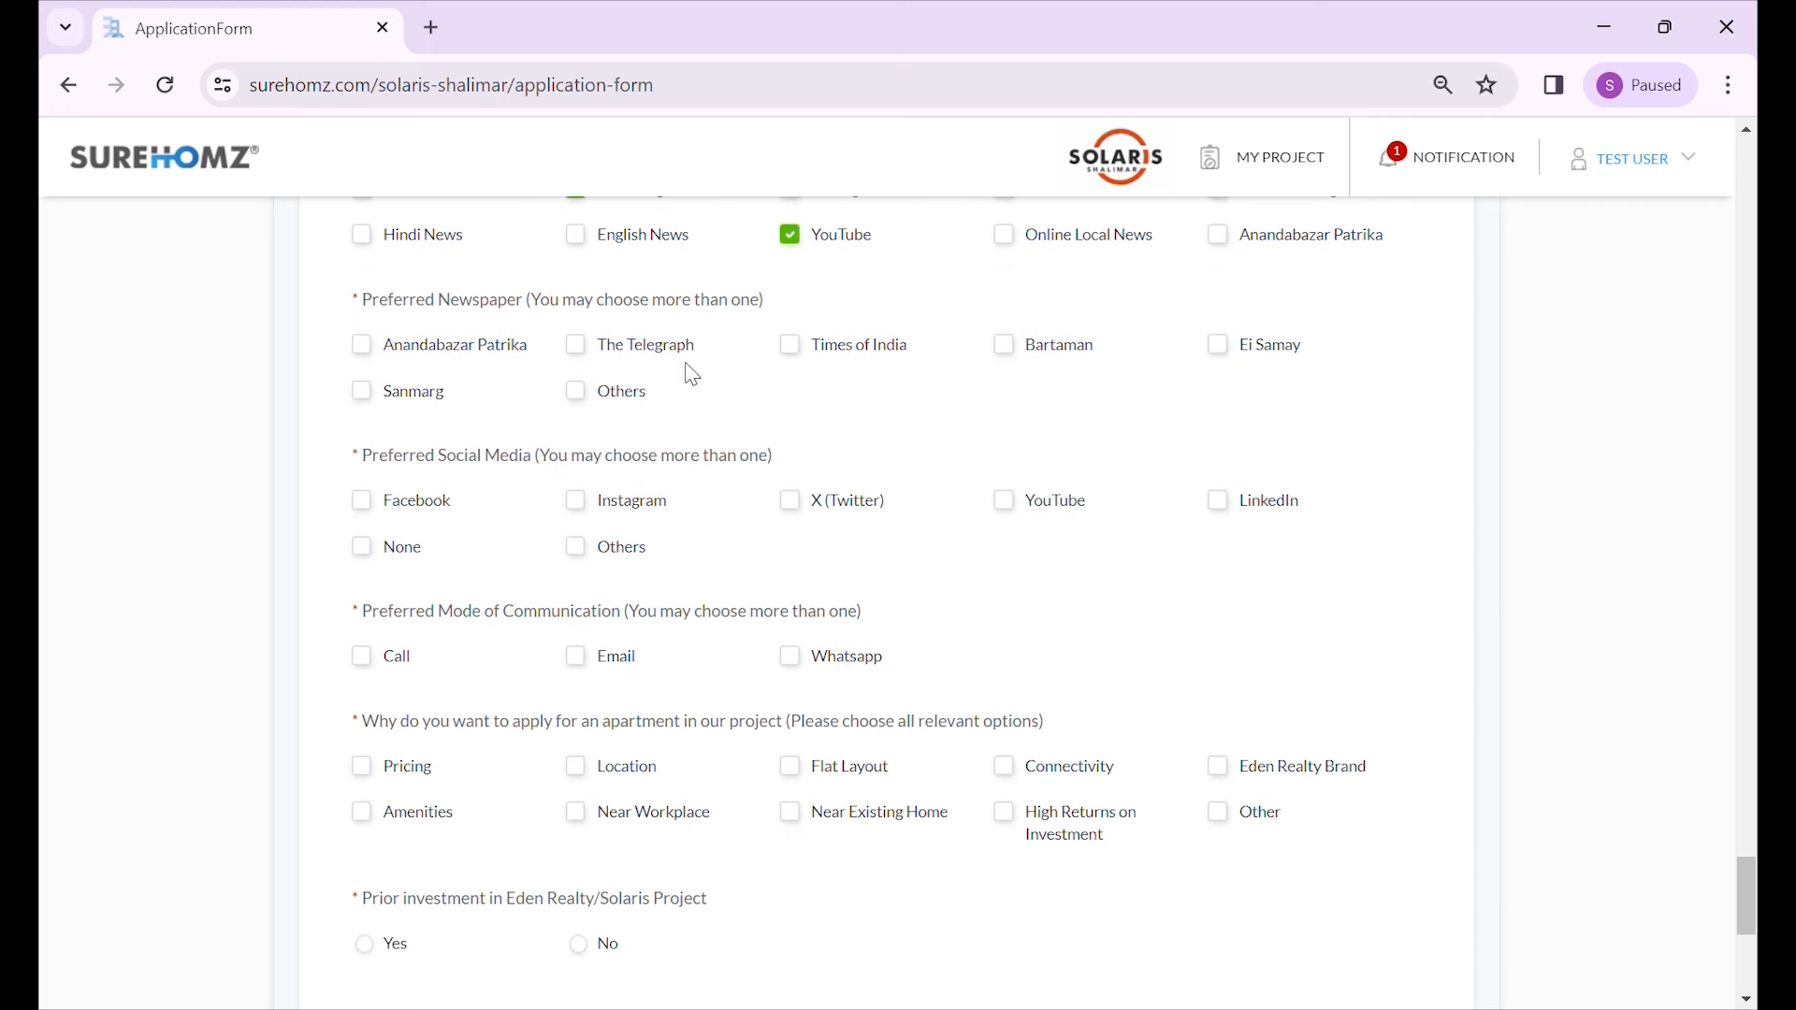
{"action": "left_click", "coordinate": [510, 353]}
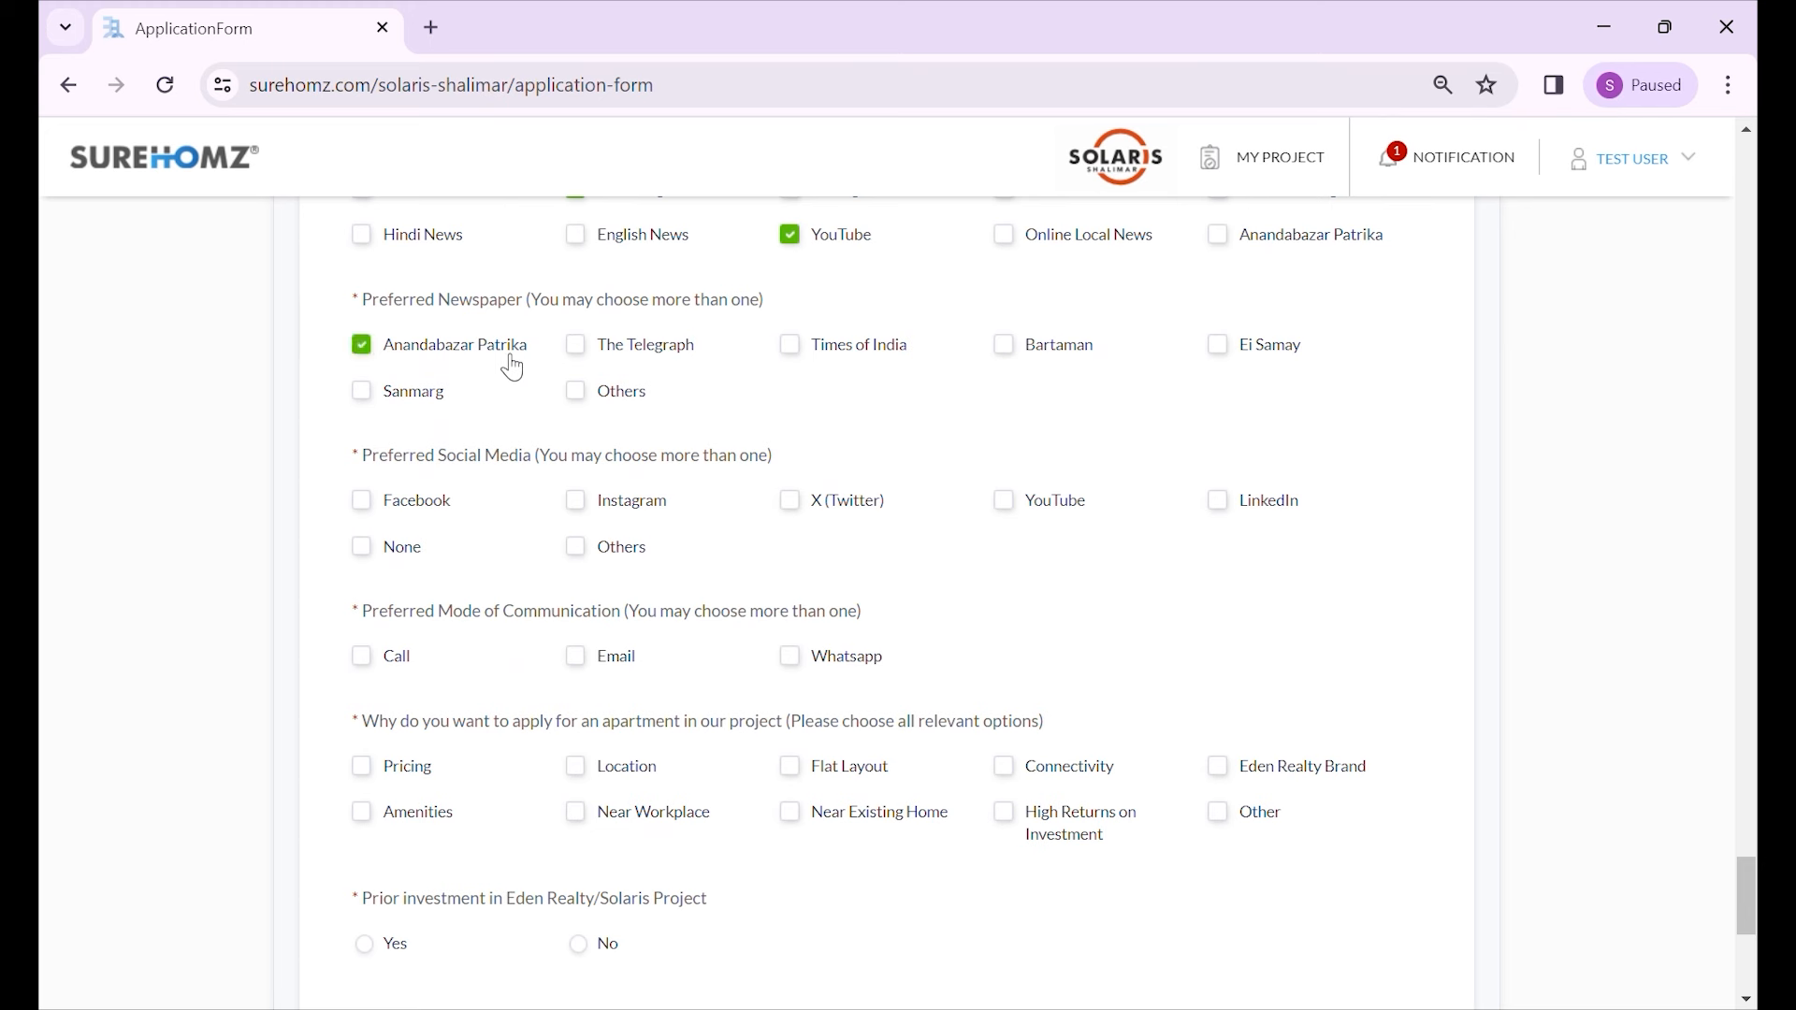
{"action": "left_click", "coordinate": [847, 352]}
{"action": "left_click", "coordinate": [631, 395]}
{"action": "scroll", "coordinate": [633, 404], "scroll_direction": "down", "scroll_amount": 1}
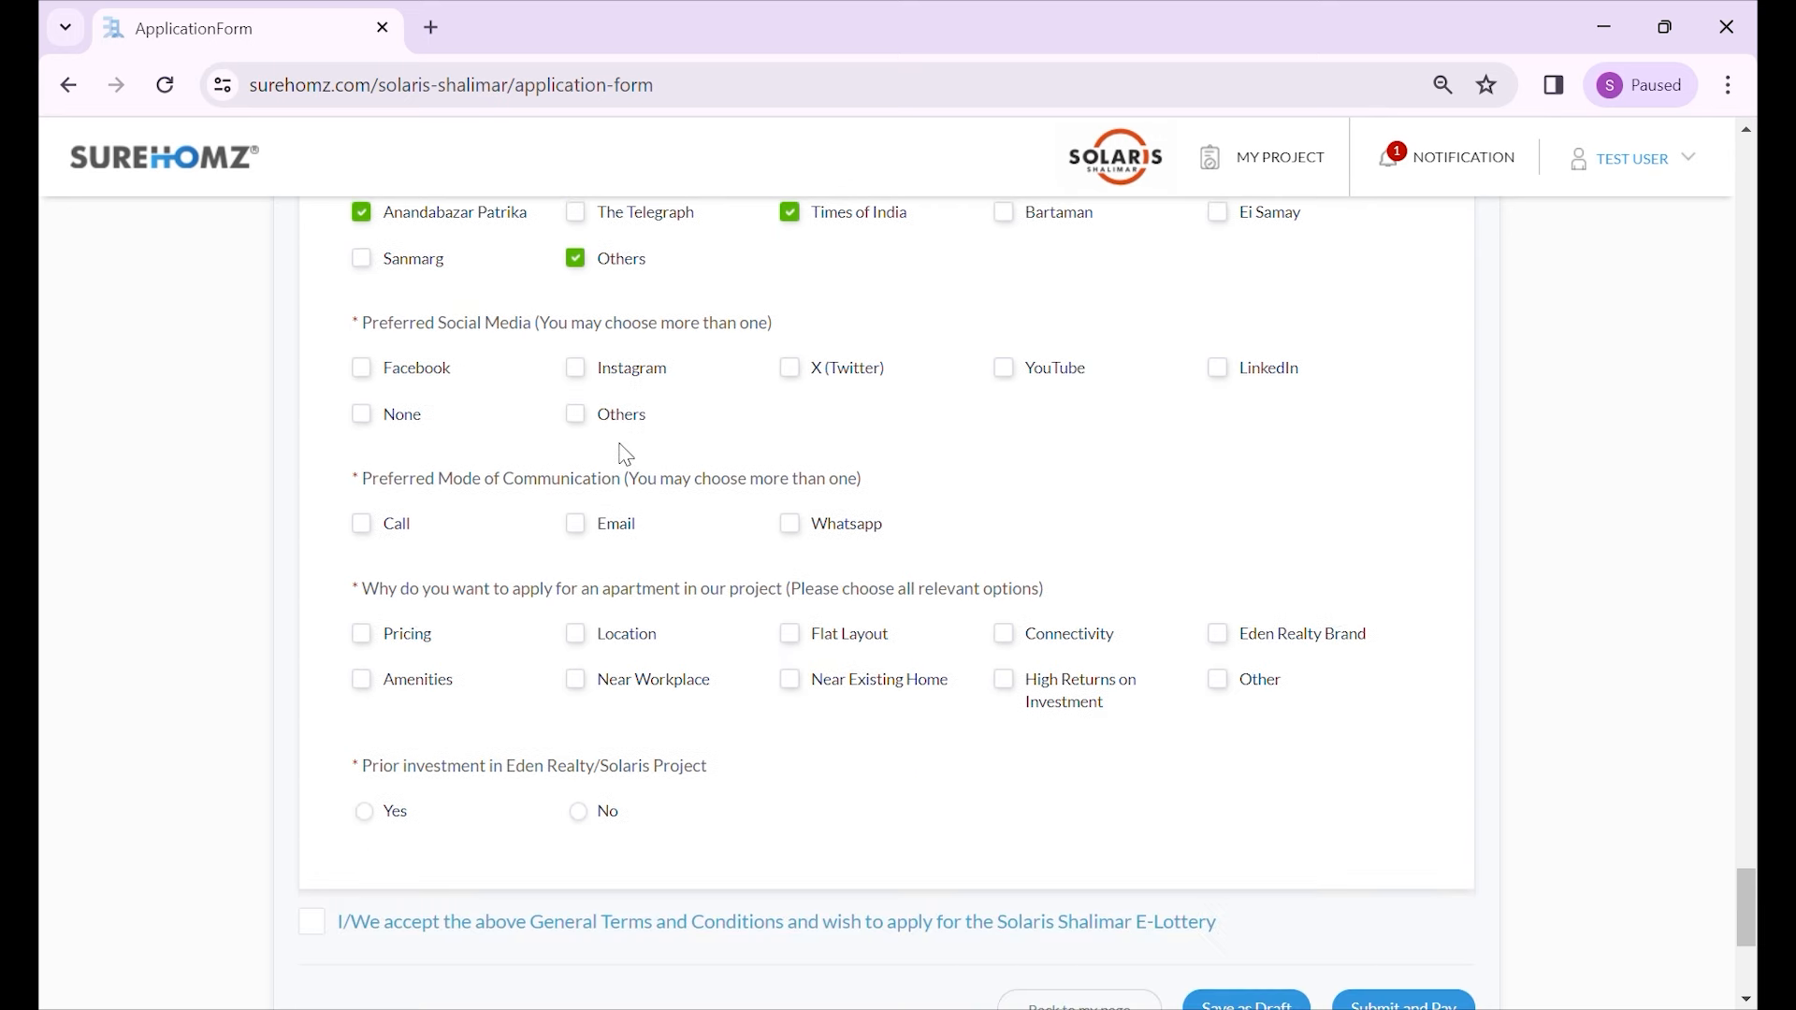
- Tick Facebook, Instagram and X as social media, and Call, Email and Whatsapp as contact modes
{"action": "left_click", "coordinate": [453, 384]}
{"action": "left_click", "coordinate": [655, 373]}
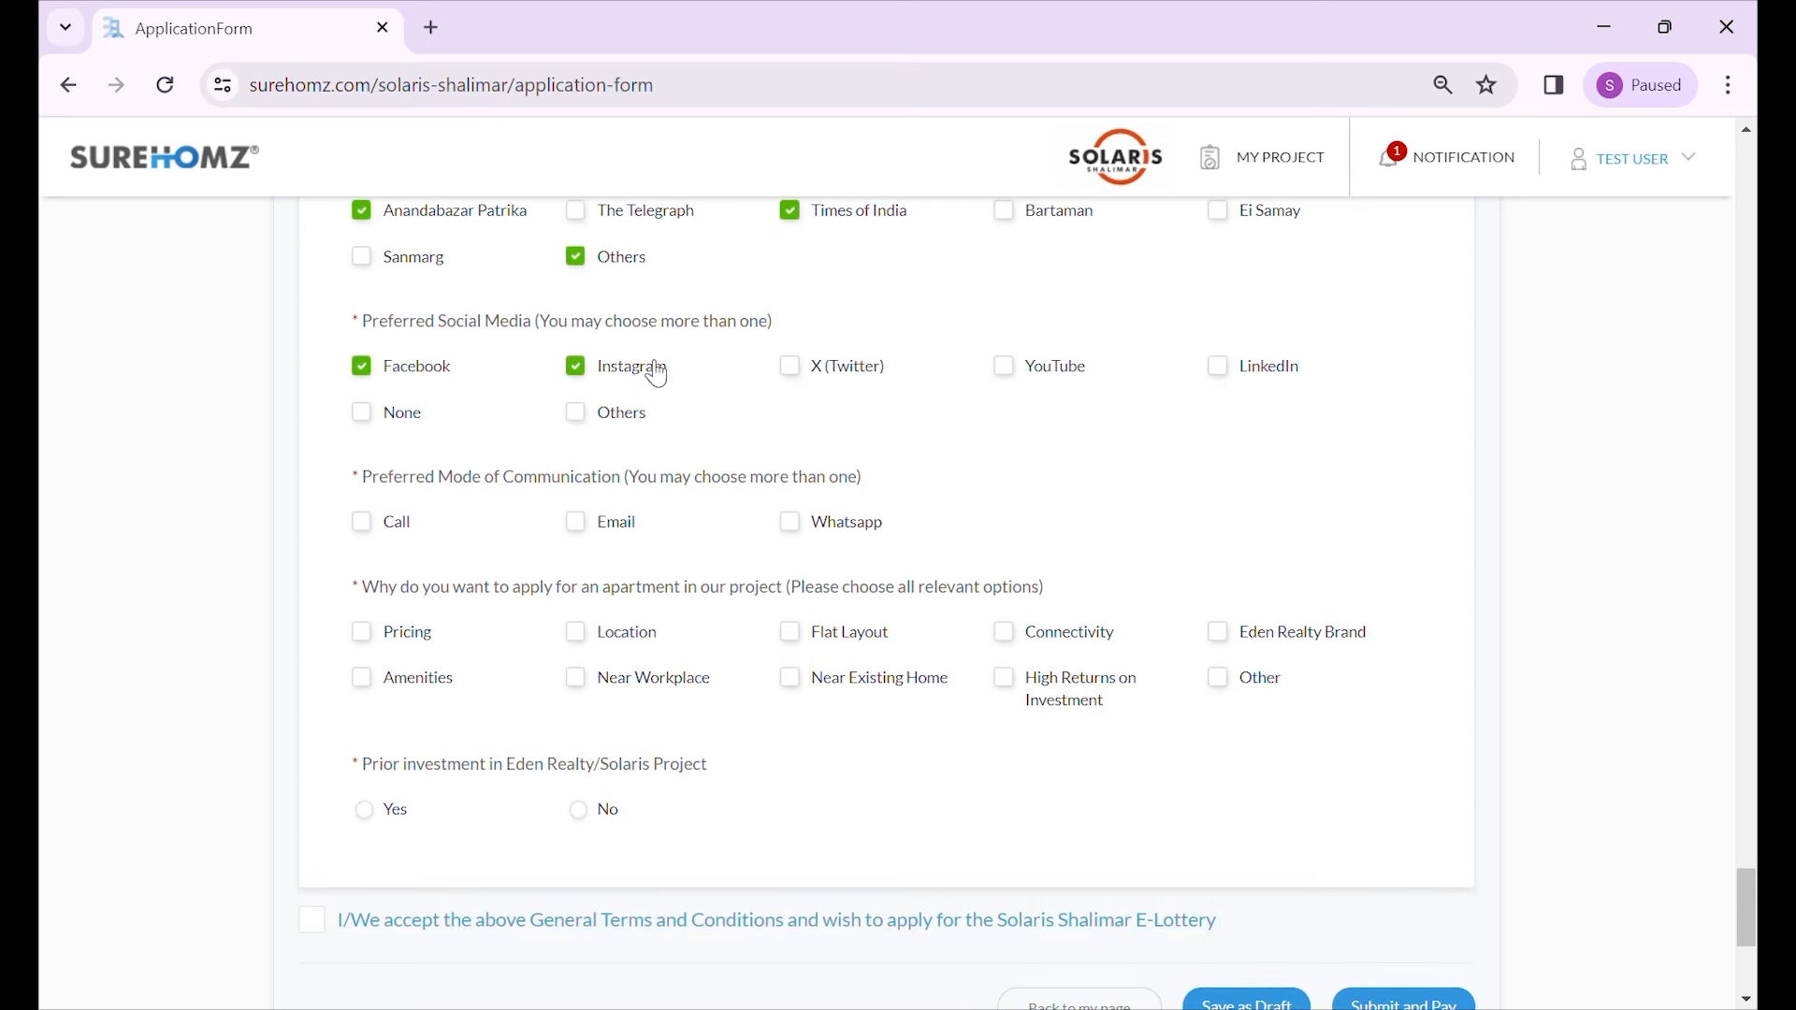
{"action": "left_click", "coordinate": [812, 369]}
{"action": "scroll", "coordinate": [673, 389], "scroll_direction": "down", "scroll_amount": 1}
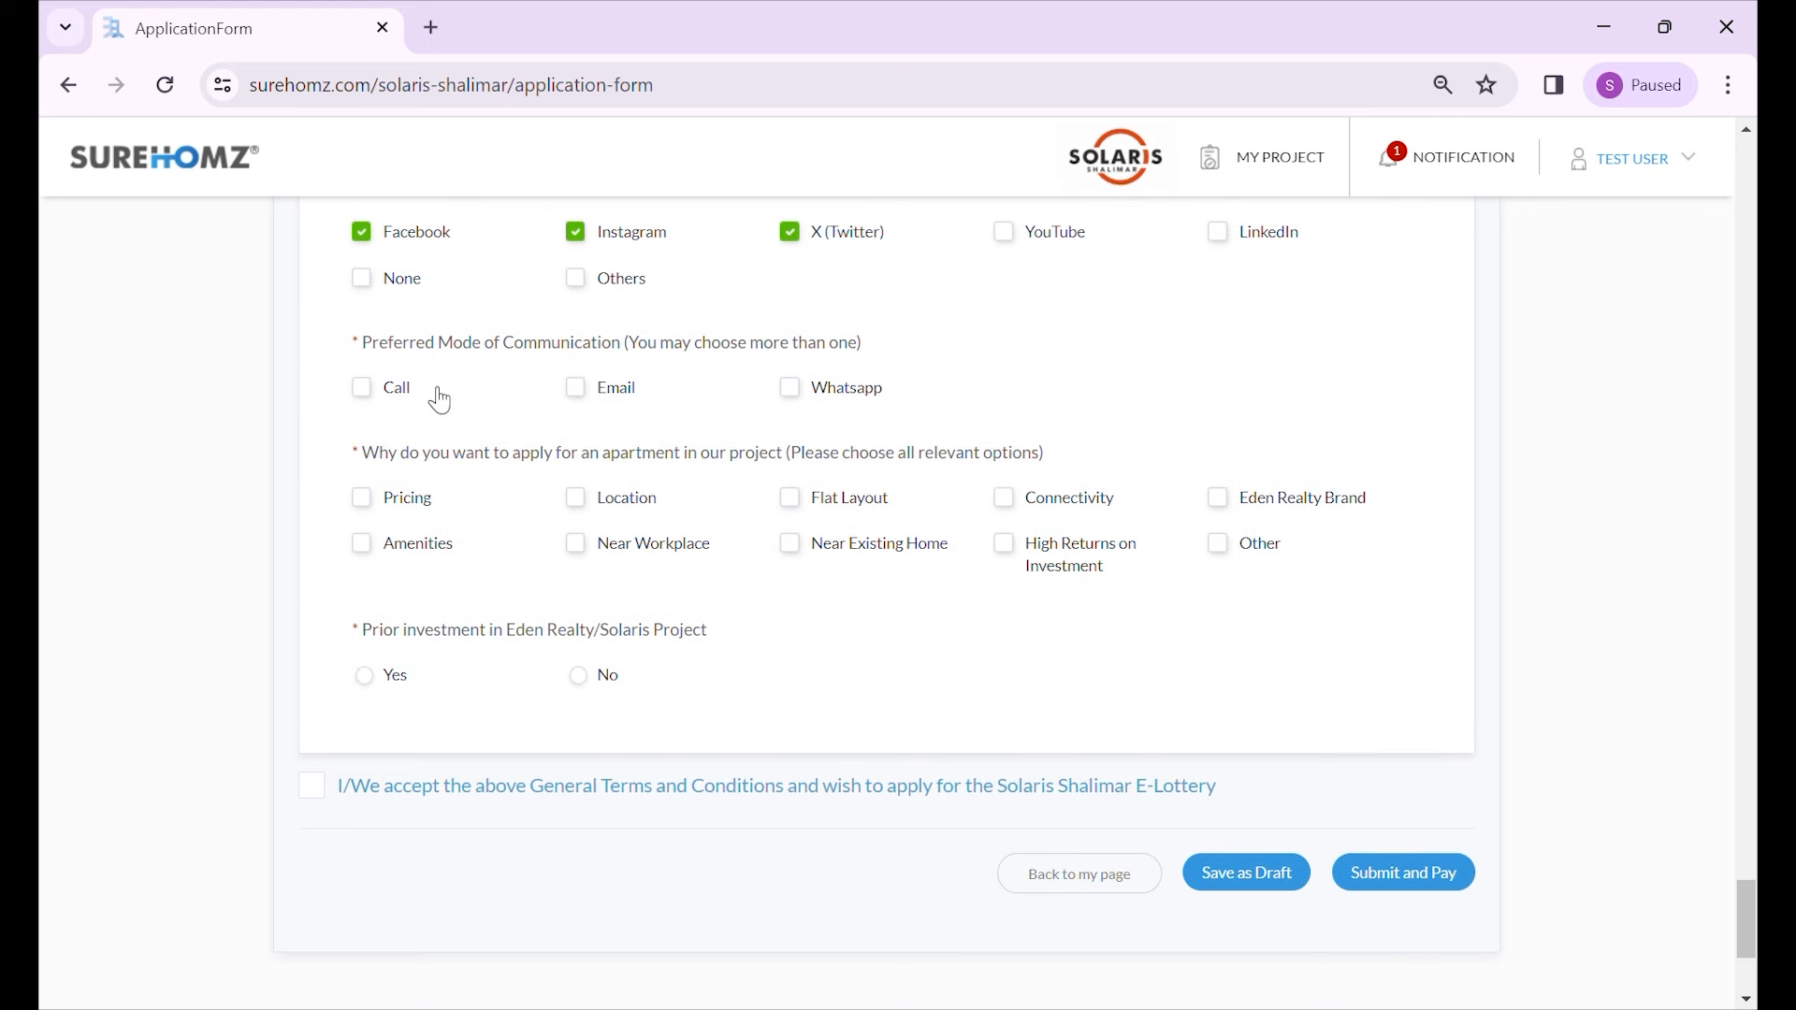
{"action": "left_click", "coordinate": [409, 396]}
{"action": "left_click", "coordinate": [618, 393]}
{"action": "left_click", "coordinate": [823, 398]}
- Tick Pricing, Location, Flat Layout, Connectivity, Eden Realty Brand and Amenities as reasons for applying
{"action": "left_click", "coordinate": [429, 513]}
{"action": "left_click", "coordinate": [623, 507]}
{"action": "left_click", "coordinate": [856, 510]}
{"action": "left_click", "coordinate": [1042, 506]}
{"action": "left_click", "coordinate": [1239, 510]}
{"action": "left_click", "coordinate": [443, 547]}
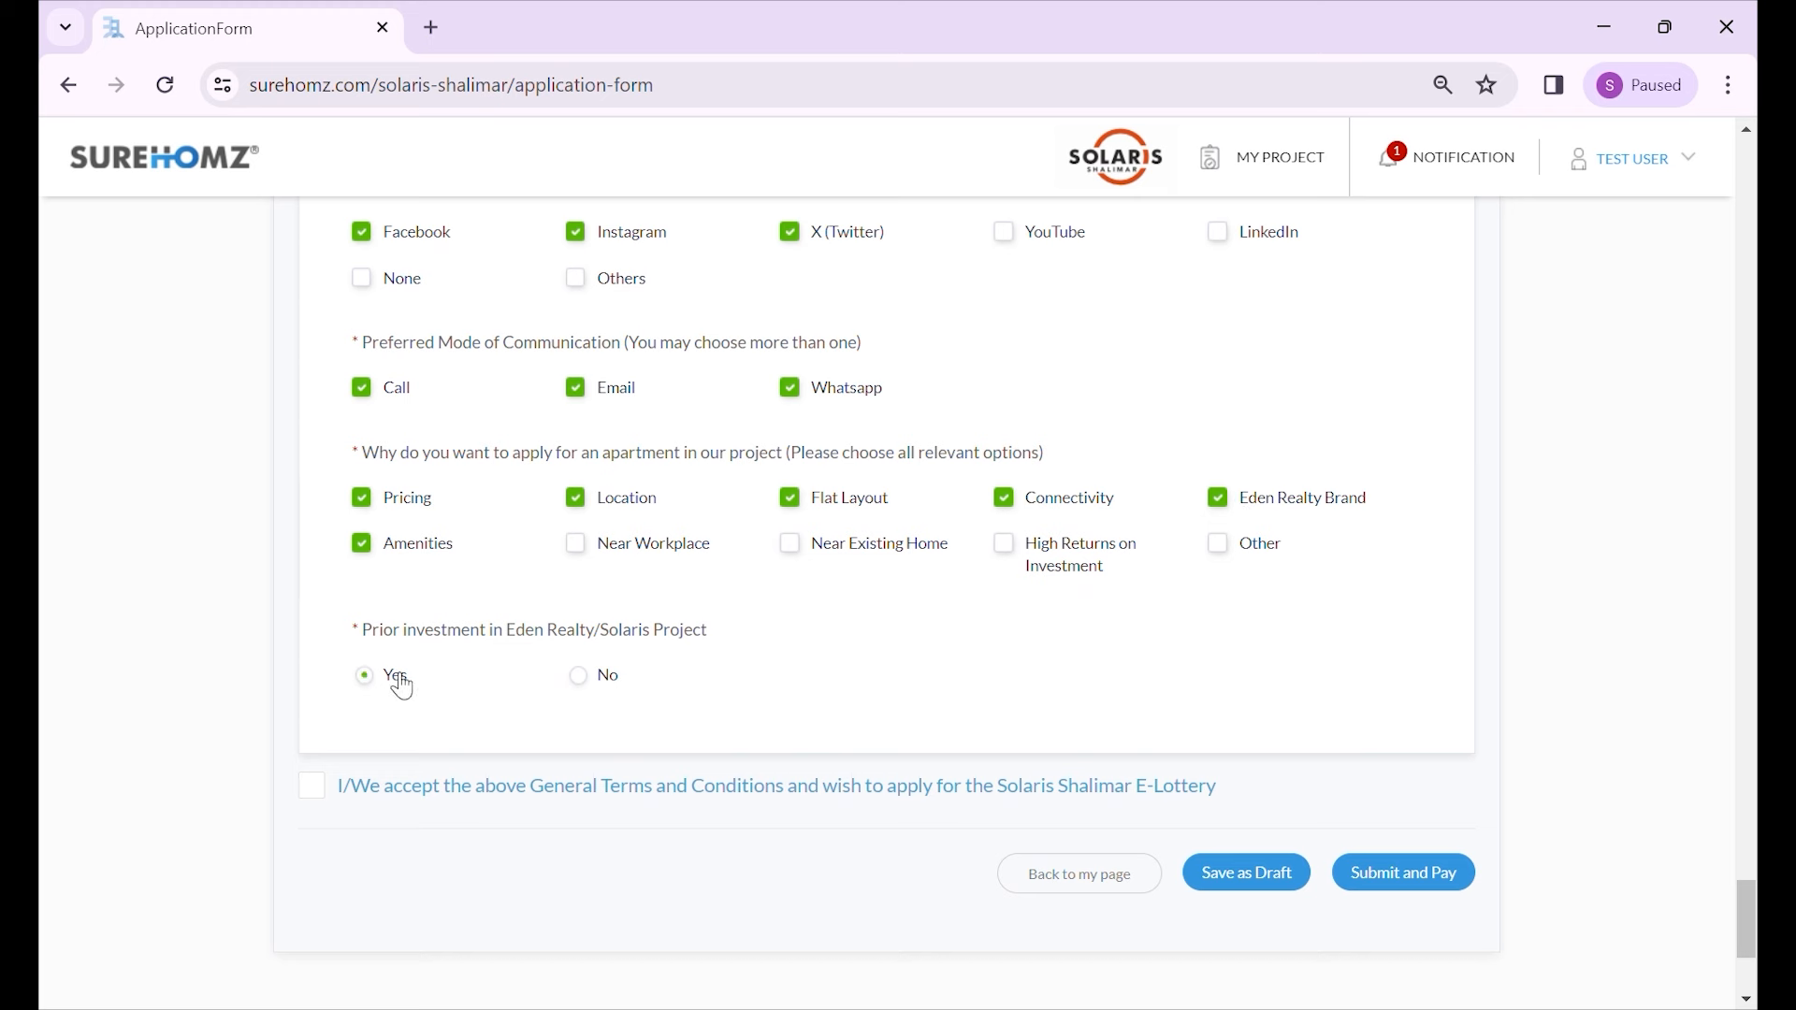
{"action": "scroll", "coordinate": [480, 601], "scroll_direction": "down", "scroll_amount": 1}
{"action": "scroll", "coordinate": [486, 582], "scroll_direction": "up", "scroll_amount": 2}
{"action": "scroll", "coordinate": [619, 622], "scroll_direction": "up", "scroll_amount": 10}
{"action": "scroll", "coordinate": [619, 625], "scroll_direction": "down", "scroll_amount": 10}
{"action": "scroll", "coordinate": [654, 644], "scroll_direction": "up", "scroll_amount": 20}
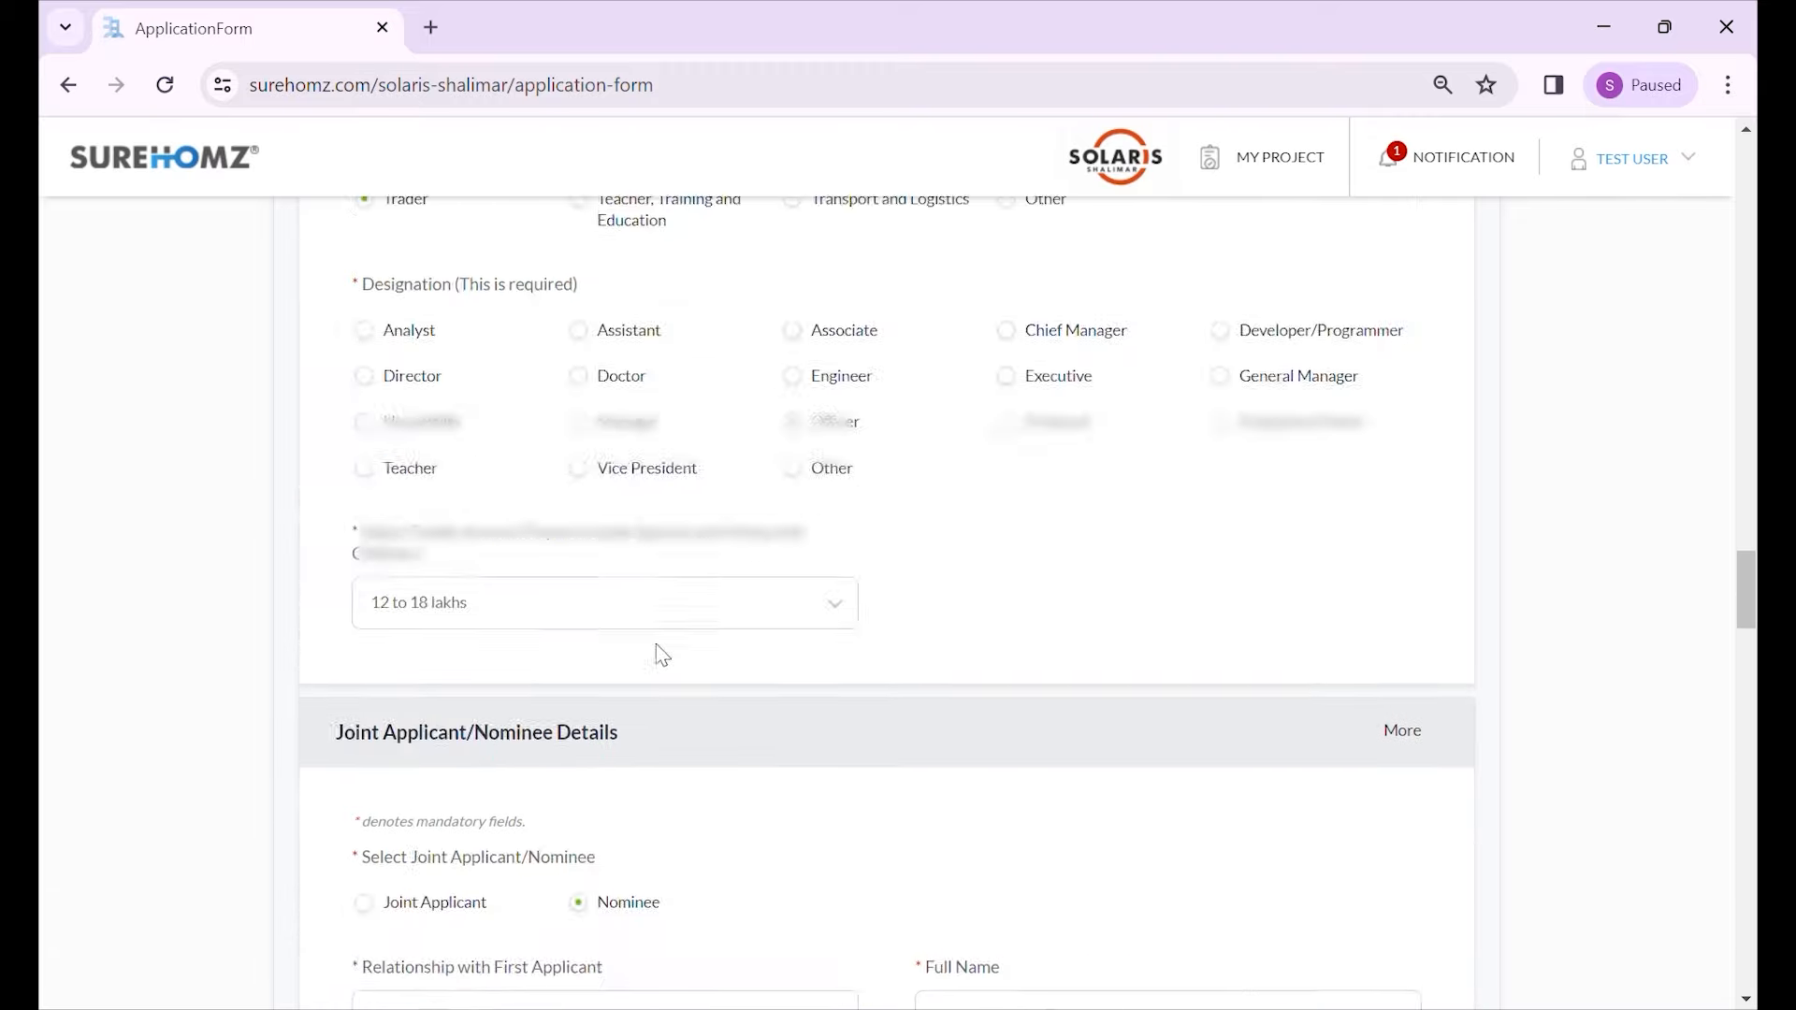
- Download the GTC document from the top of the form, then return to the terms checkbox
{"action": "scroll", "coordinate": [660, 655], "scroll_direction": "up", "scroll_amount": 20}
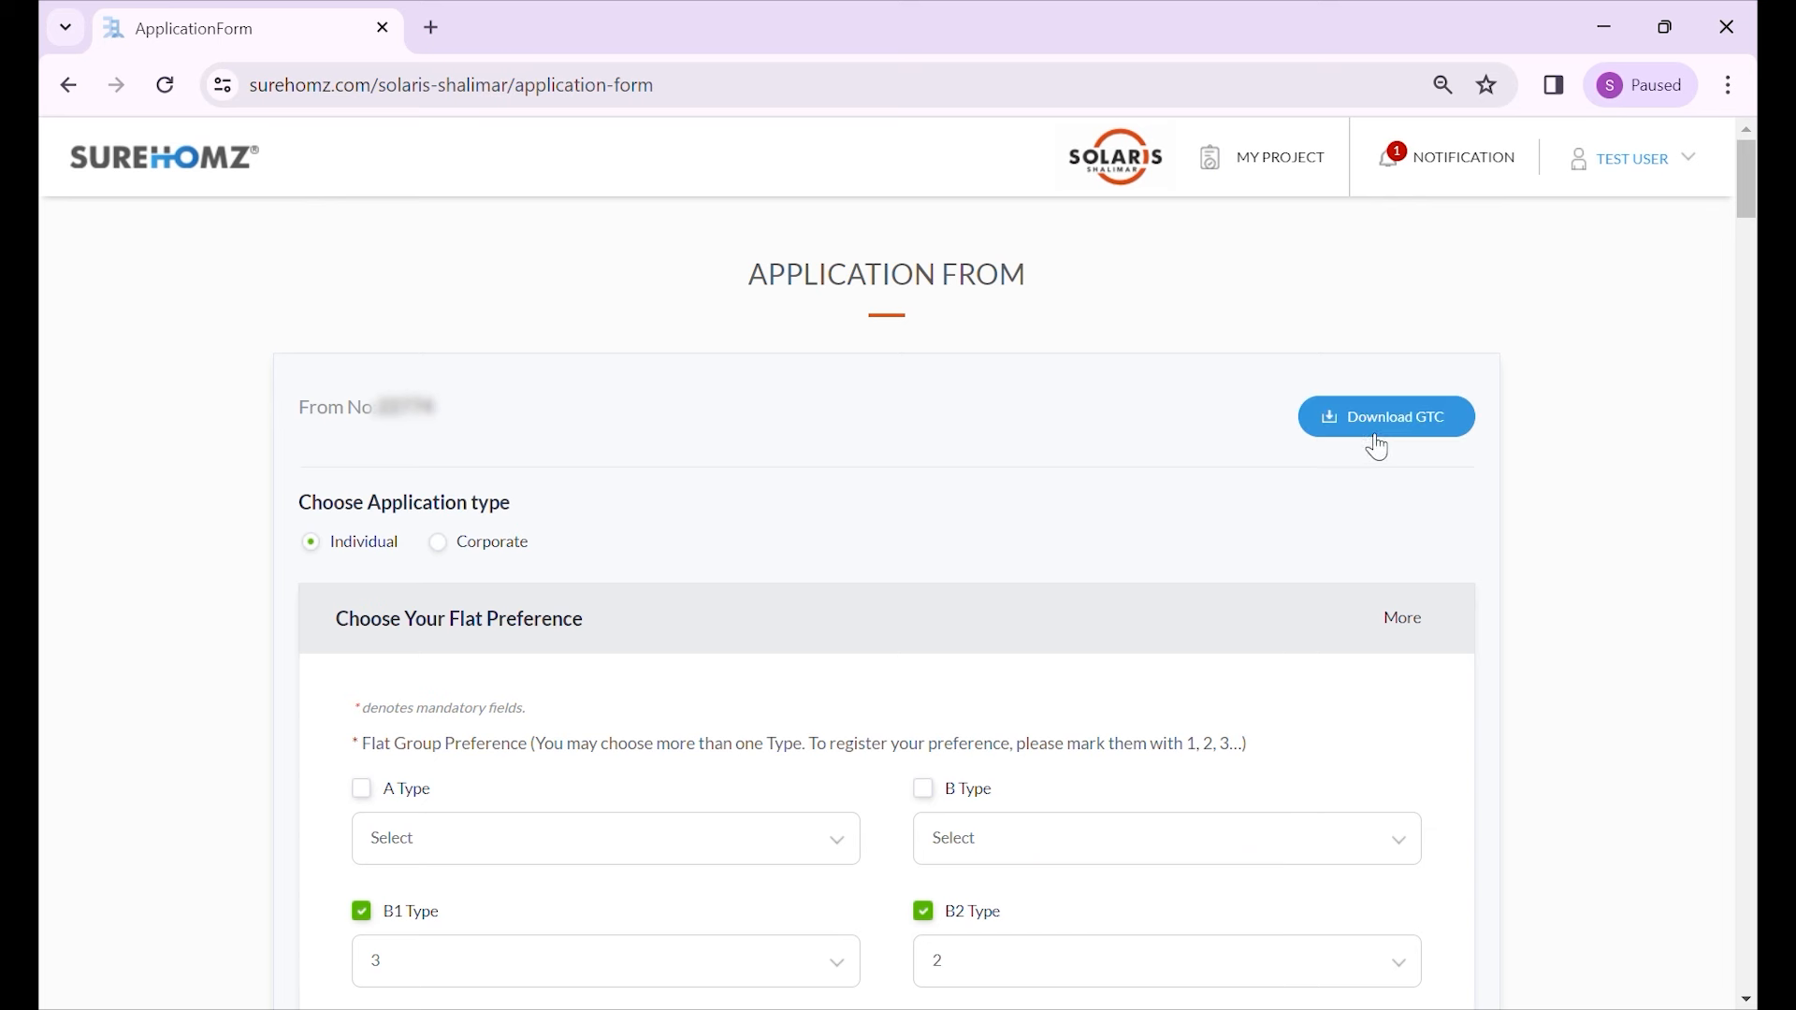
{"action": "left_click", "coordinate": [1389, 433]}
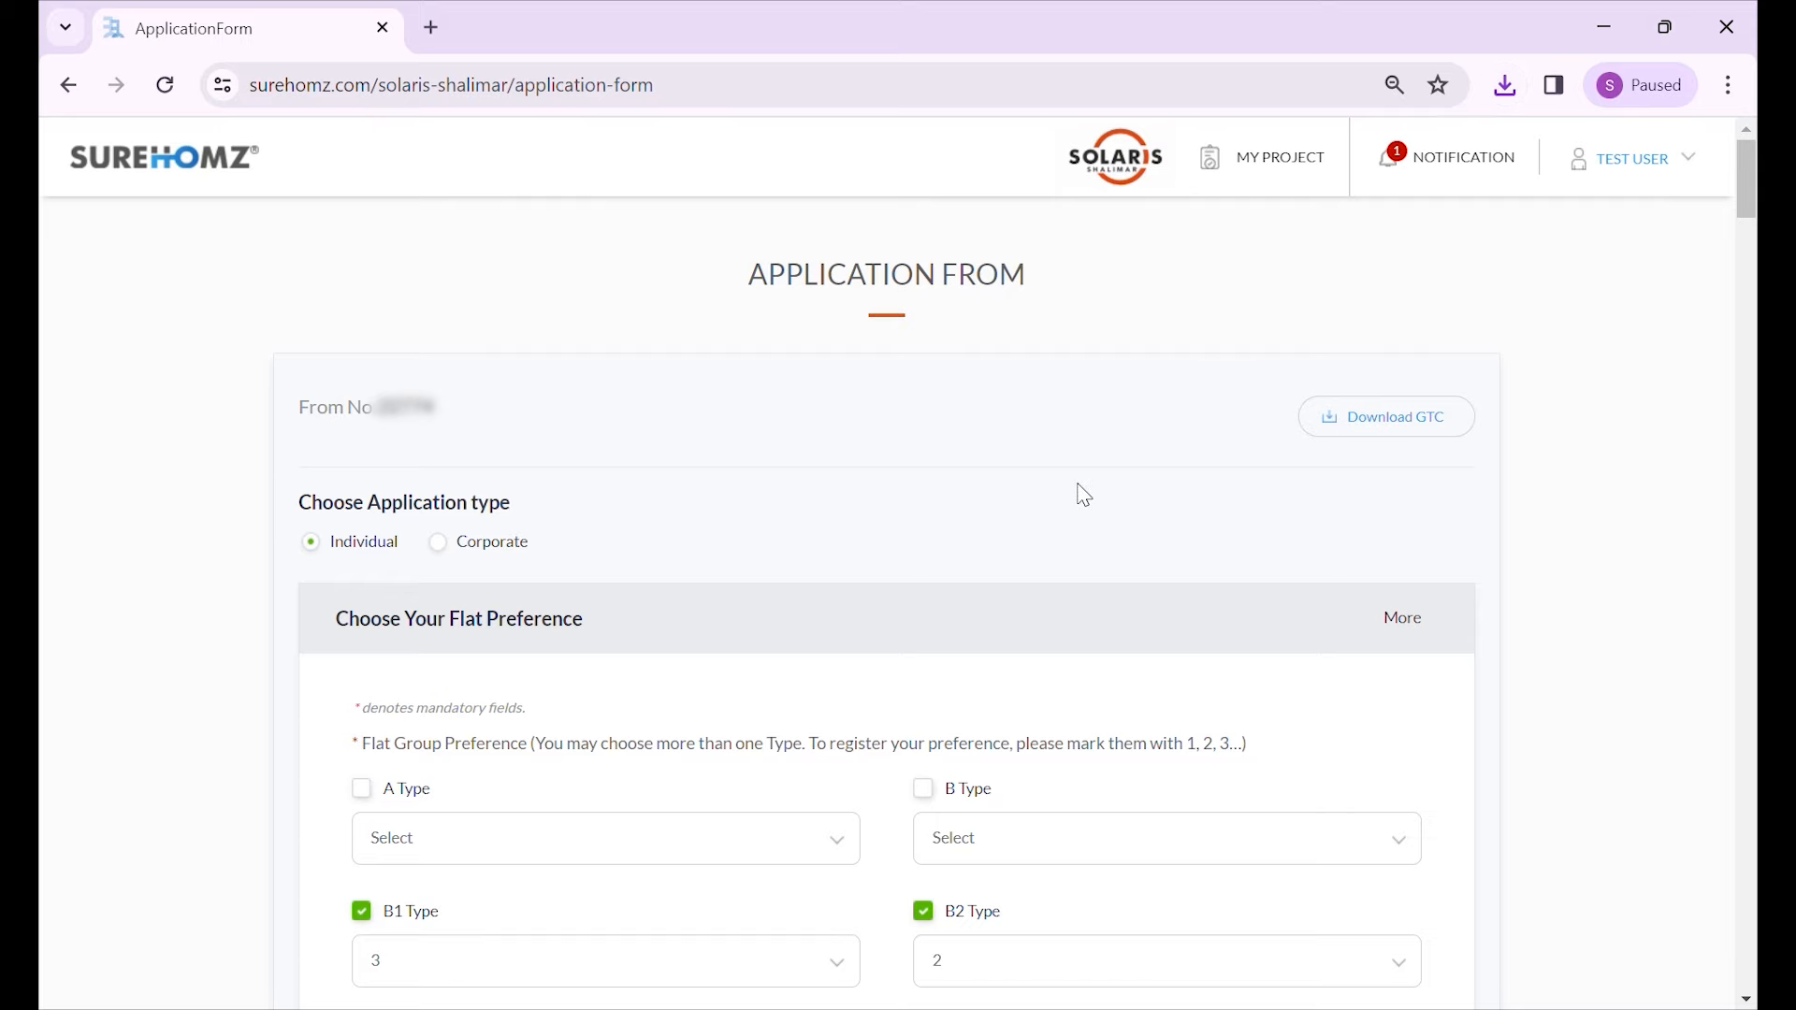
{"action": "scroll", "coordinate": [1080, 500], "scroll_direction": "down", "scroll_amount": 15}
{"action": "scroll", "coordinate": [1085, 545], "scroll_direction": "down", "scroll_amount": 15}
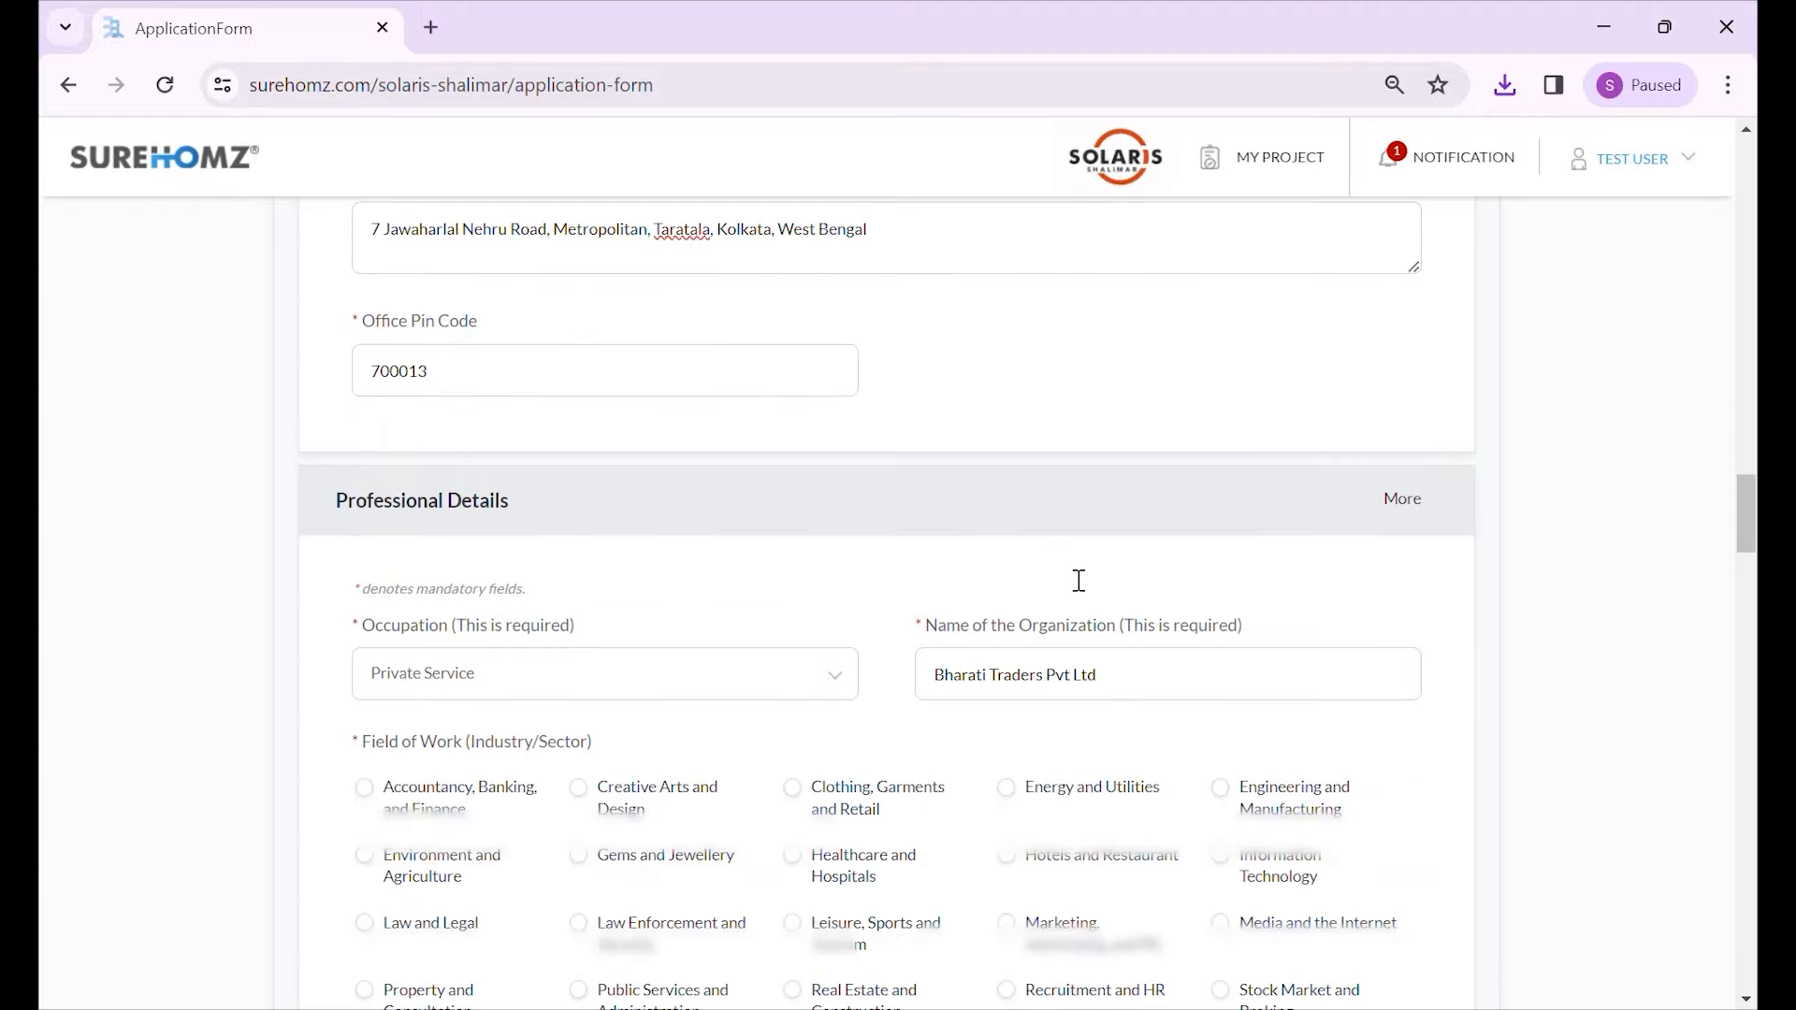
{"action": "scroll", "coordinate": [954, 556], "scroll_direction": "down", "scroll_amount": 8}
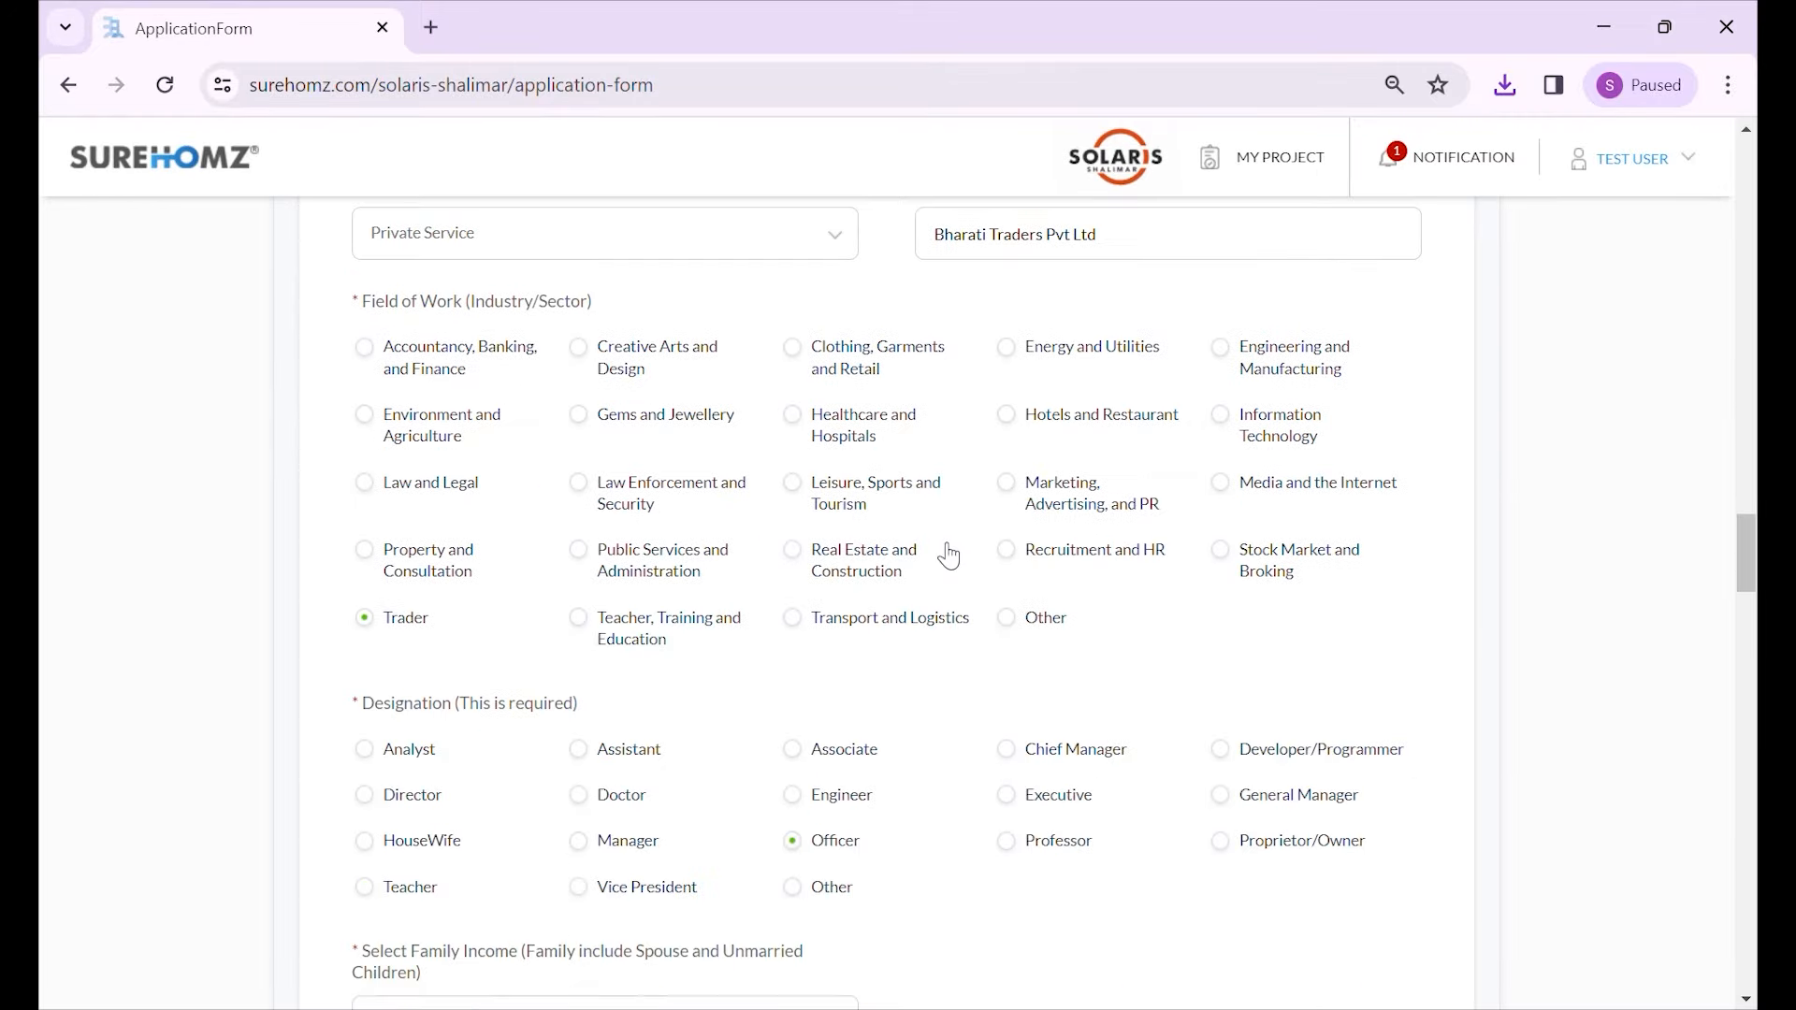
{"action": "scroll", "coordinate": [982, 553], "scroll_direction": "down", "scroll_amount": 20}
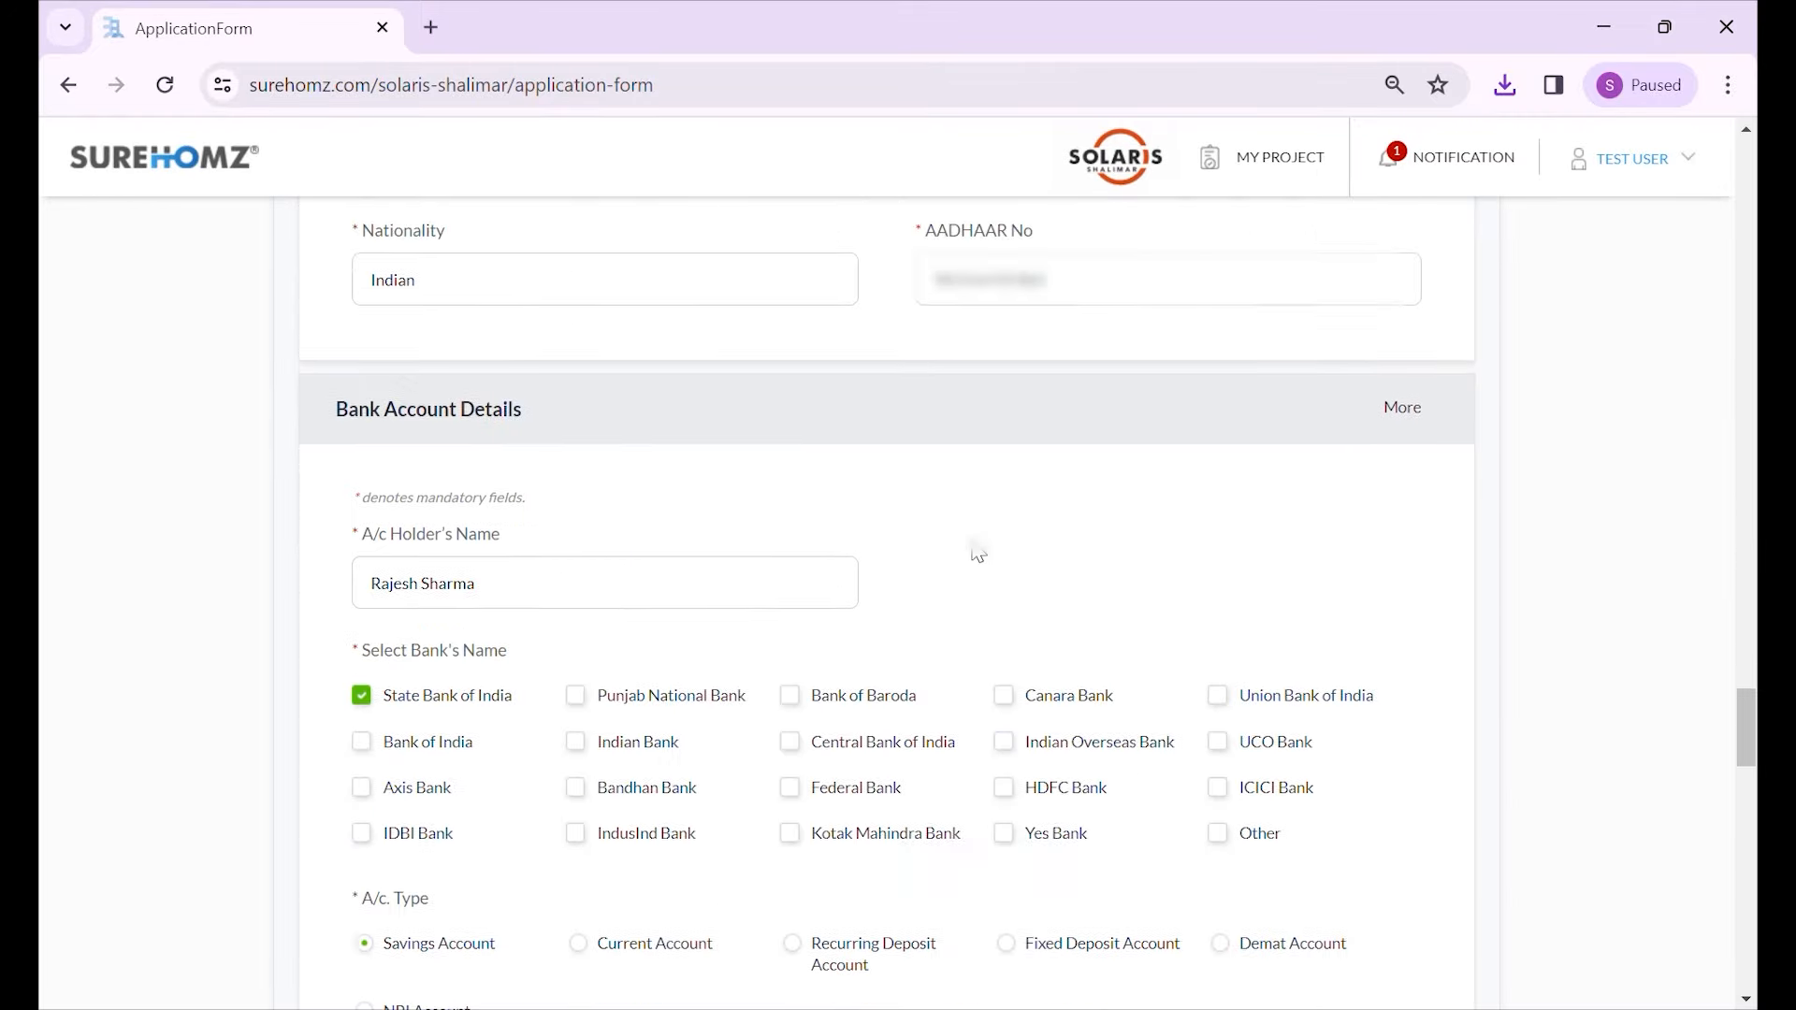
{"action": "scroll", "coordinate": [975, 544], "scroll_direction": "down", "scroll_amount": 20}
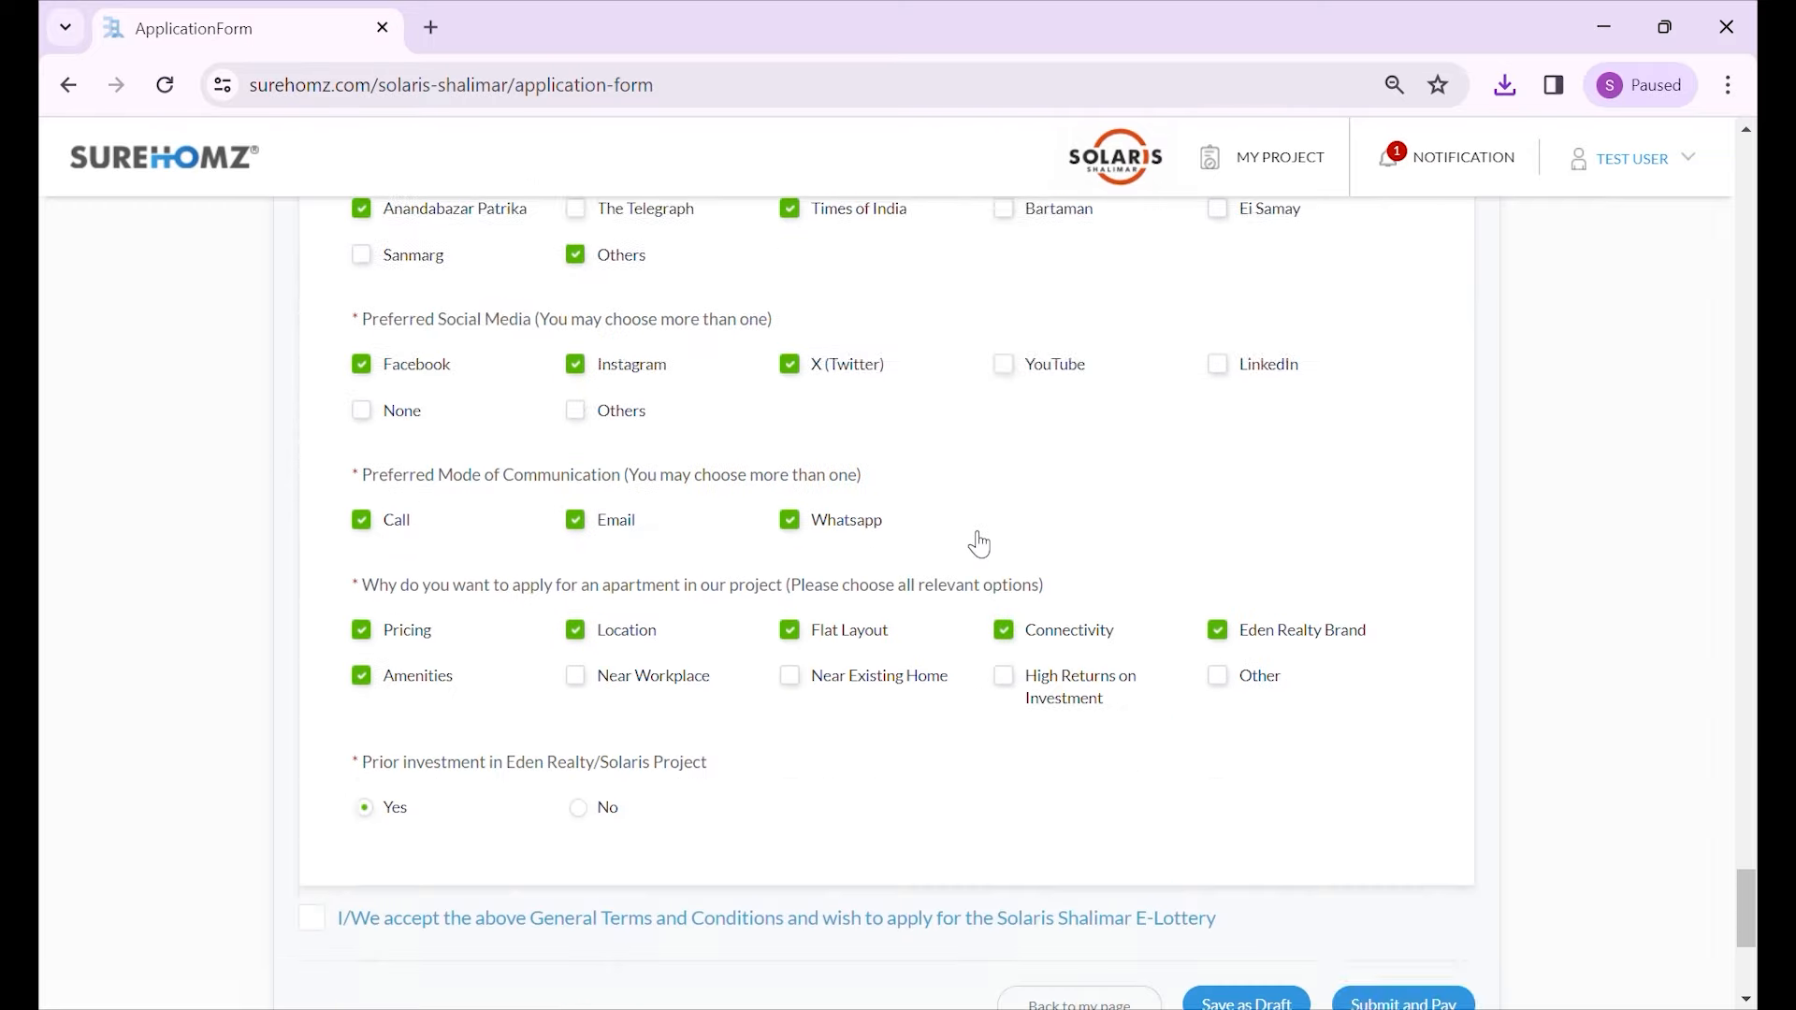
{"action": "scroll", "coordinate": [575, 568], "scroll_direction": "up", "scroll_amount": 1}
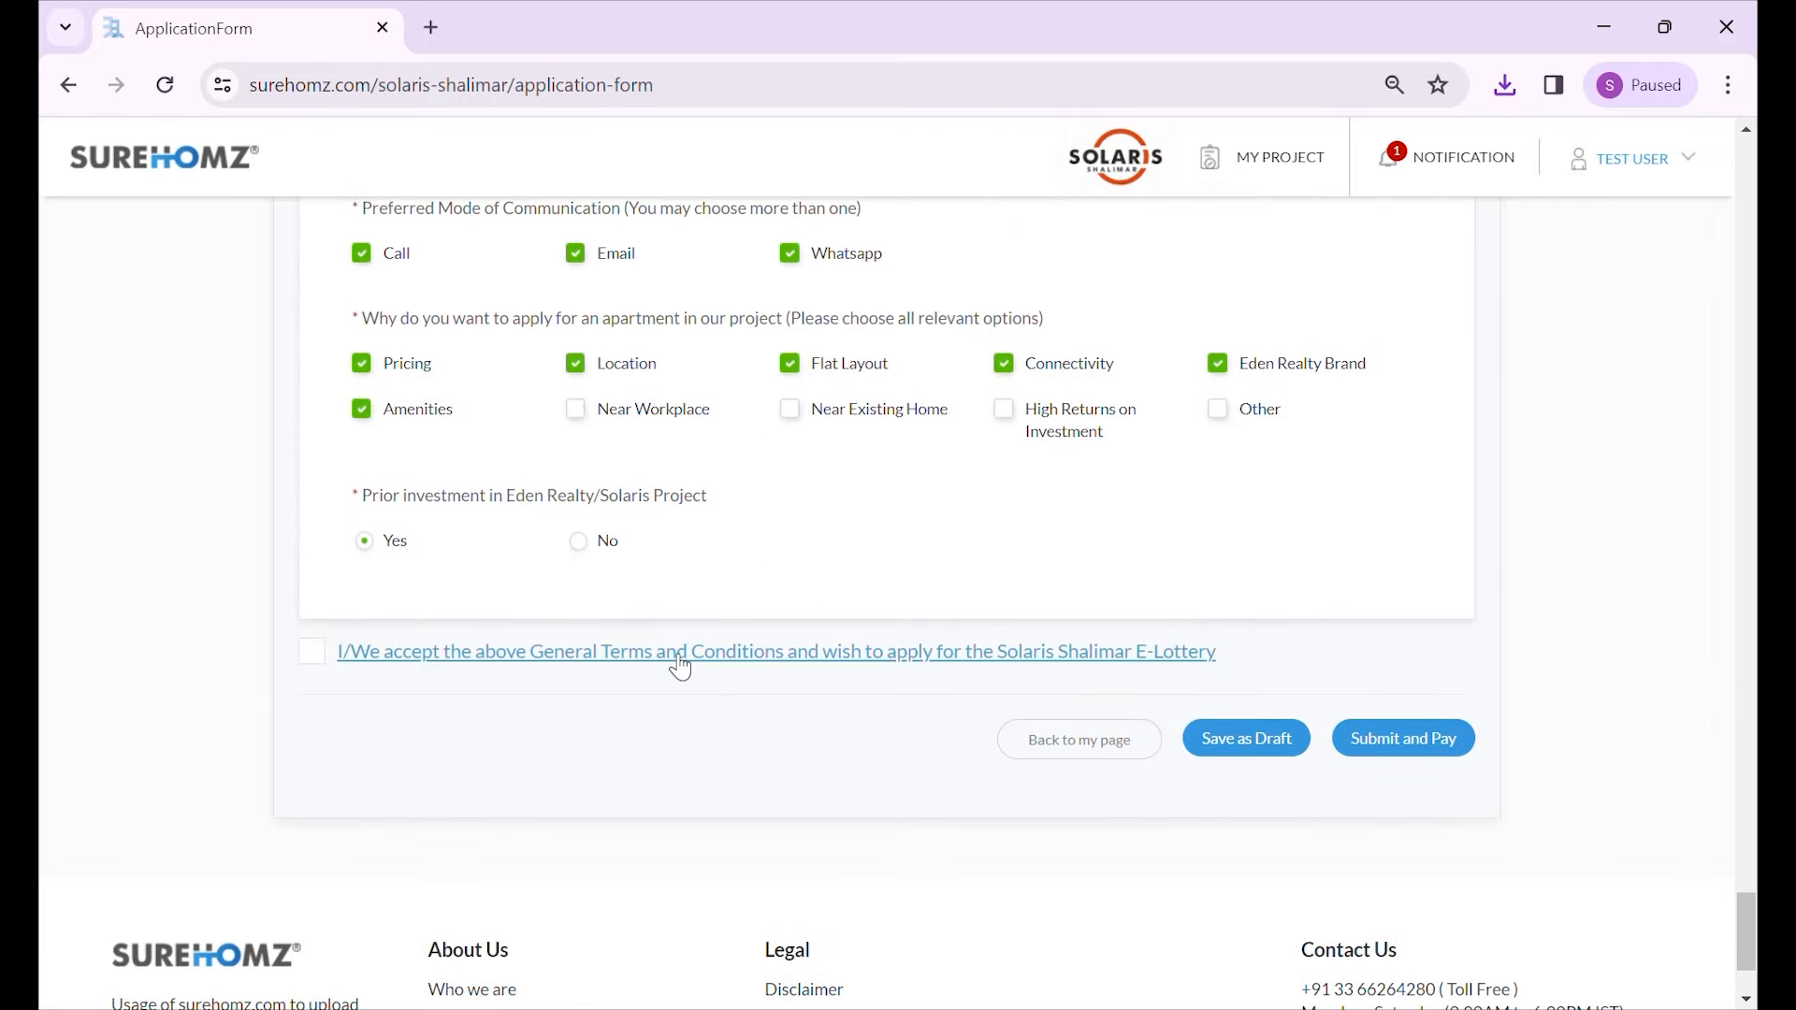
- Open the General Terms and Conditions link and accept the terms in the popup
{"action": "left_click", "coordinate": [671, 652]}
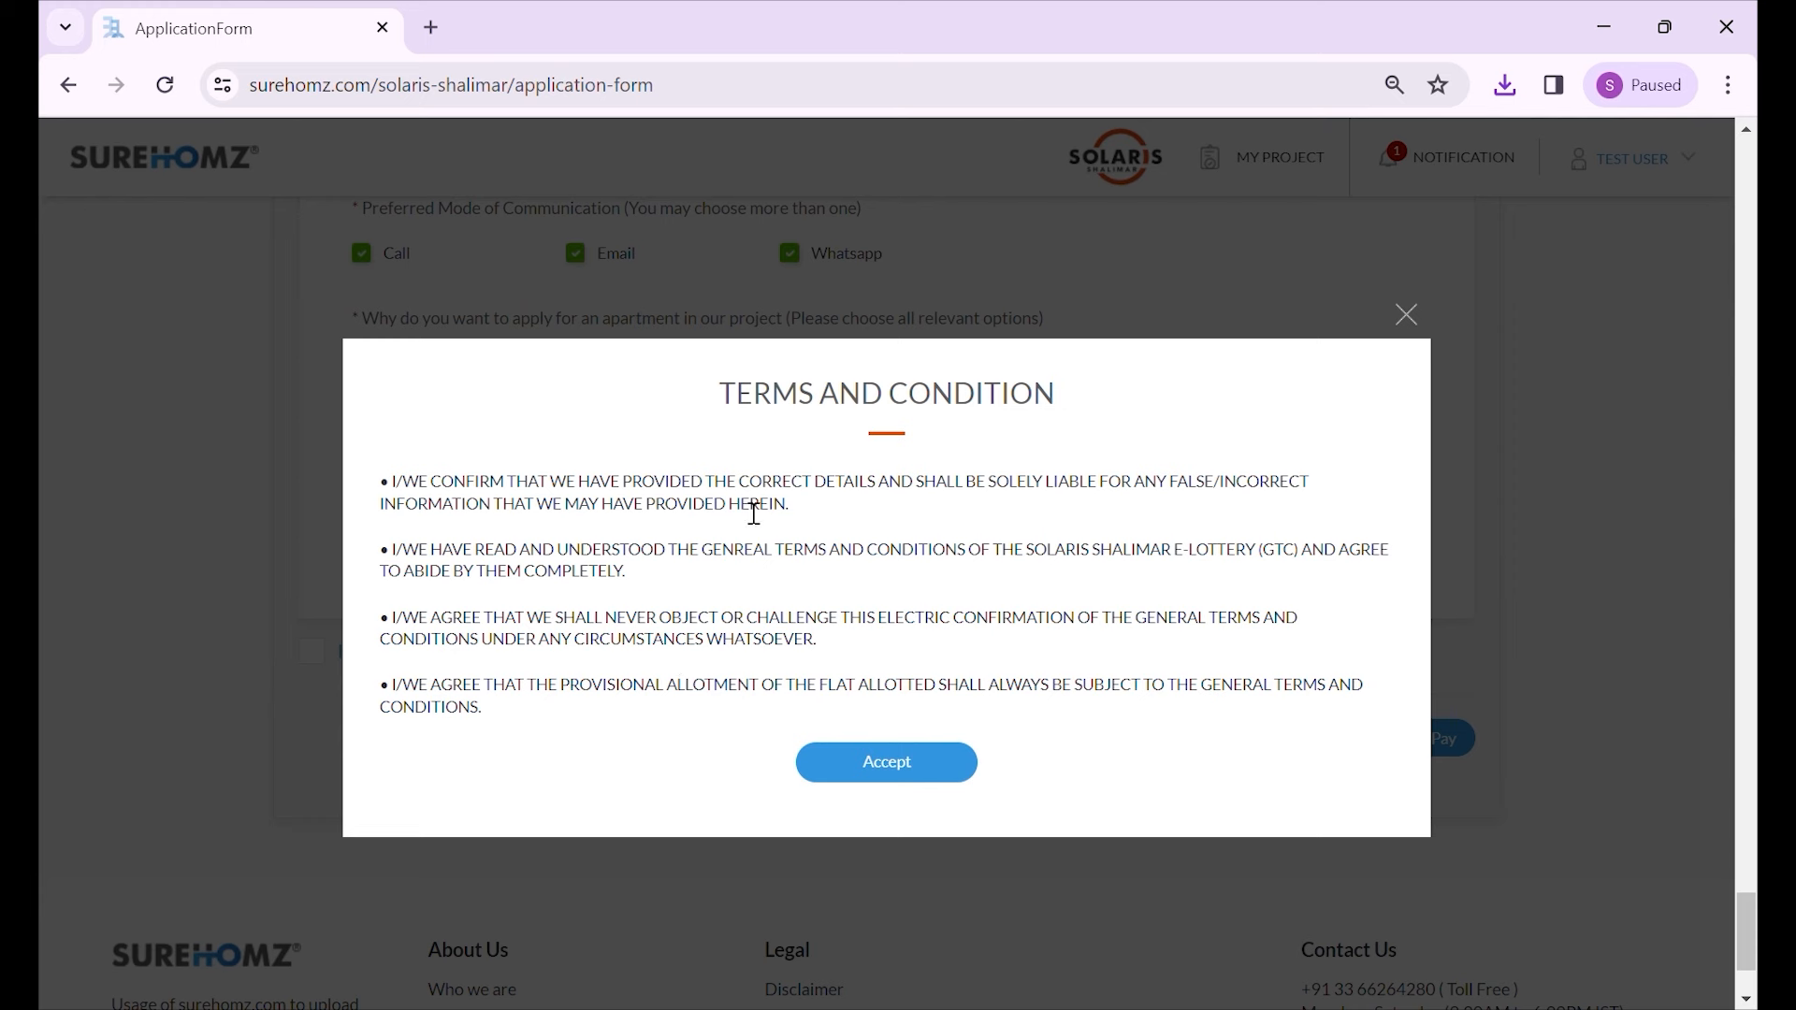
{"action": "left_click", "coordinate": [917, 777]}
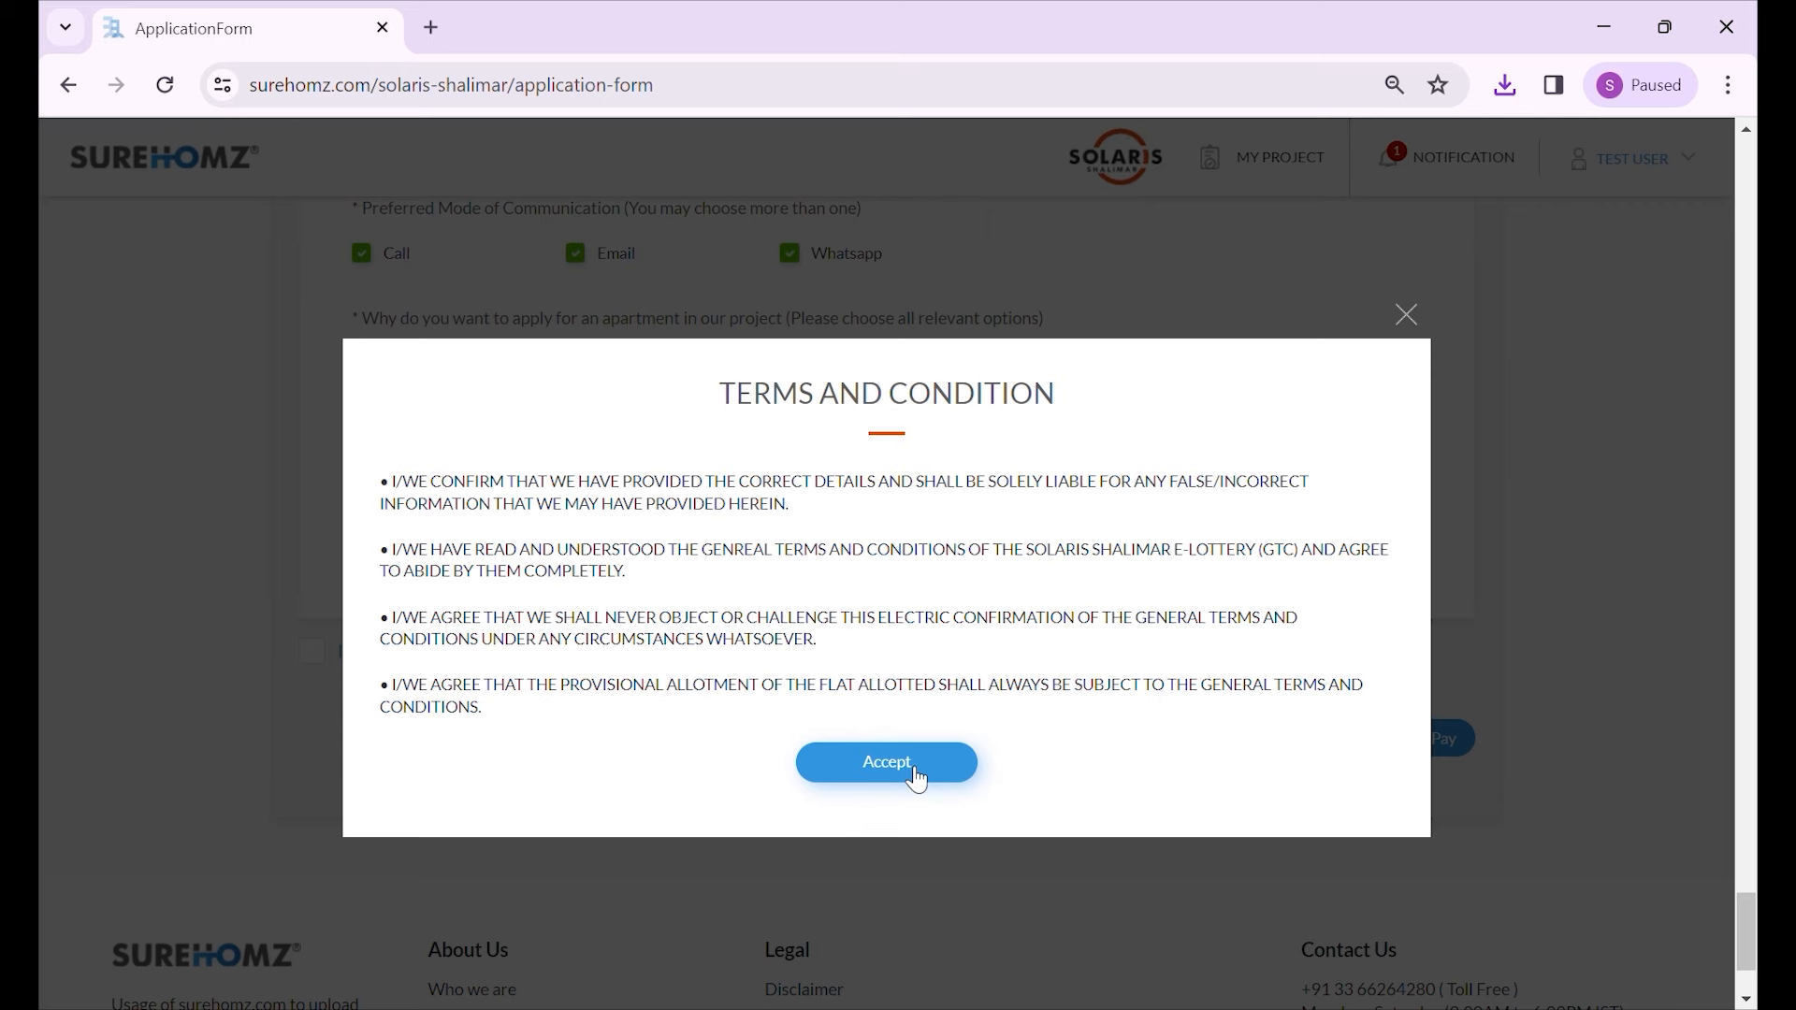
{"action": "left_click", "coordinate": [914, 776]}
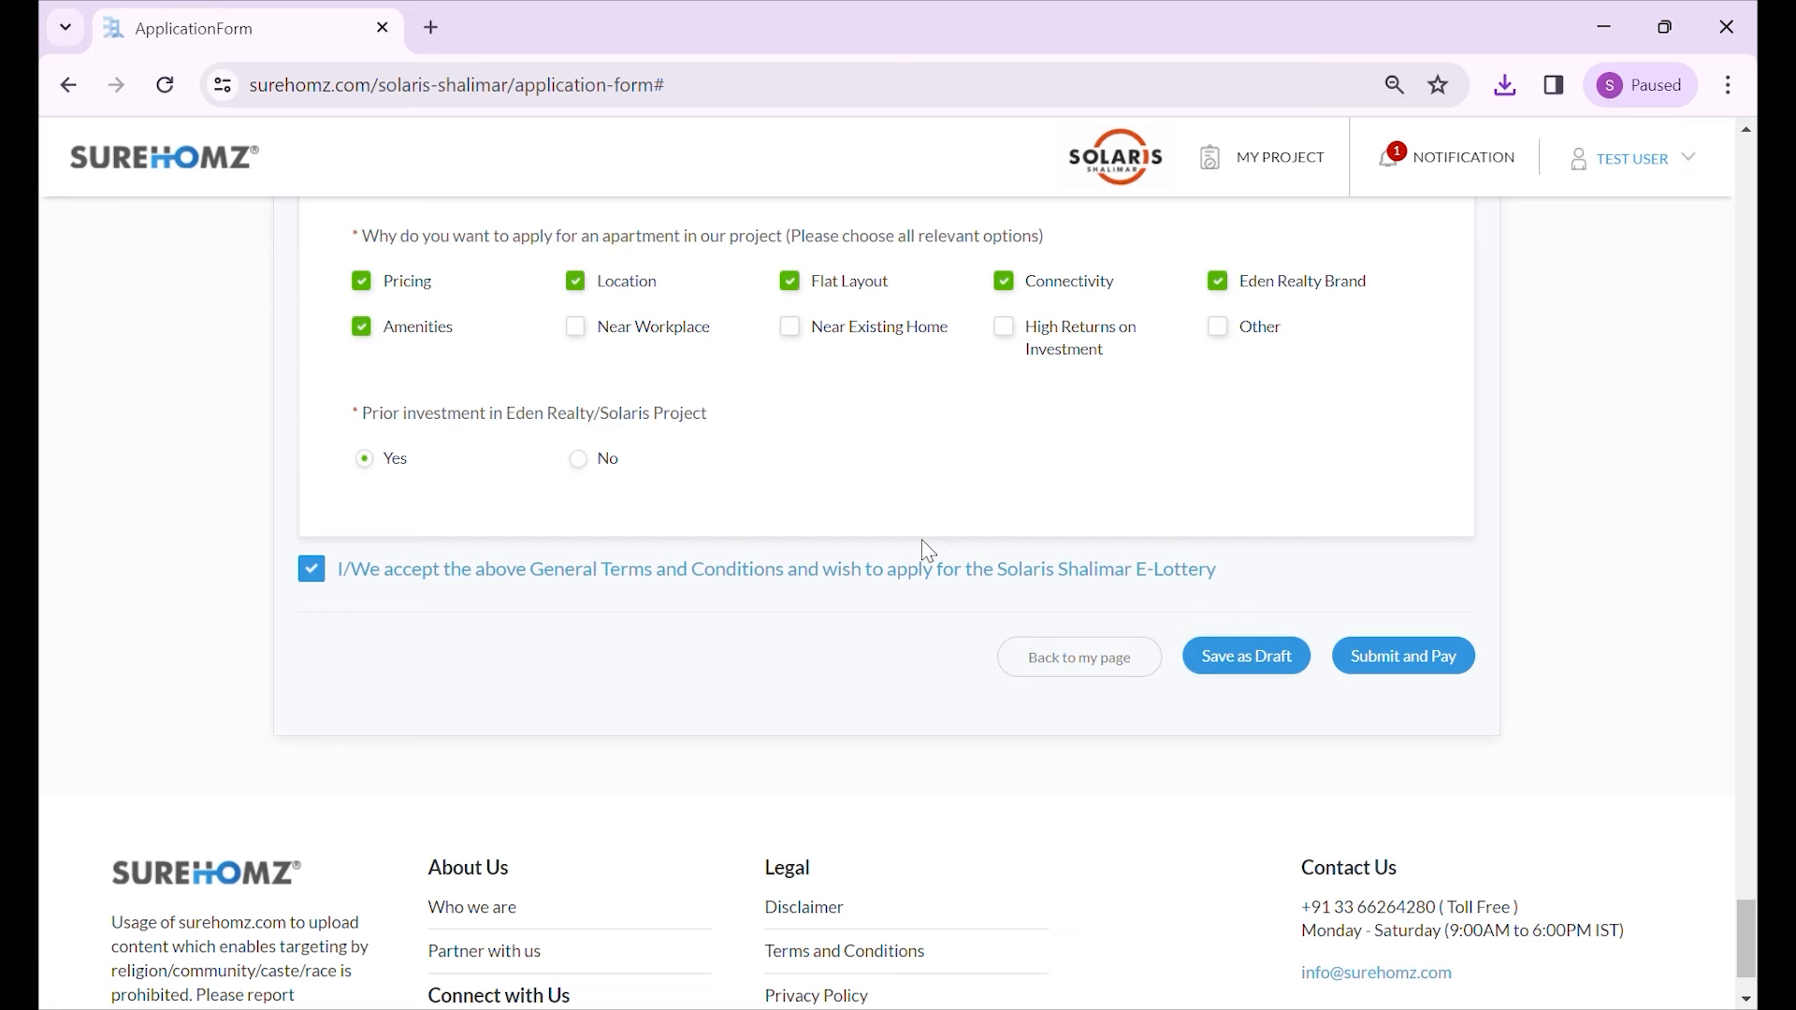
- Attempt Submit and Pay at the bottom of the form; it reloads at the top instead
{"action": "scroll", "coordinate": [917, 553], "scroll_direction": "up", "scroll_amount": 15}
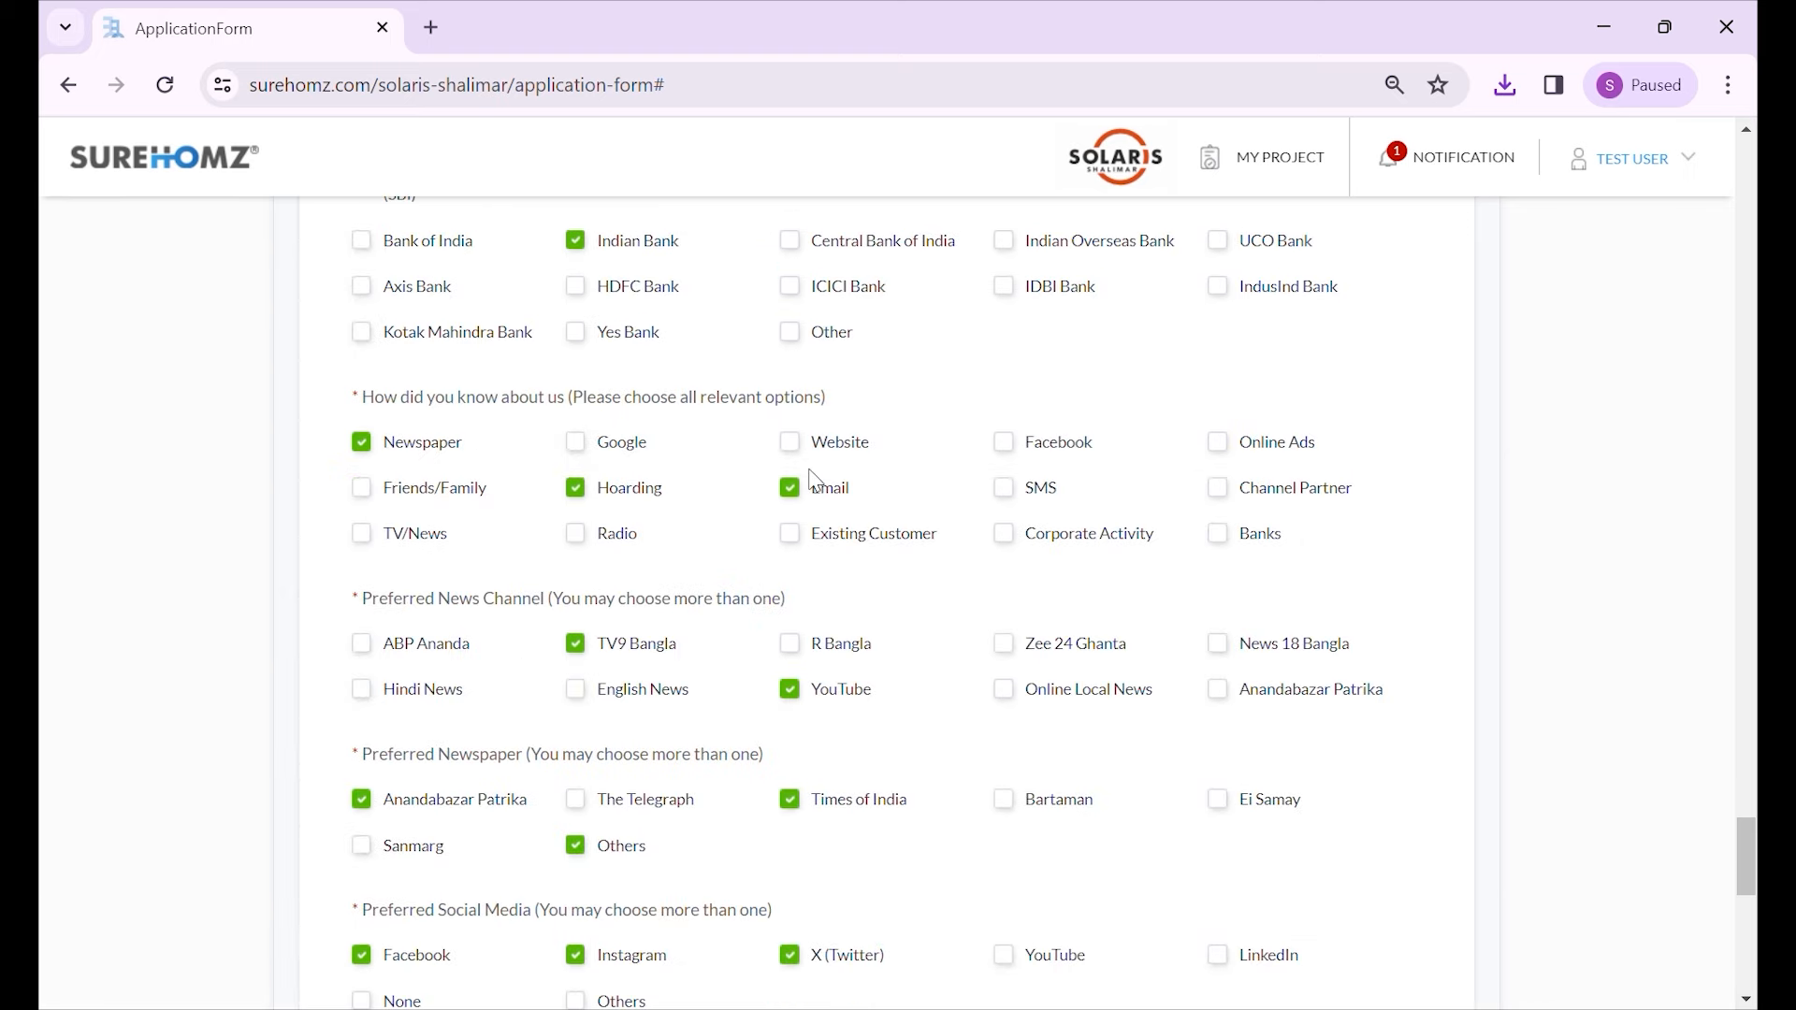
{"action": "scroll", "coordinate": [1033, 505], "scroll_direction": "down", "scroll_amount": 10}
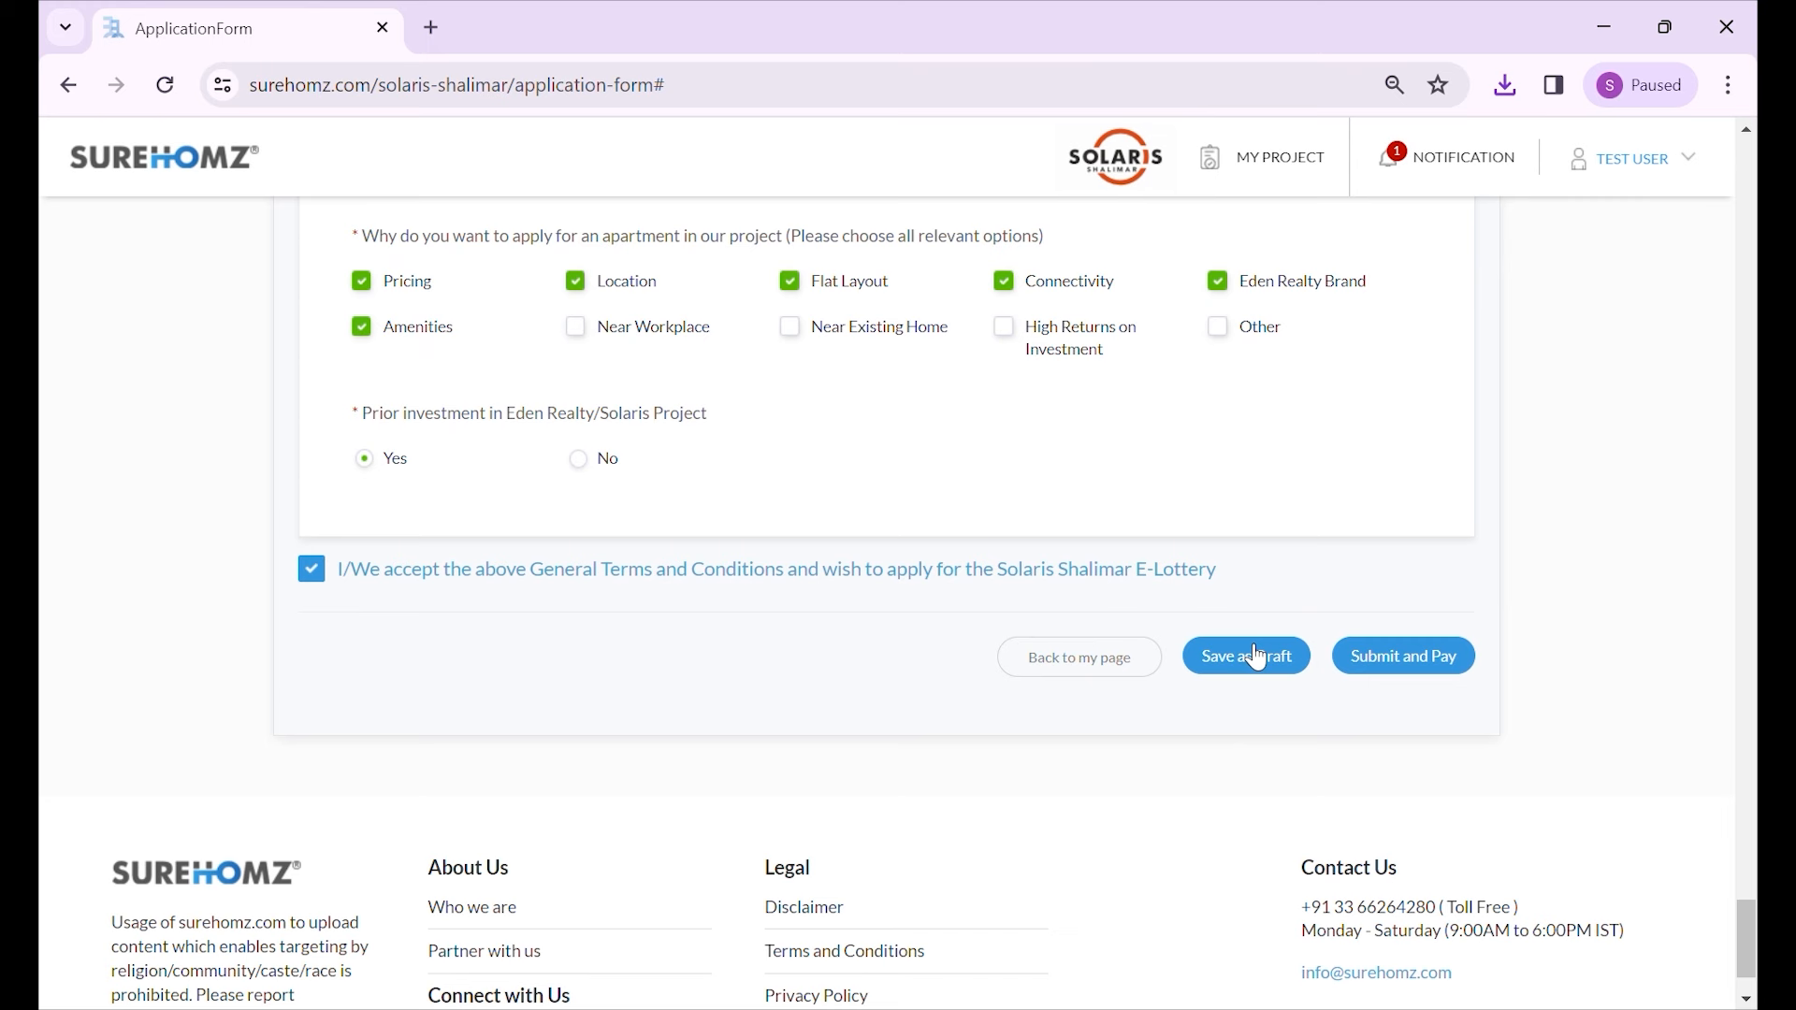
{"action": "left_click", "coordinate": [1428, 672]}
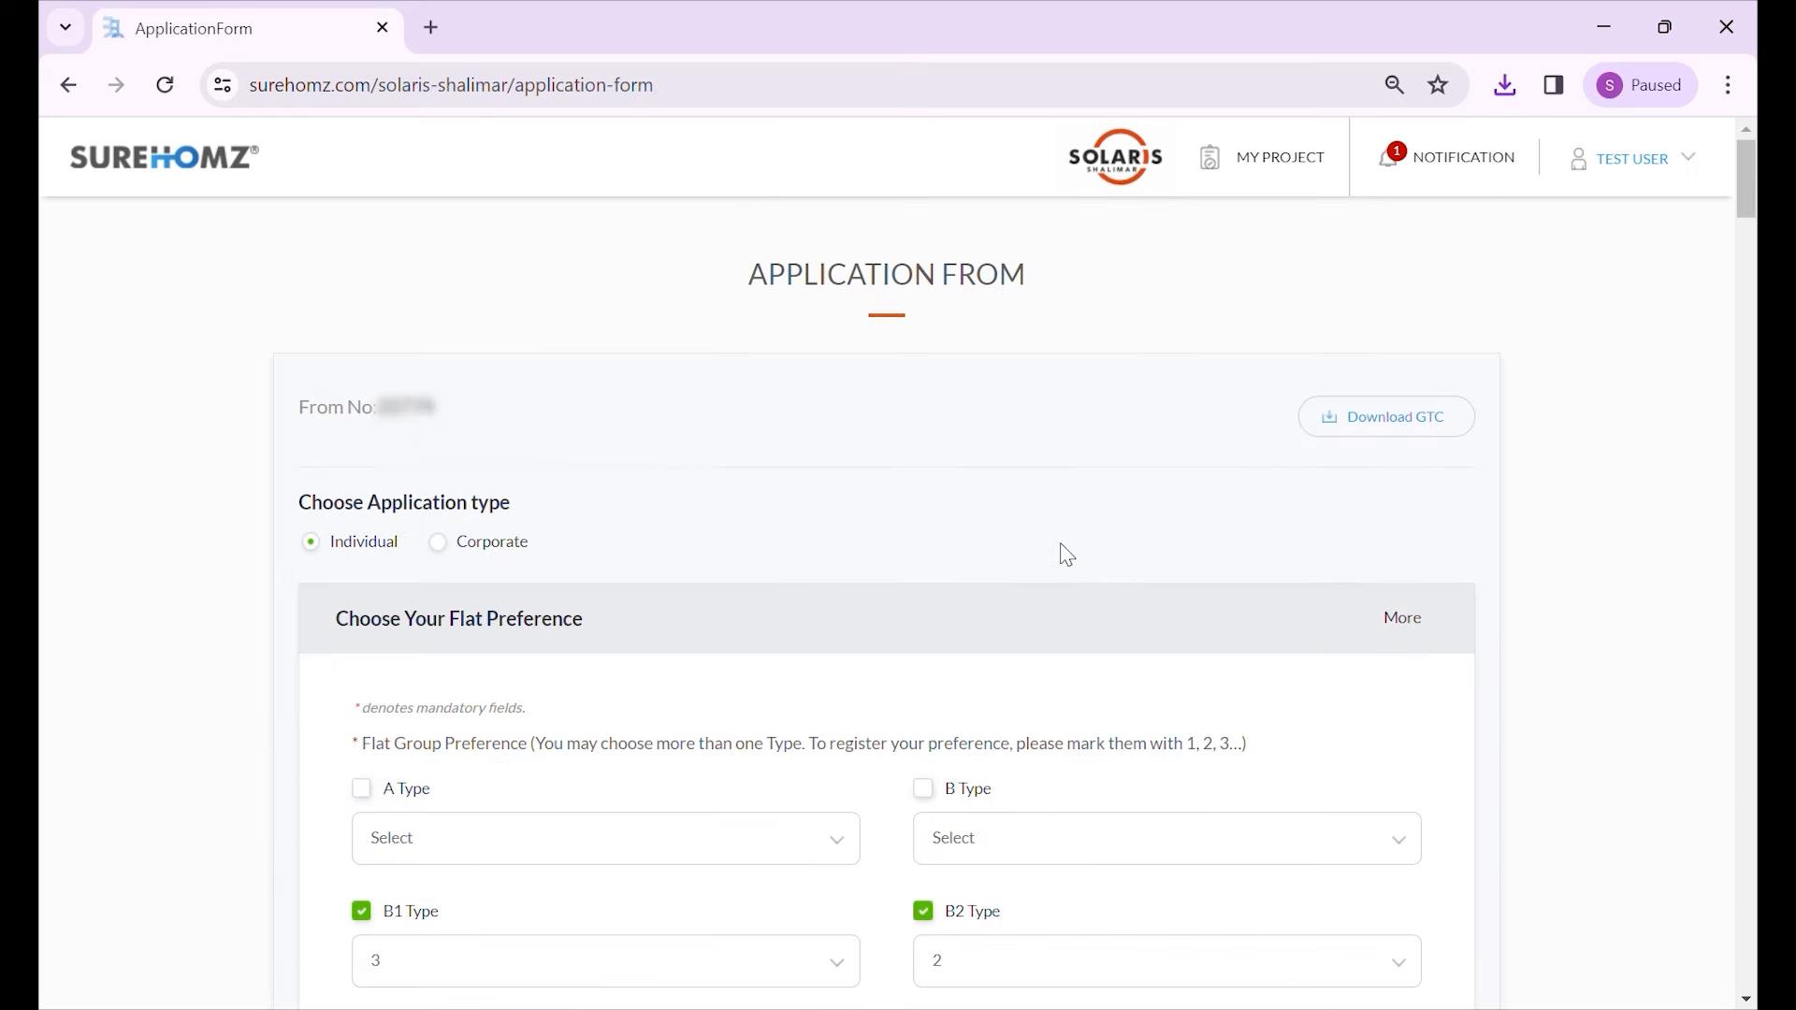
{"action": "scroll", "coordinate": [1066, 547], "scroll_direction": "down", "scroll_amount": 2}
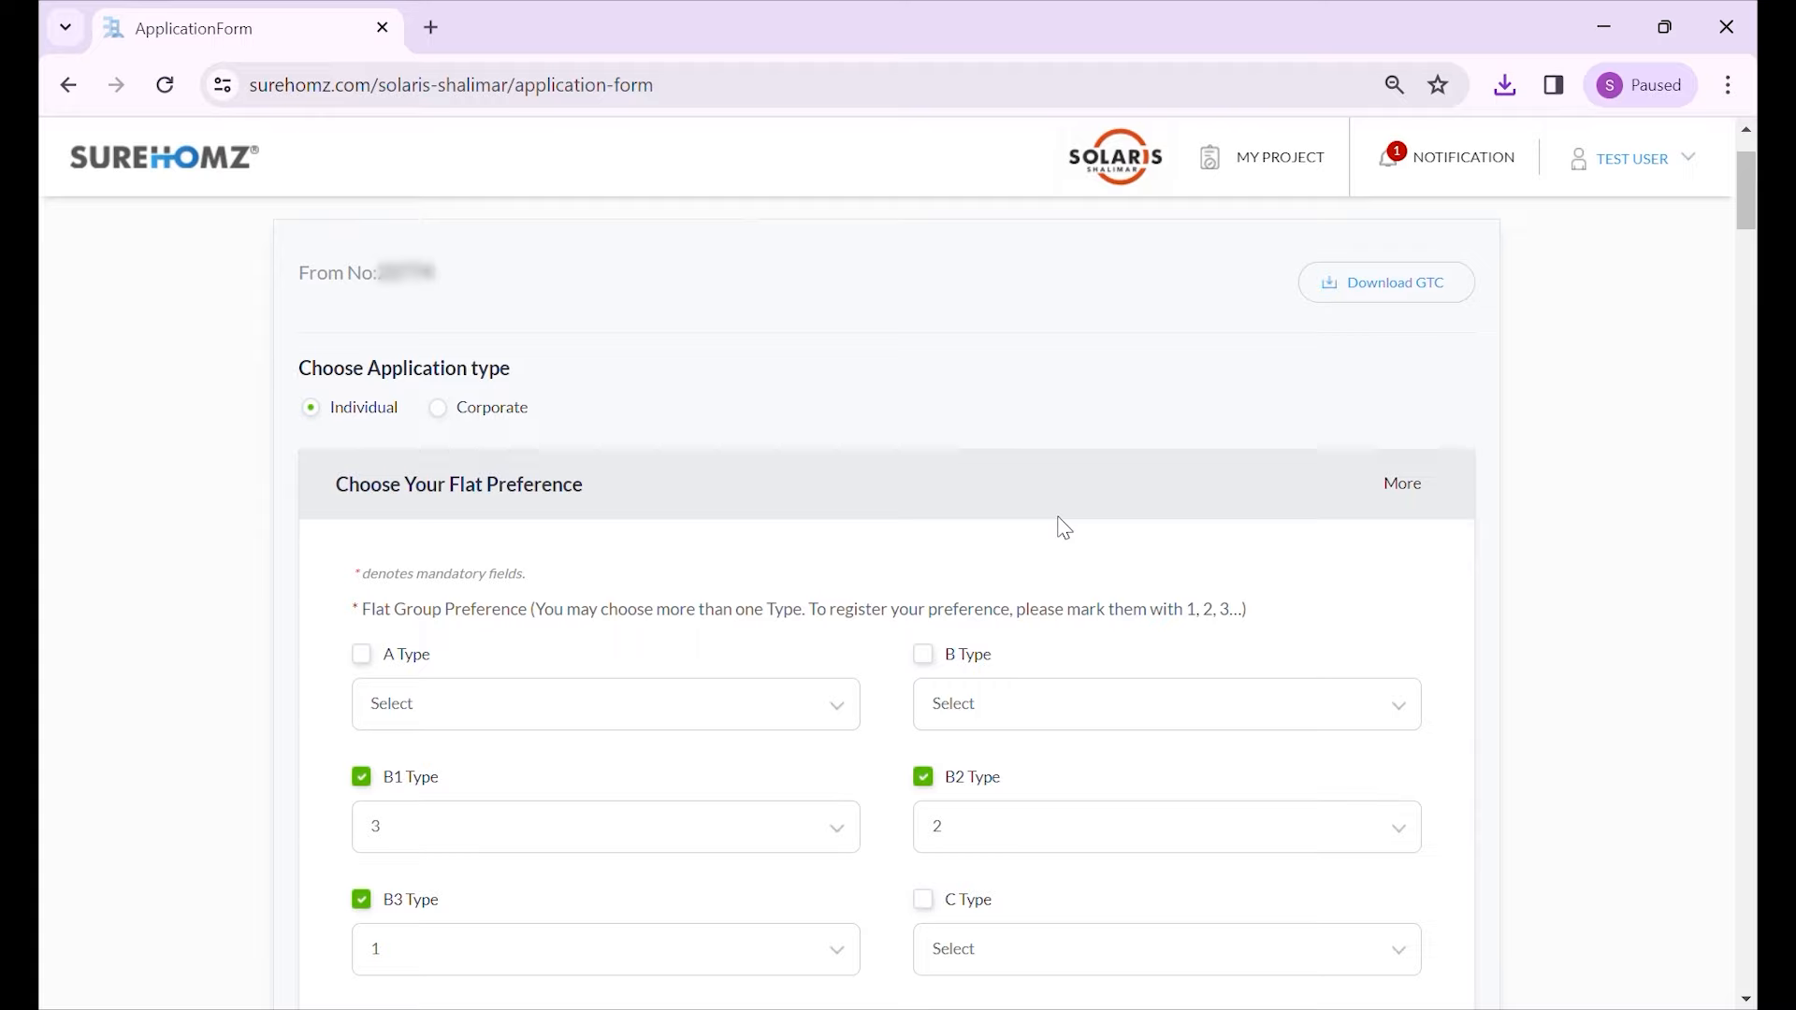
{"action": "scroll", "coordinate": [1065, 528], "scroll_direction": "down", "scroll_amount": 6}
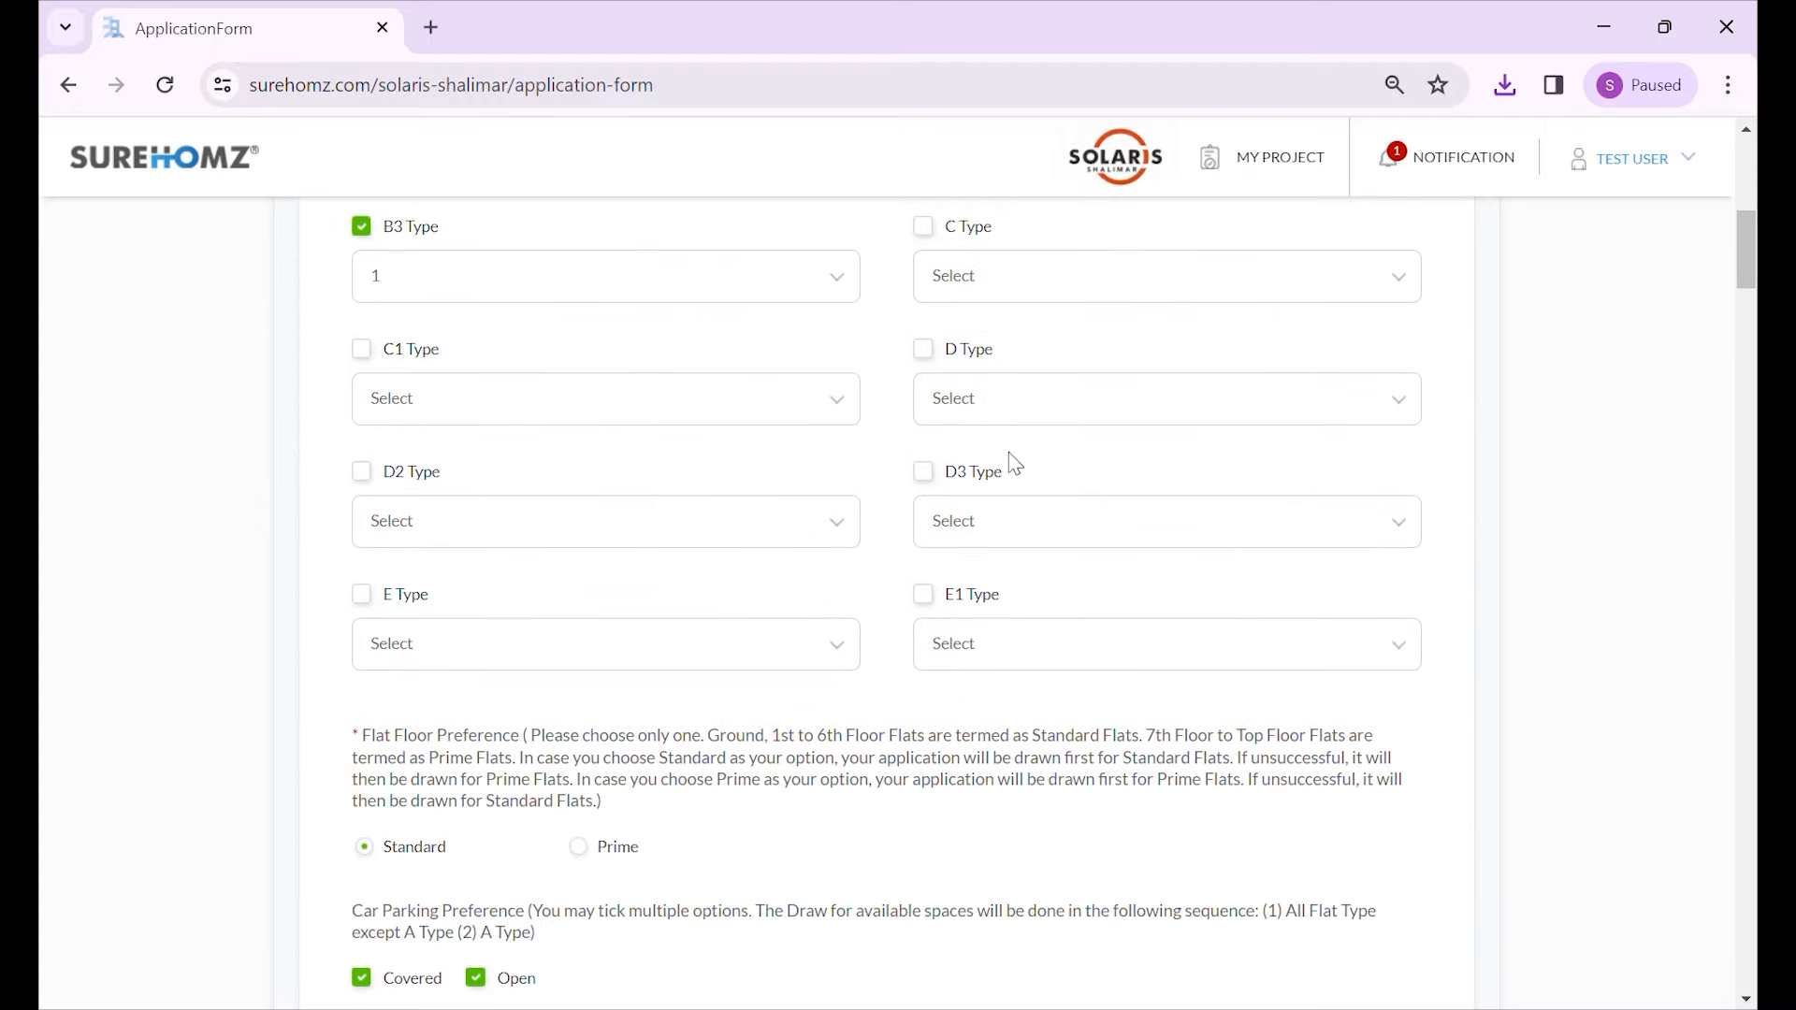
{"action": "scroll", "coordinate": [1015, 463], "scroll_direction": "down", "scroll_amount": 12}
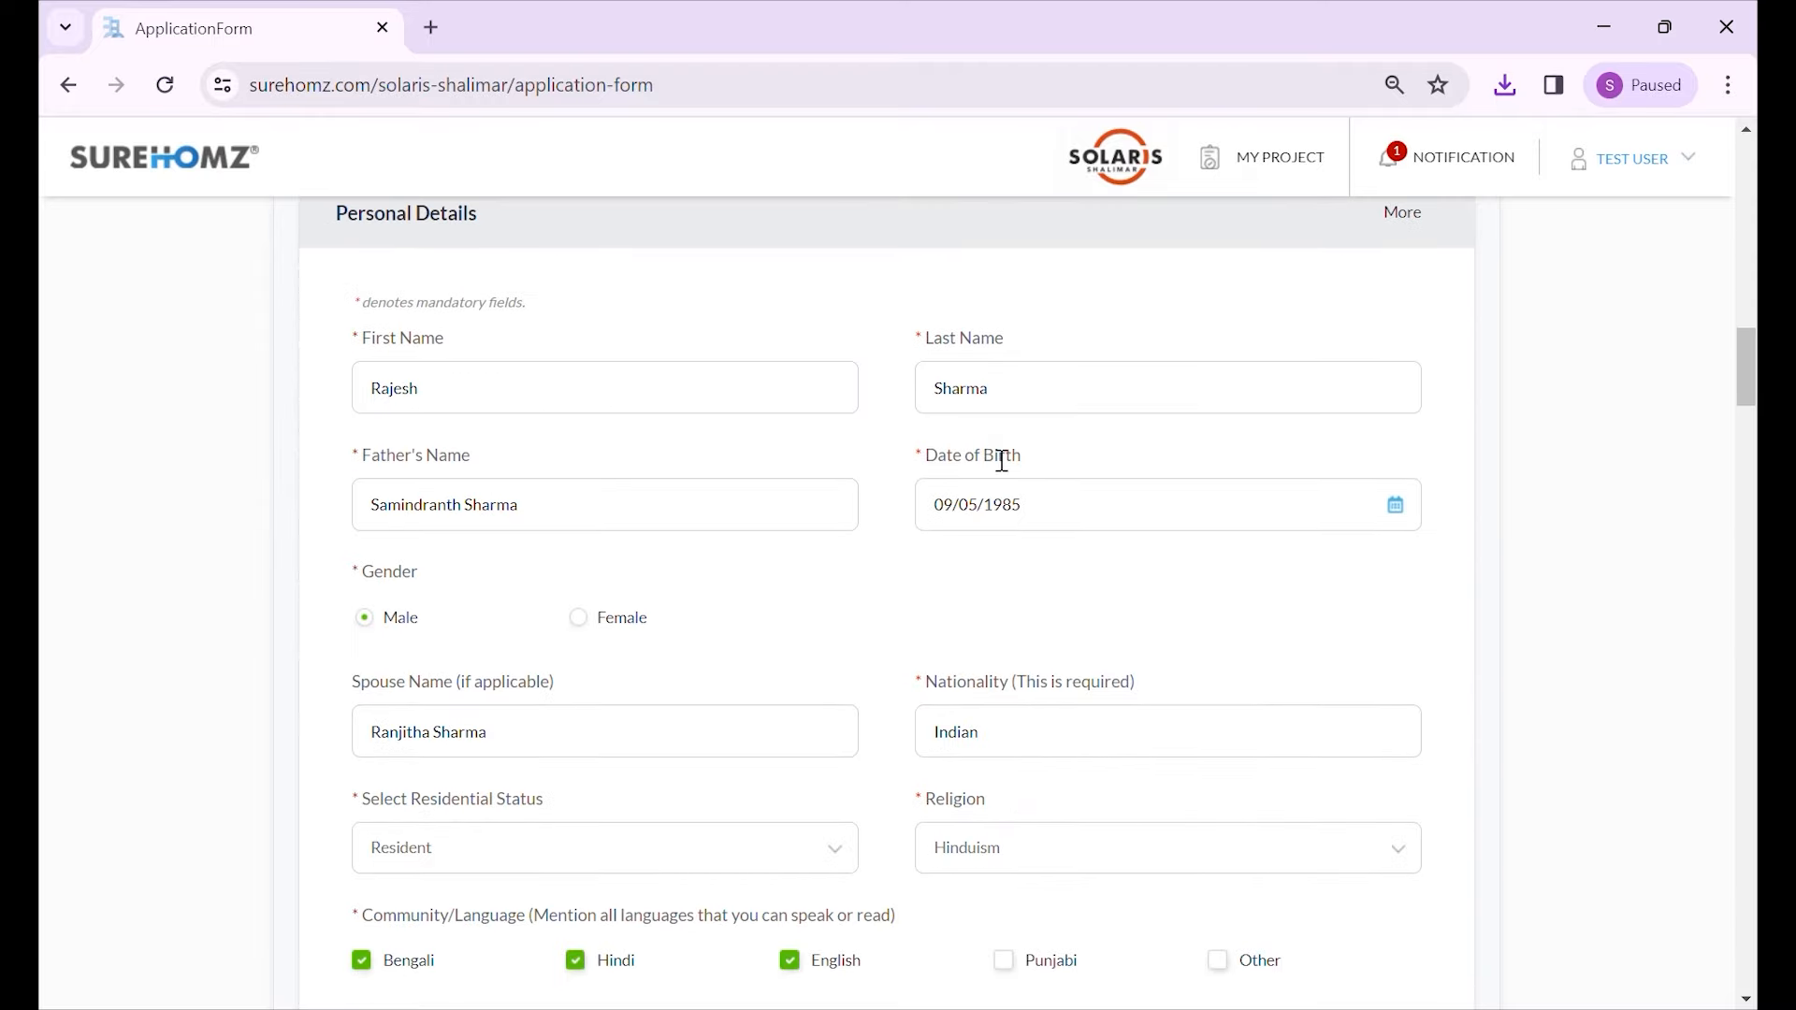
{"action": "scroll", "coordinate": [1010, 496], "scroll_direction": "down", "scroll_amount": 6}
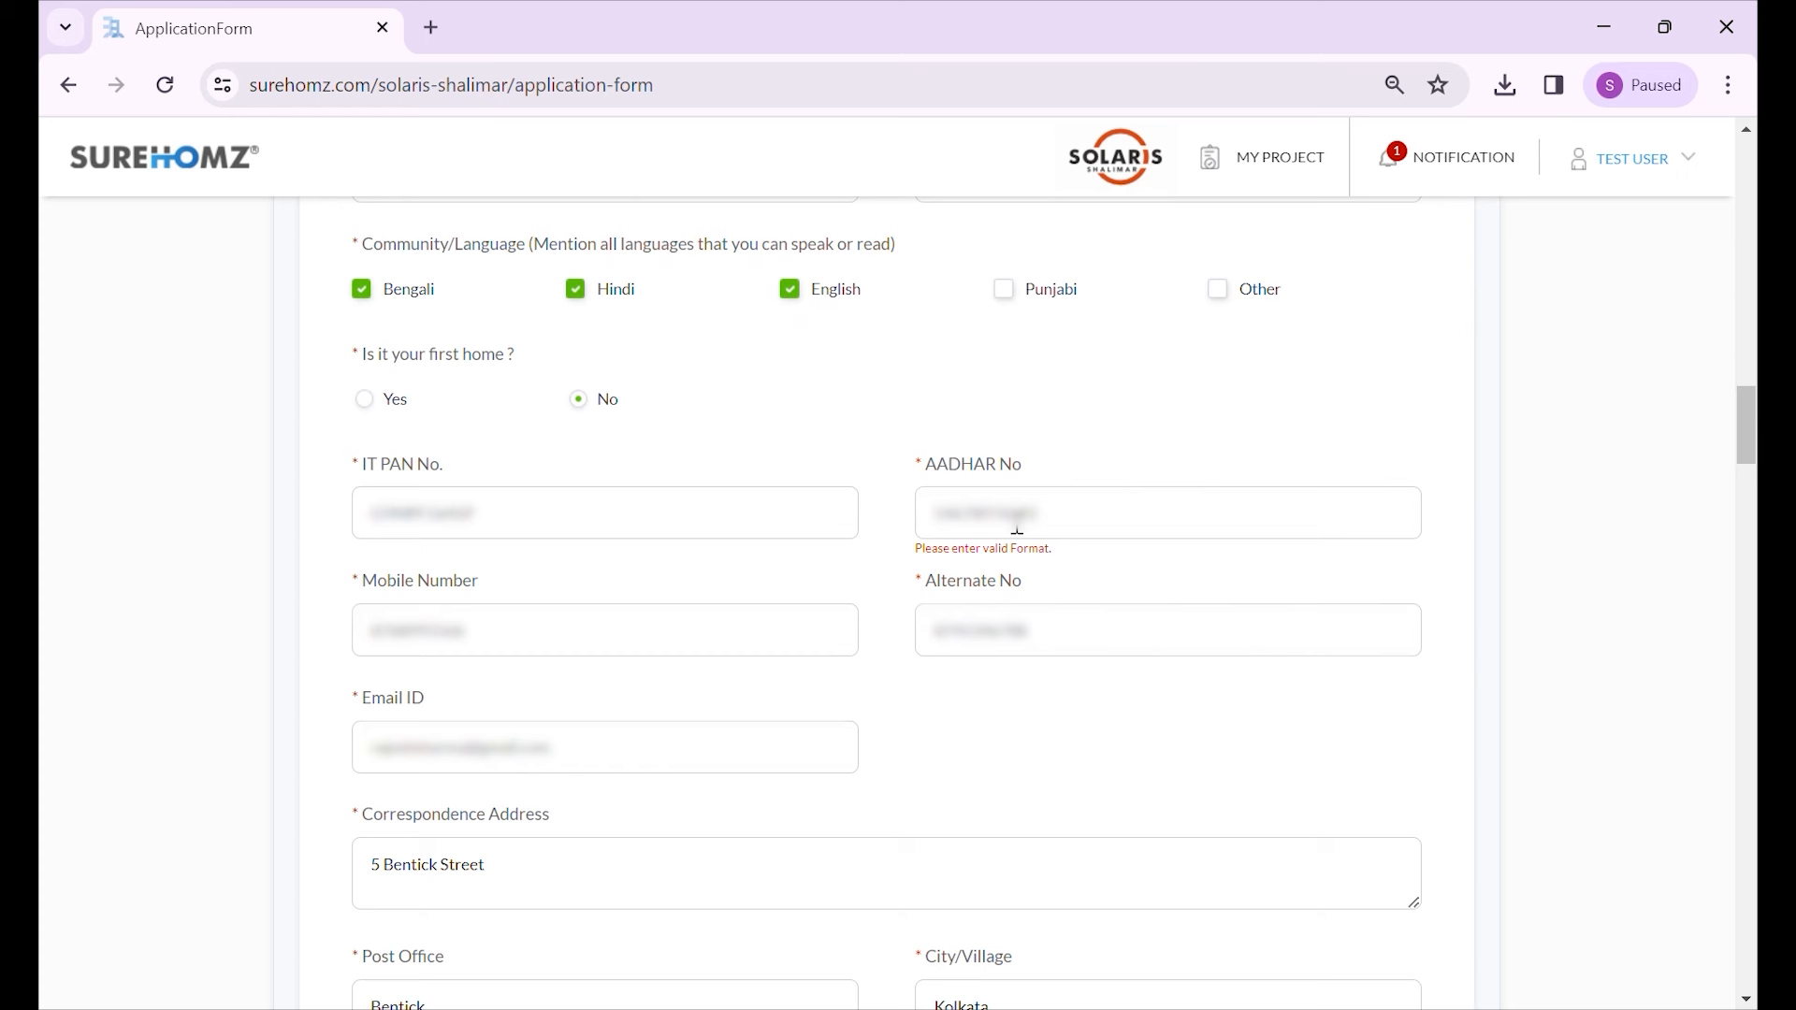
{"action": "triple_click", "coordinate": [939, 562]}
{"action": "left_click", "coordinate": [1058, 562]}
{"action": "scroll", "coordinate": [903, 543], "scroll_direction": "up", "scroll_amount": 12}
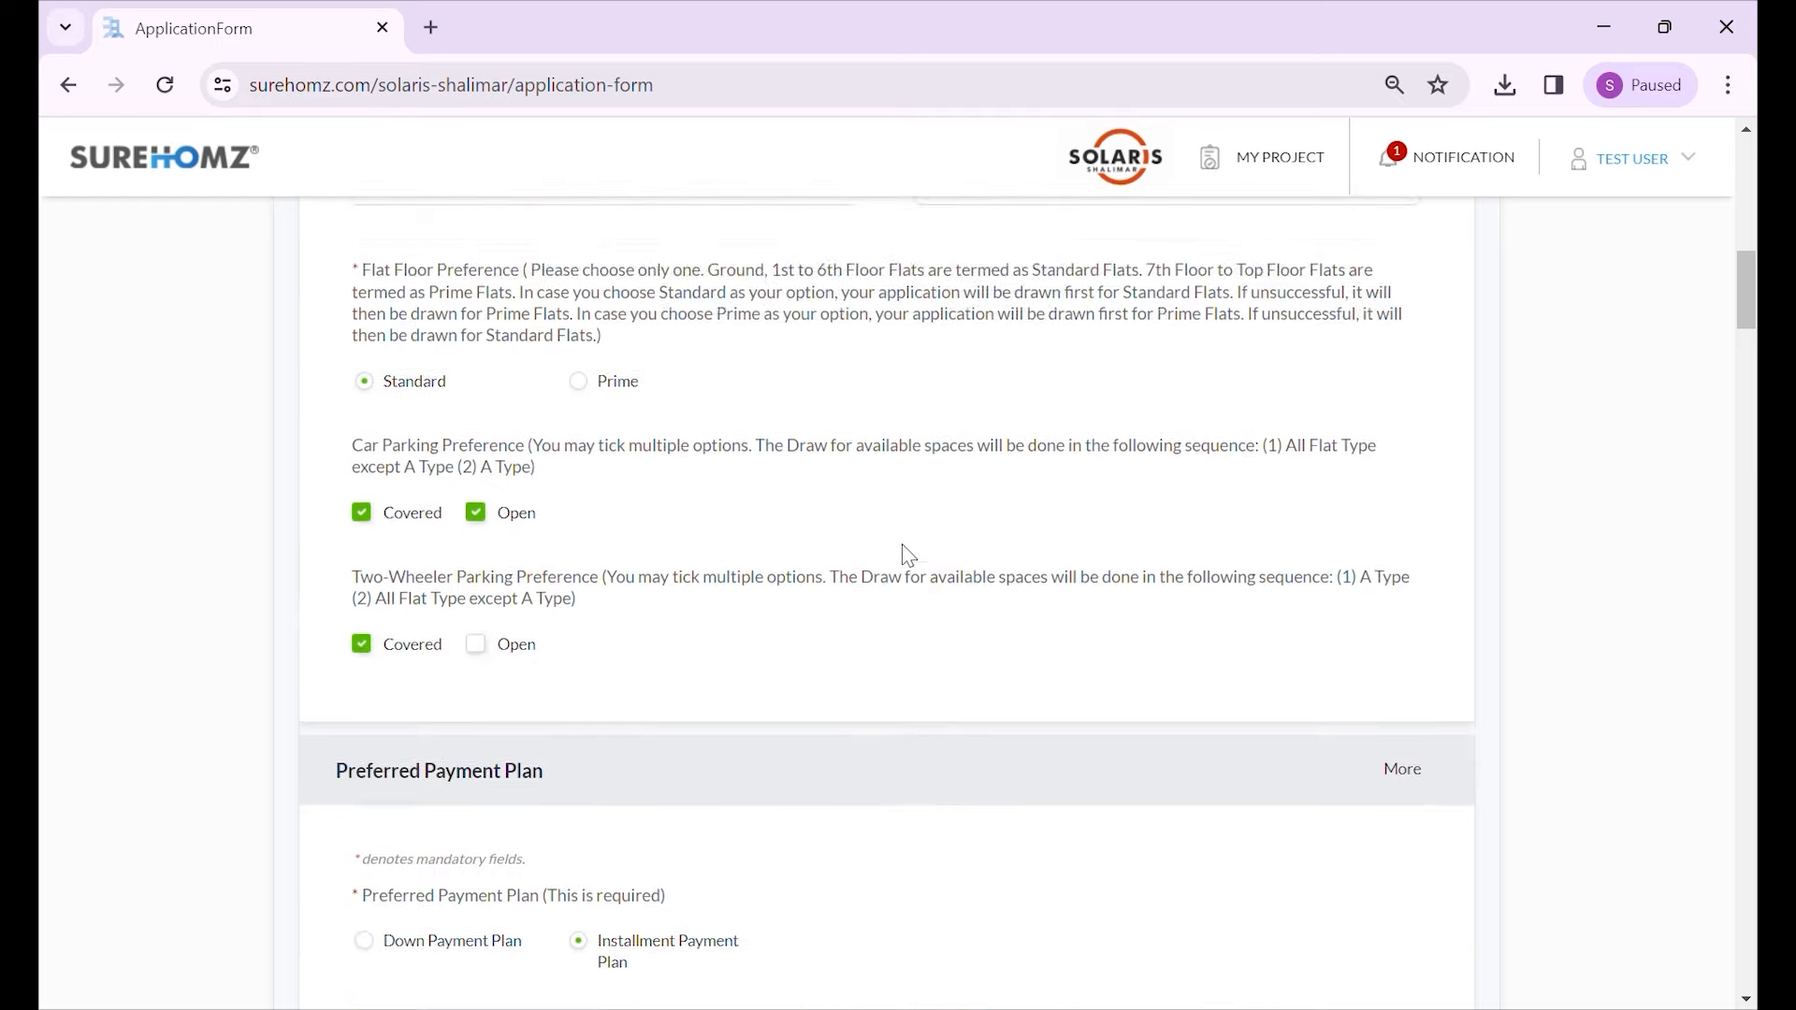
{"action": "scroll", "coordinate": [903, 561], "scroll_direction": "up", "scroll_amount": 13}
{"action": "scroll", "coordinate": [895, 608], "scroll_direction": "down", "scroll_amount": 10}
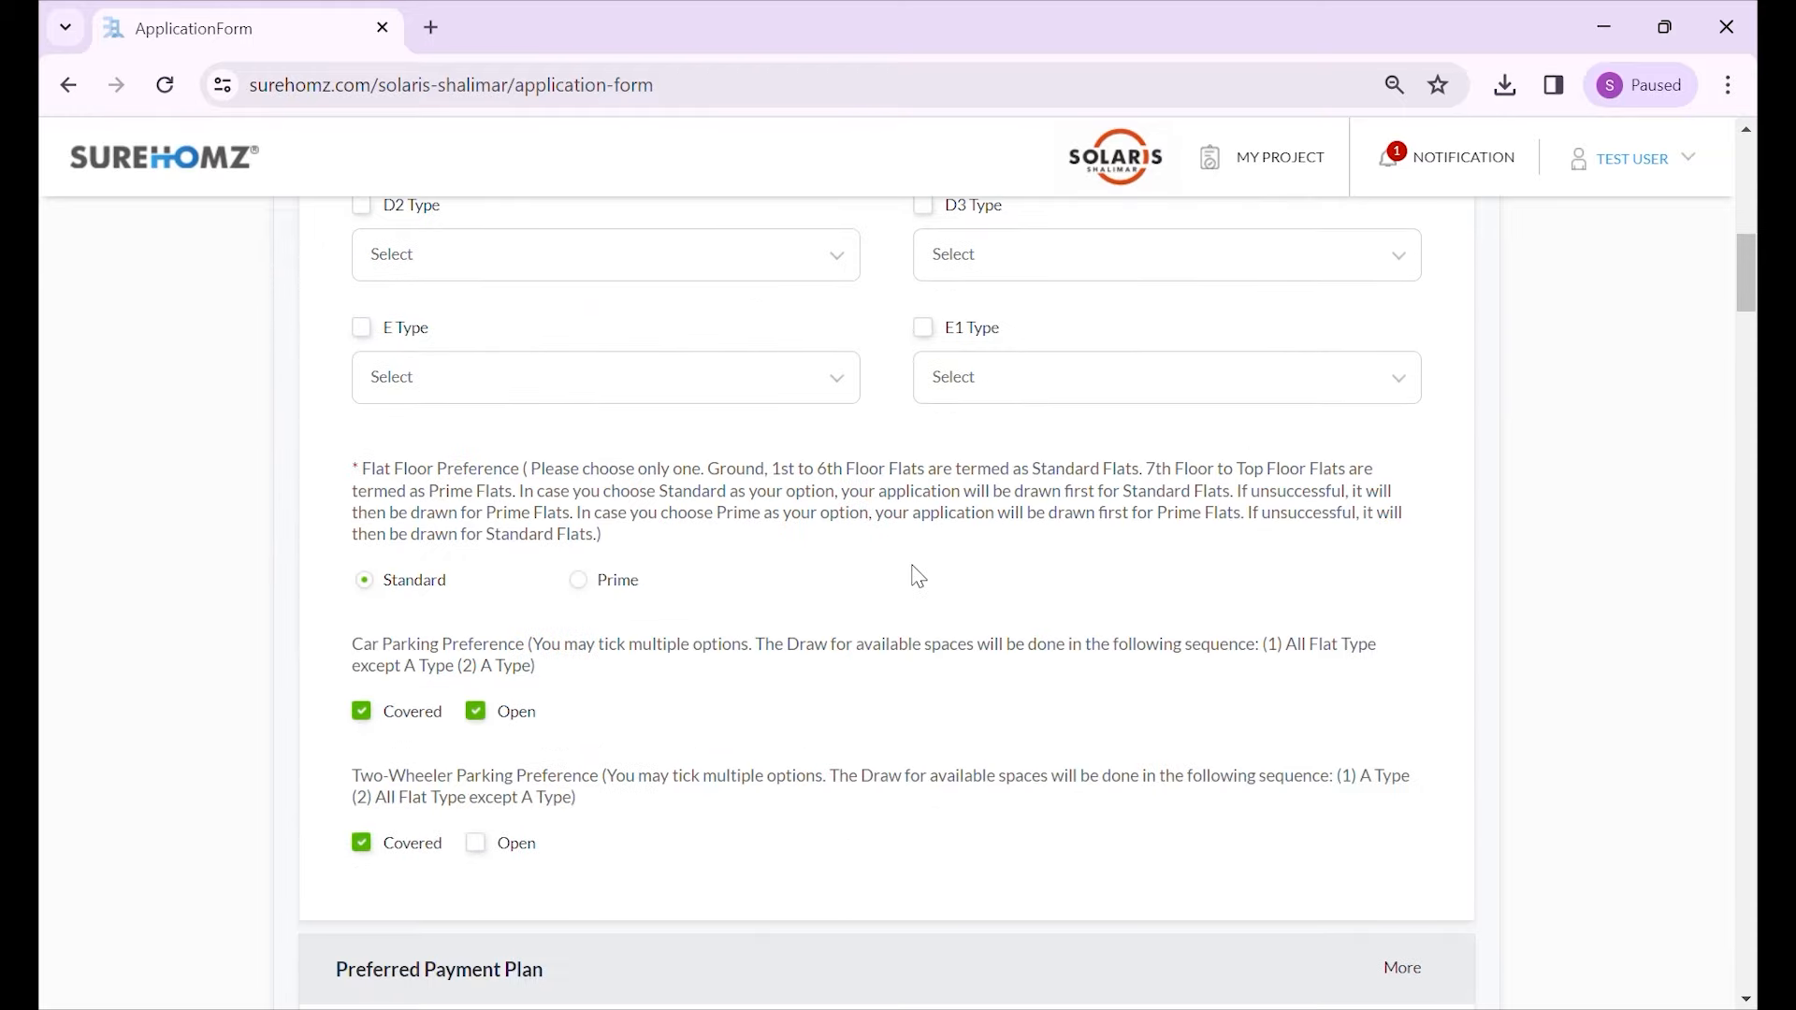
{"action": "scroll", "coordinate": [921, 589], "scroll_direction": "down", "scroll_amount": 15}
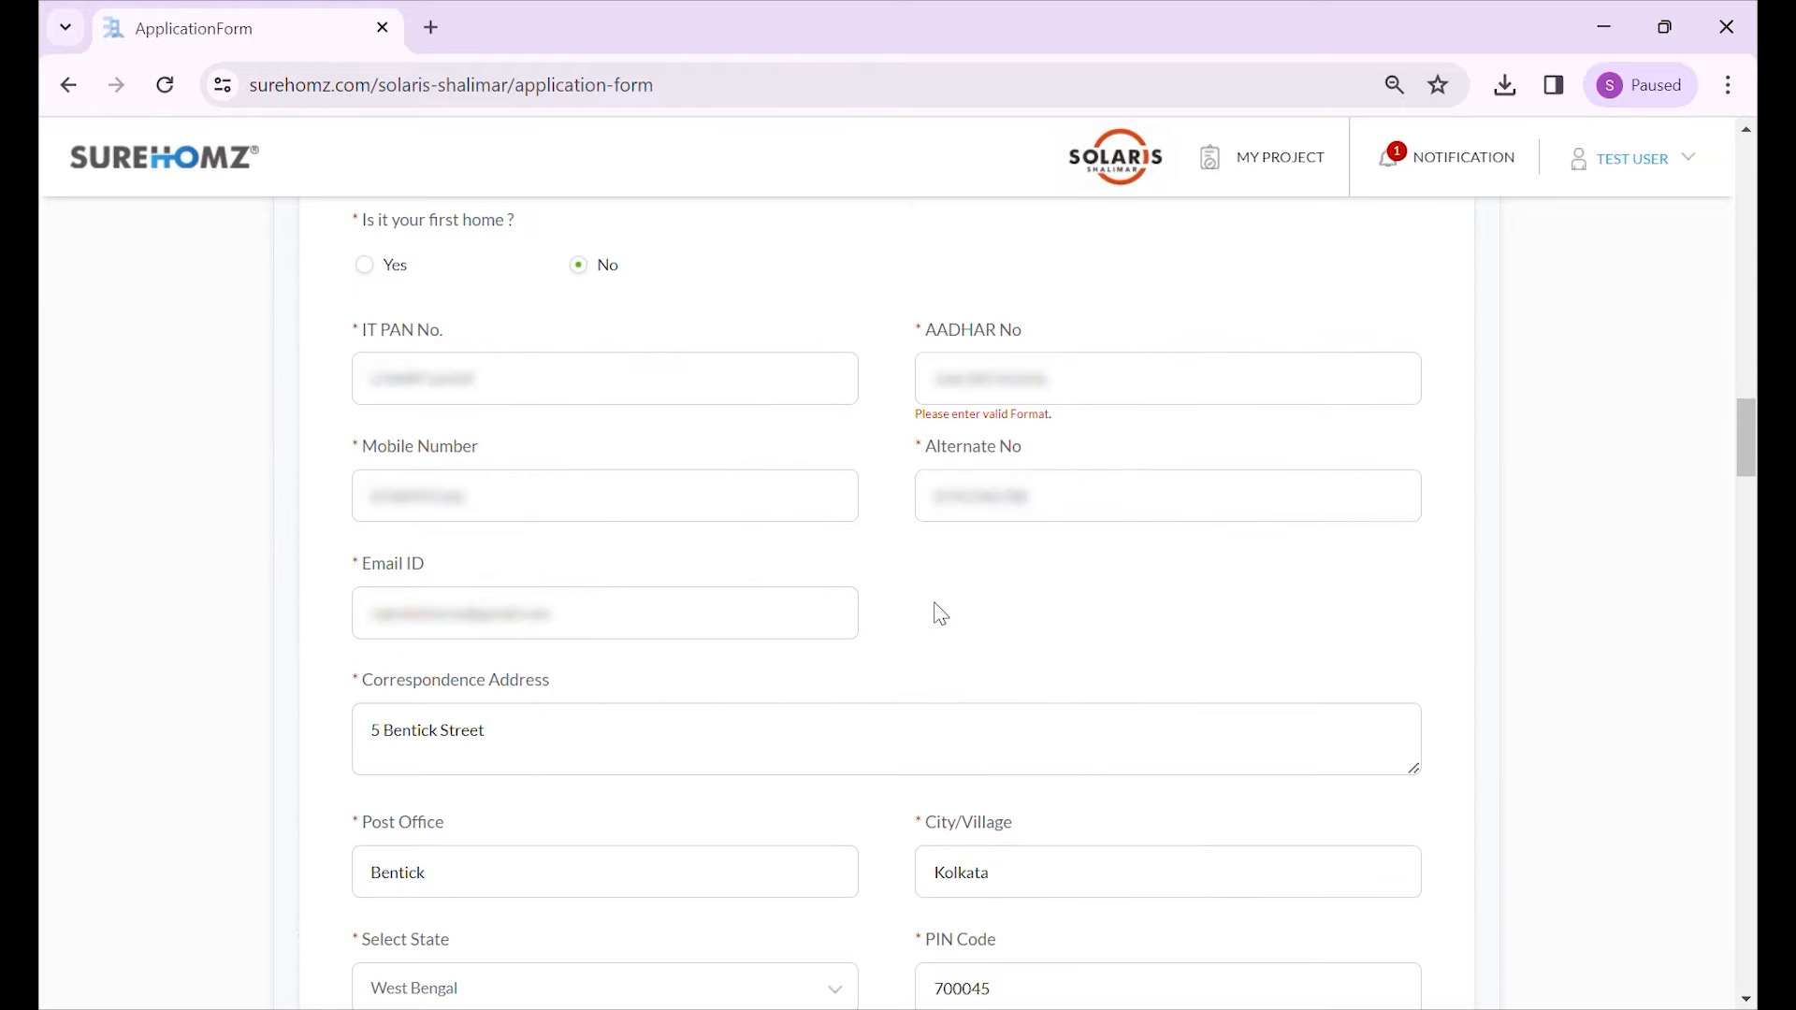
{"action": "scroll", "coordinate": [821, 541], "scroll_direction": "down", "scroll_amount": 10}
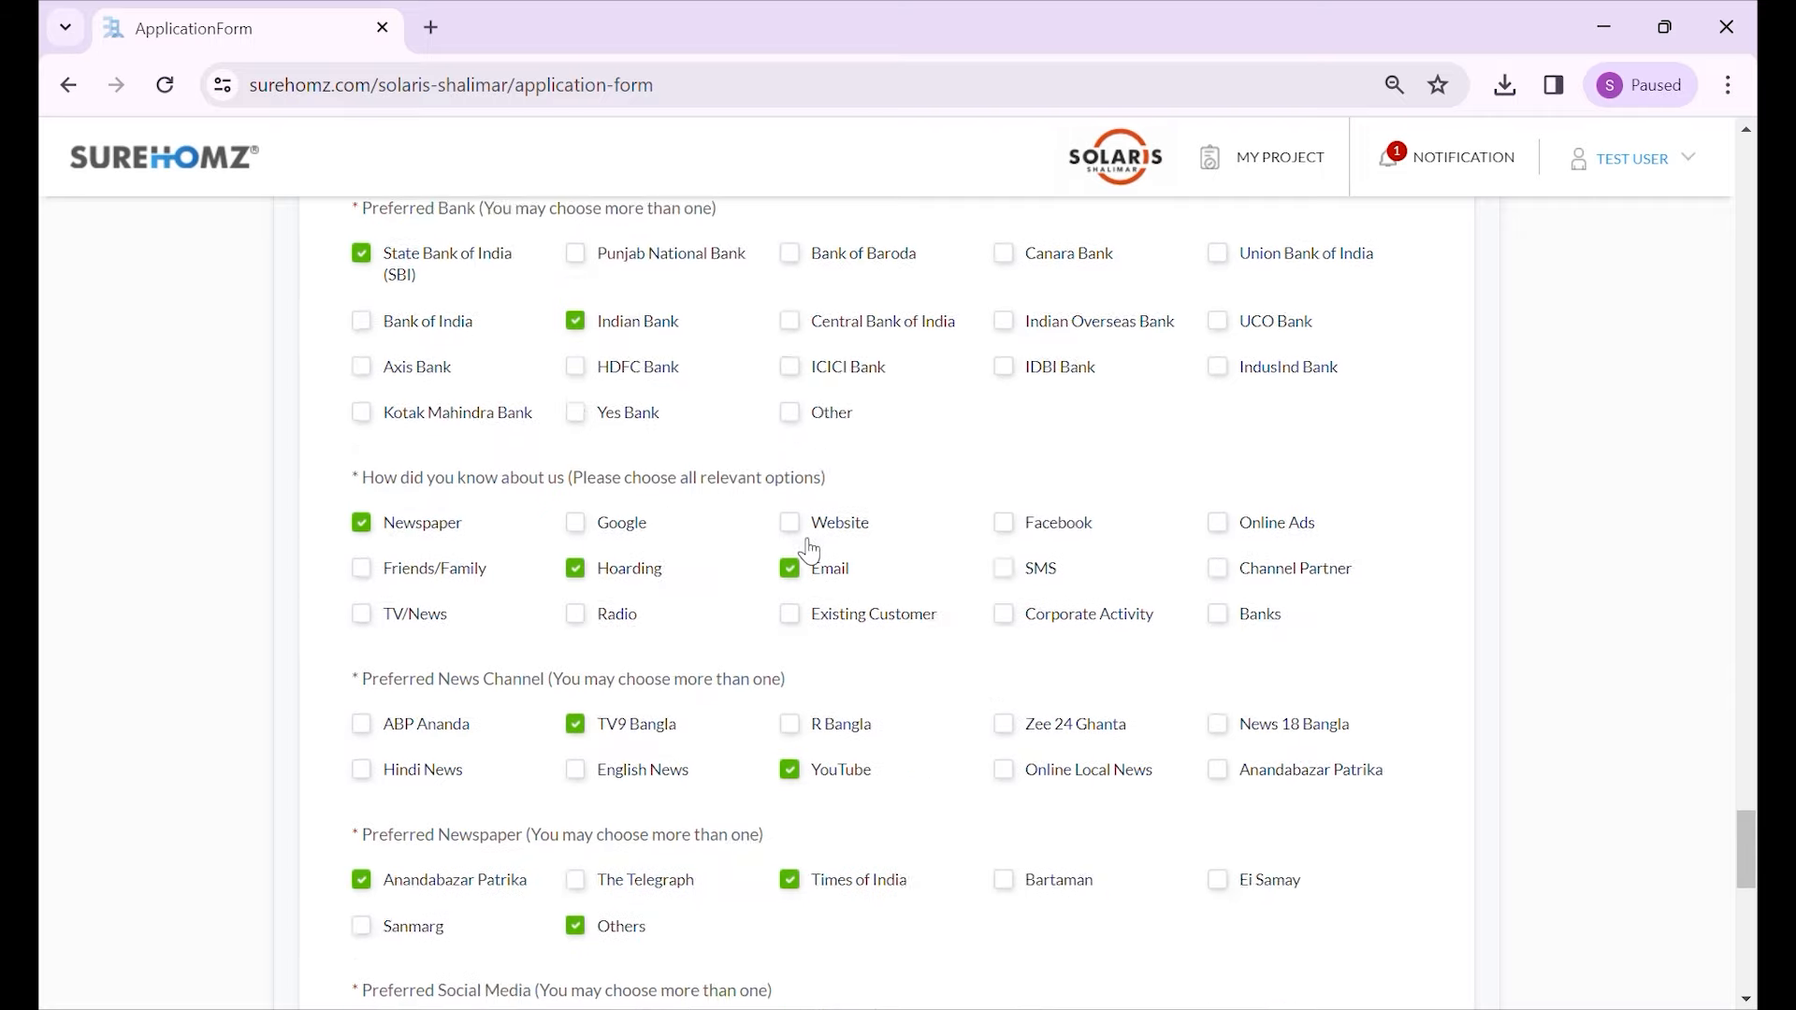
{"action": "scroll", "coordinate": [809, 550], "scroll_direction": "down", "scroll_amount": 10}
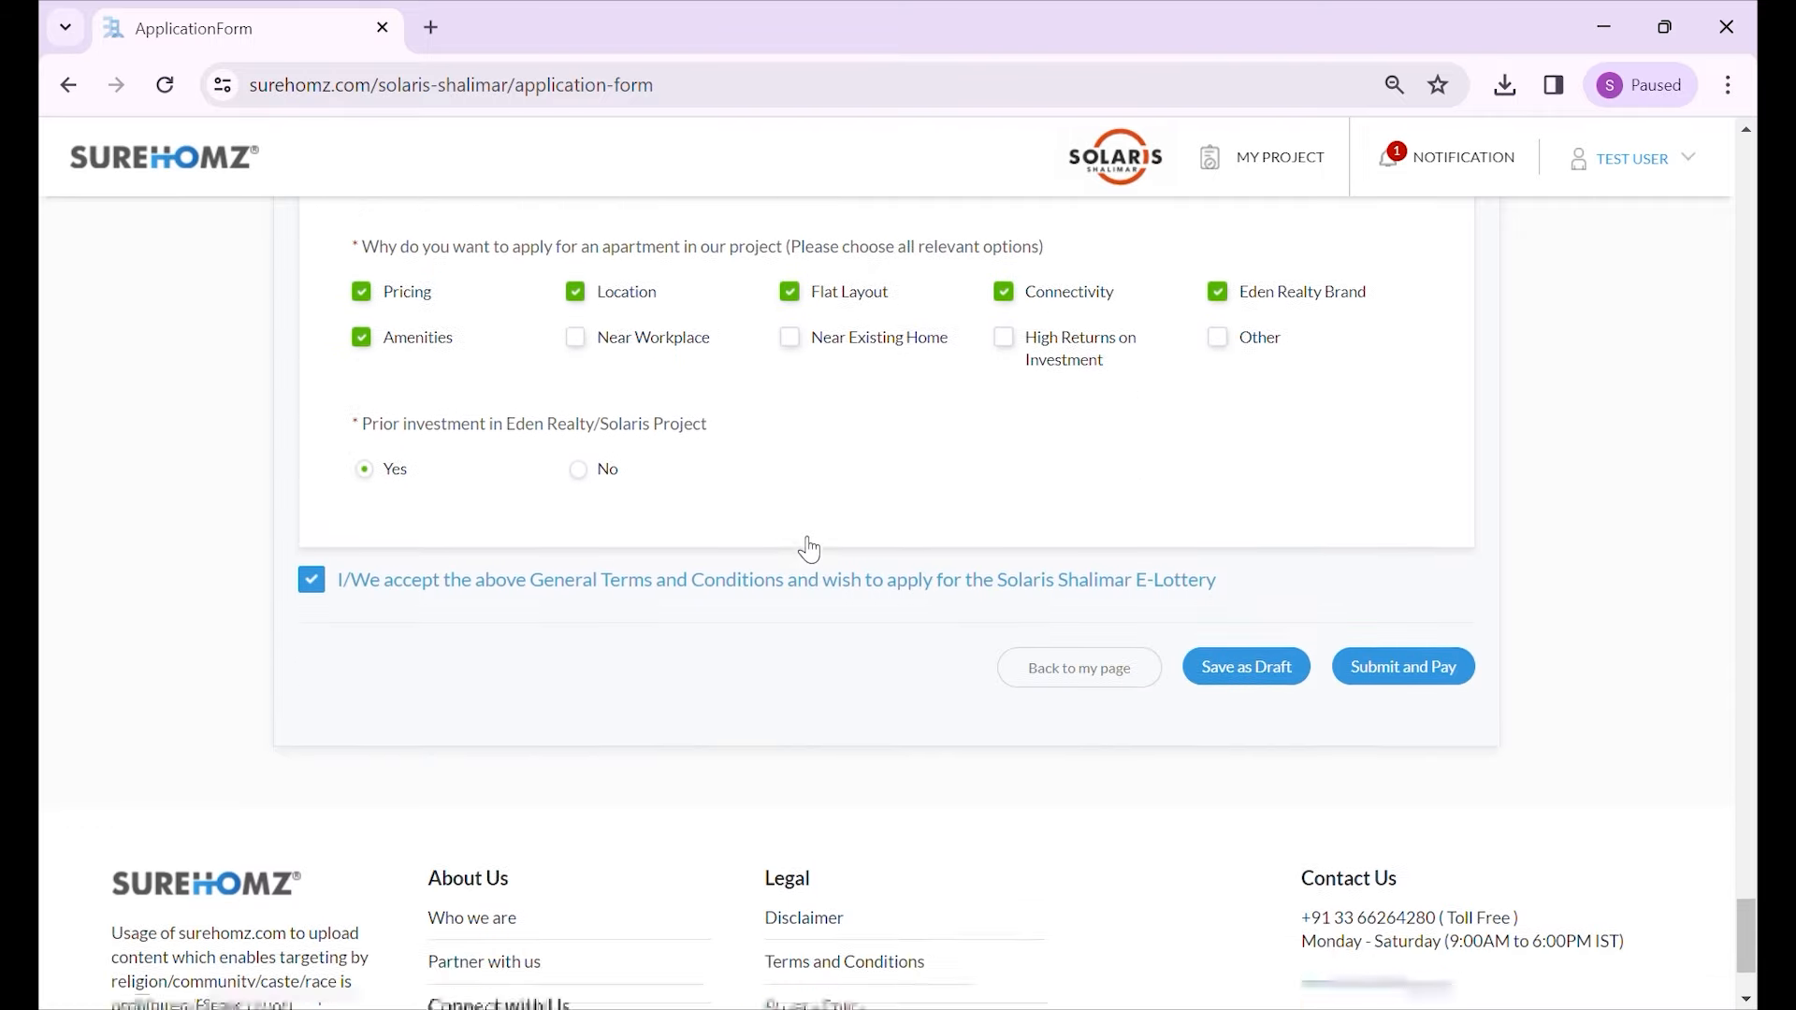
{"action": "scroll", "coordinate": [810, 550], "scroll_direction": "down", "scroll_amount": 3}
{"action": "scroll", "coordinate": [1179, 721], "scroll_direction": "up", "scroll_amount": 3}
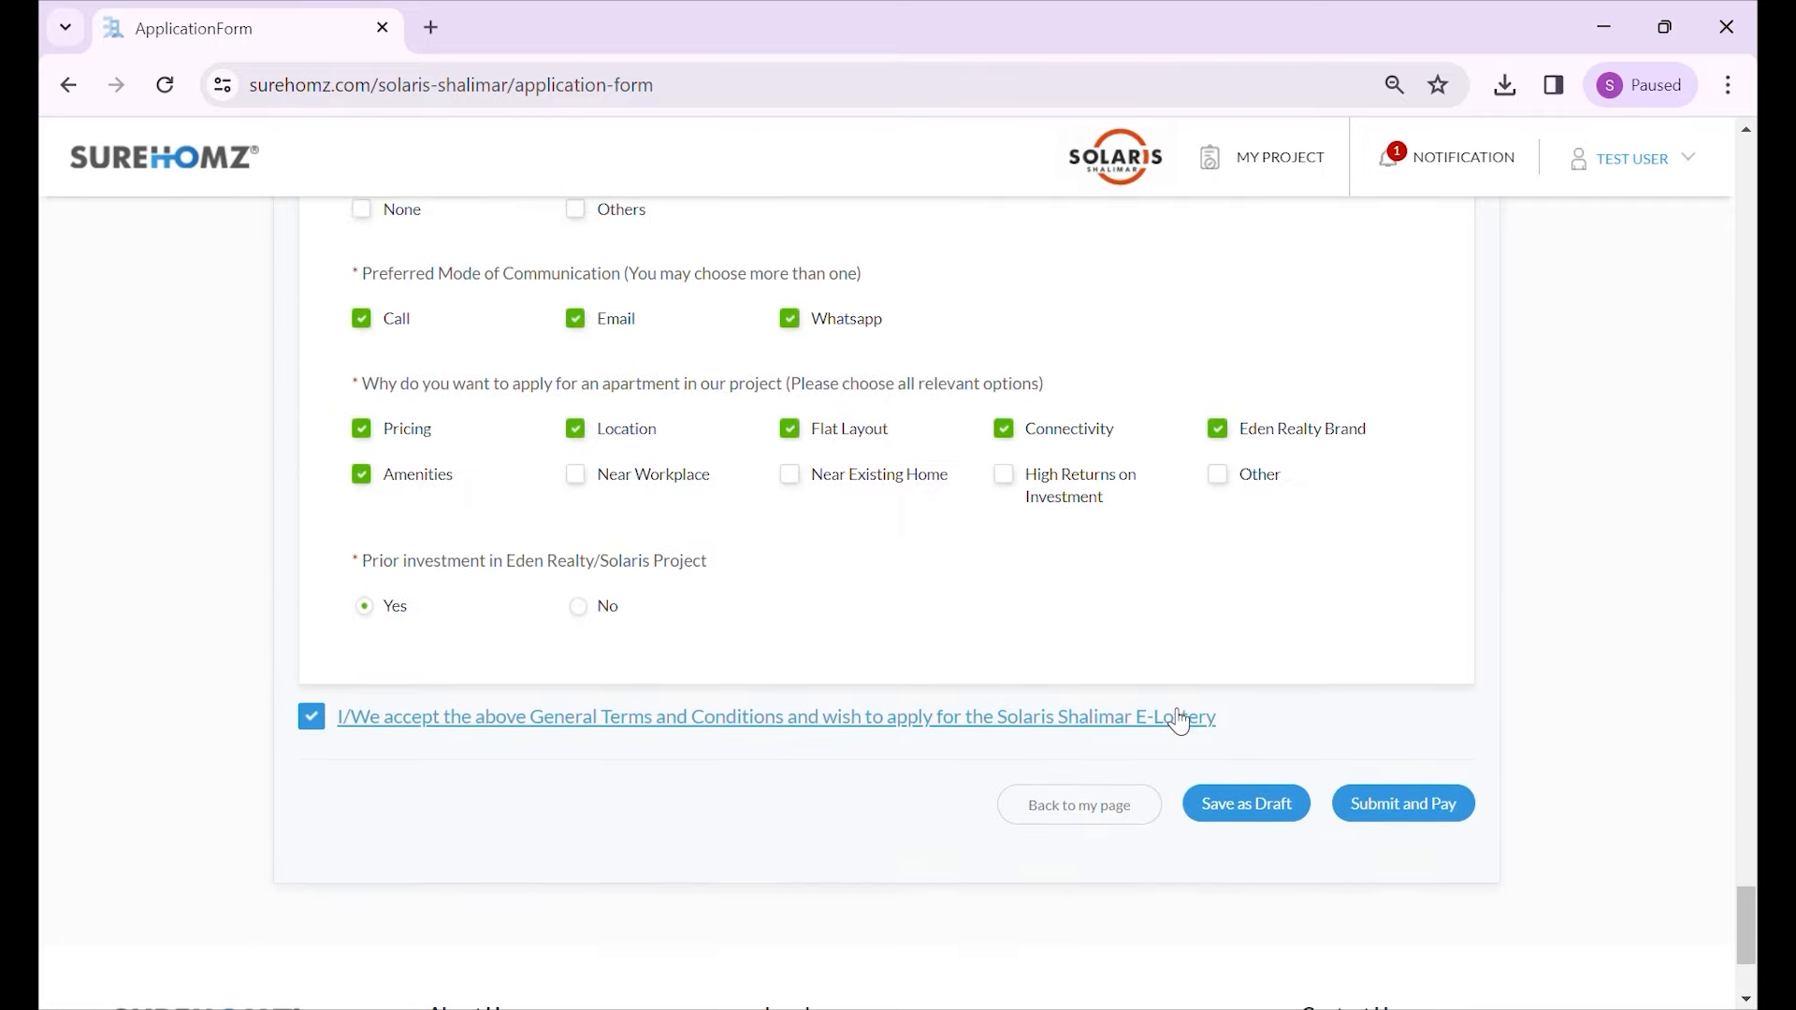
- Submit the application and, after trying Credit Card, Debit Card and UPI, select Net Banking for payment
{"action": "left_click", "coordinate": [1417, 818]}
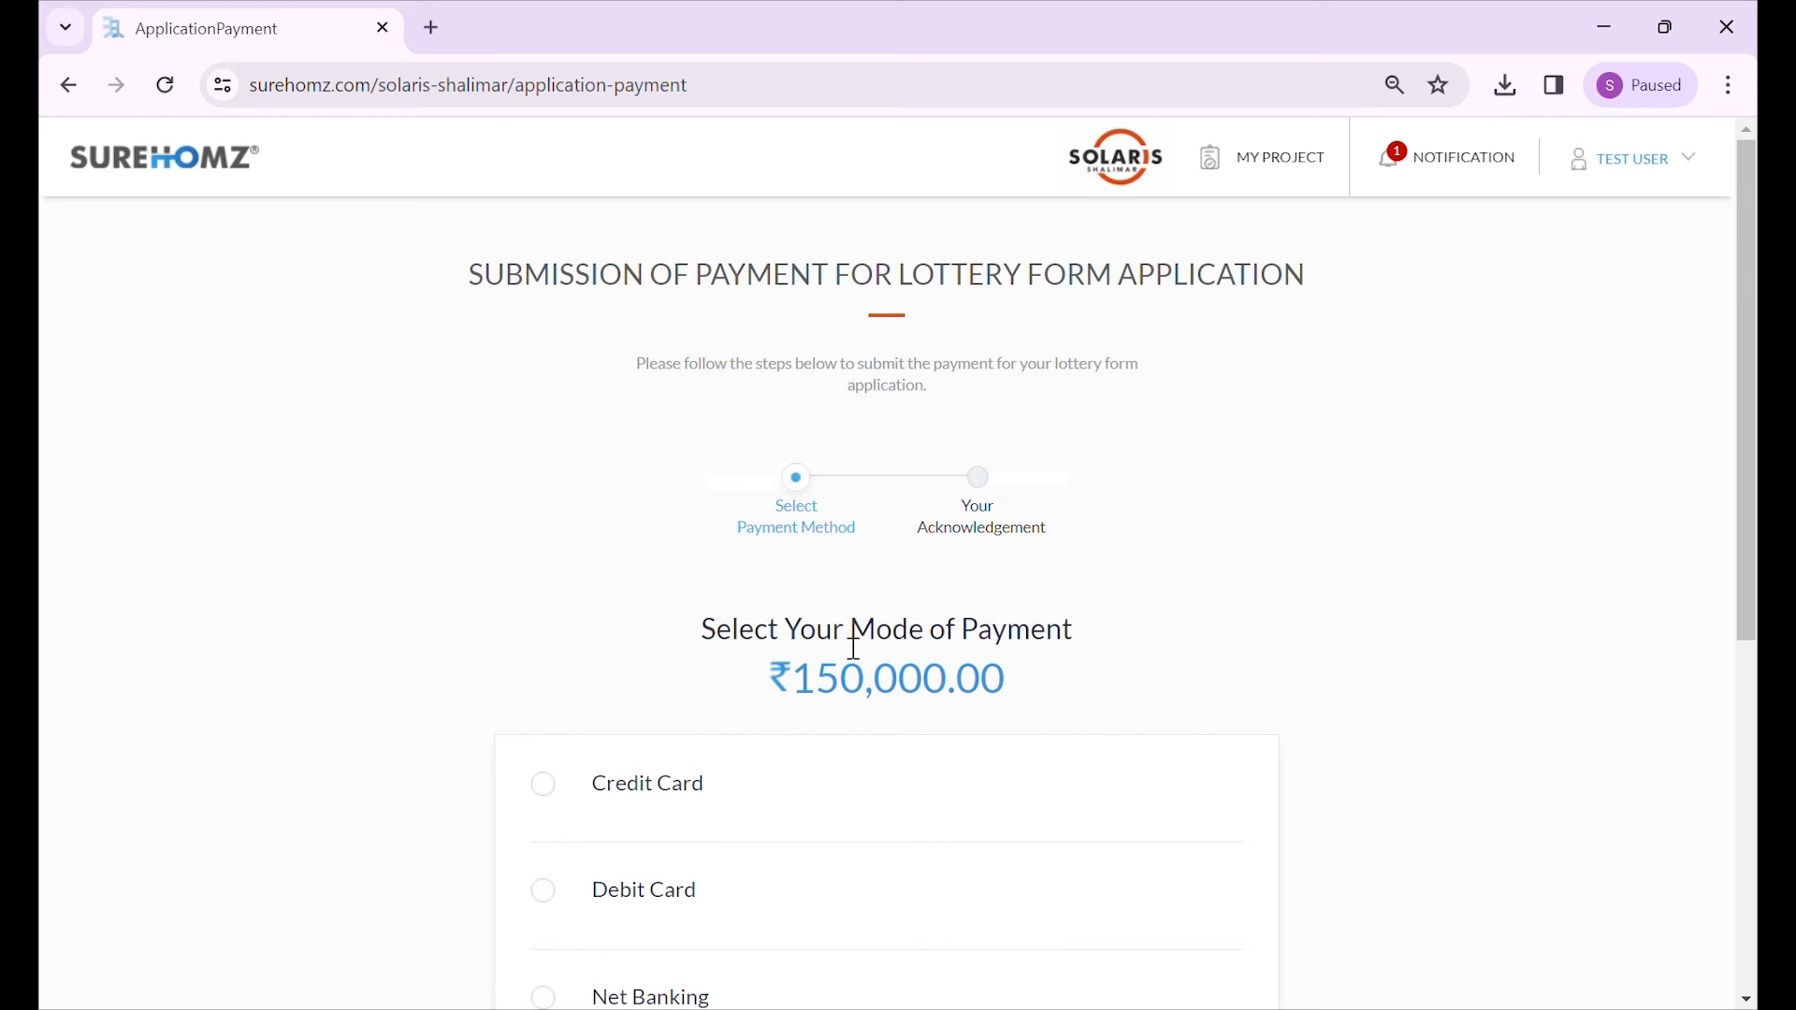
{"action": "scroll", "coordinate": [896, 692], "scroll_direction": "down", "scroll_amount": 3}
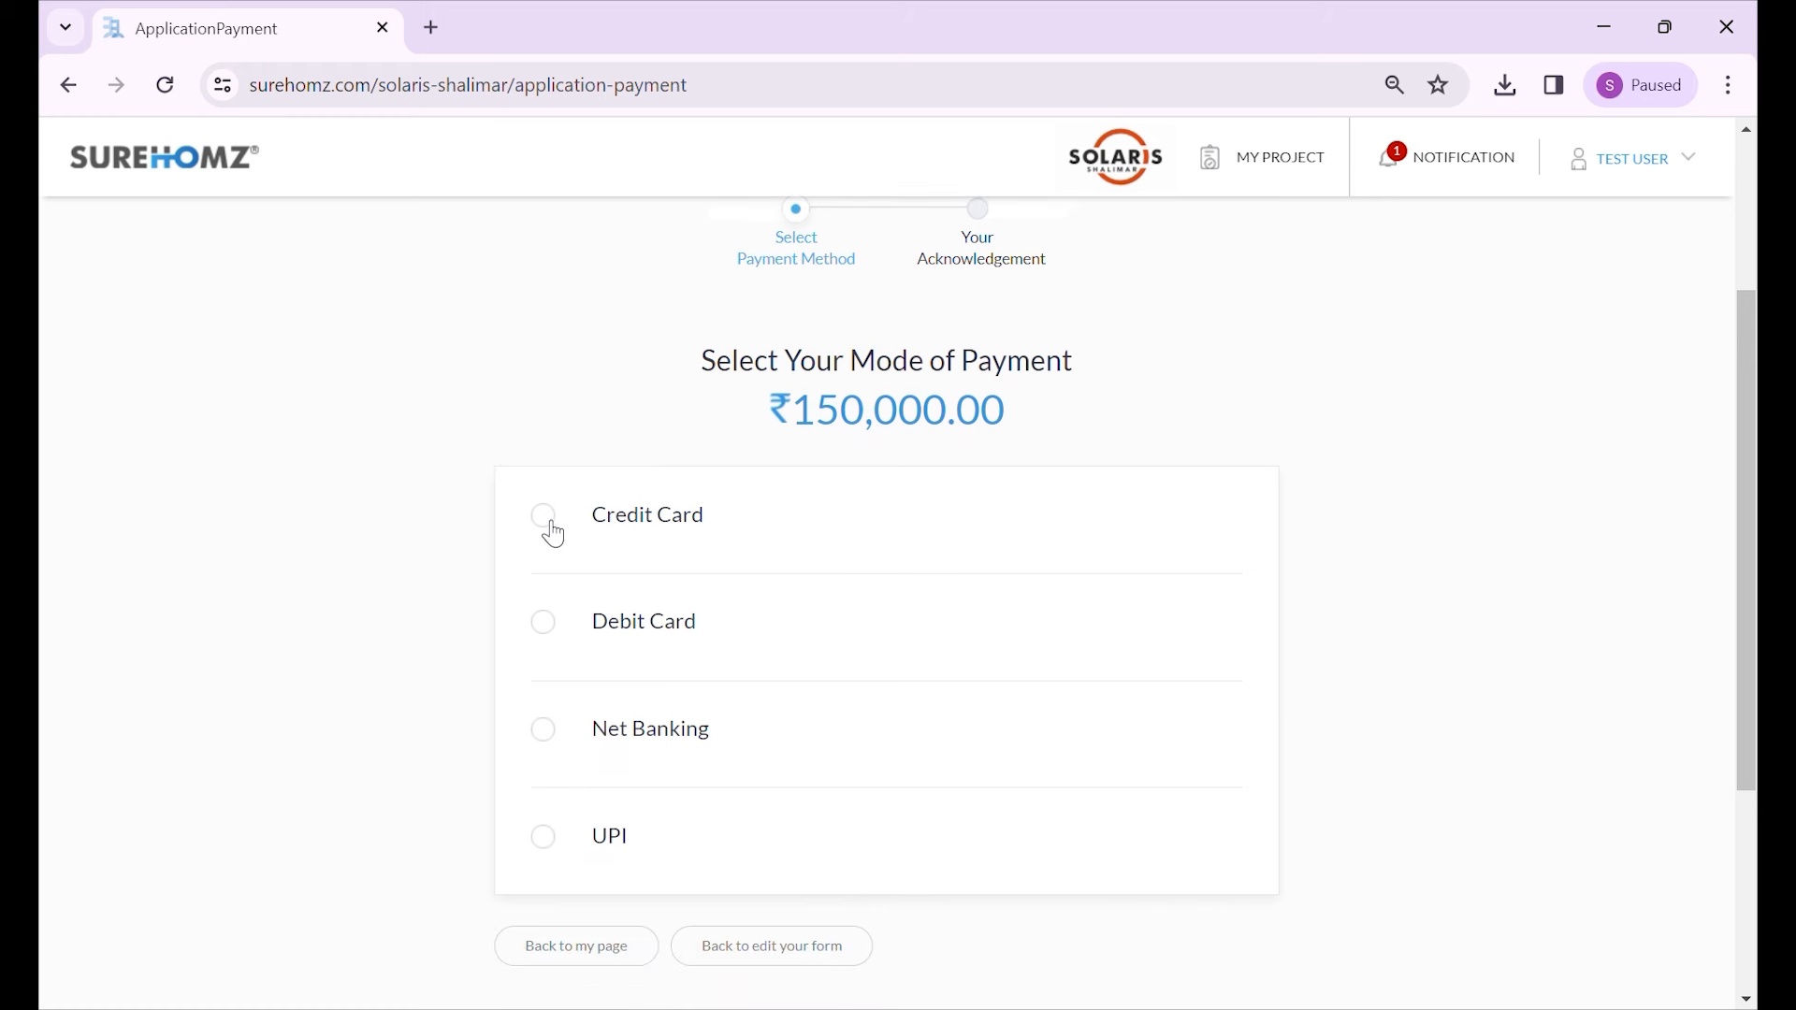
{"action": "left_click", "coordinate": [554, 534]}
{"action": "left_click", "coordinate": [547, 745]}
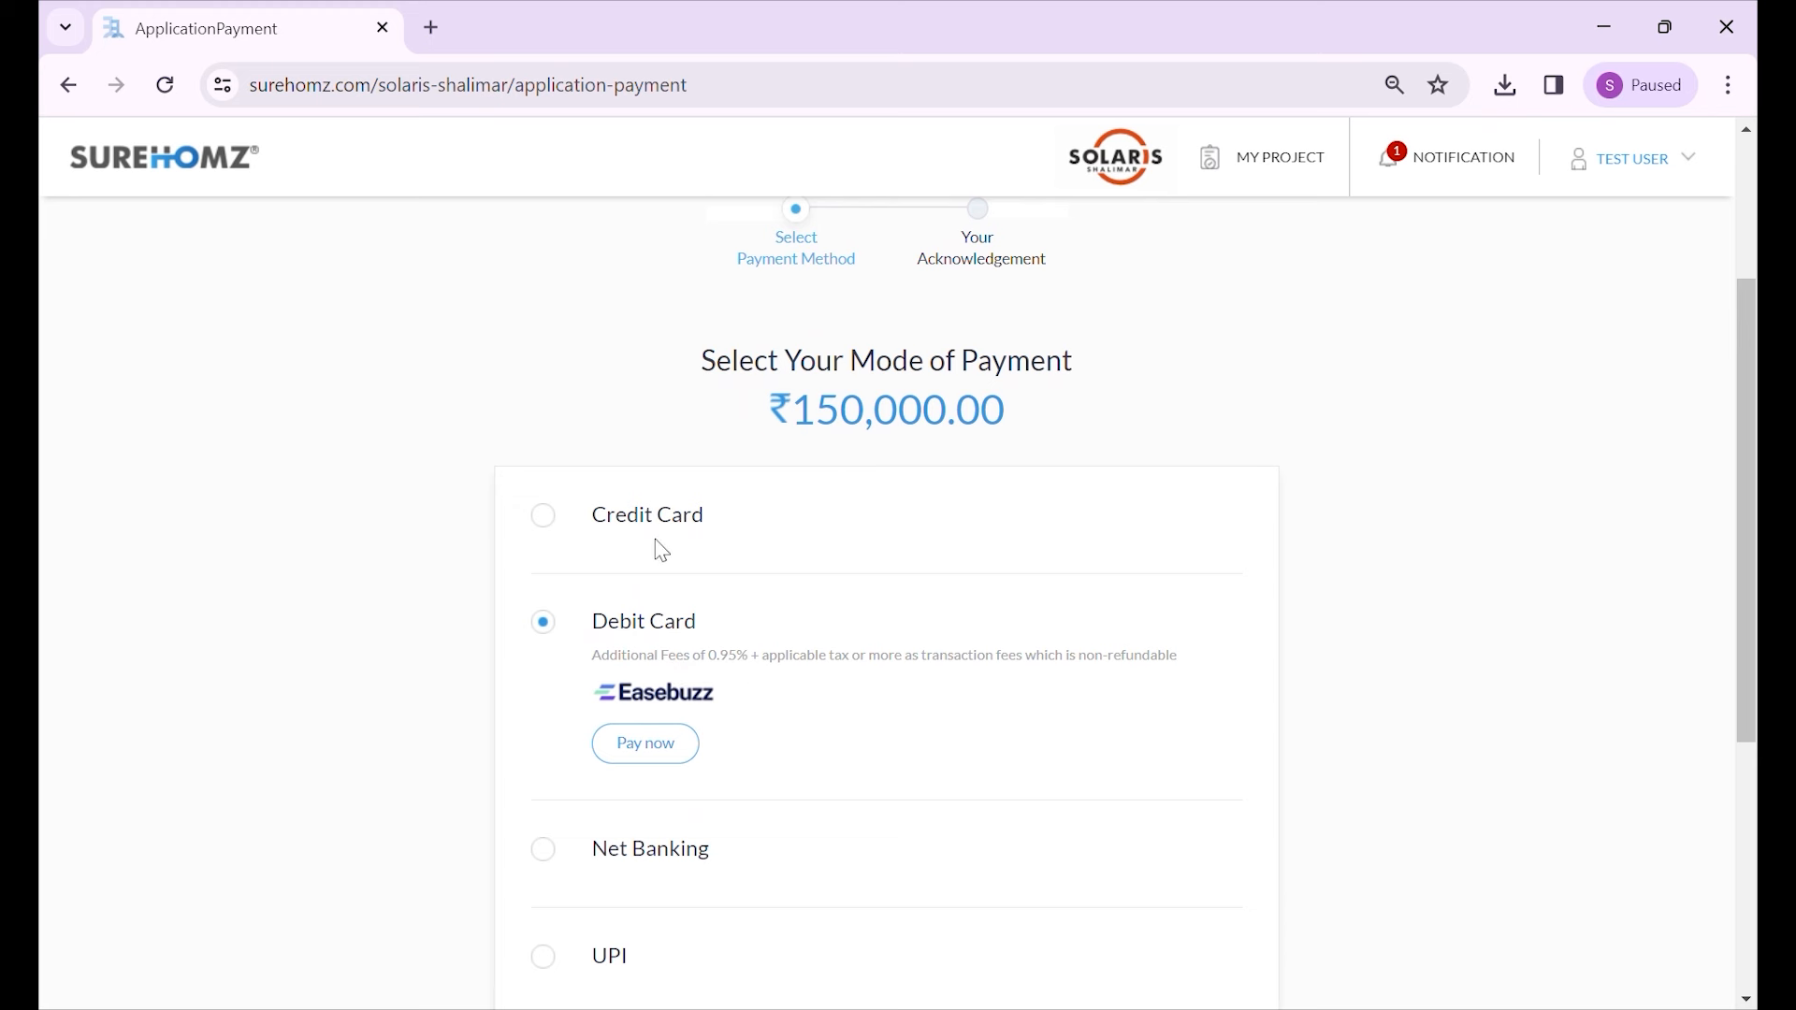
{"action": "left_click", "coordinate": [547, 520]}
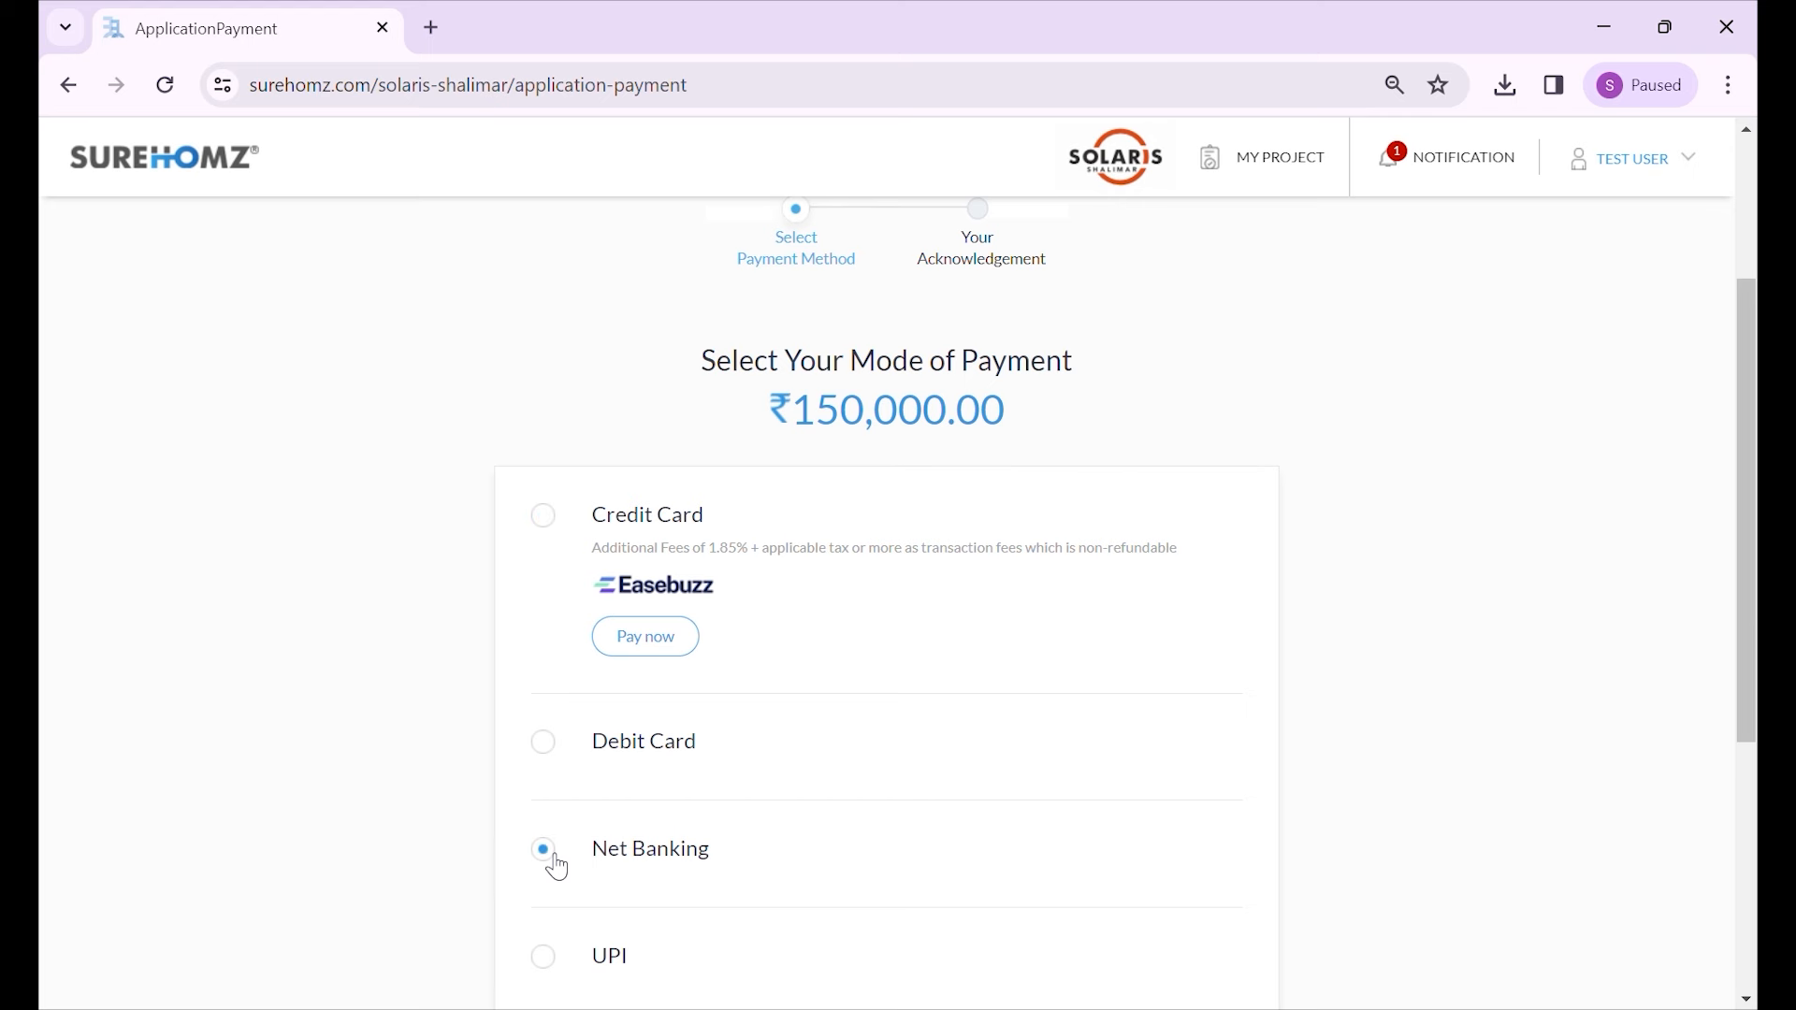
{"action": "scroll", "coordinate": [580, 767], "scroll_direction": "down", "scroll_amount": 2}
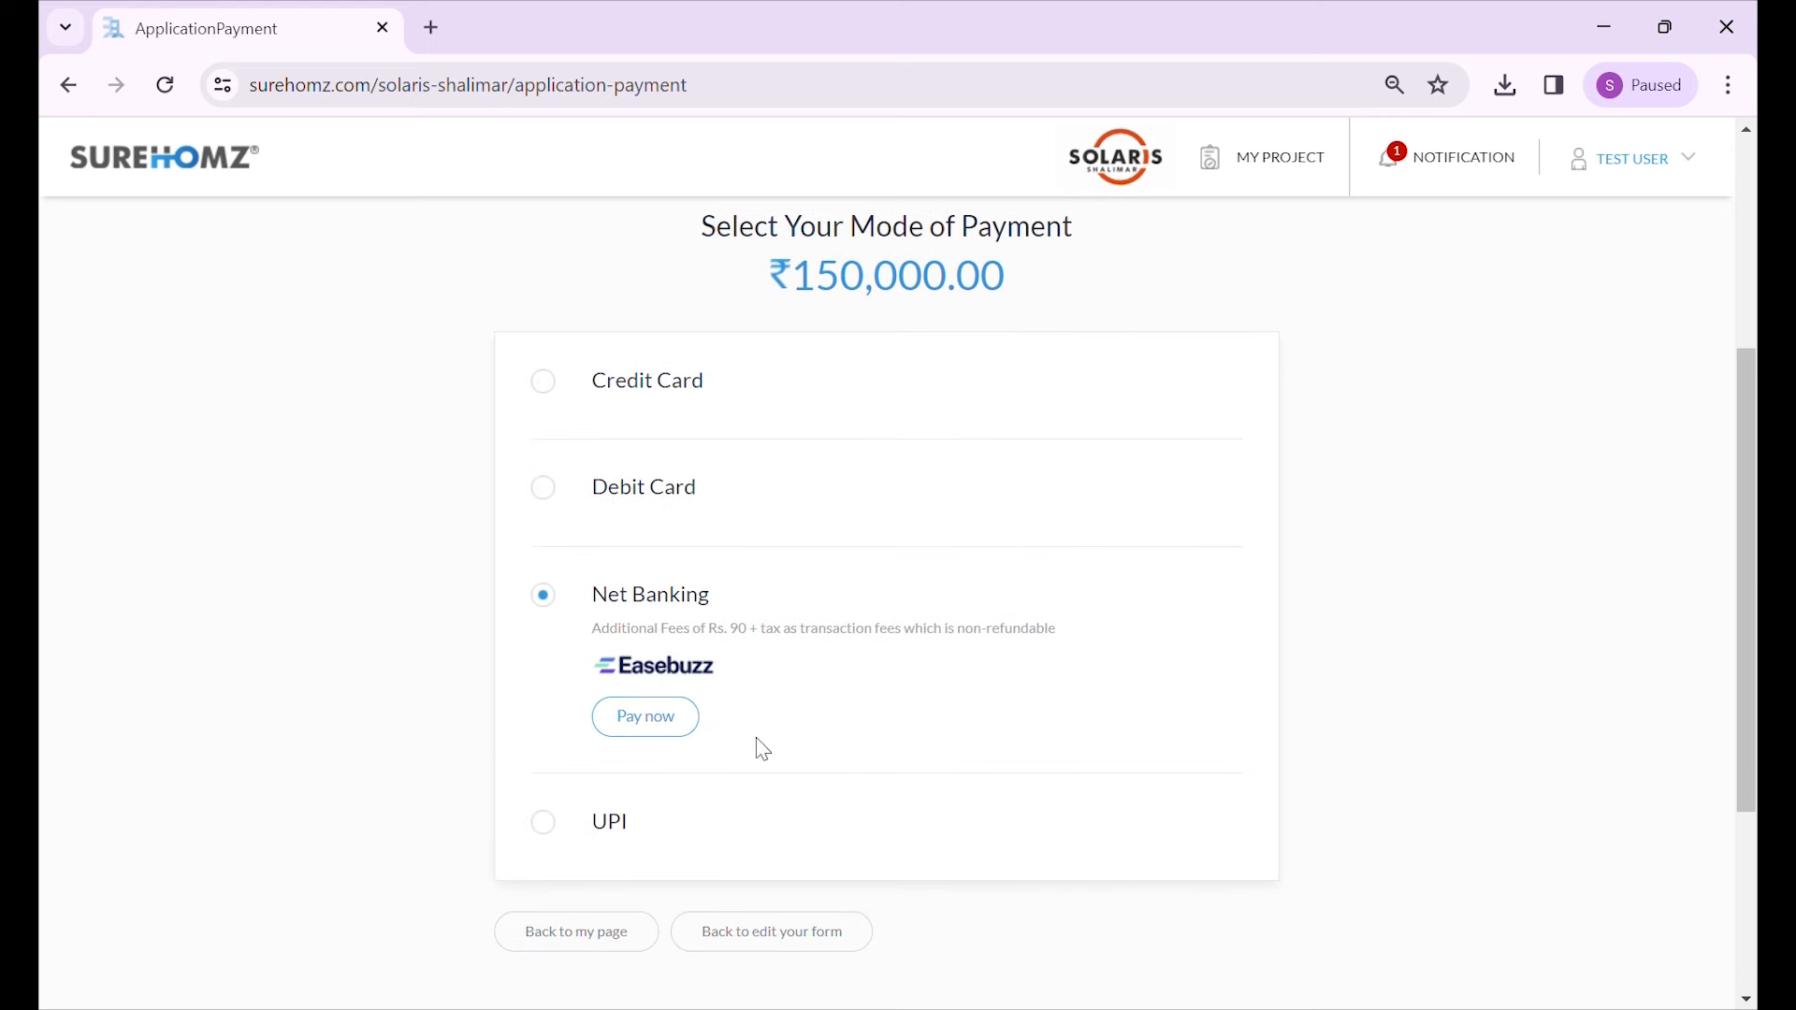
{"action": "left_click", "coordinate": [545, 831]}
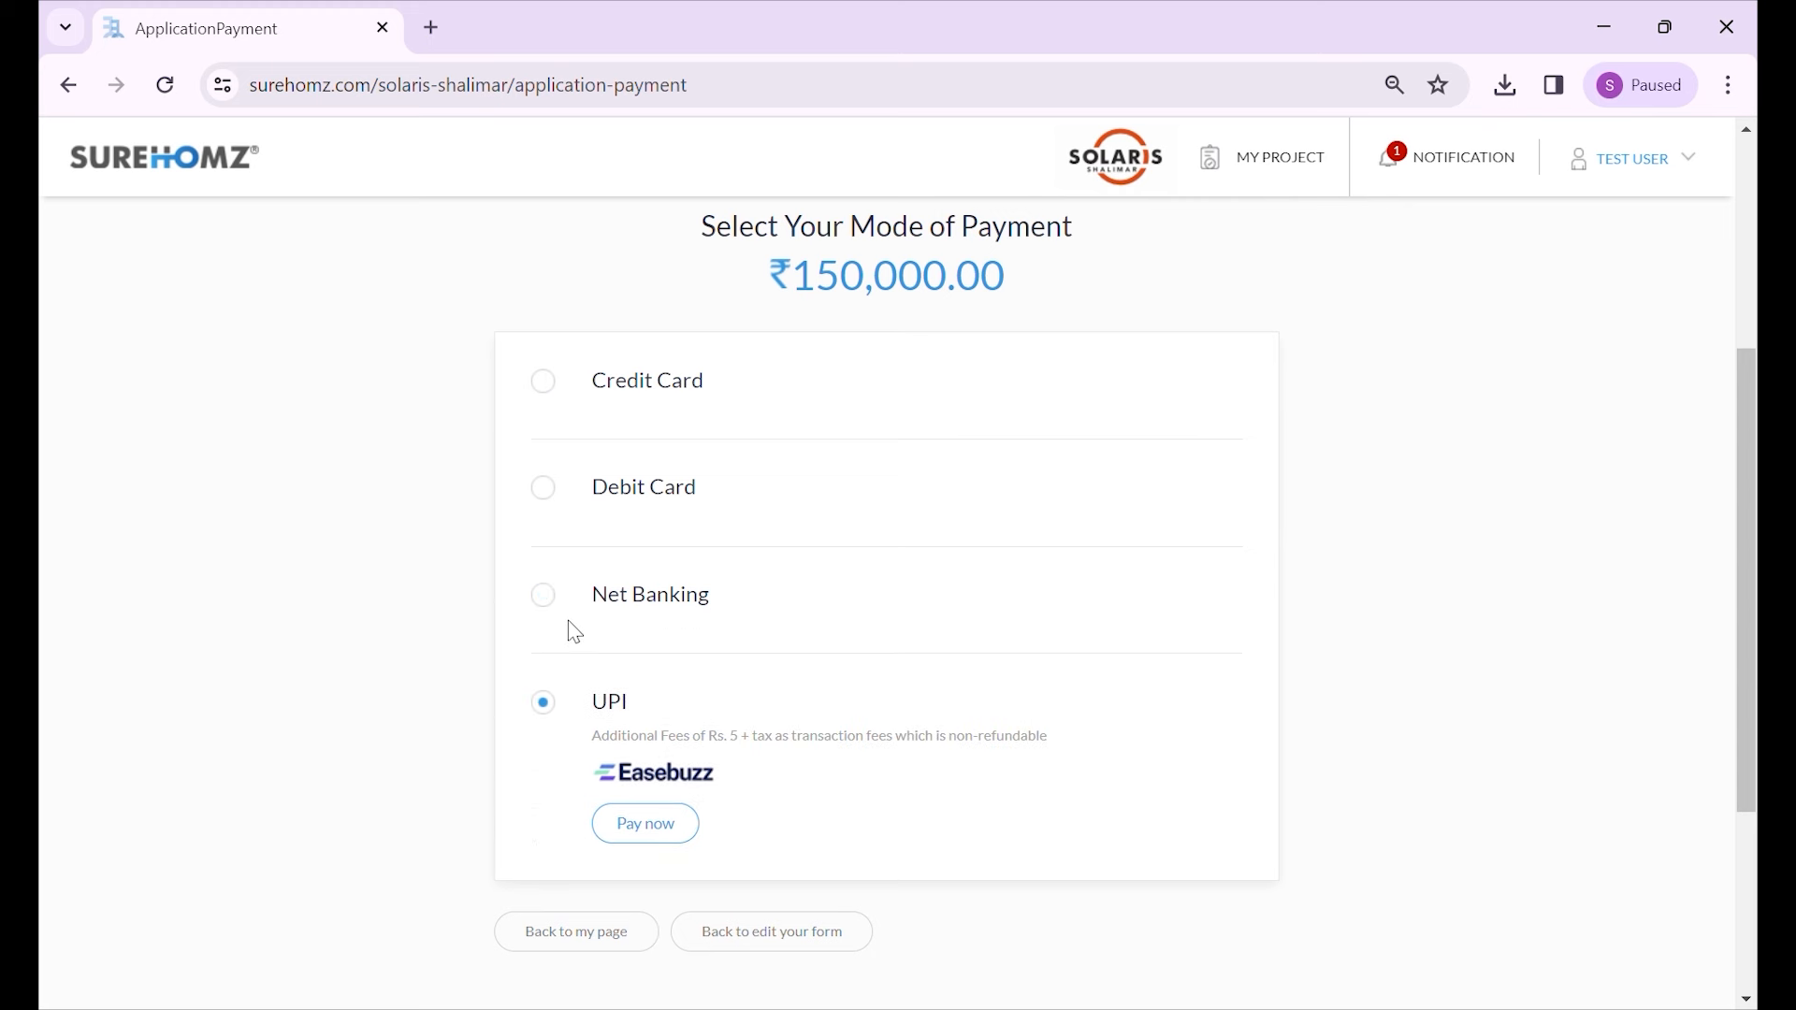
{"action": "left_click", "coordinate": [548, 601]}
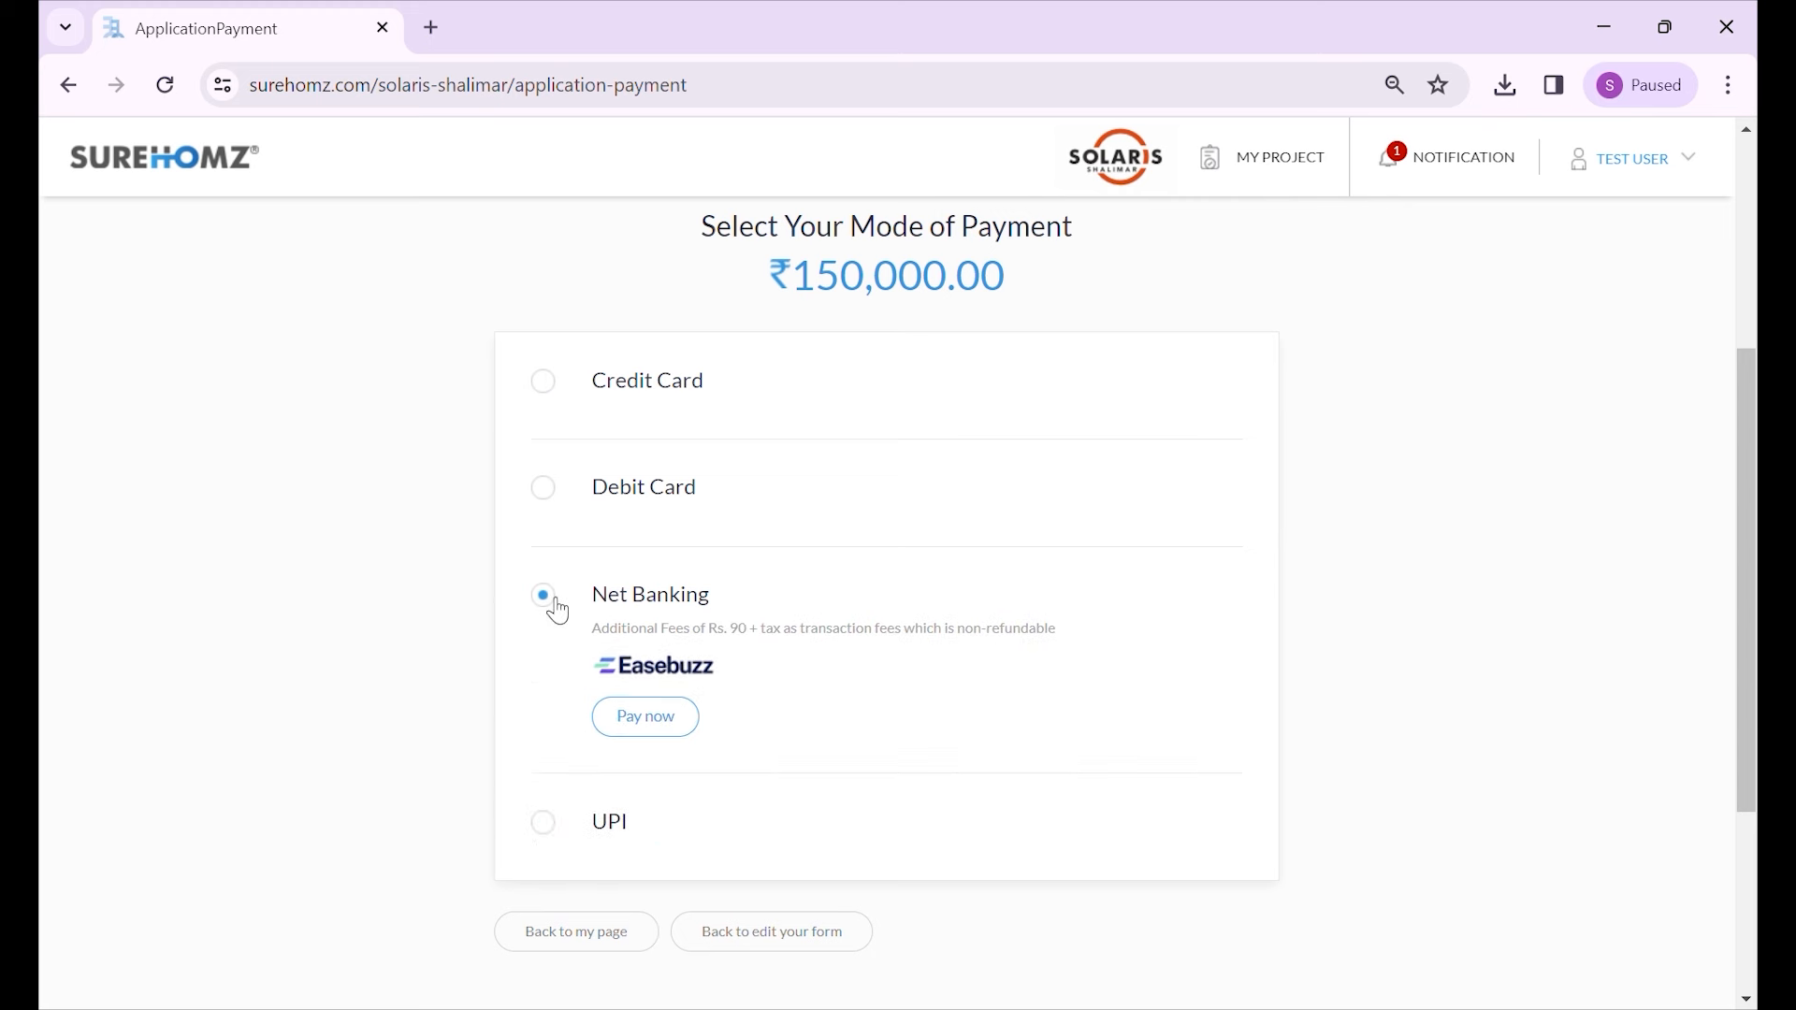
{"action": "scroll", "coordinate": [634, 586], "scroll_direction": "up", "scroll_amount": 4}
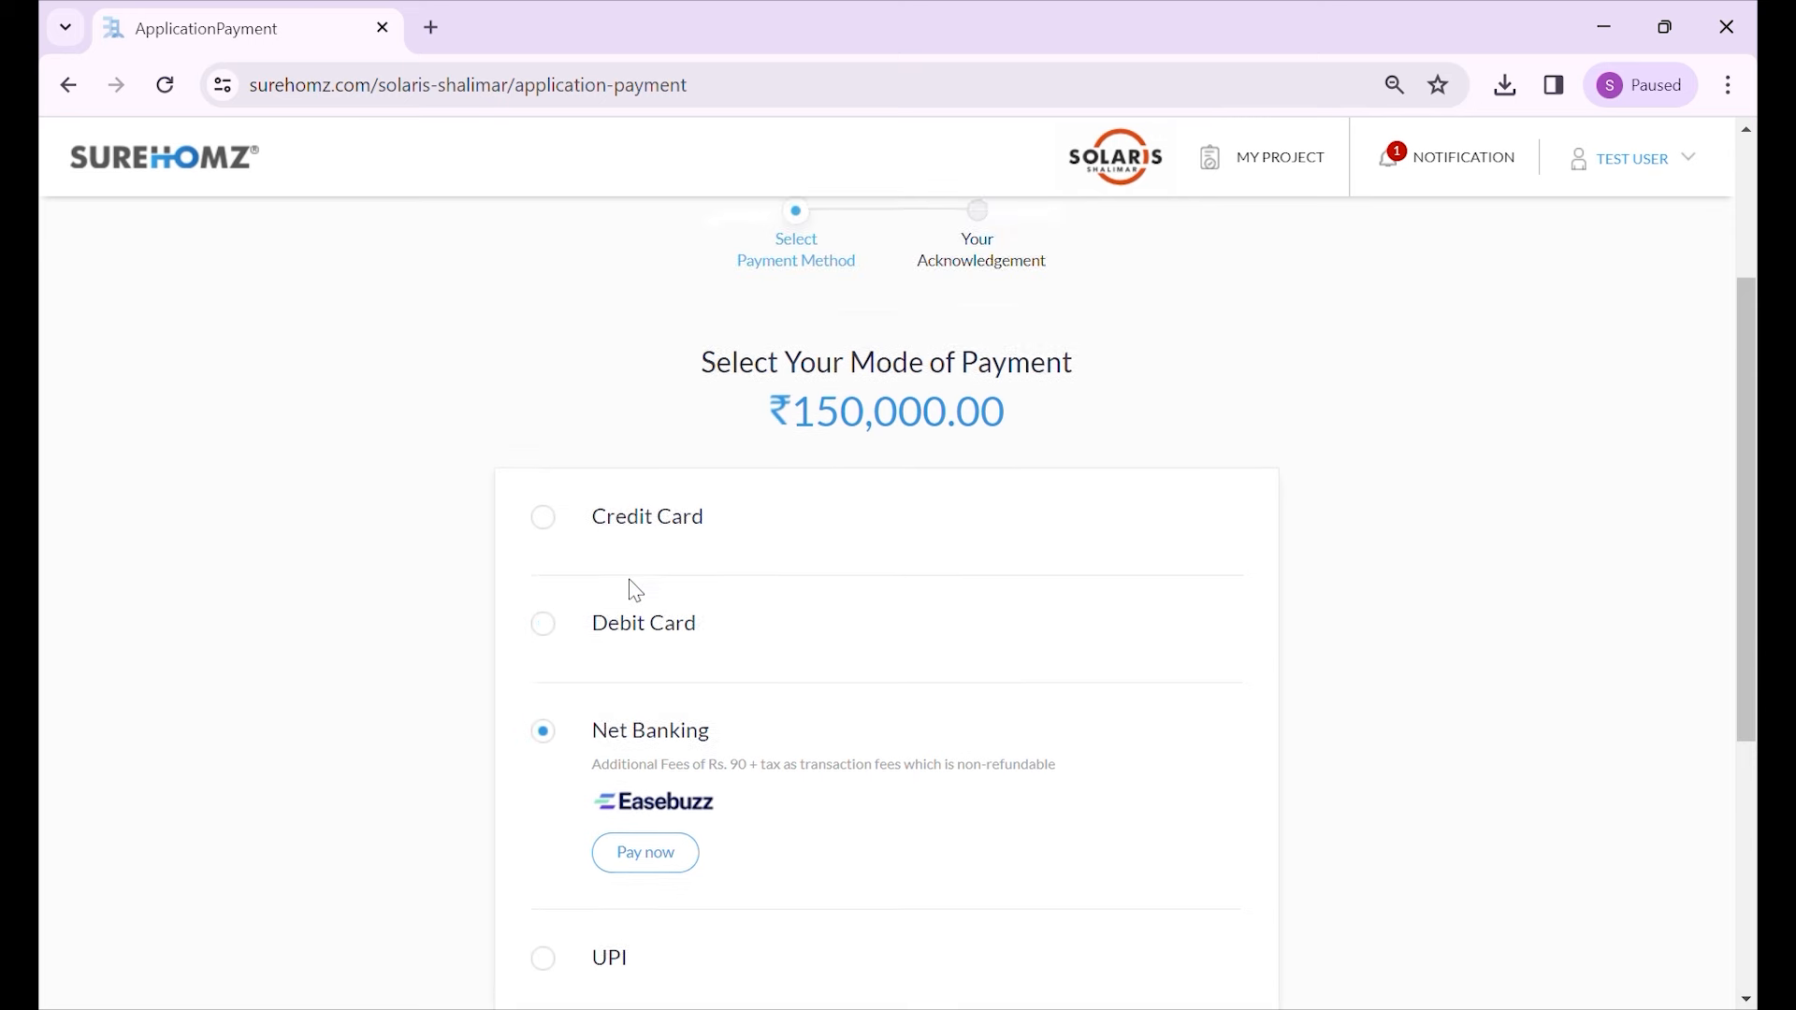
{"action": "scroll", "coordinate": [653, 605], "scroll_direction": "down", "scroll_amount": 3}
{"action": "scroll", "coordinate": [657, 605], "scroll_direction": "down", "scroll_amount": 1}
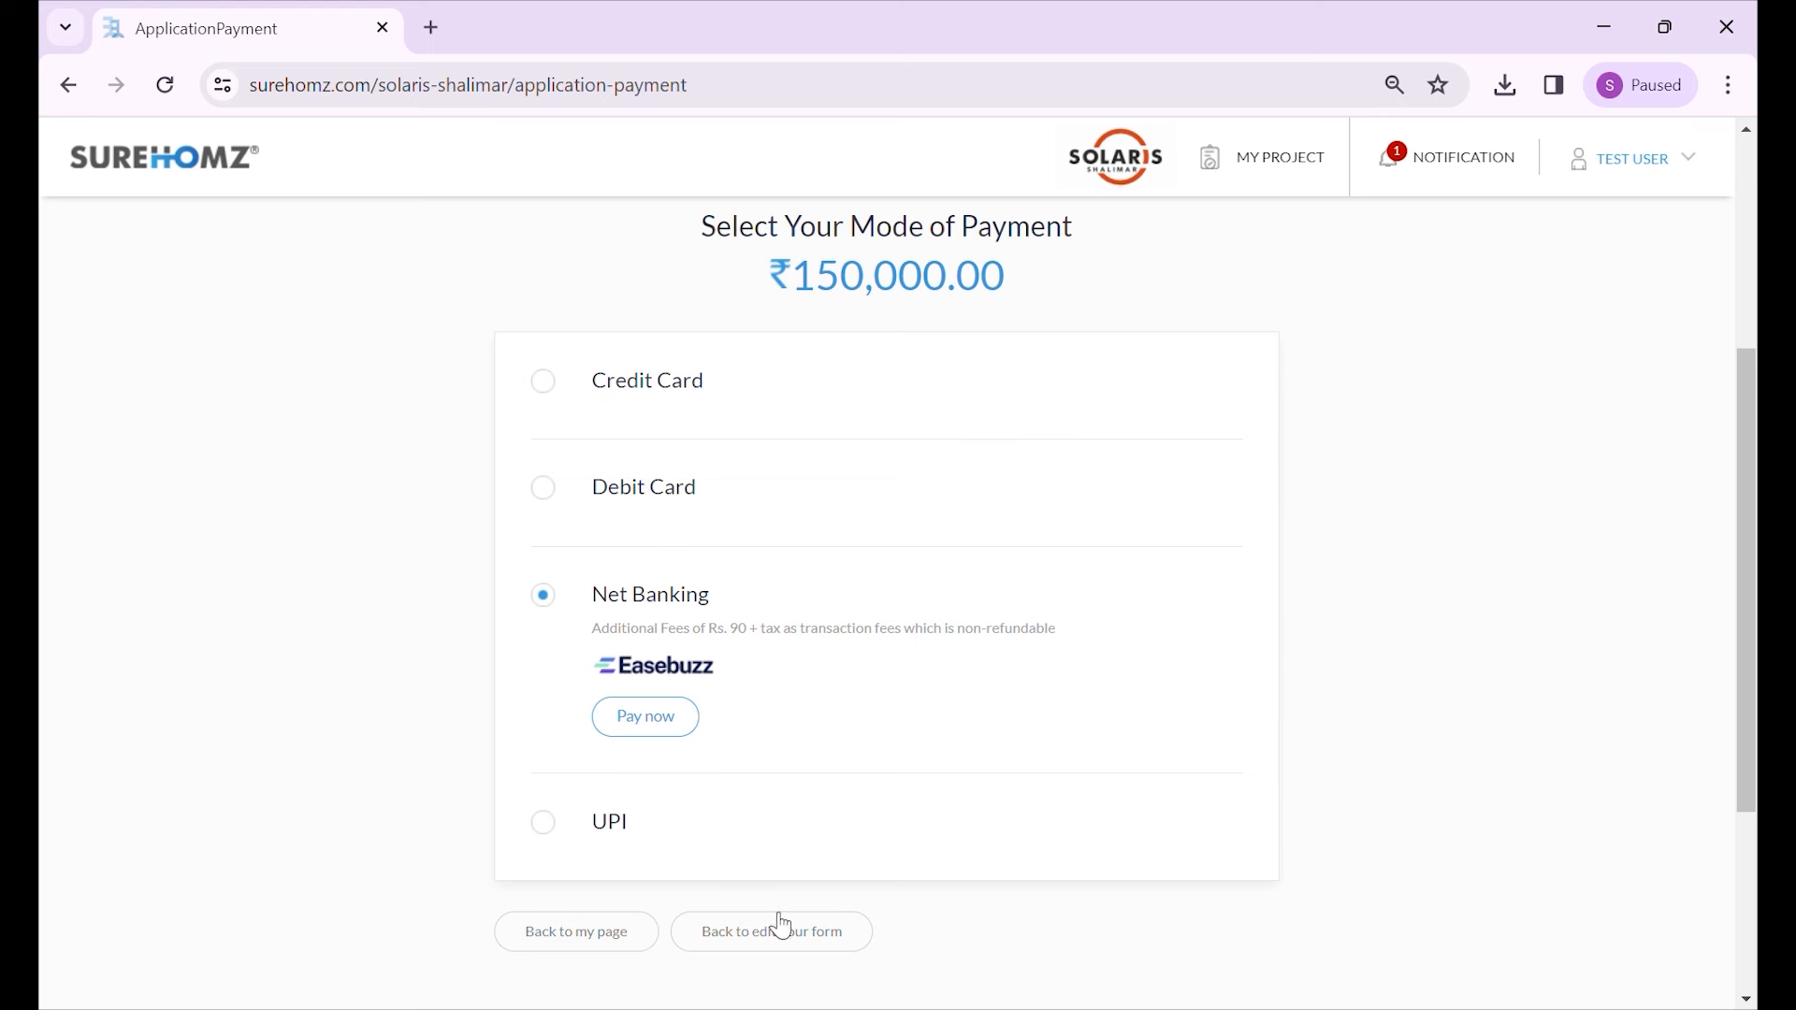
- Go back to editing the form and save it with Save as Draft
{"action": "left_click", "coordinate": [827, 942]}
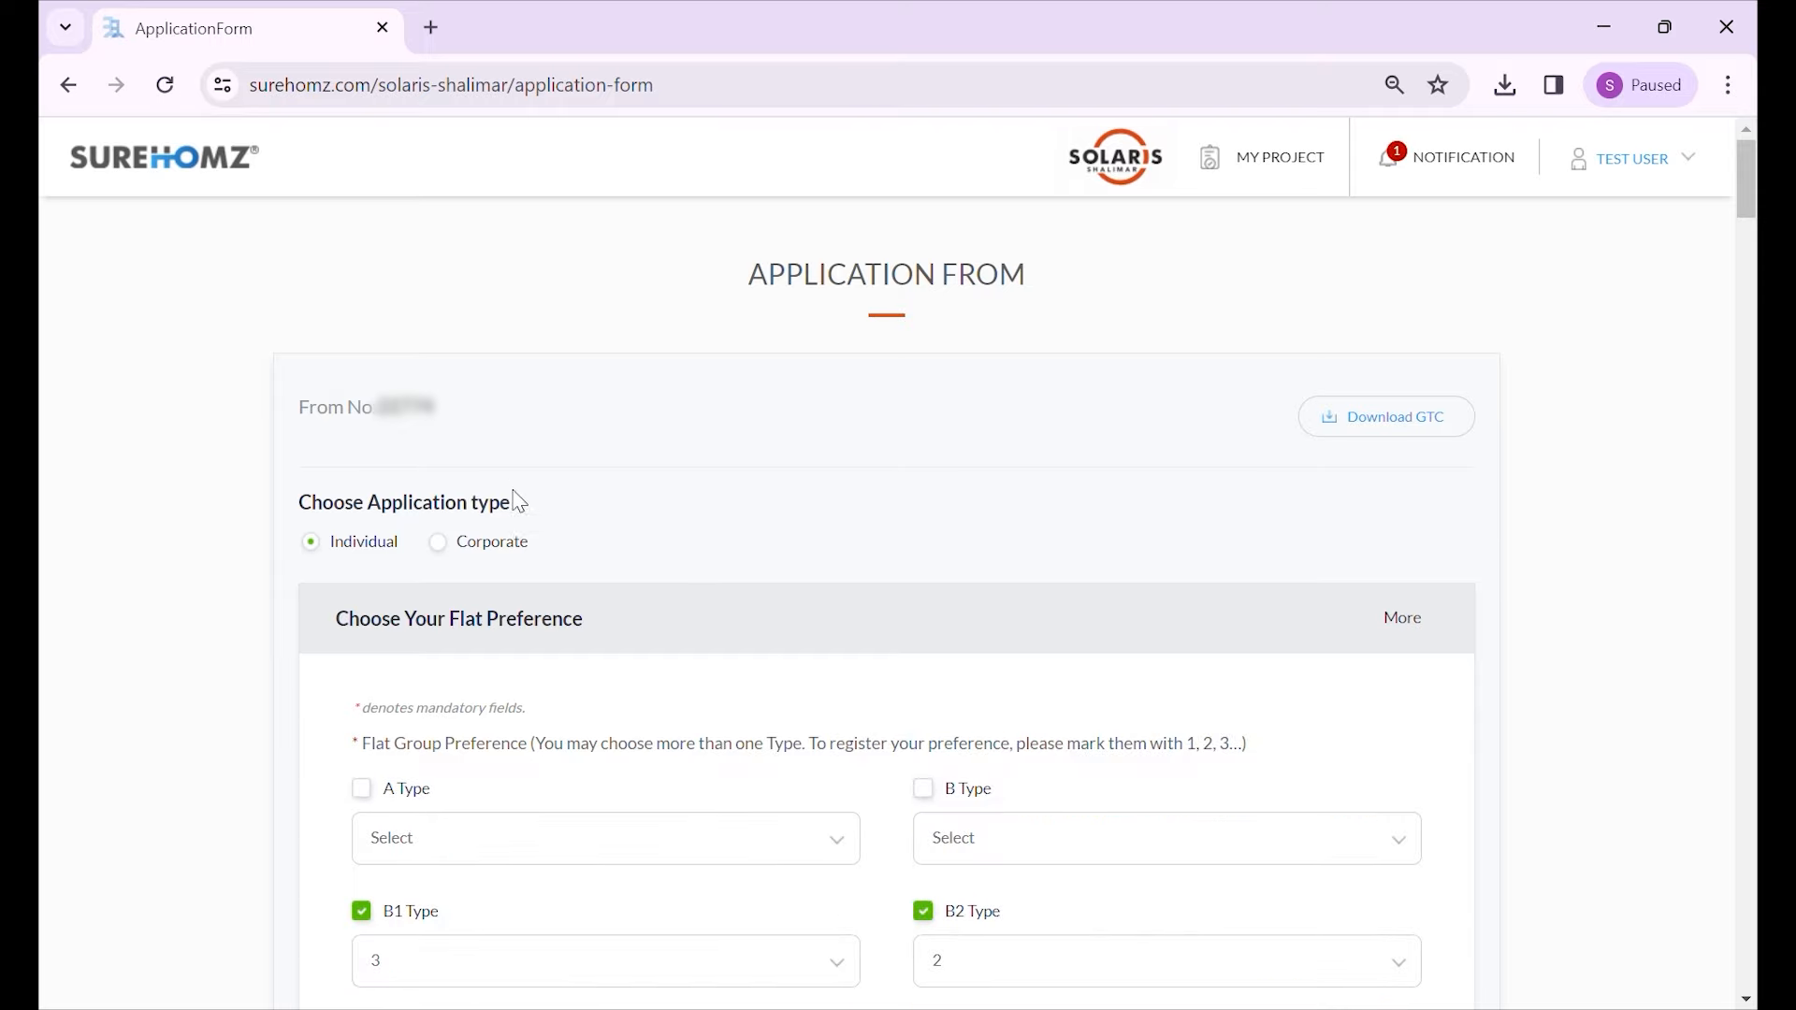
{"action": "scroll", "coordinate": [598, 449], "scroll_direction": "down", "scroll_amount": 14}
{"action": "scroll", "coordinate": [645, 470], "scroll_direction": "down", "scroll_amount": 20}
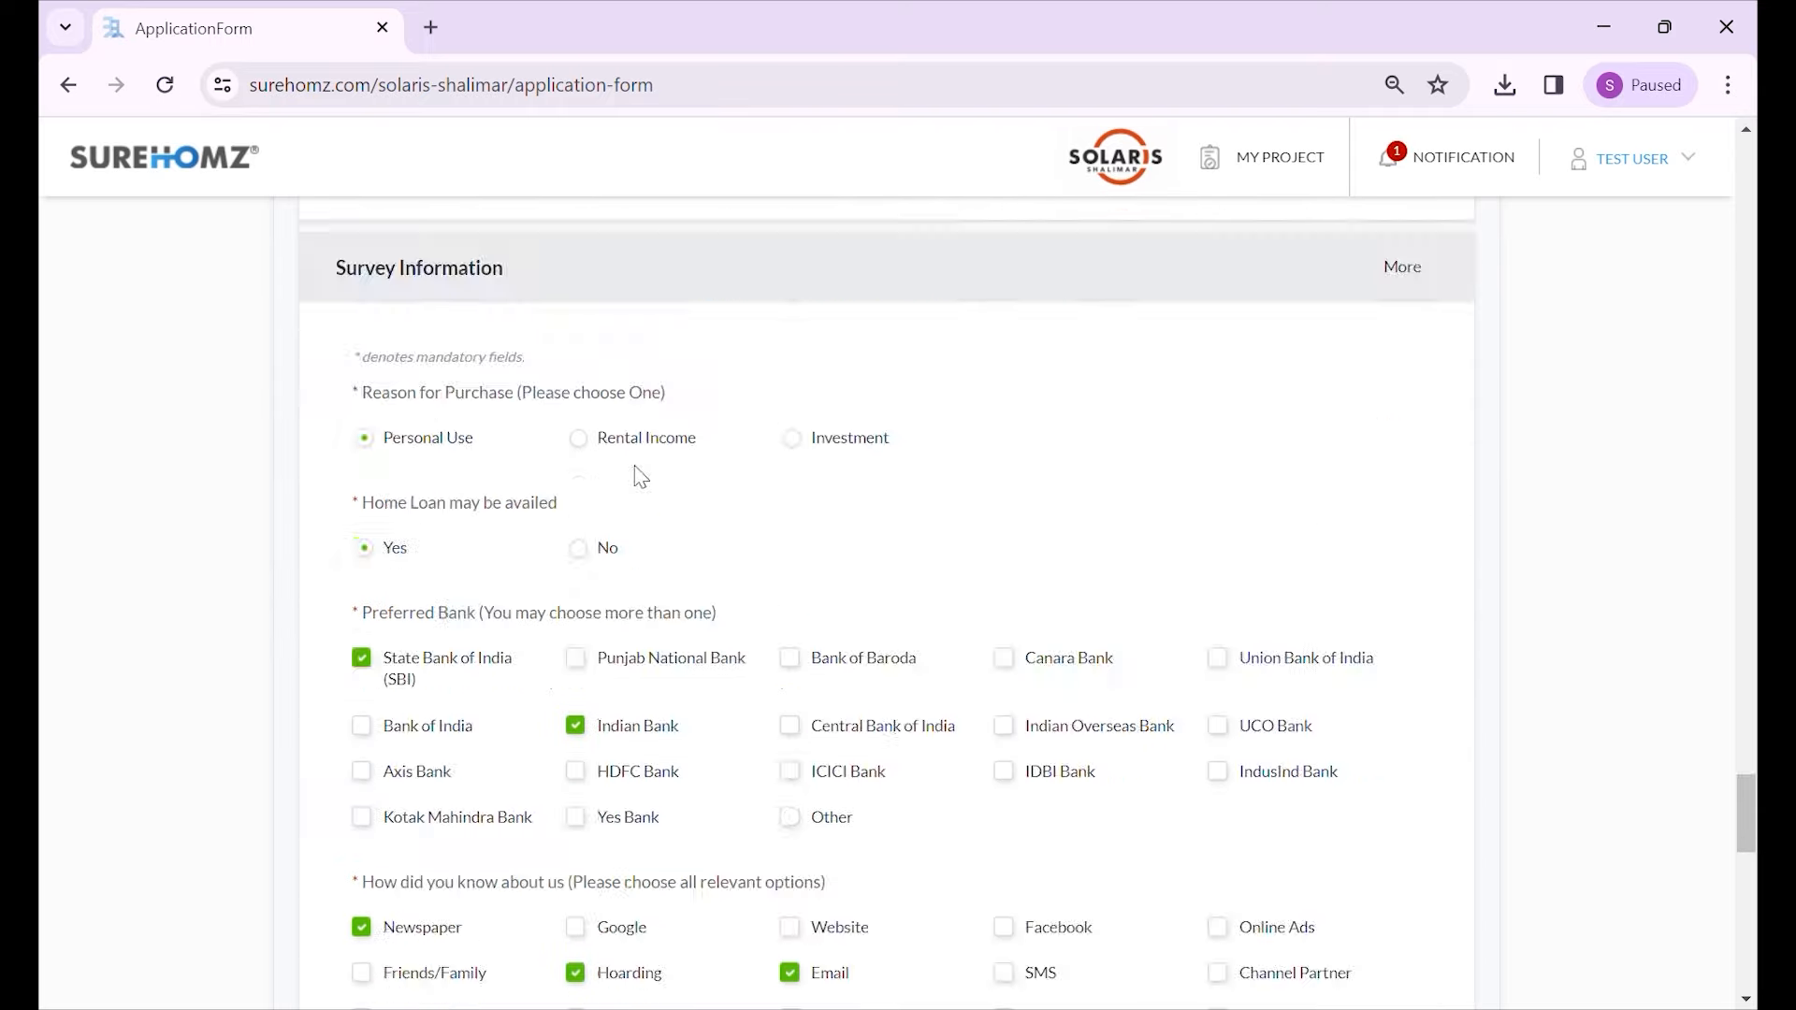
{"action": "scroll", "coordinate": [1155, 762], "scroll_direction": "up", "scroll_amount": 3}
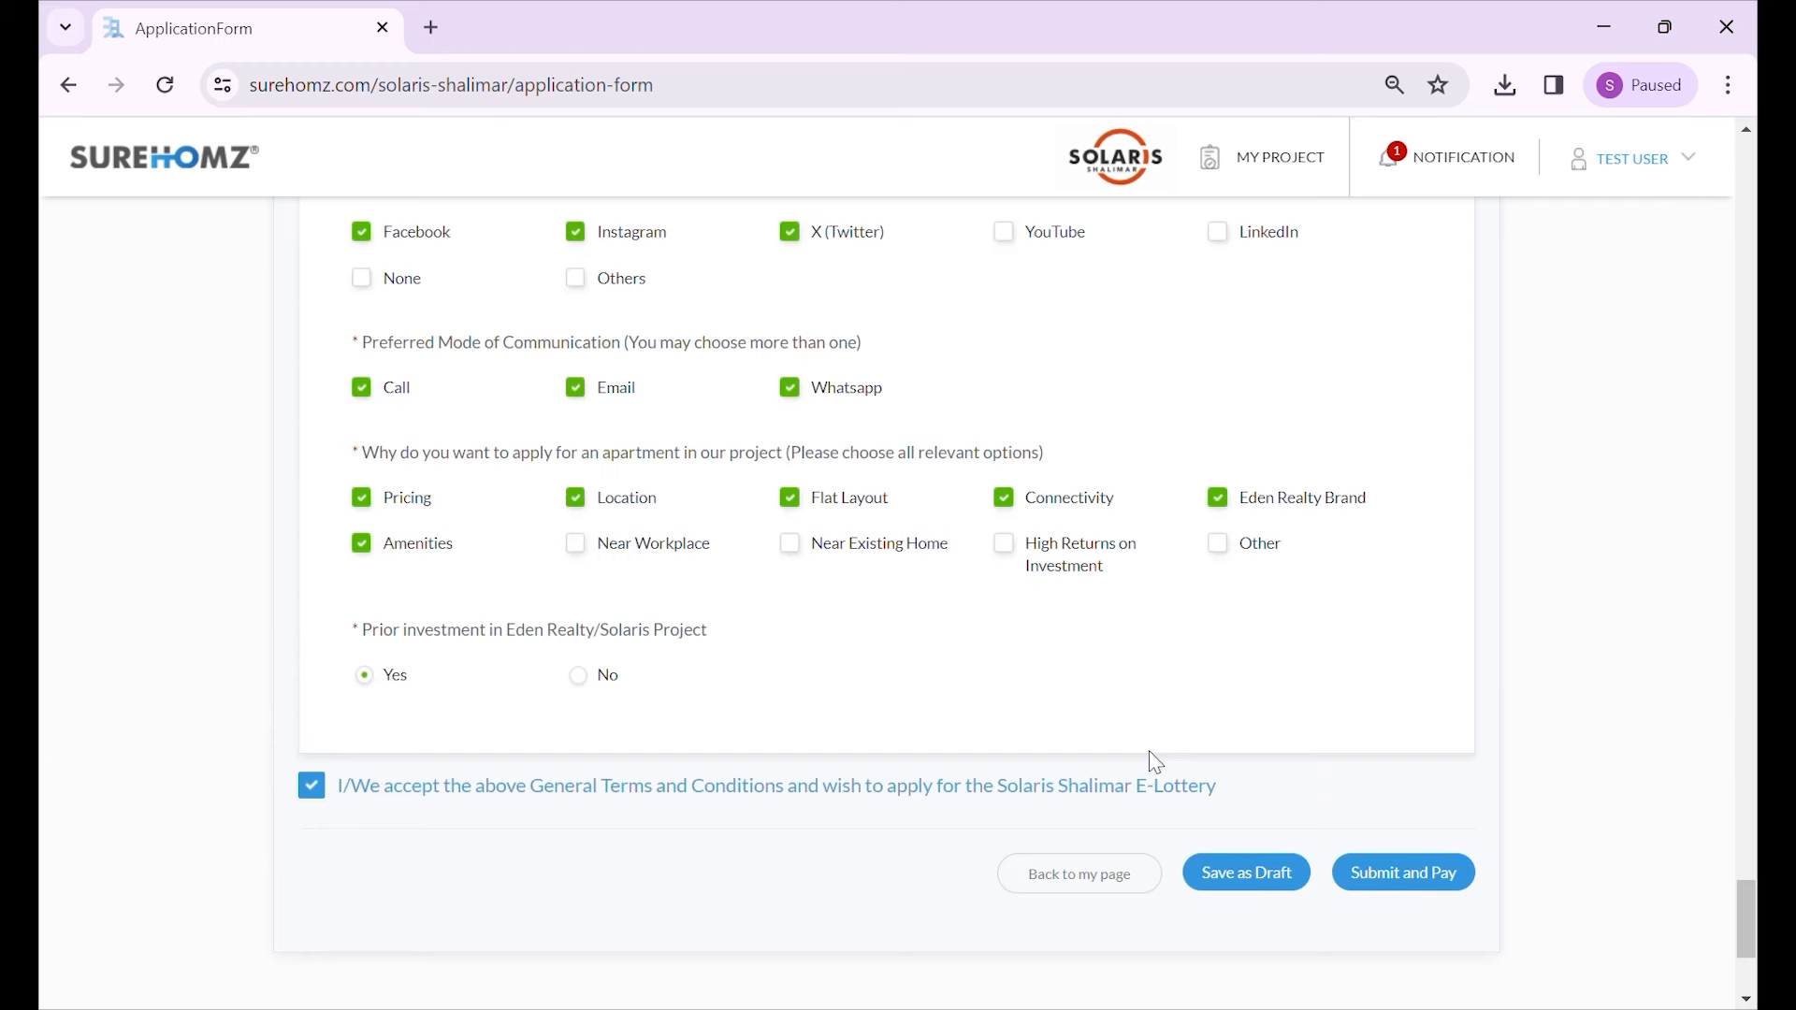
{"action": "left_click", "coordinate": [1261, 896]}
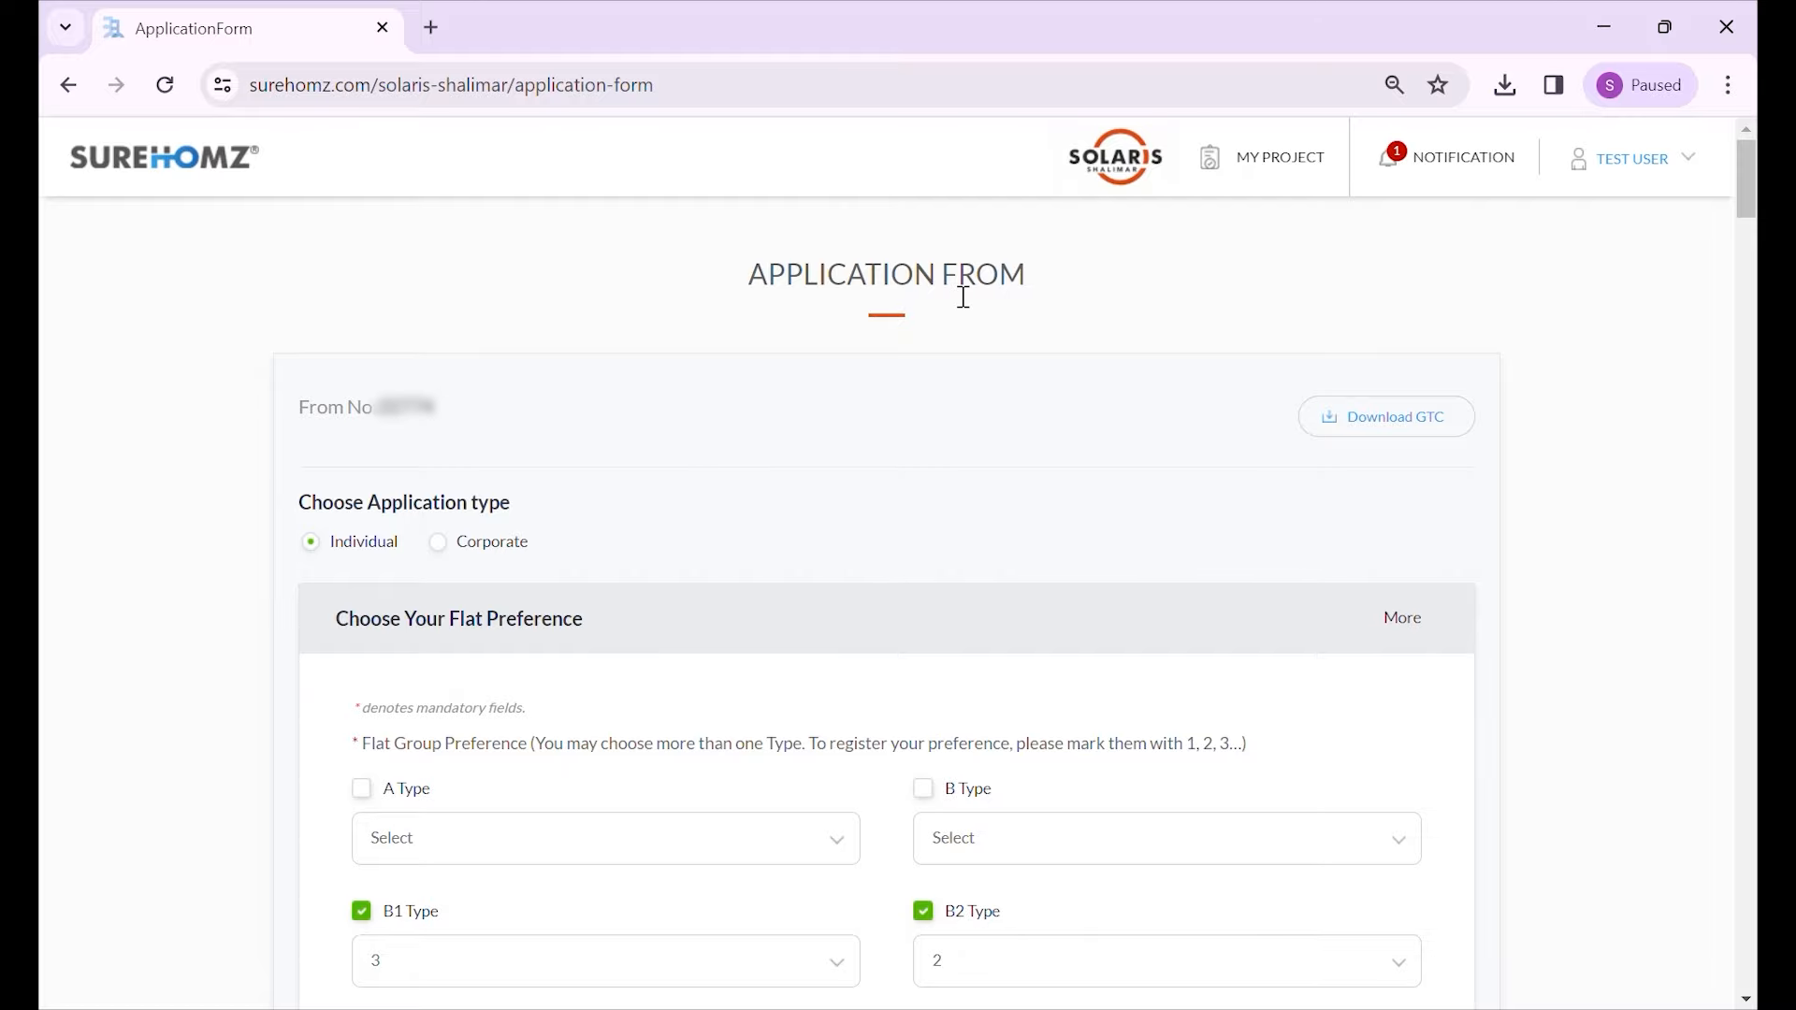
{"action": "scroll", "coordinate": [860, 509], "scroll_direction": "down", "scroll_amount": 20}
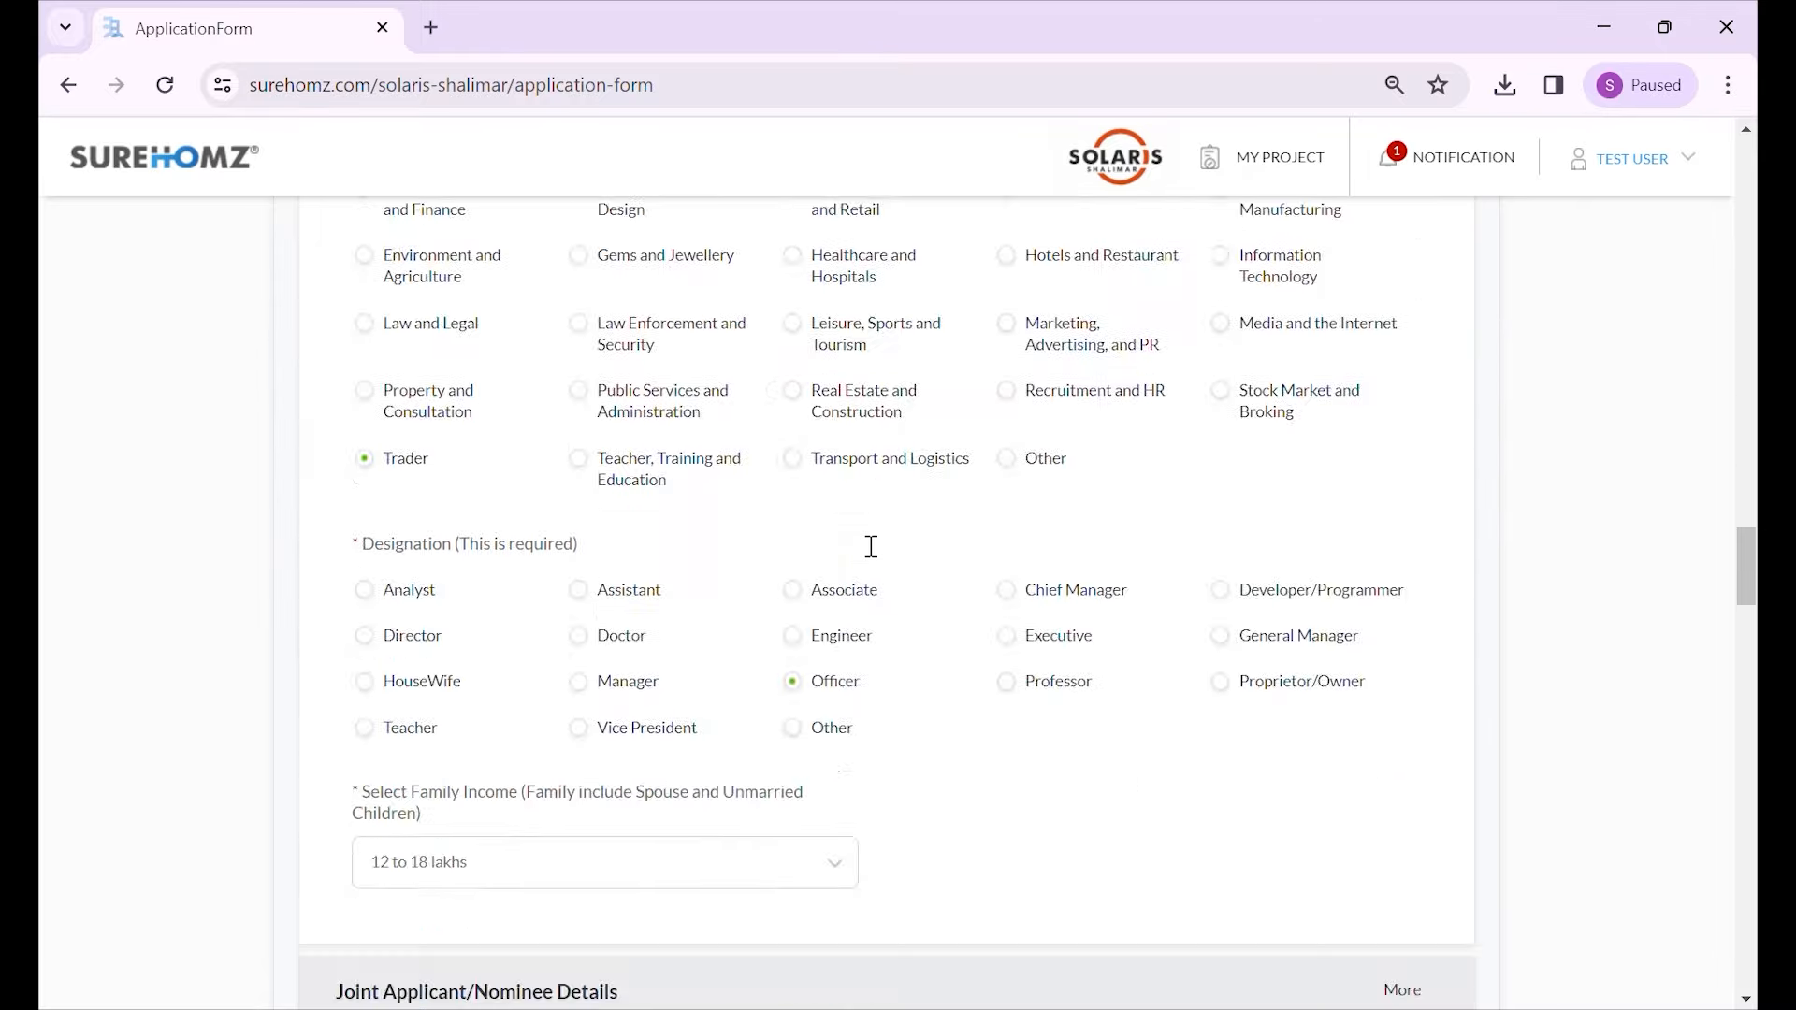
{"action": "scroll", "coordinate": [870, 546], "scroll_direction": "down", "scroll_amount": 20}
{"action": "scroll", "coordinate": [869, 551], "scroll_direction": "down", "scroll_amount": 4}
{"action": "scroll", "coordinate": [1183, 638], "scroll_direction": "up", "scroll_amount": 20}
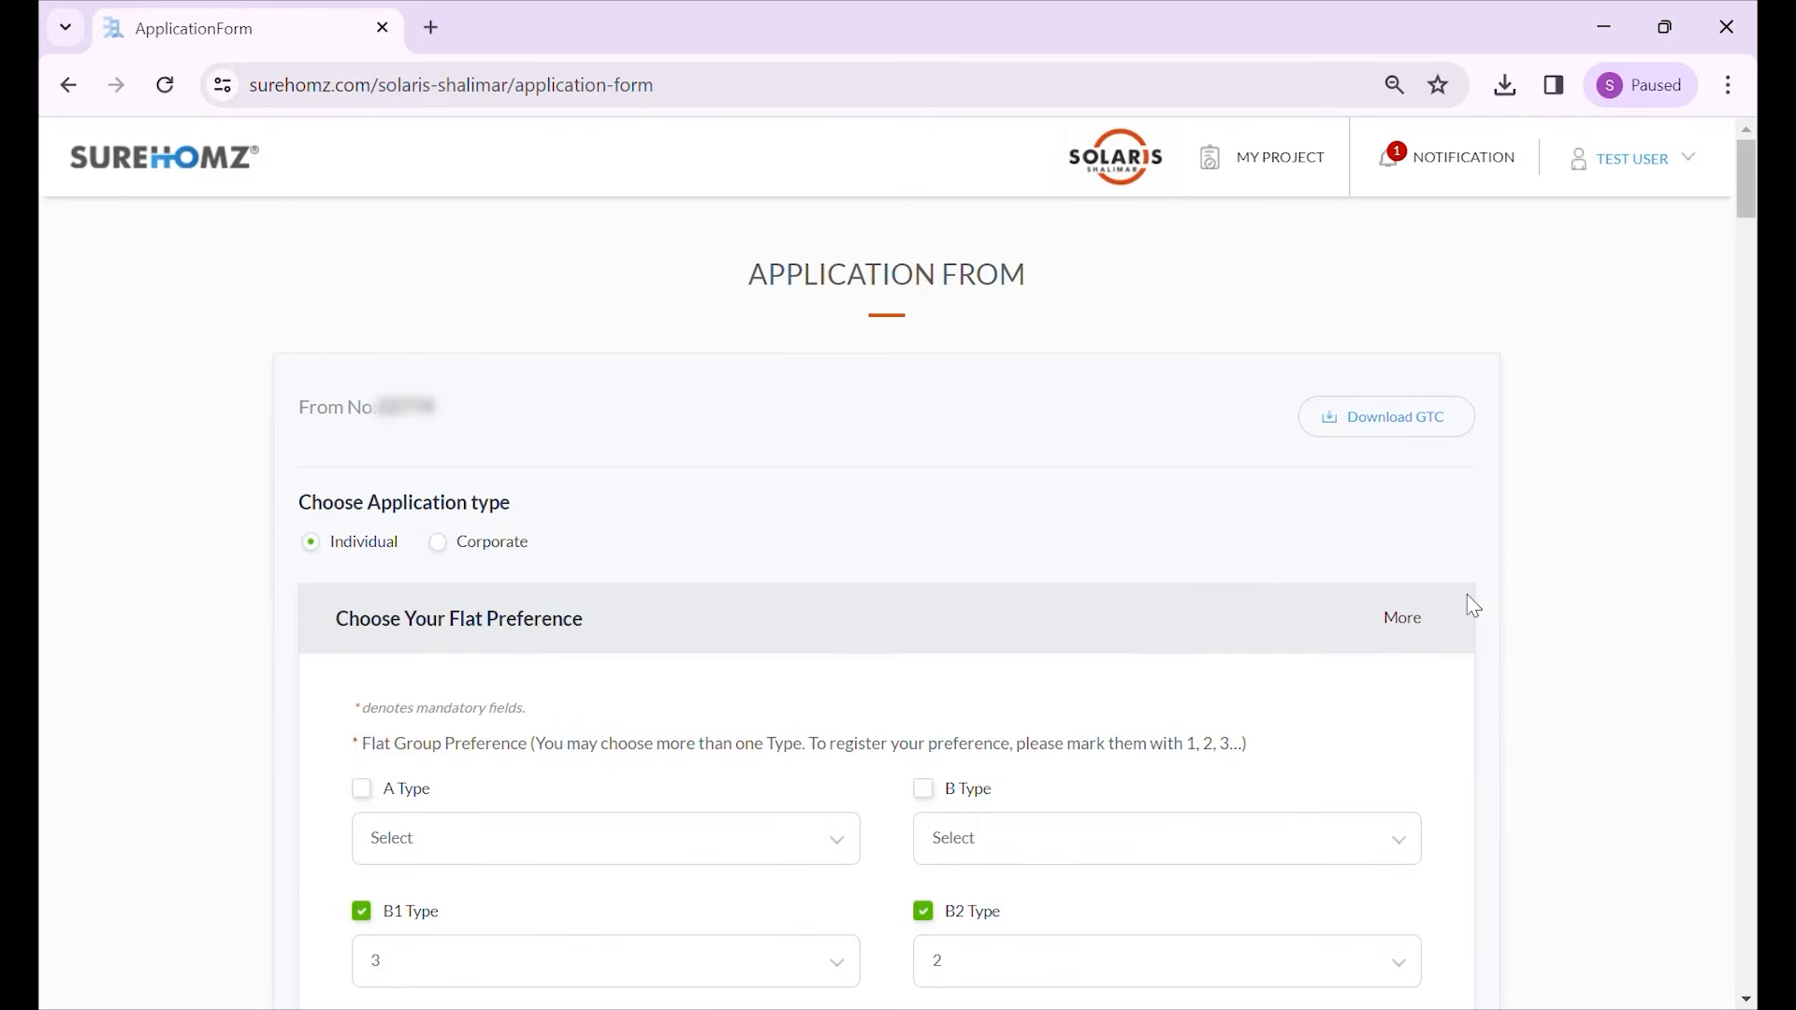
- From MY PROJECT, expand the application form row and choose 'Complete the Form & Pay', scrolling to the end
{"action": "left_click", "coordinate": [1239, 166]}
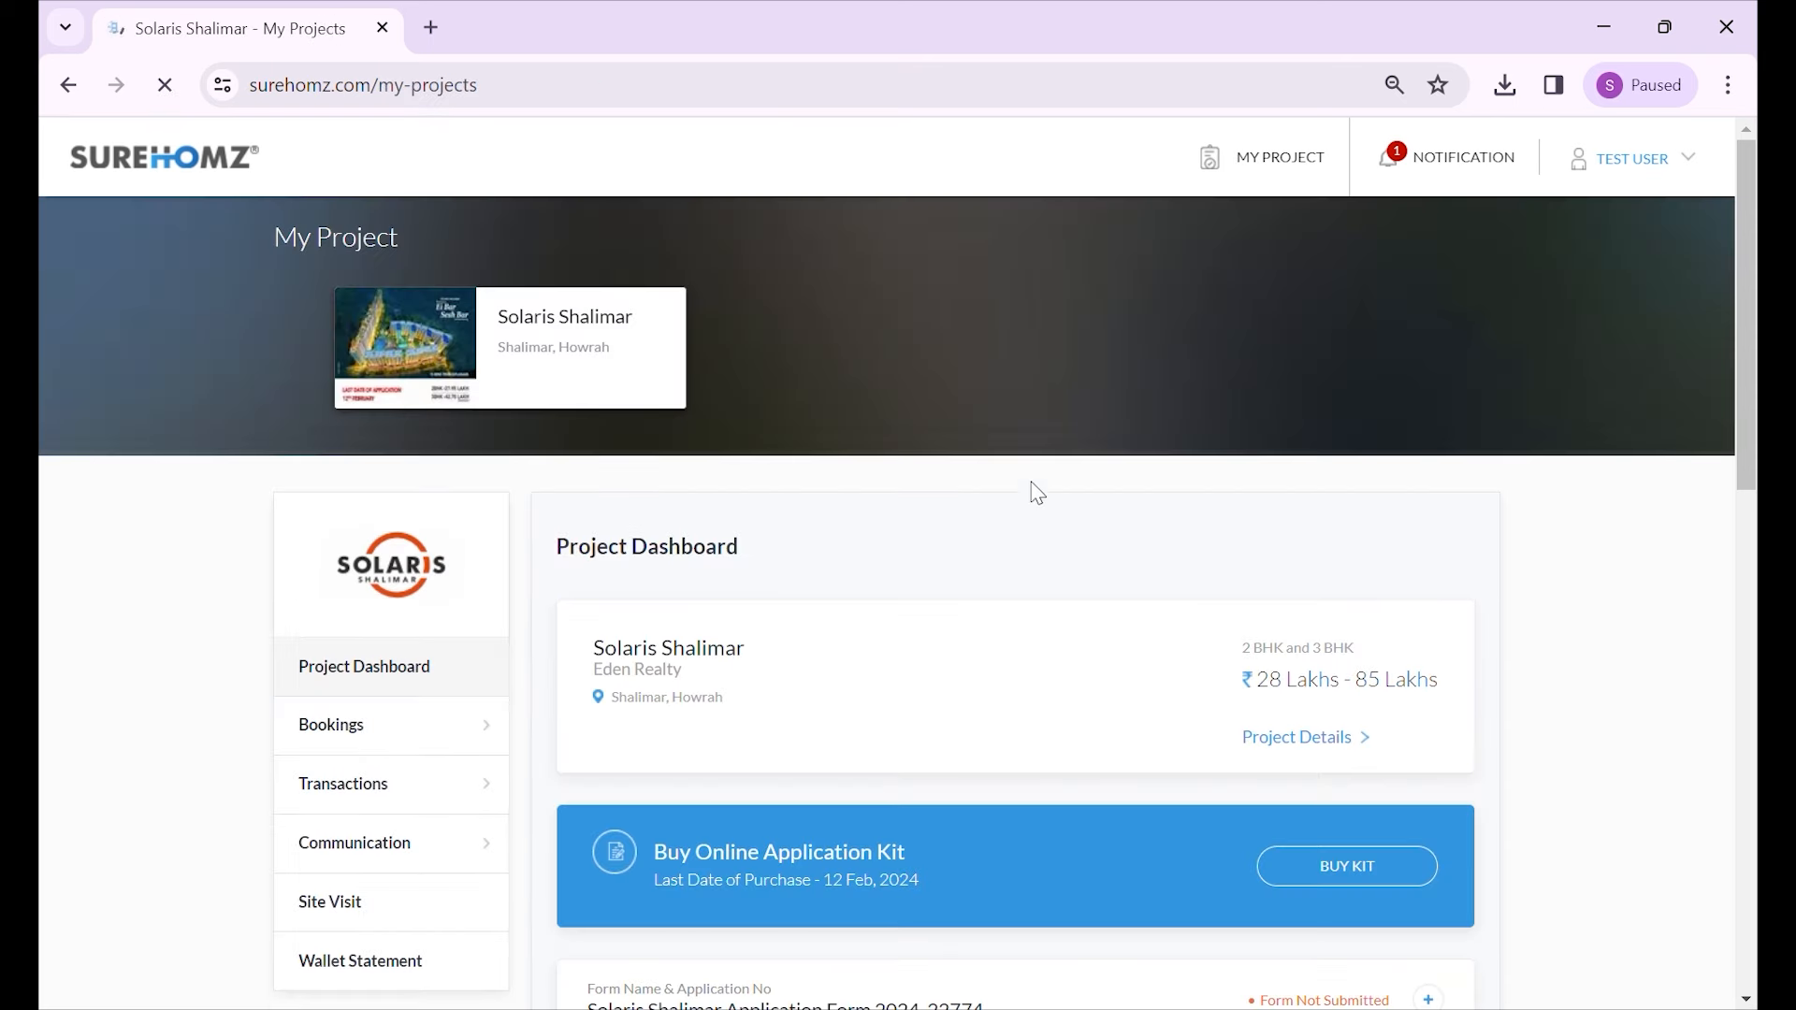
{"action": "scroll", "coordinate": [999, 499], "scroll_direction": "down", "scroll_amount": 4}
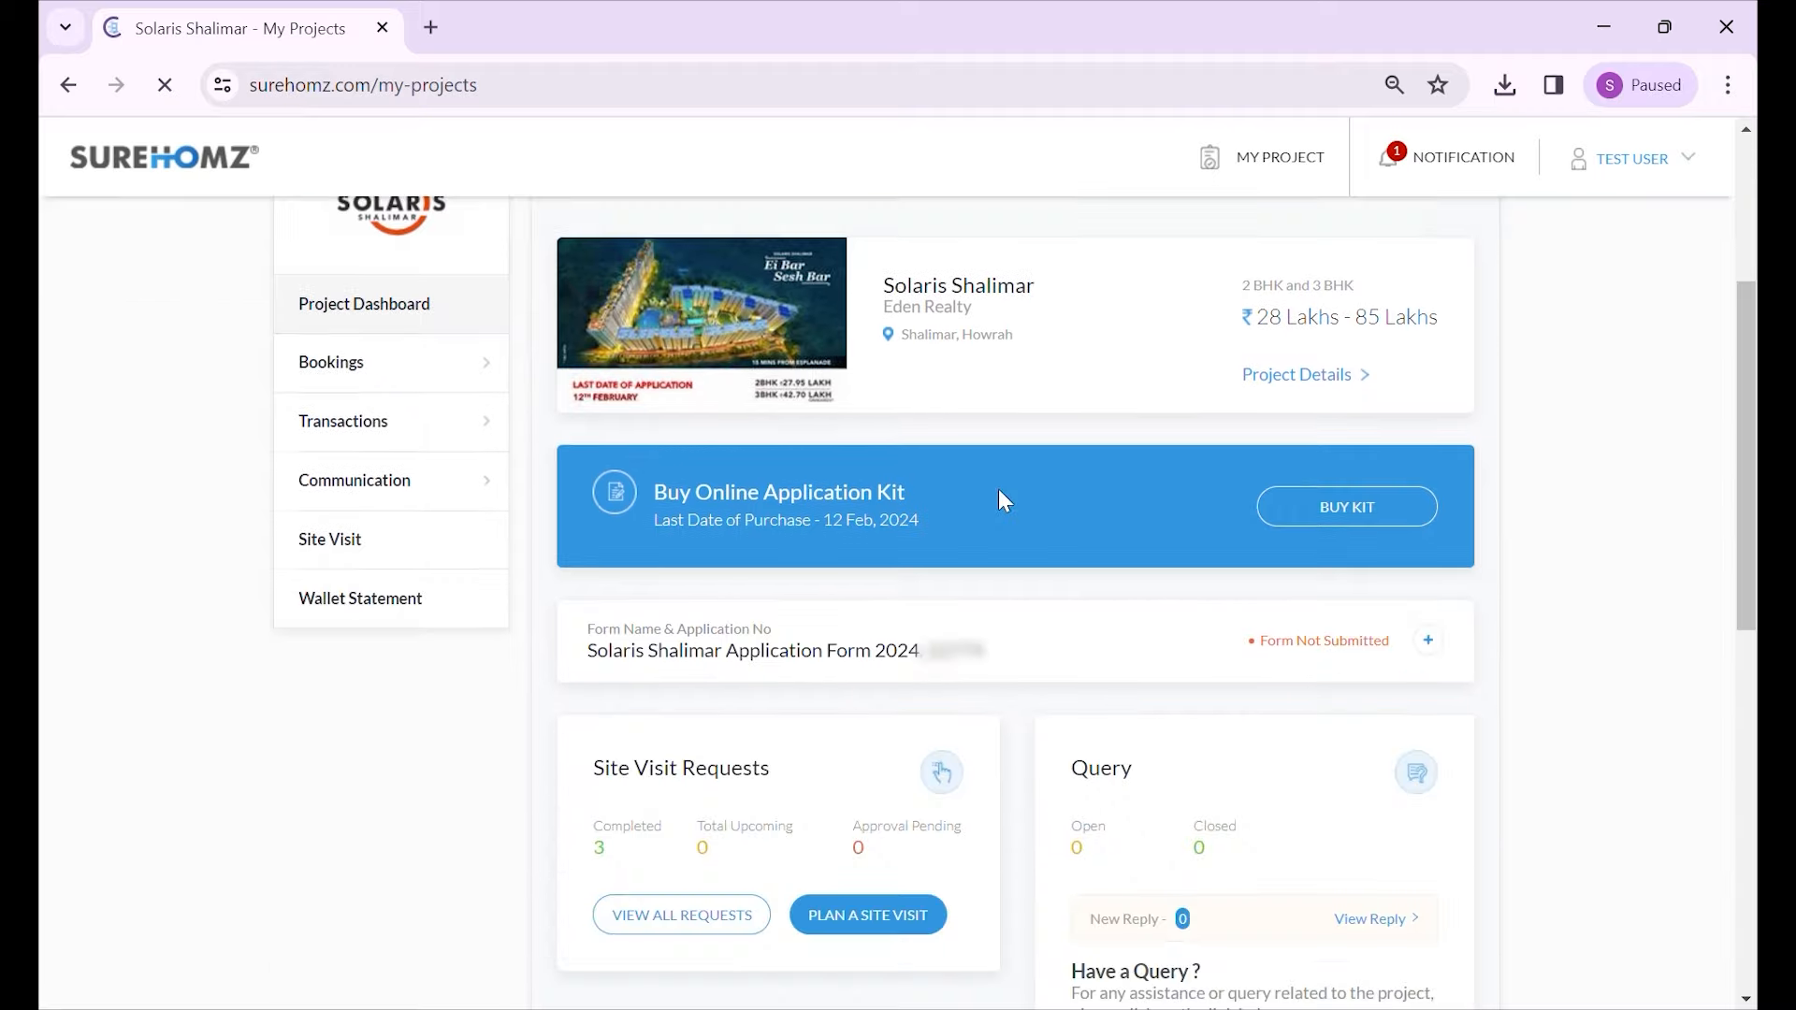
{"action": "left_click", "coordinate": [1428, 599]}
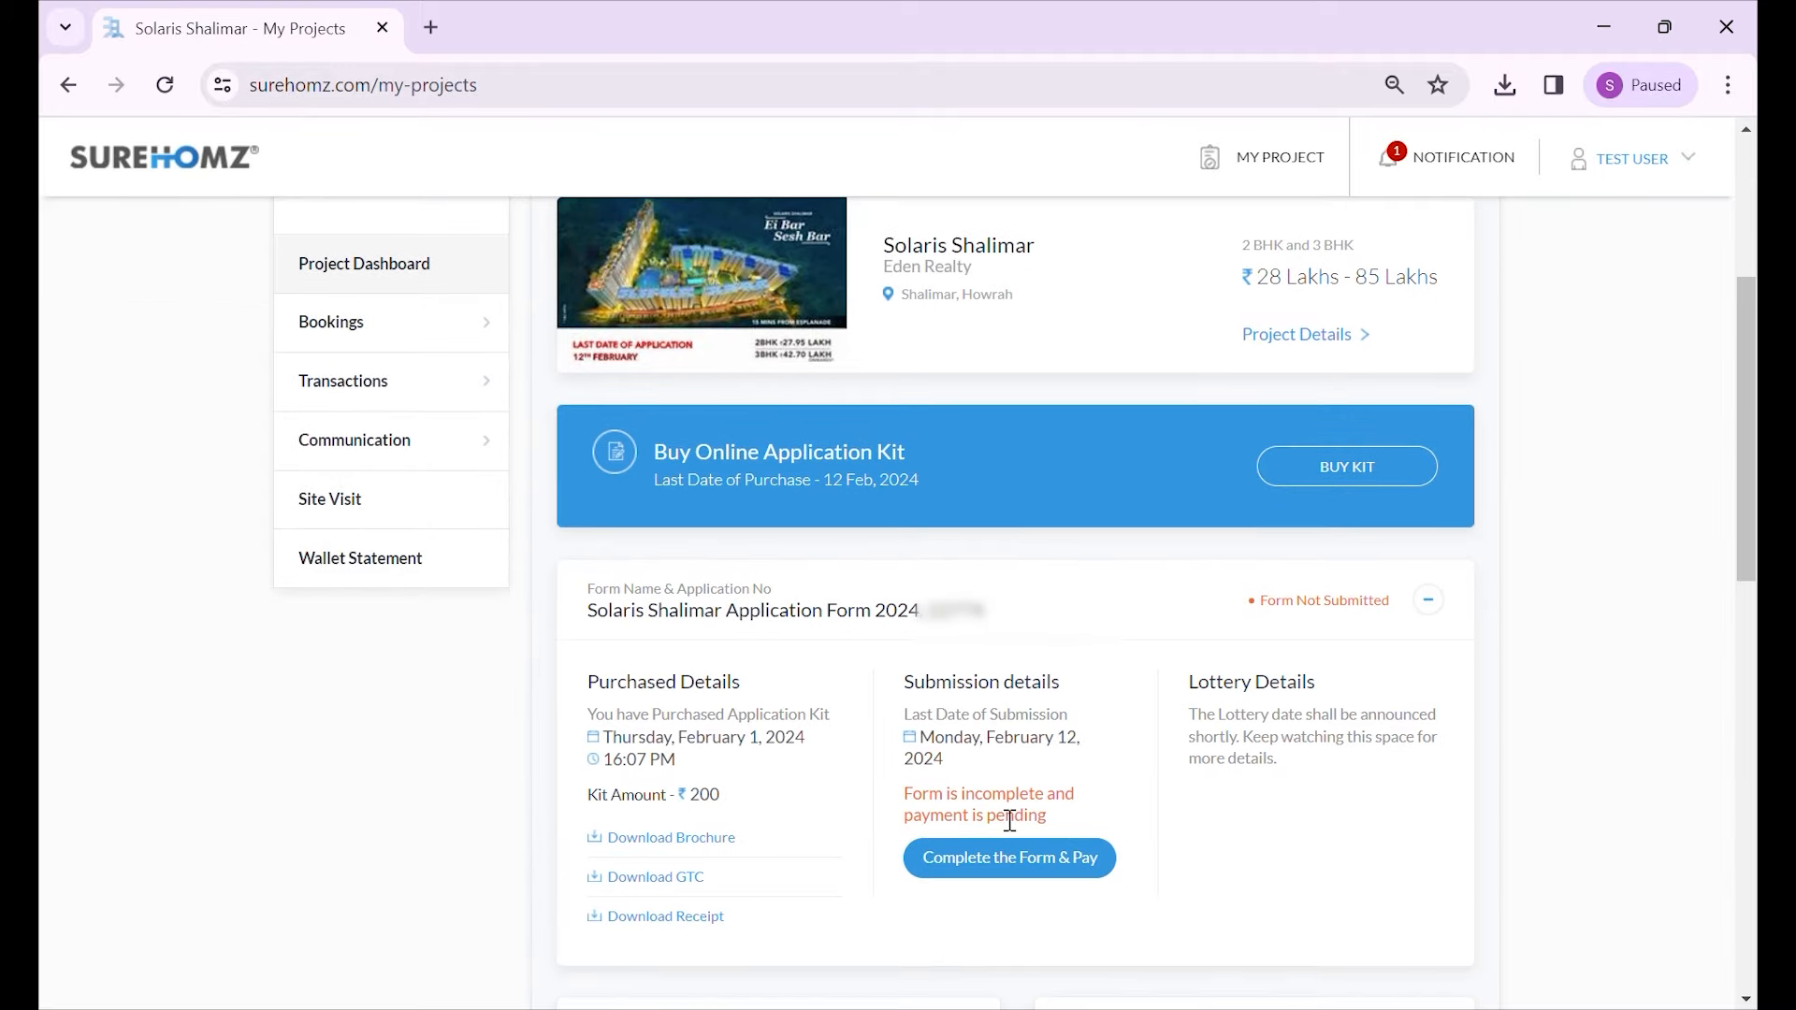
{"action": "left_click", "coordinate": [1052, 870]}
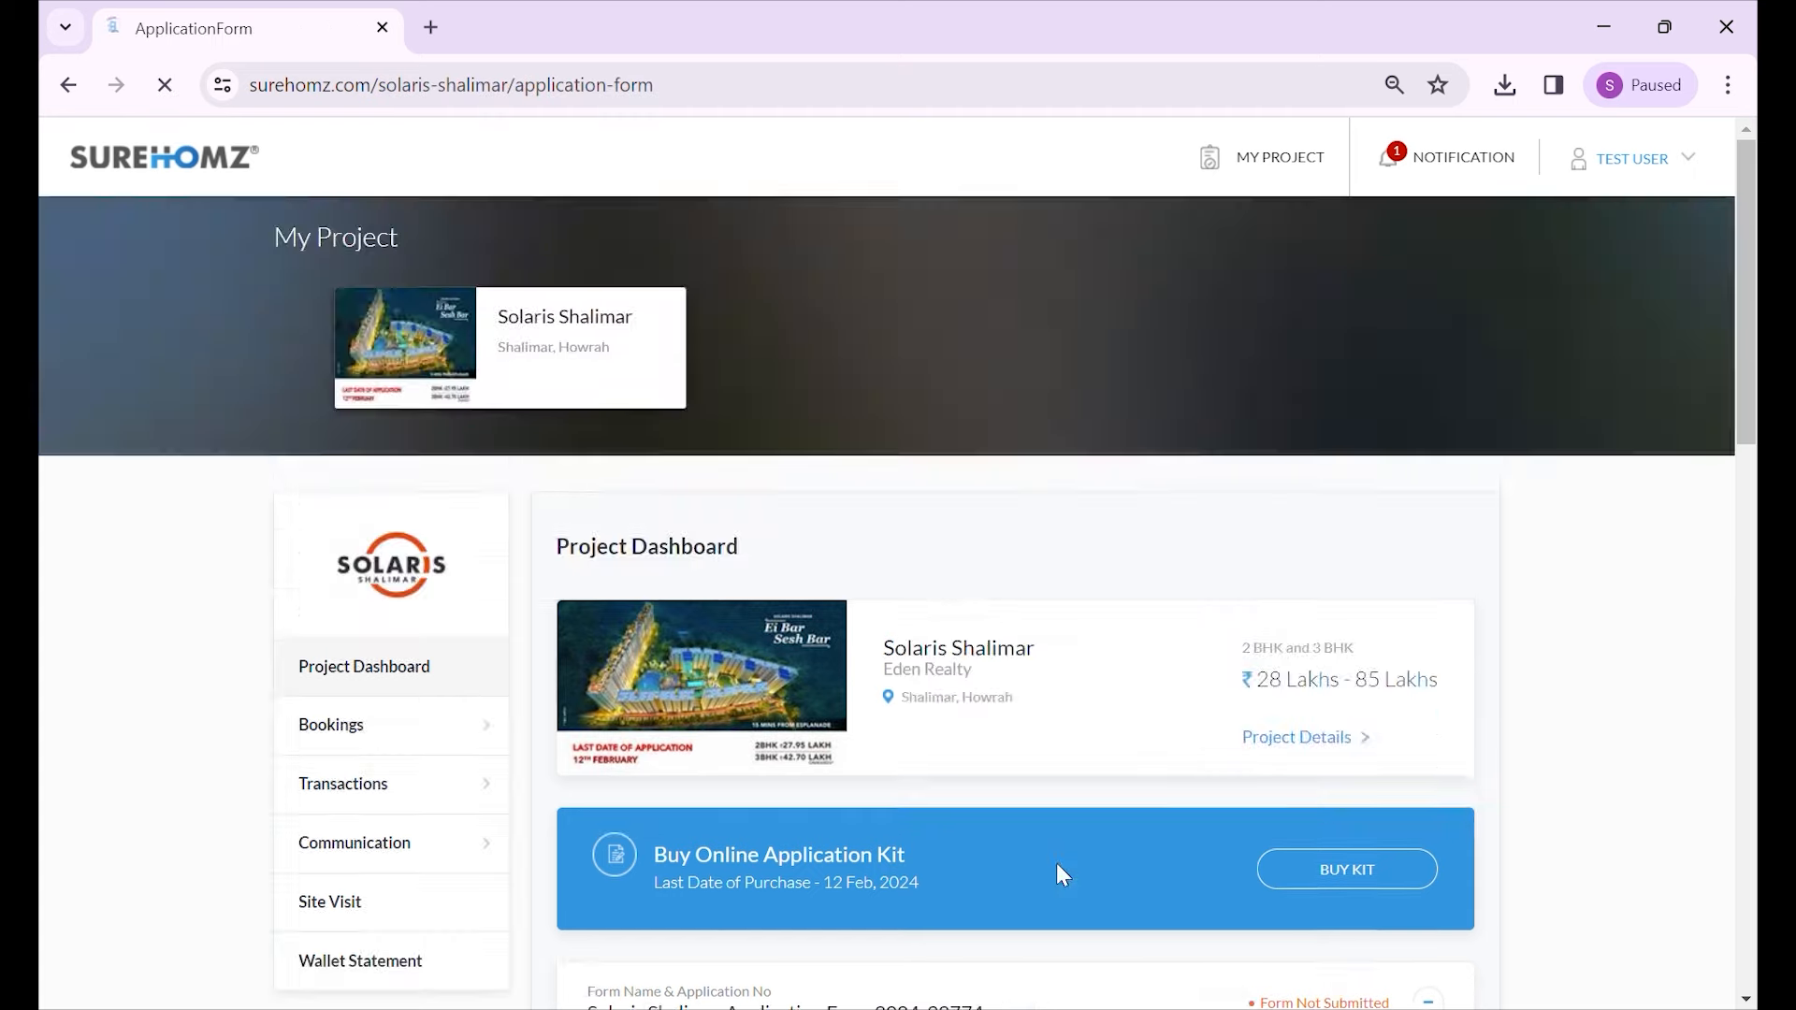
{"action": "scroll", "coordinate": [856, 678], "scroll_direction": "down", "scroll_amount": 3}
{"action": "scroll", "coordinate": [866, 675], "scroll_direction": "down", "scroll_amount": 15}
{"action": "scroll", "coordinate": [904, 642], "scroll_direction": "down", "scroll_amount": 20}
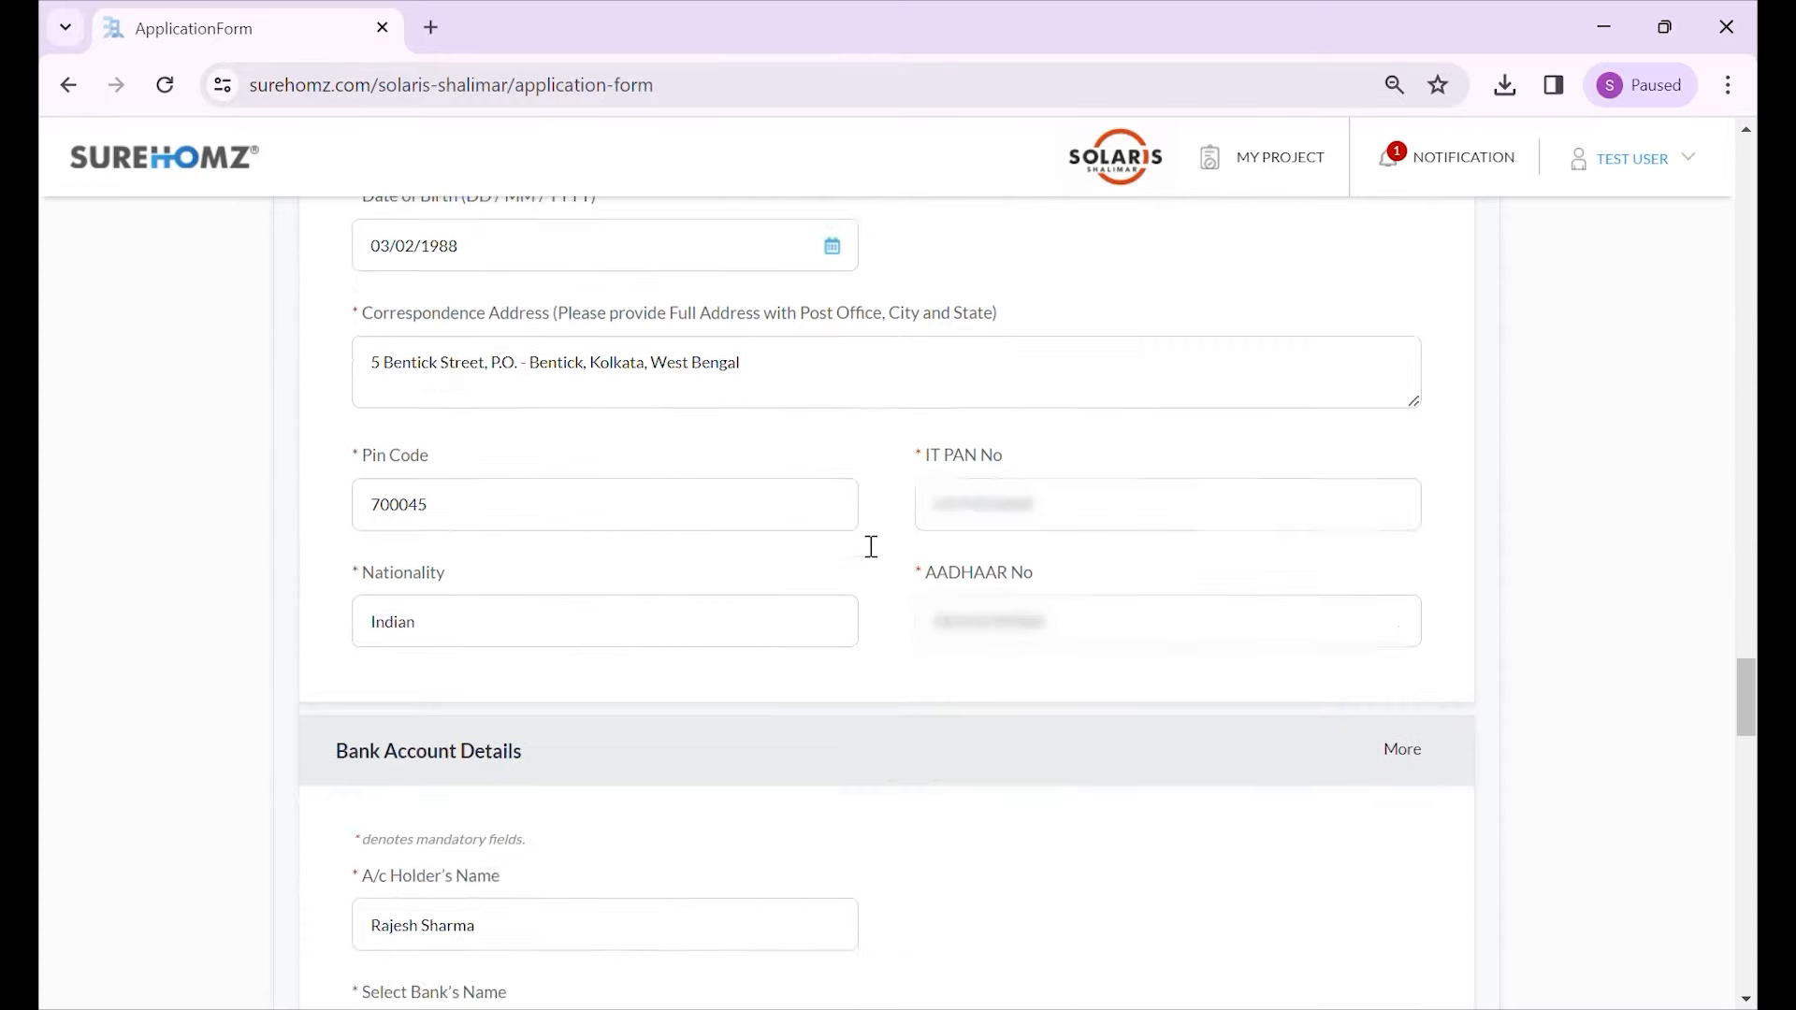
{"action": "scroll", "coordinate": [871, 546], "scroll_direction": "down", "scroll_amount": 20}
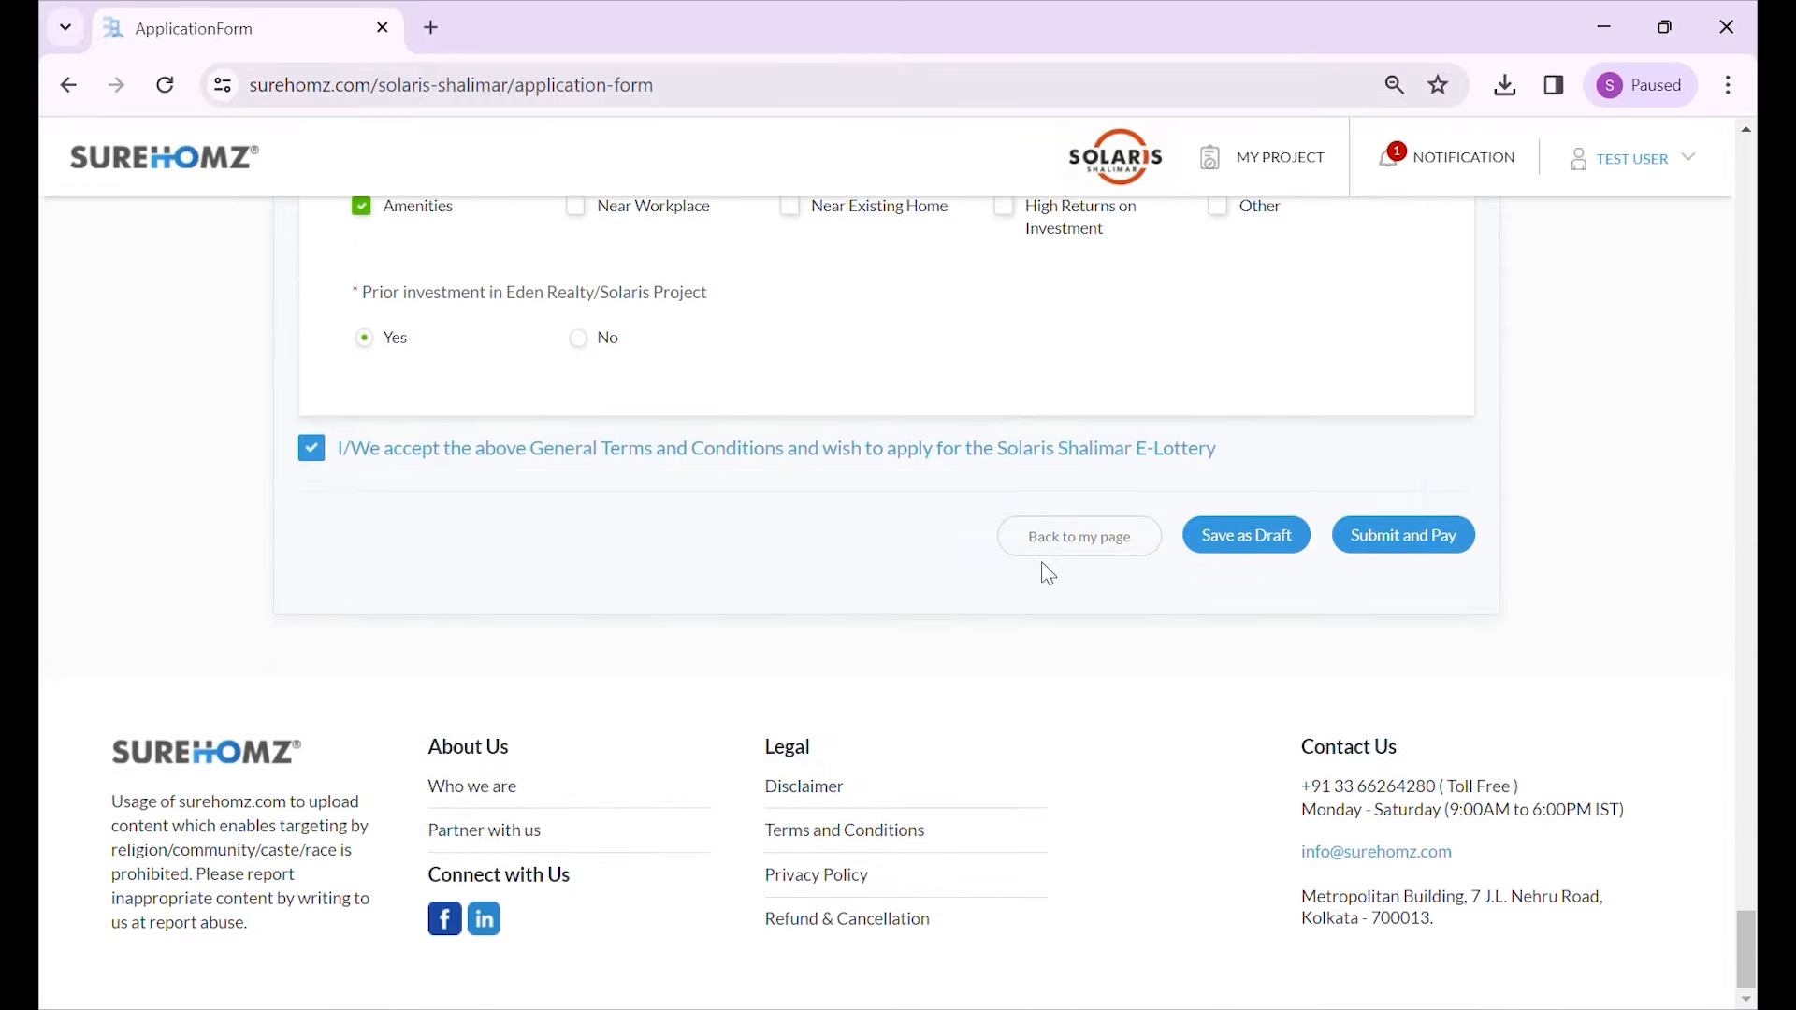
- Submit the Solaris Shalimar application and proceed to payment
{"action": "left_click", "coordinate": [1439, 553]}
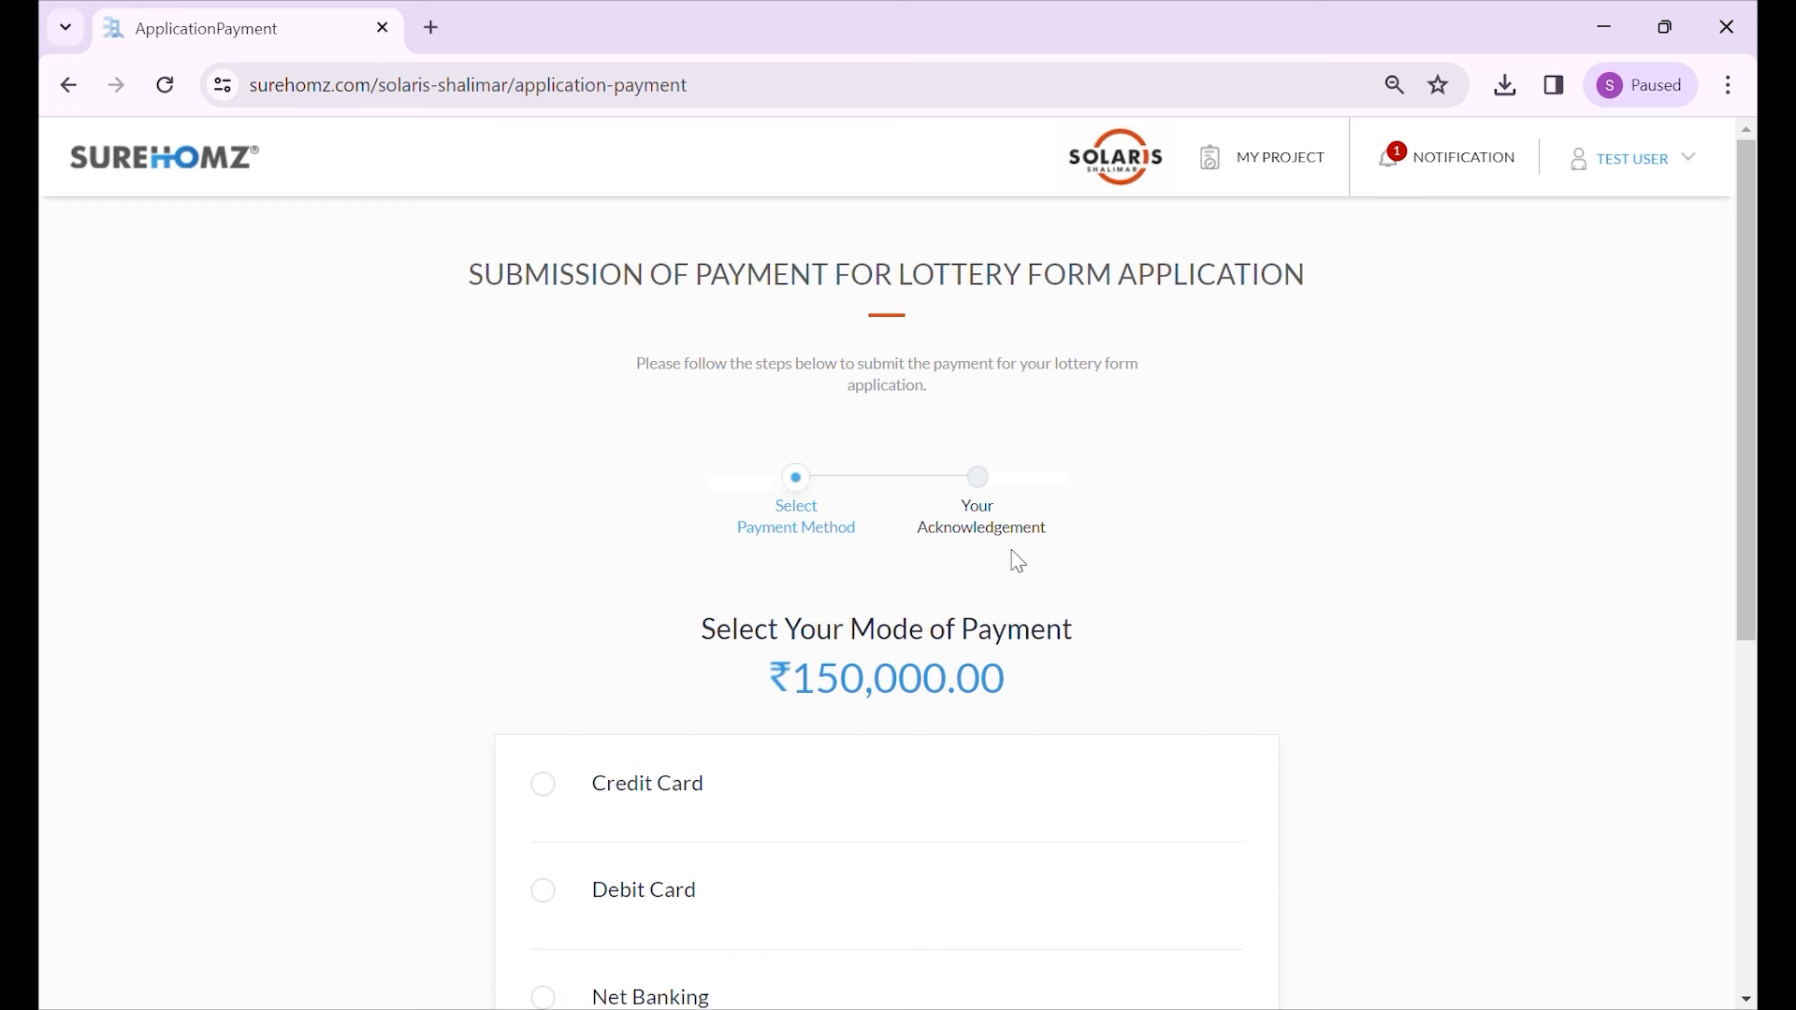
{"action": "scroll", "coordinate": [996, 498], "scroll_direction": "down", "scroll_amount": 1}
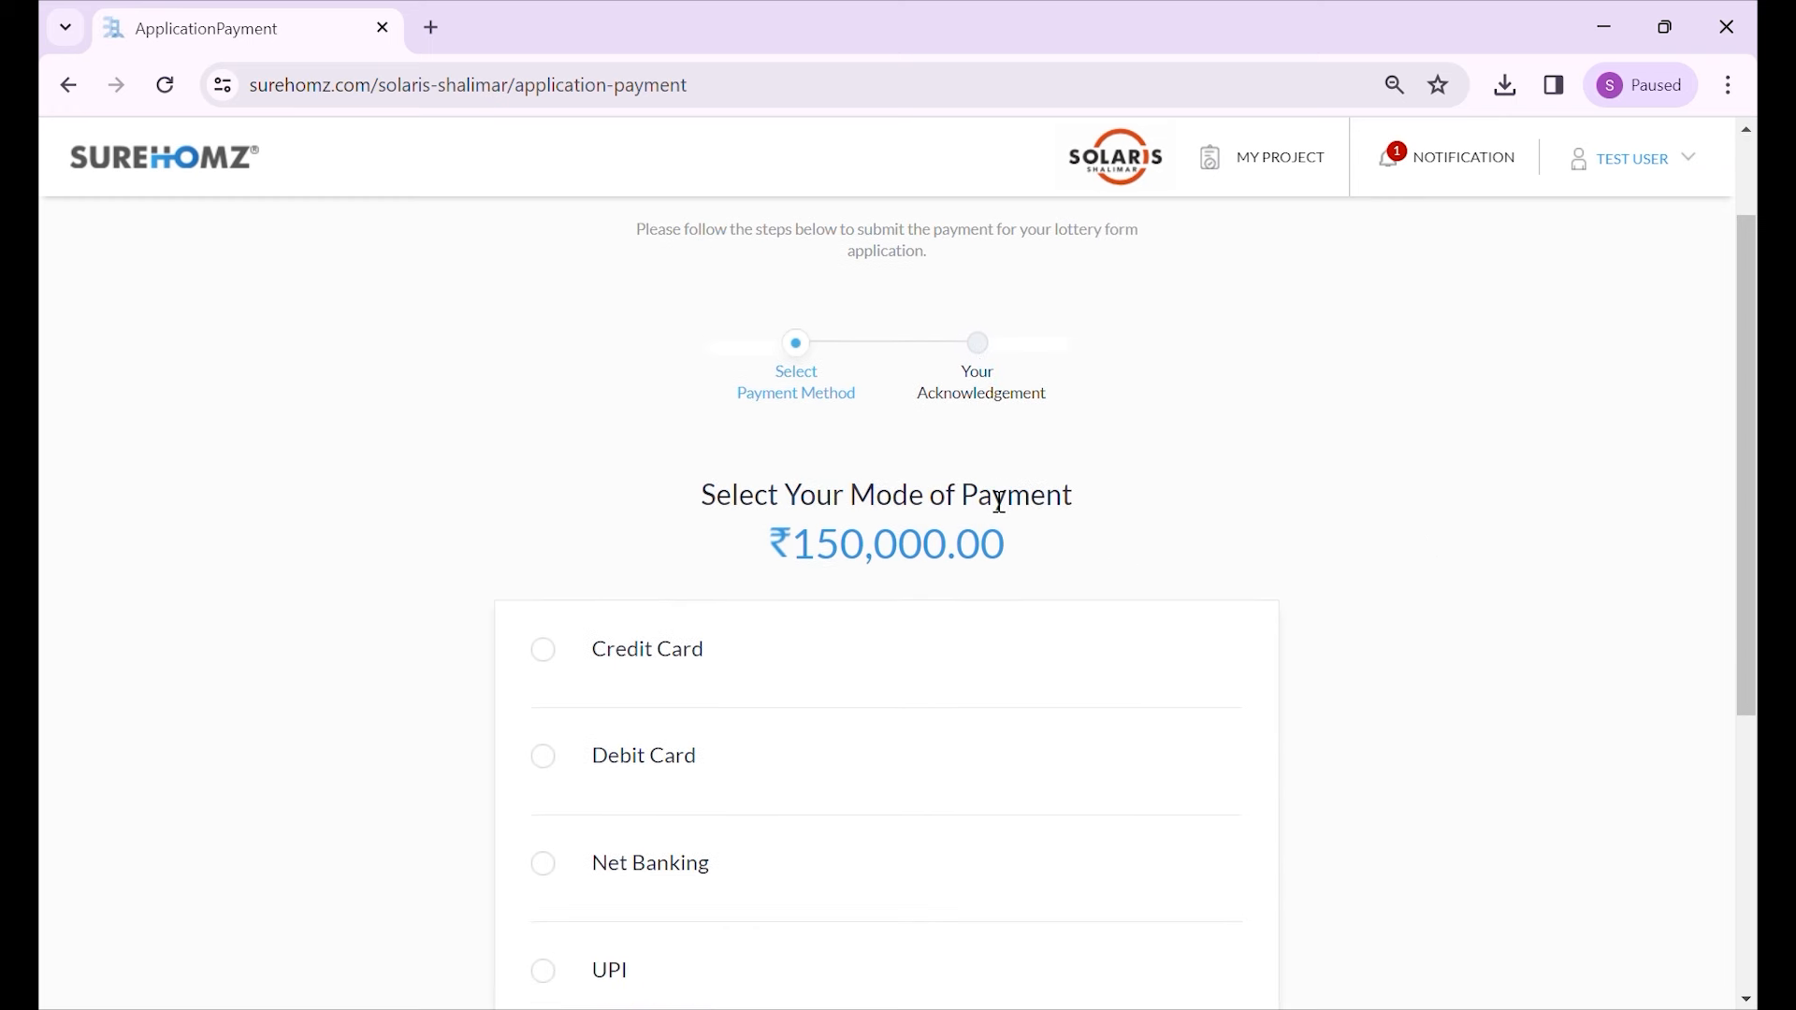
{"action": "scroll", "coordinate": [934, 510], "scroll_direction": "down", "scroll_amount": 1}
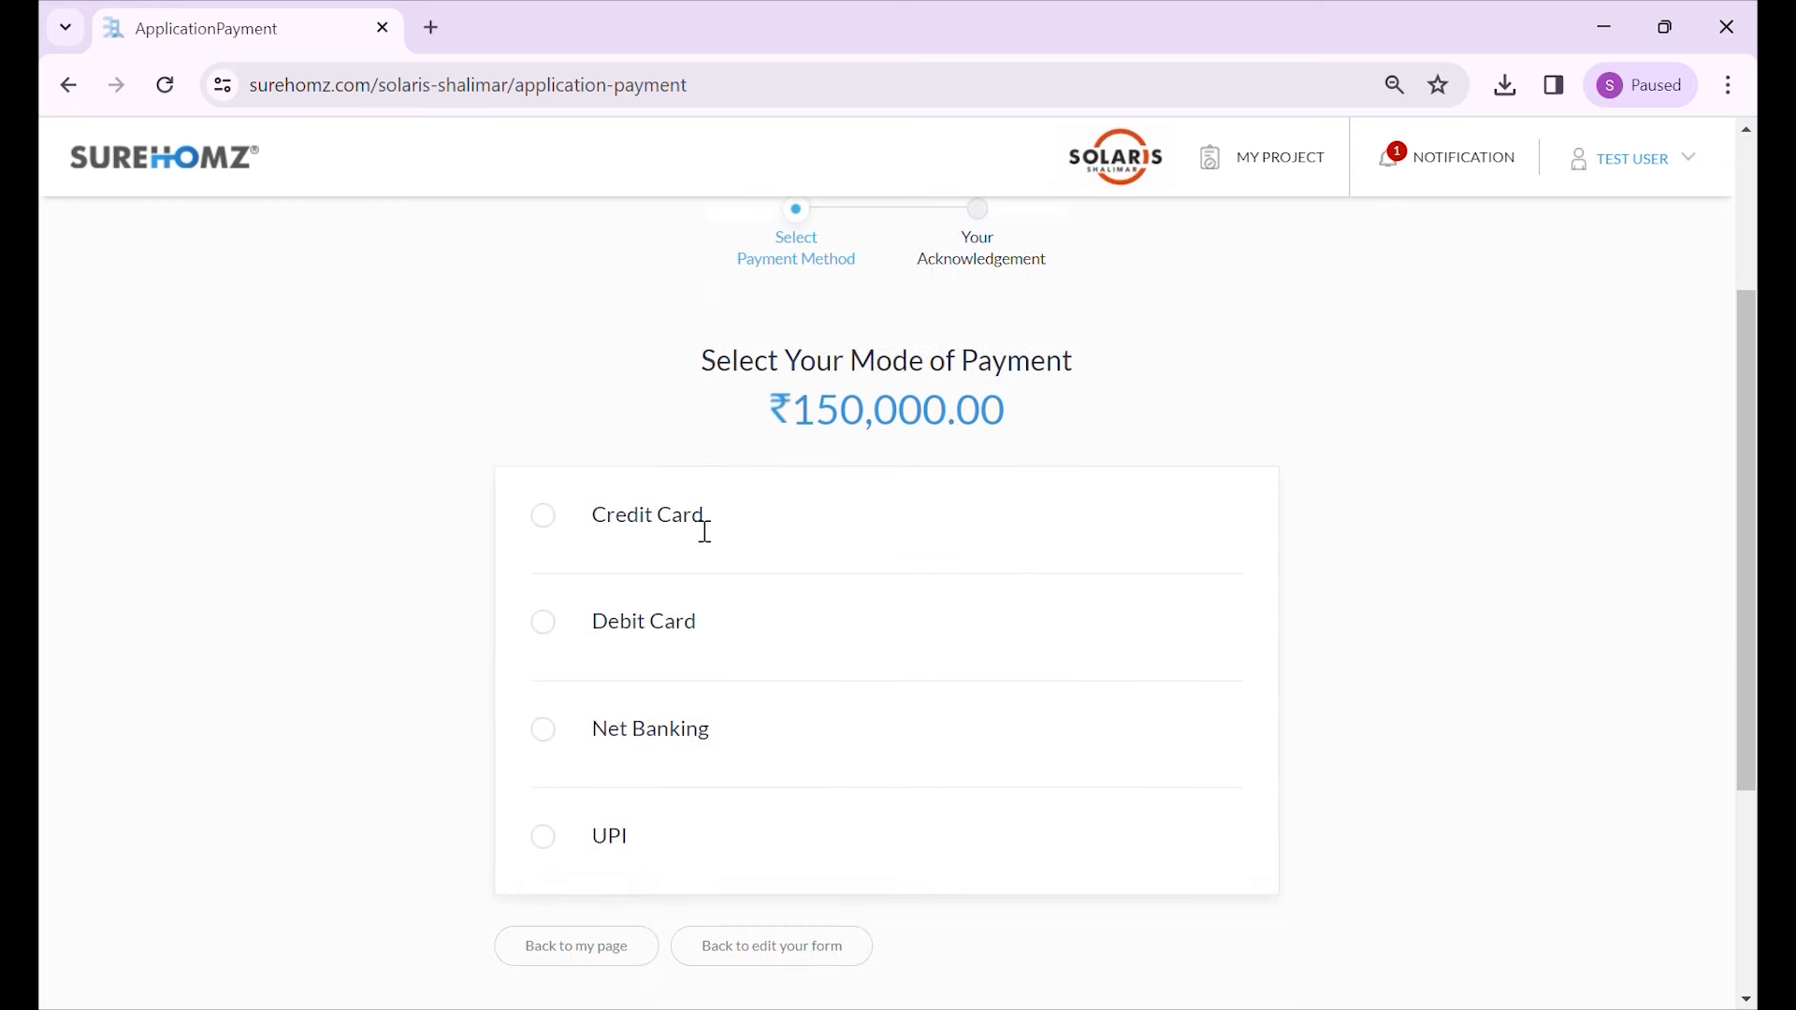
- Choose the payment mode for the ₹150,000.00 fee and start paying through Easebuzz
{"action": "left_click", "coordinate": [548, 529]}
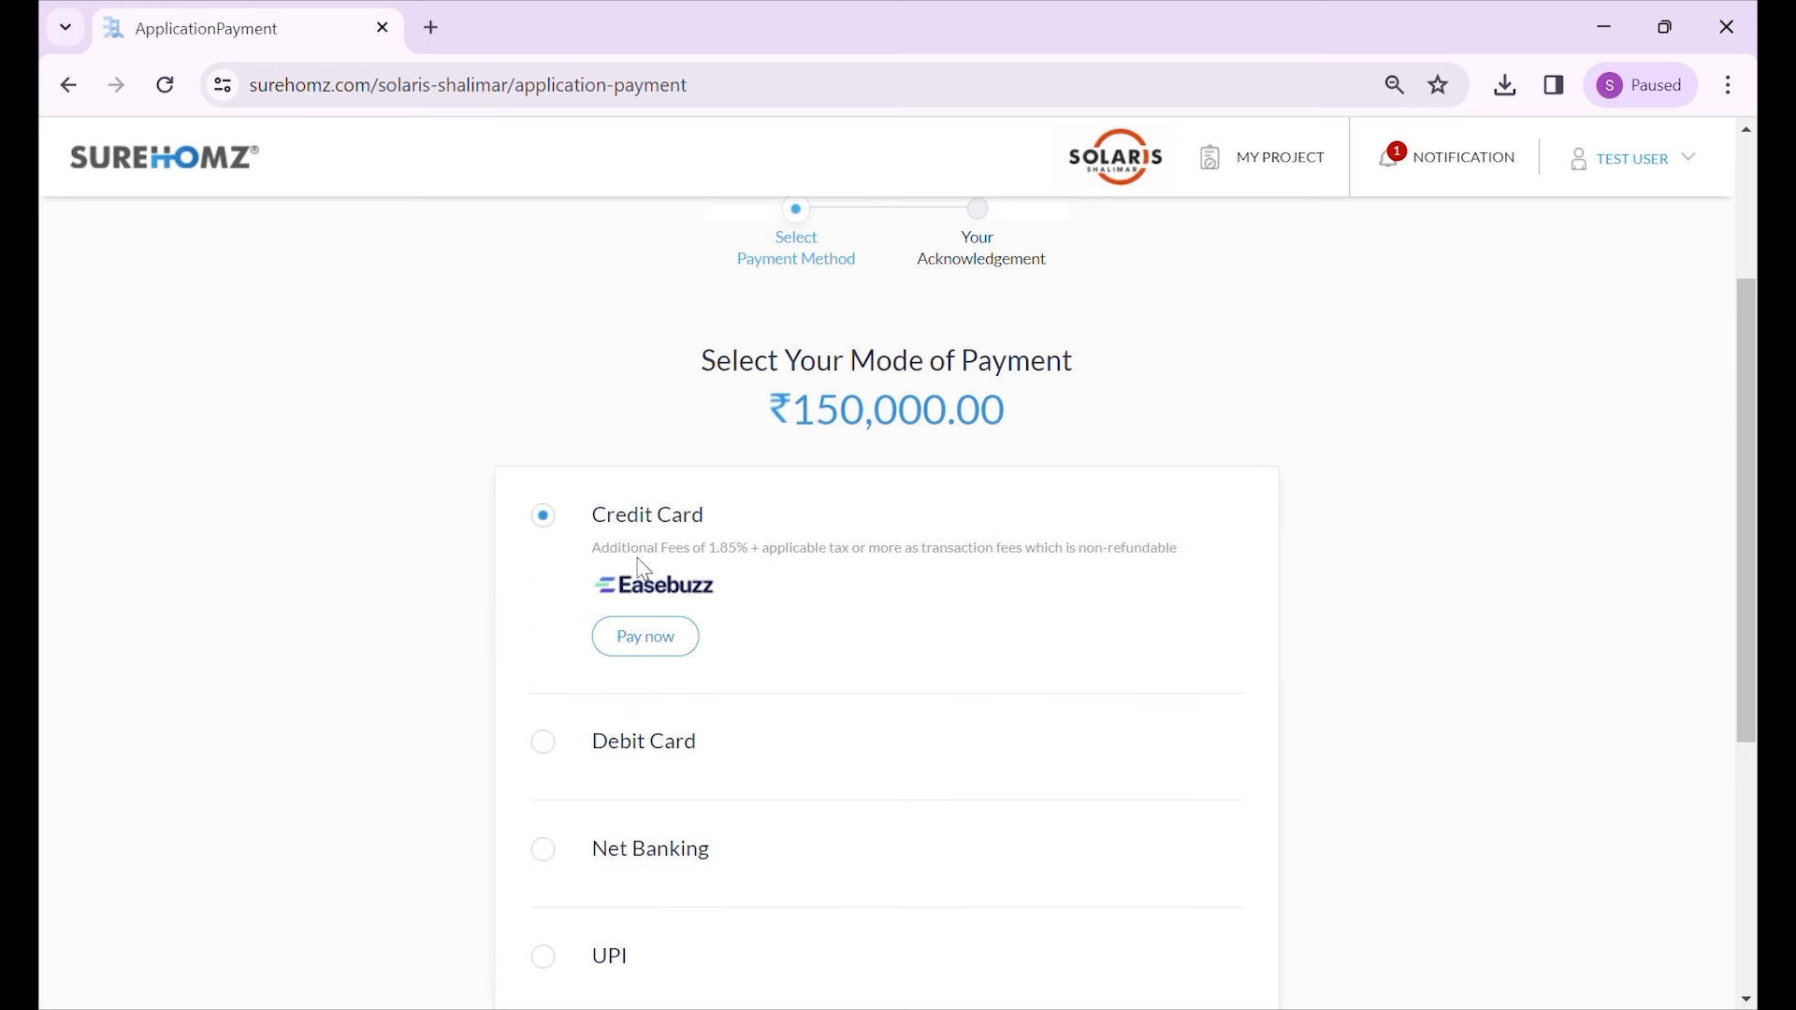
{"action": "left_click", "coordinate": [547, 746]}
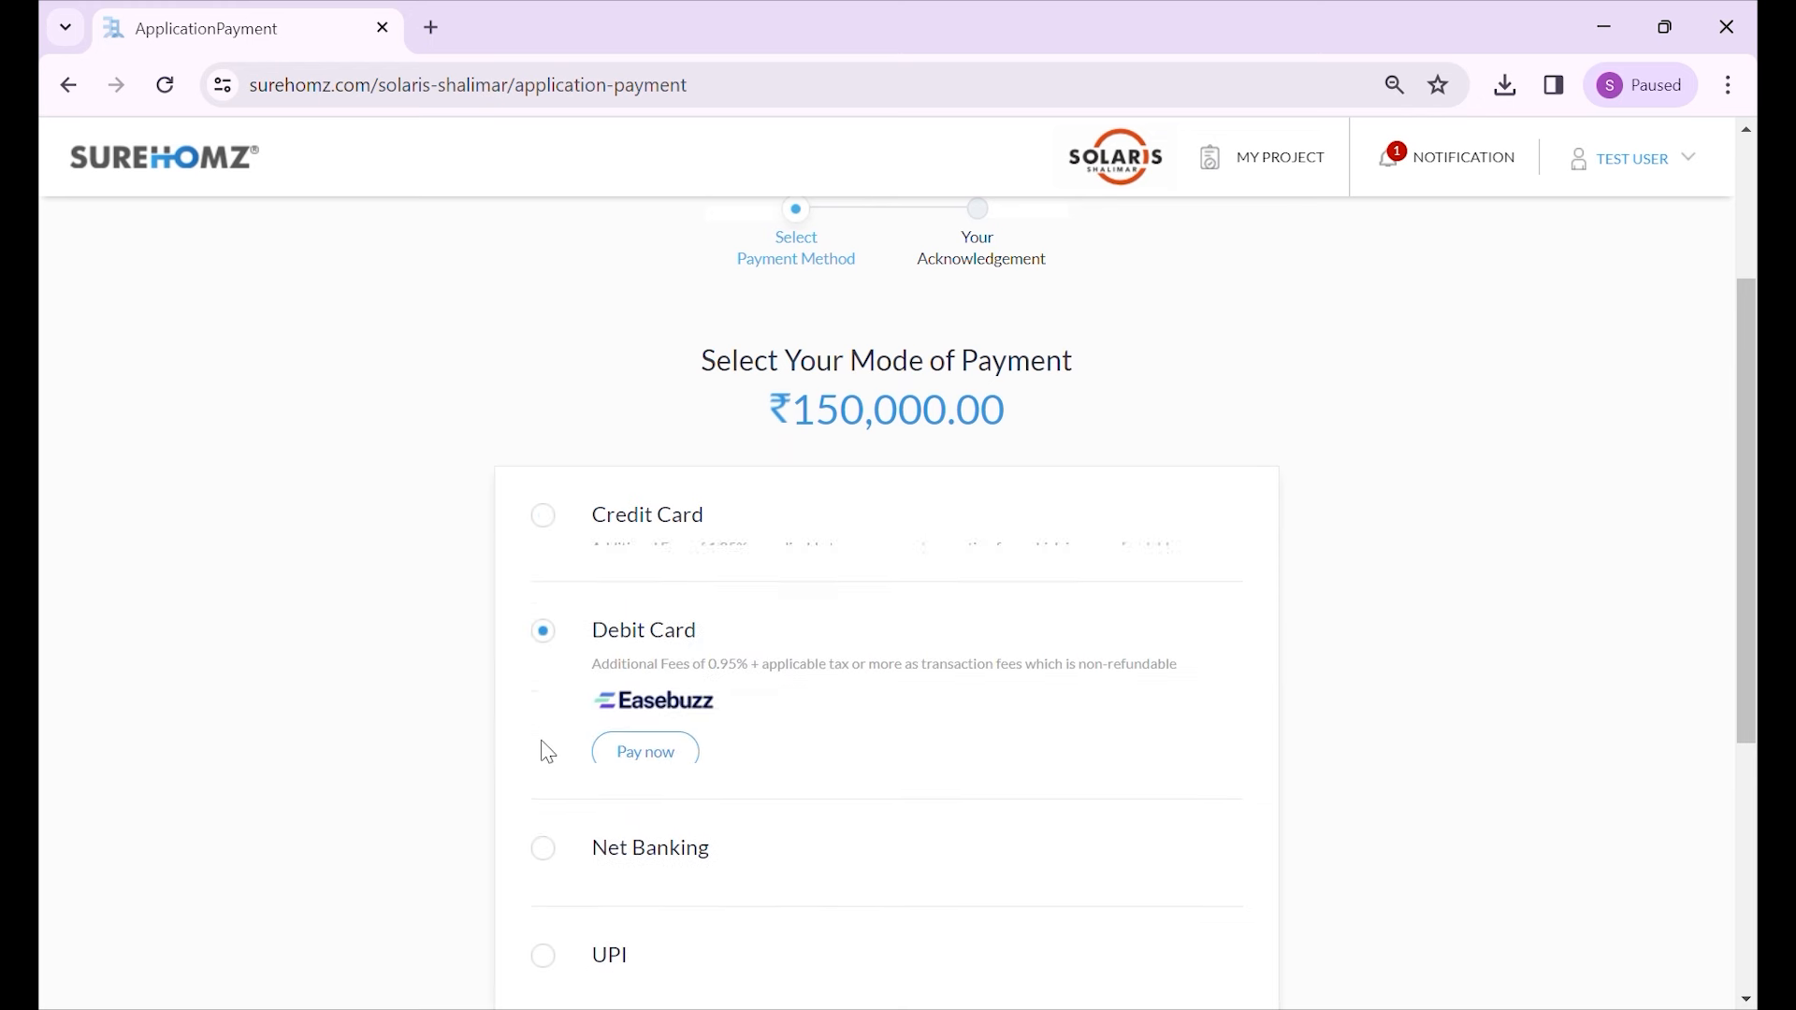
{"action": "left_click", "coordinate": [549, 529]}
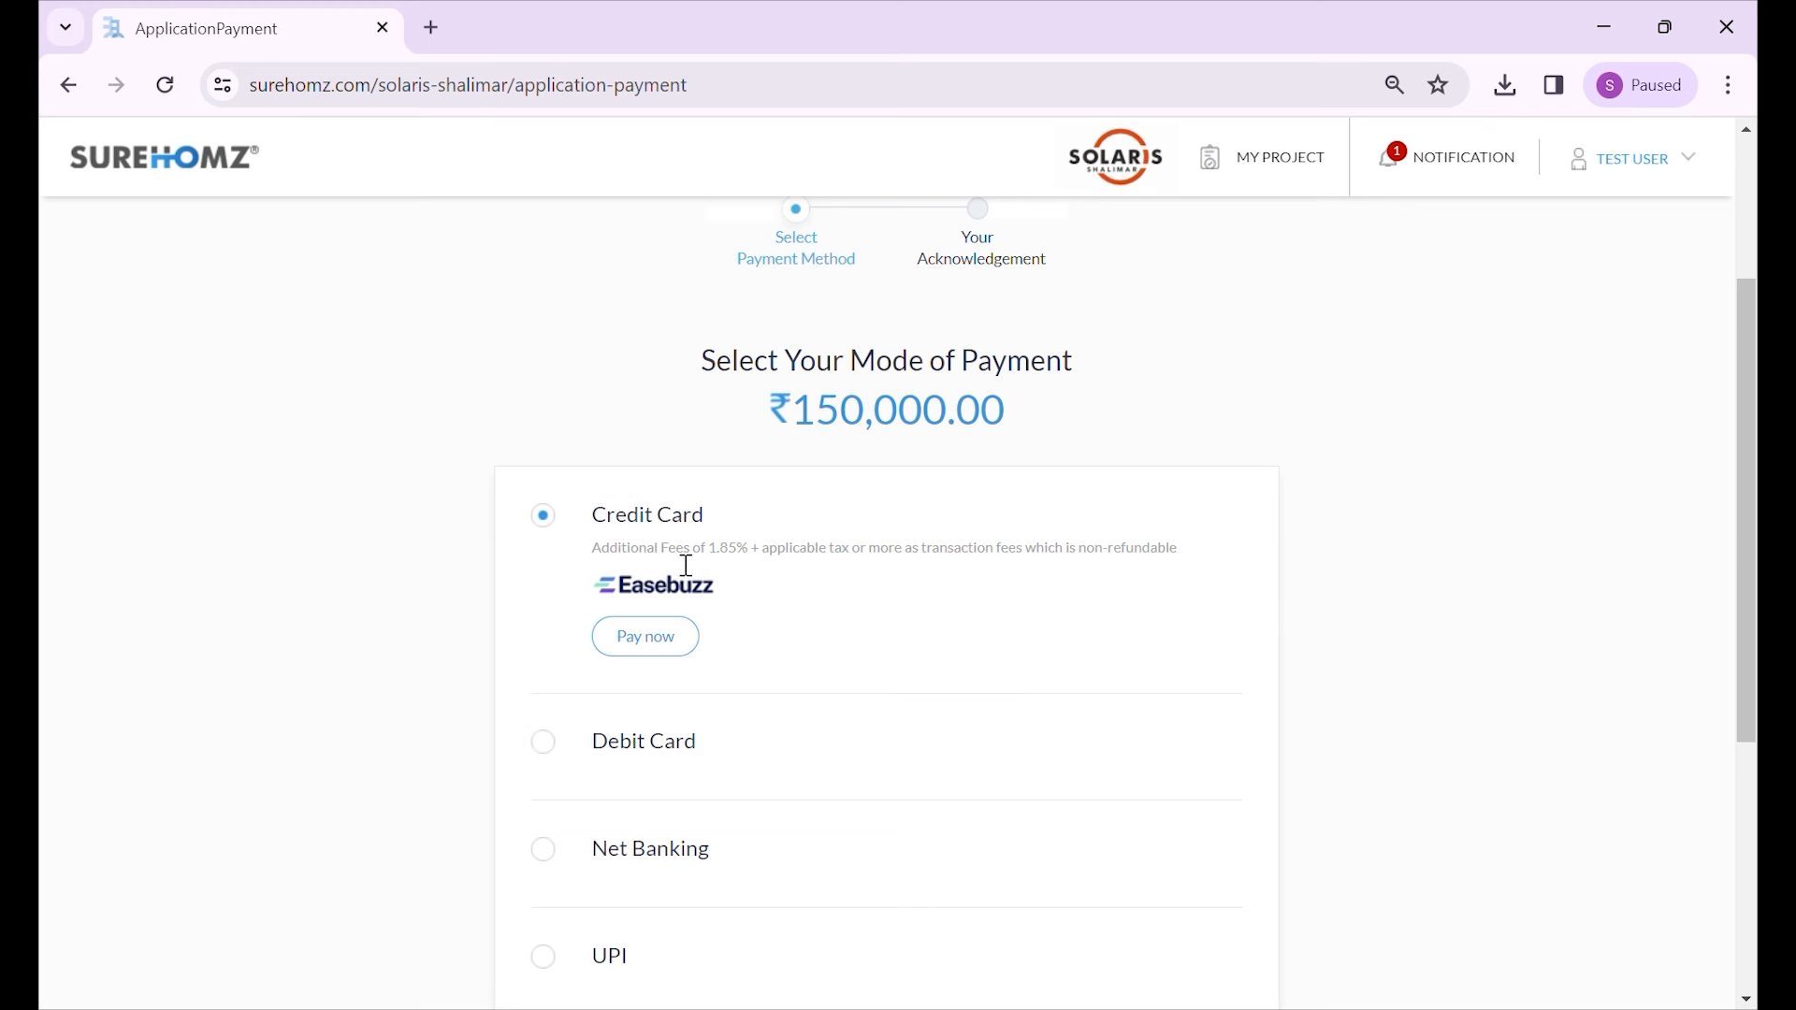
{"action": "scroll", "coordinate": [641, 642], "scroll_direction": "down", "scroll_amount": 2}
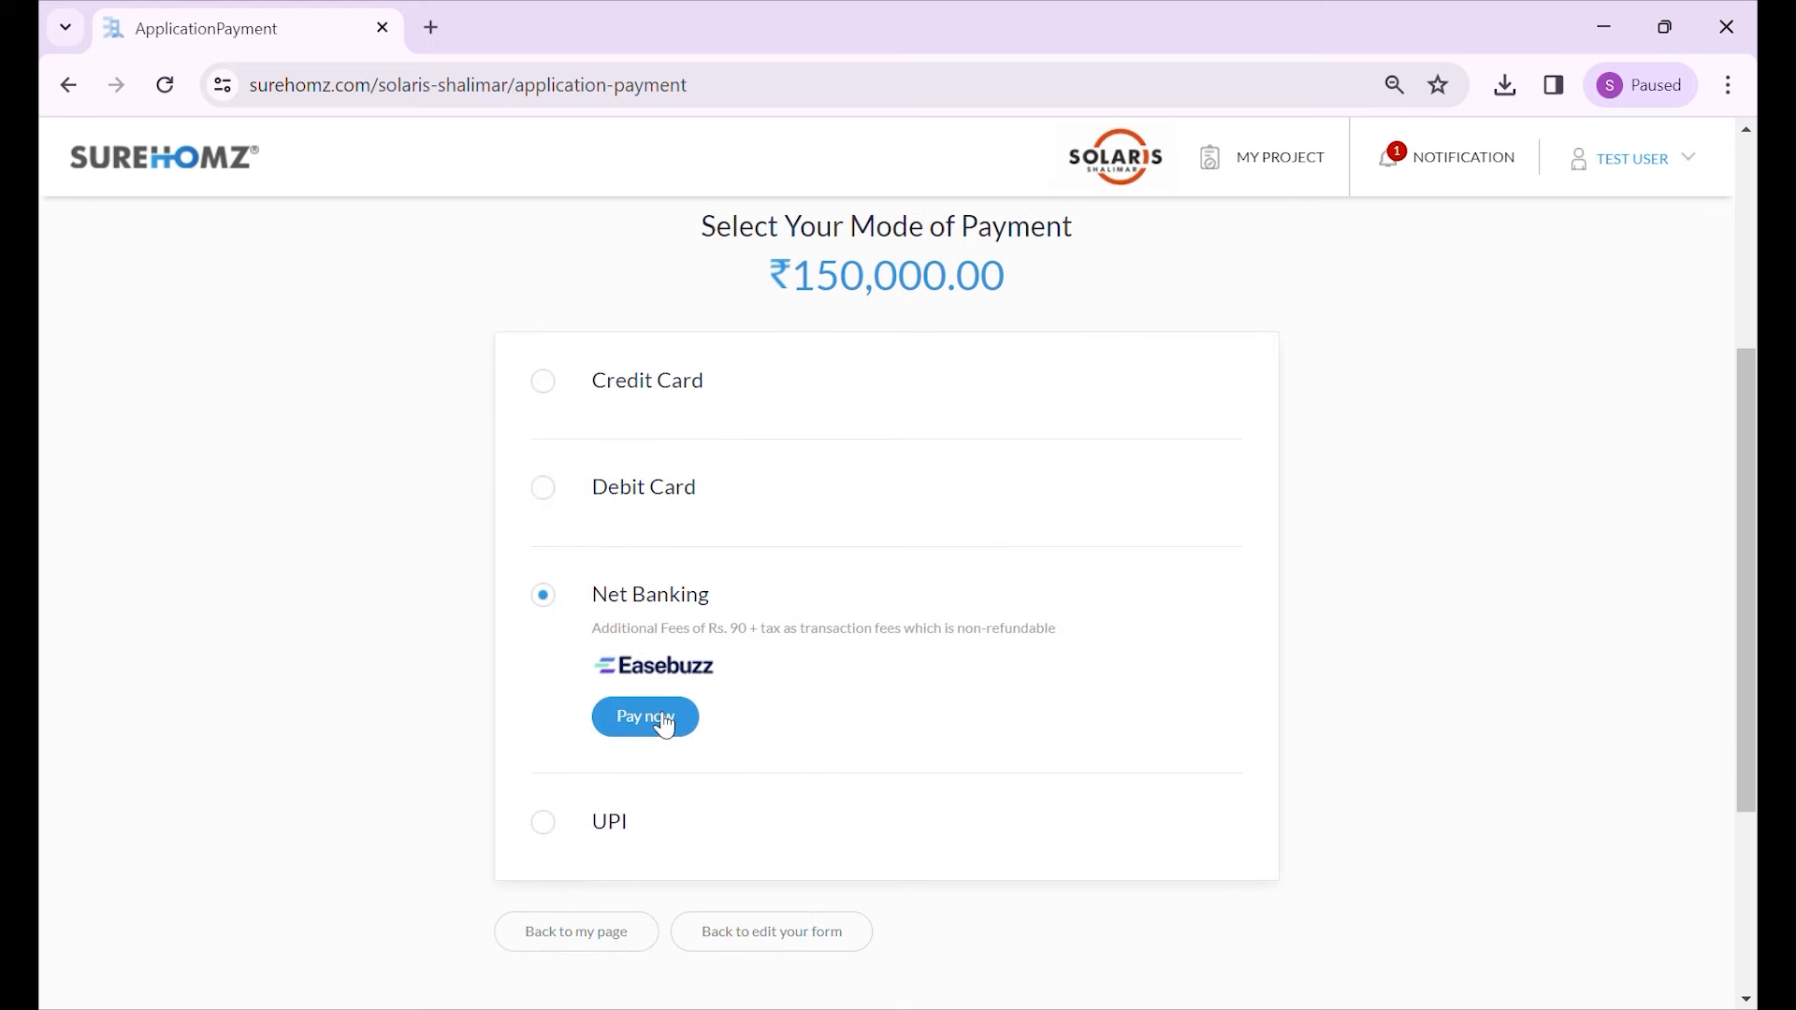
{"action": "left_click", "coordinate": [673, 732]}
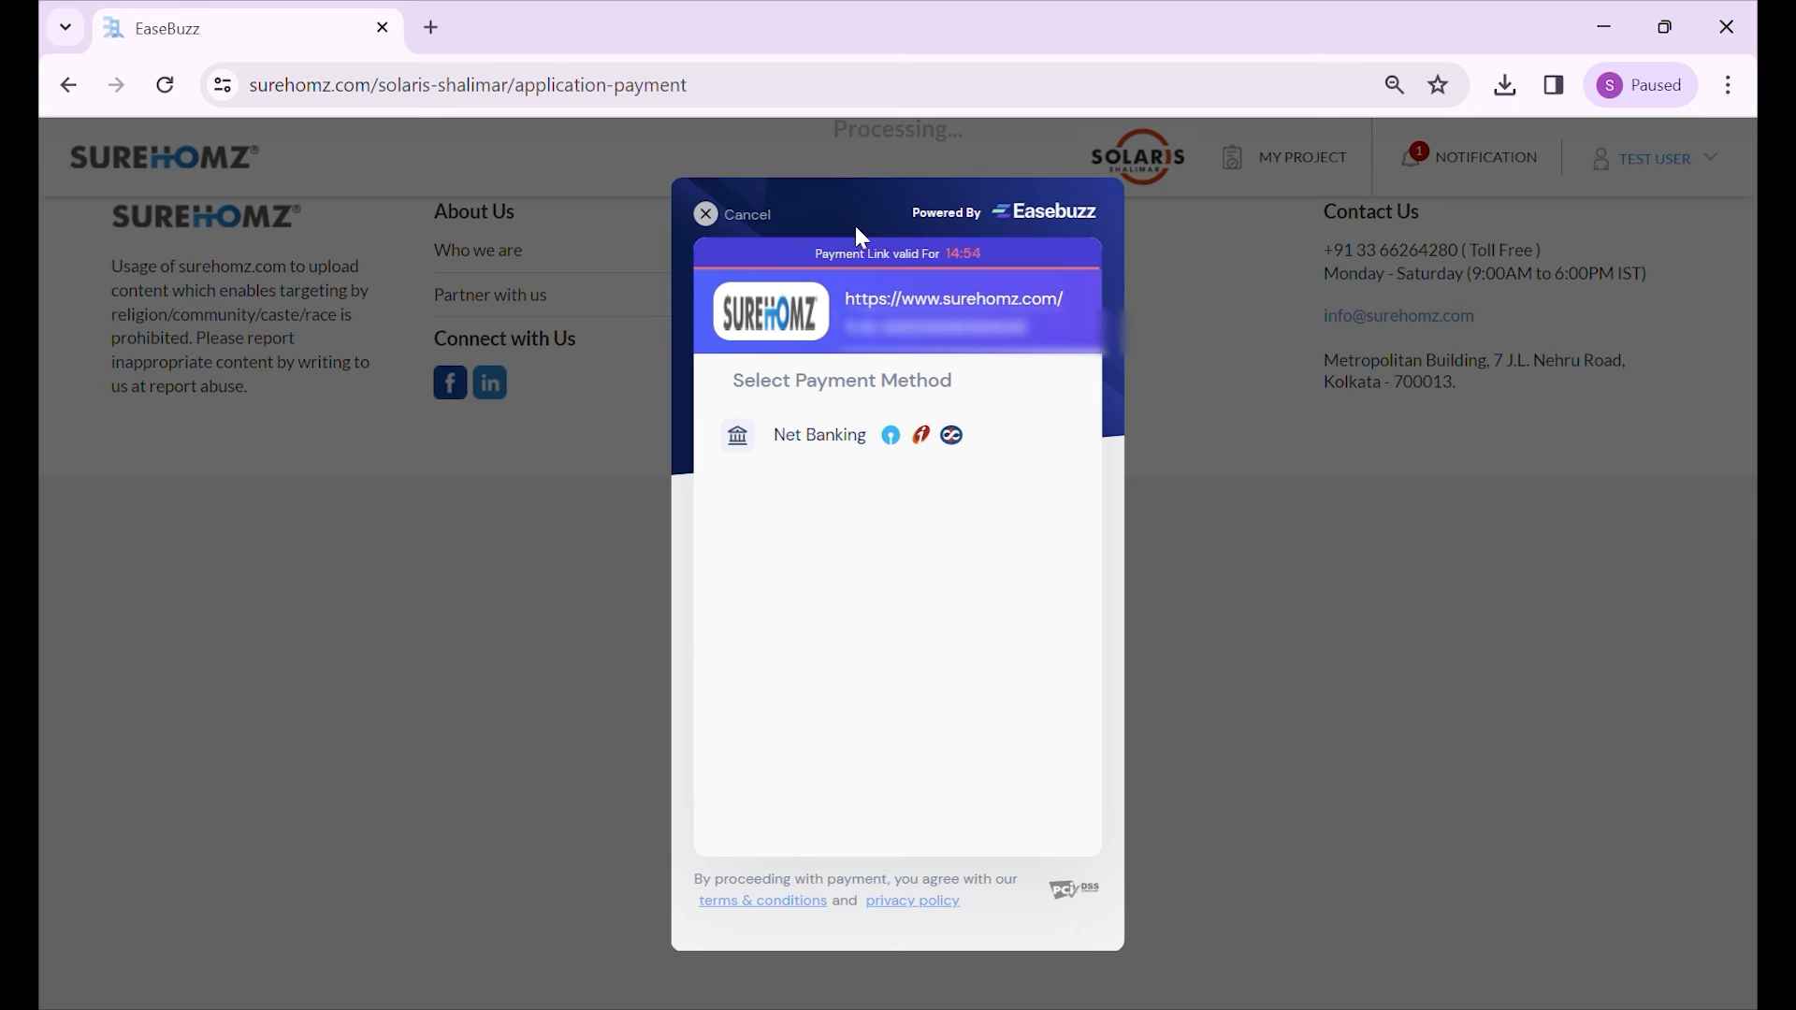
- Pick Net Banking in Easebuzz to list banks for the ₹1,50,106.20 payment
{"action": "left_click", "coordinate": [814, 439]}
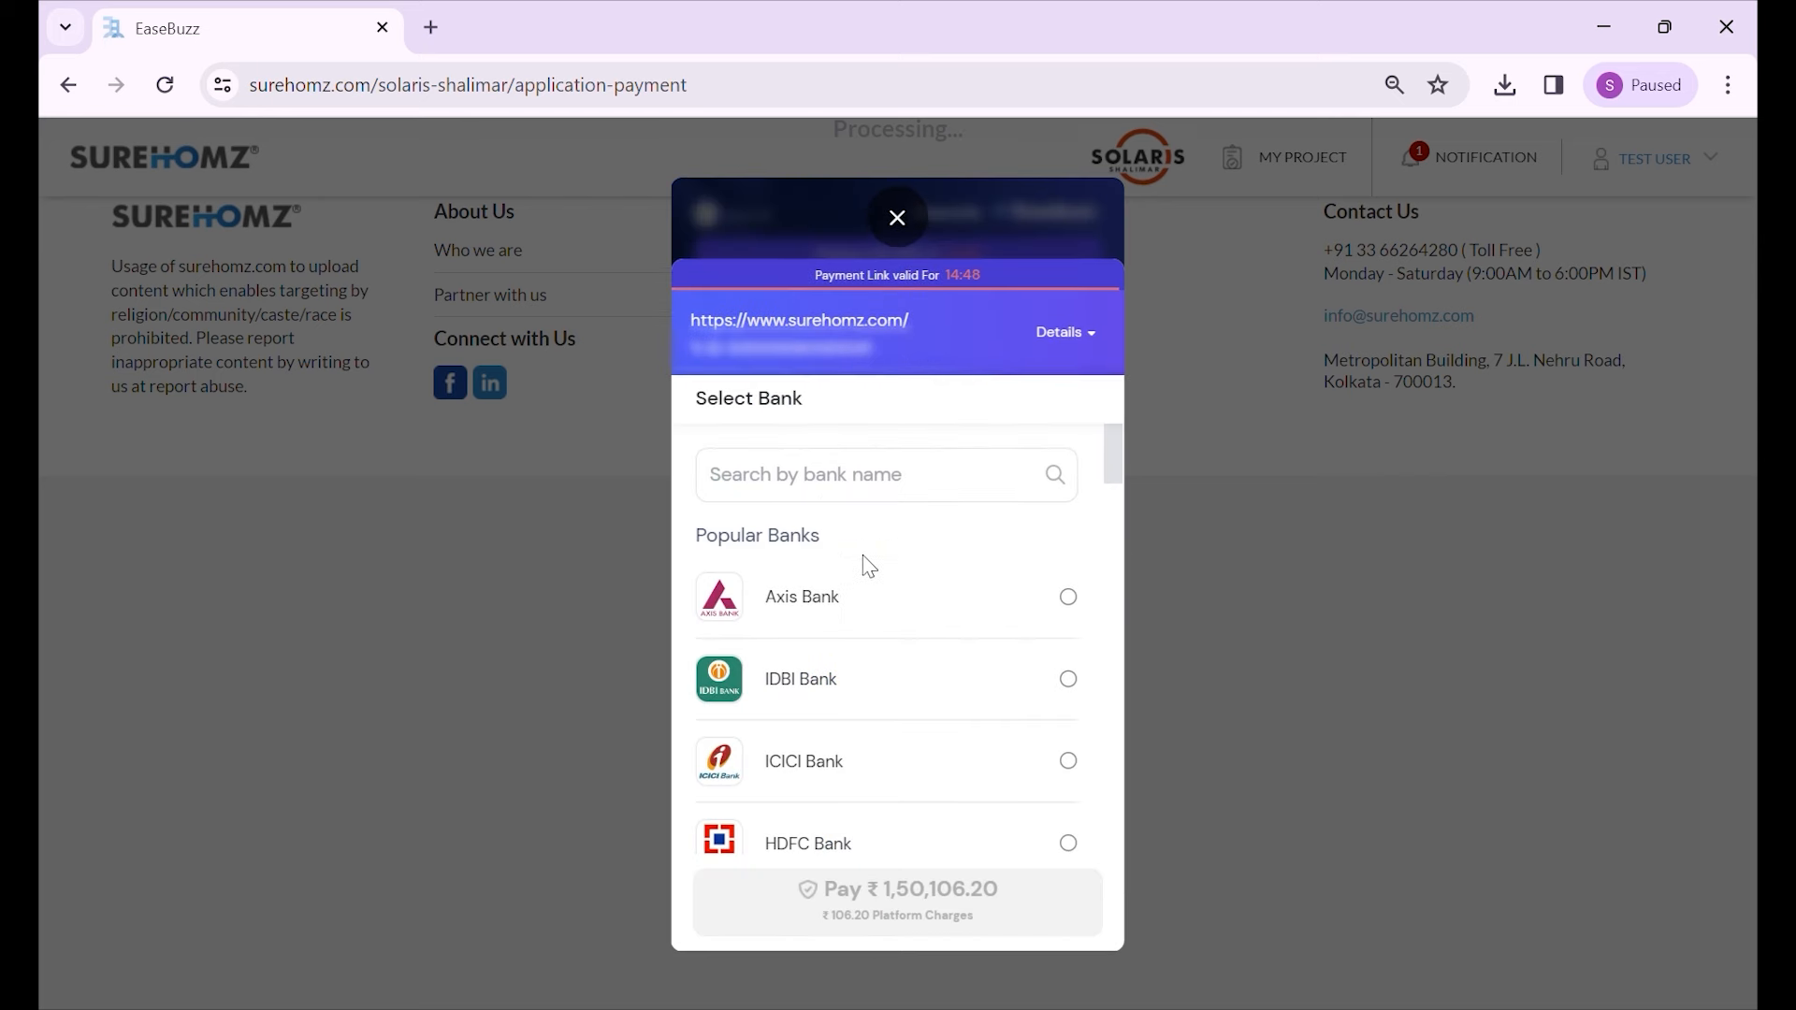